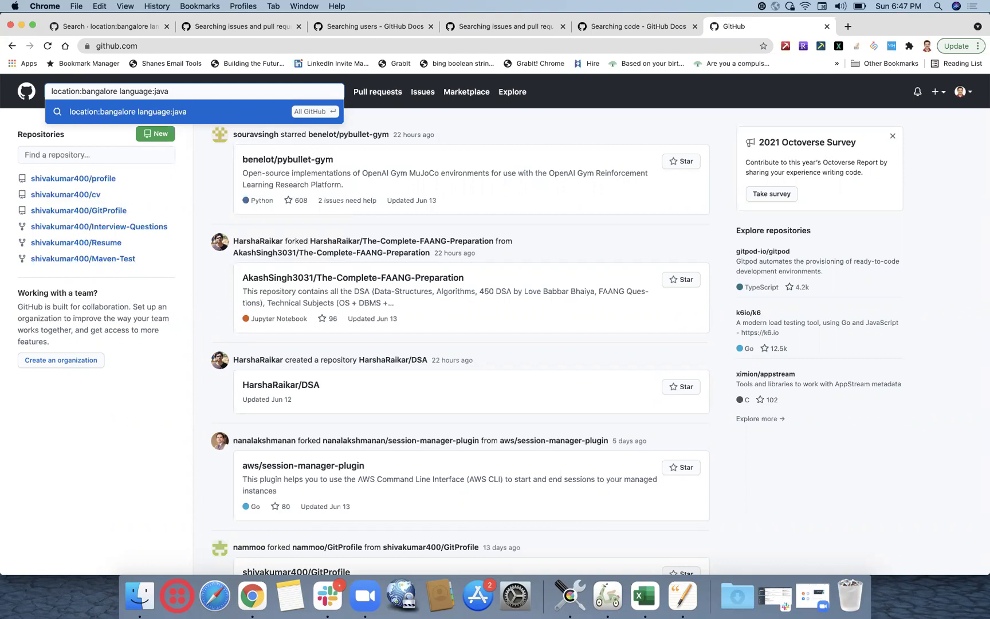
Search GitHub for location:bangalore language:java path:/resume, and repeat the search with path:resume instead.
text(h:/resume)
key(Return)
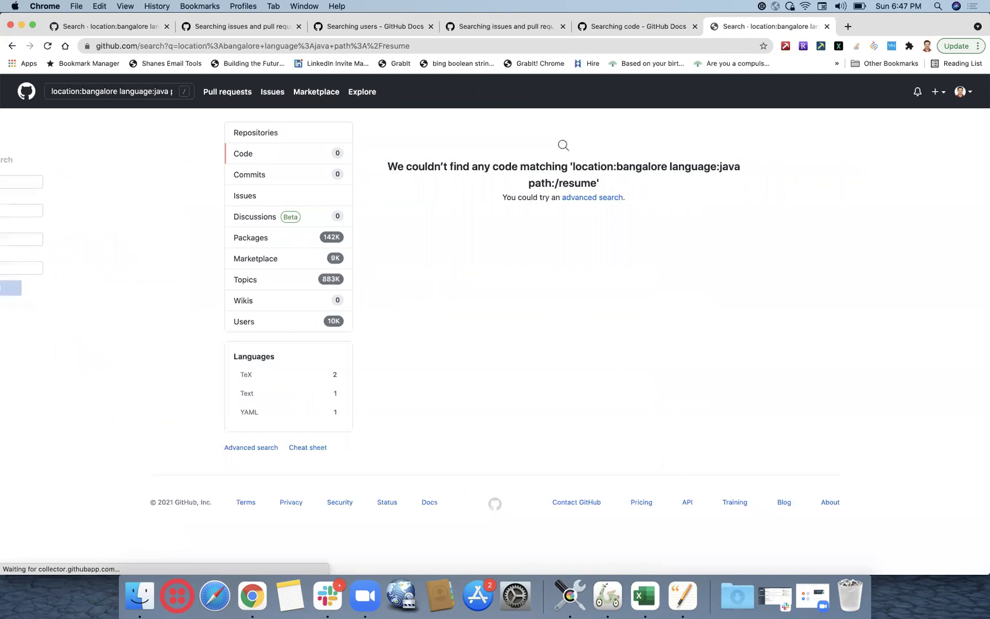
click(103, 91)
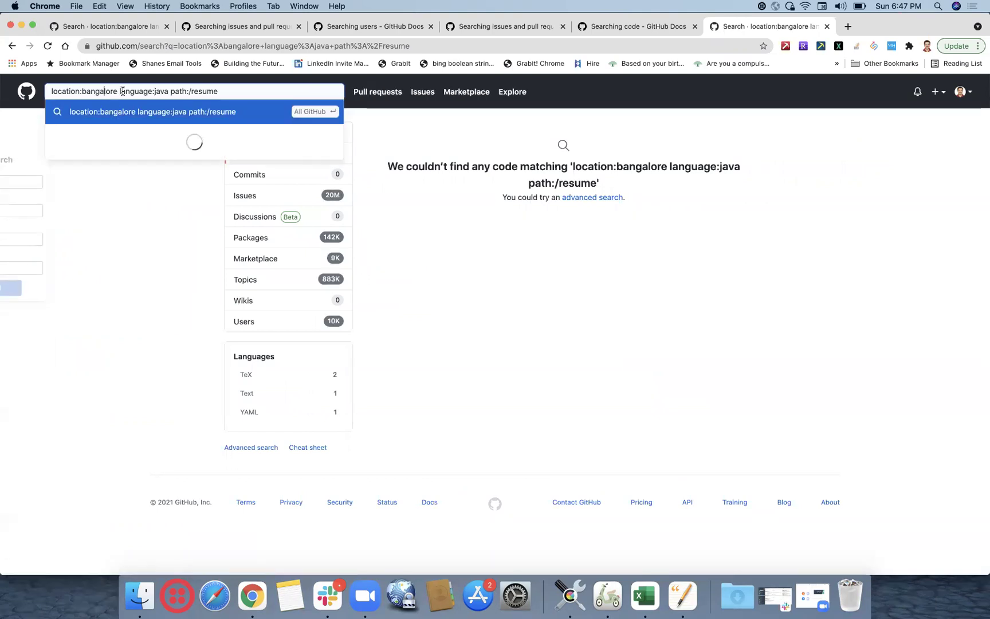
click(191, 91)
key(BackSpace)
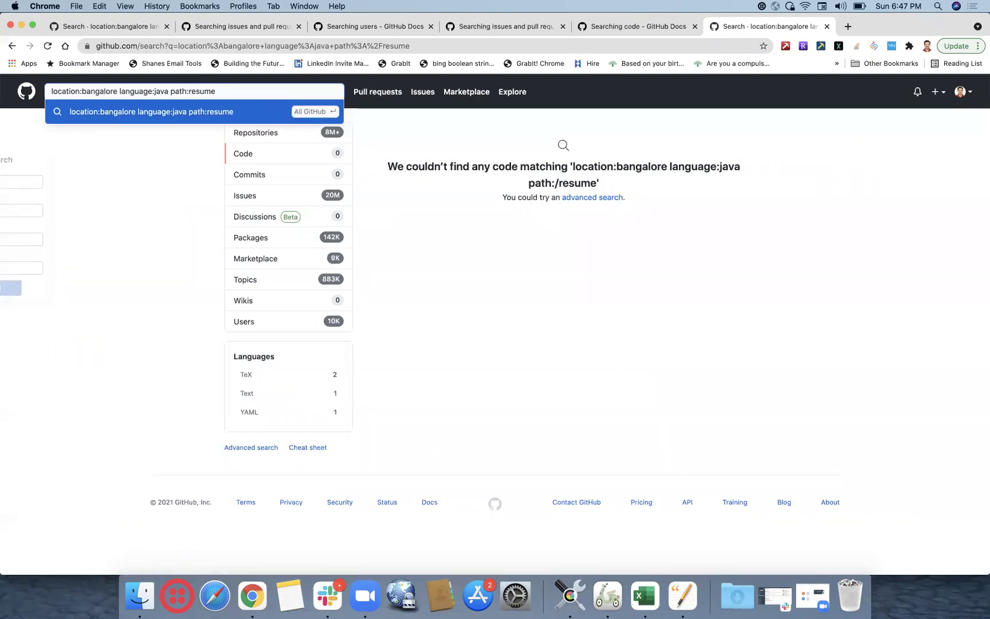
key(Return)
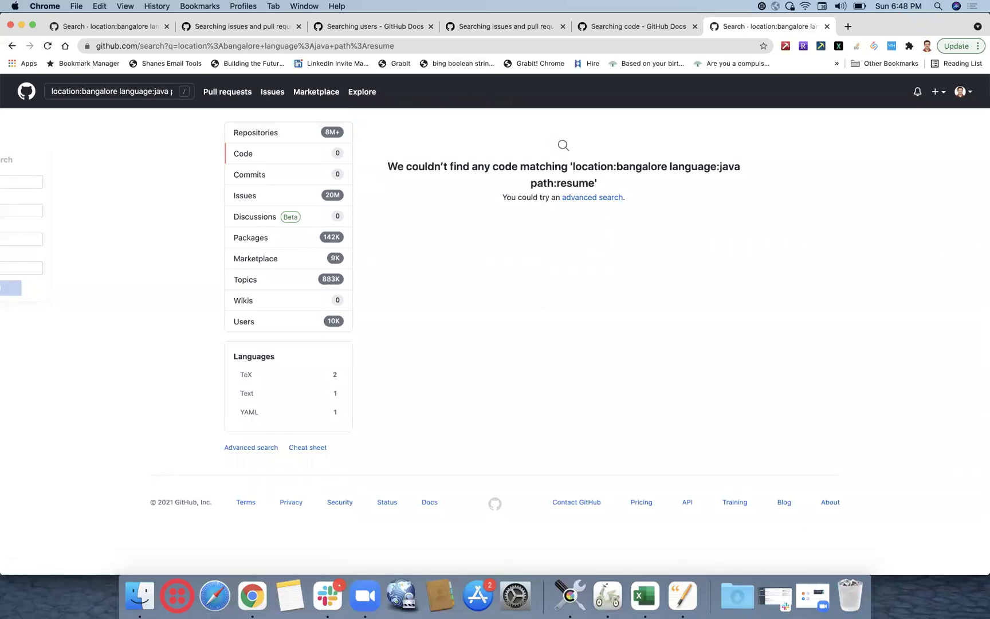
Change the path qualifier in the query to path:cv and rerun the search.
click(164, 91)
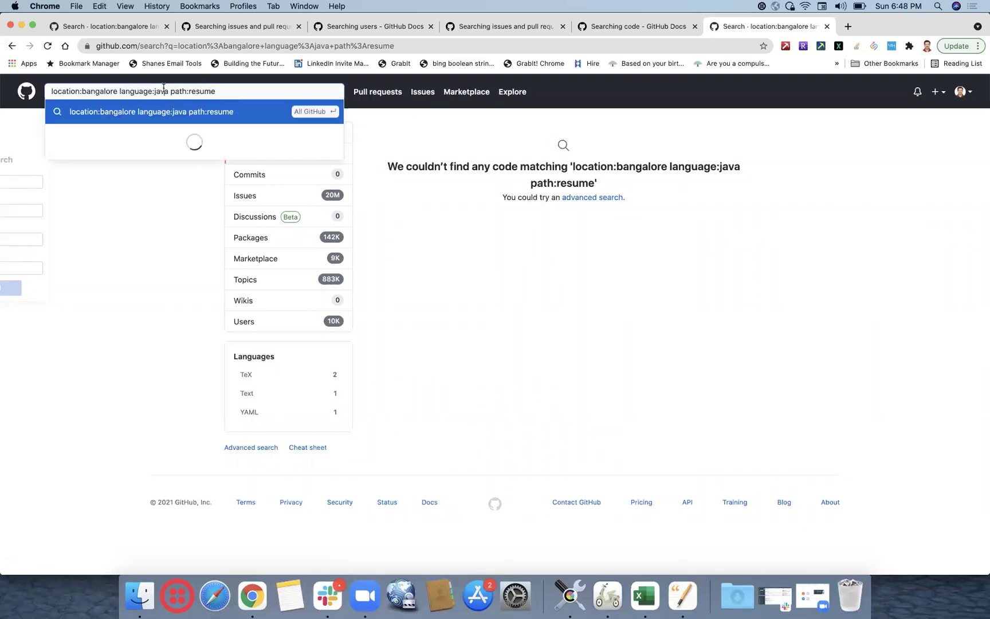
key(BackSpace)
key(BackSpace)
key(BackSpace)
text(cv)
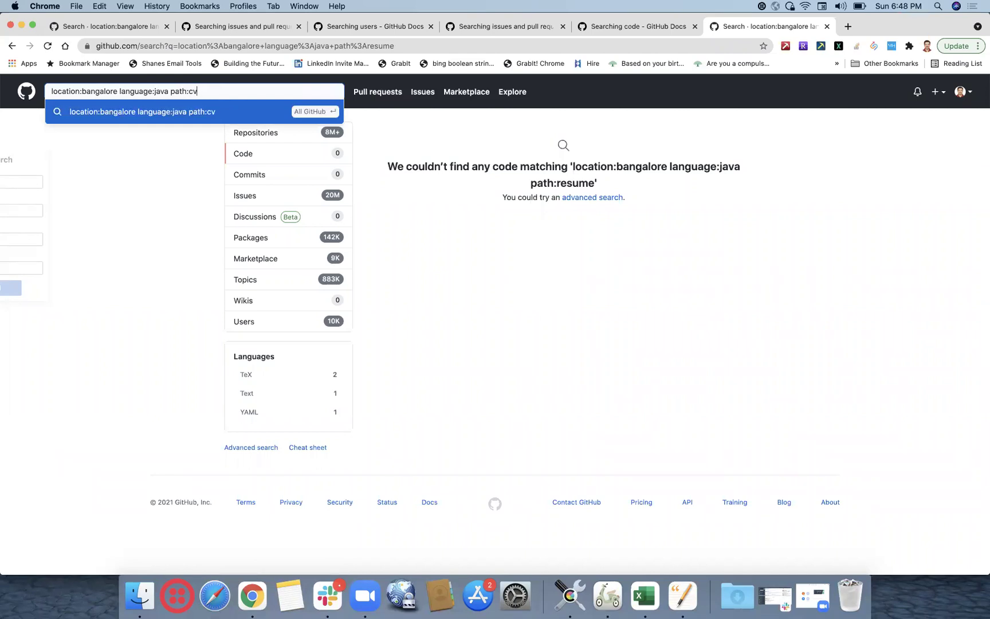
key(Return)
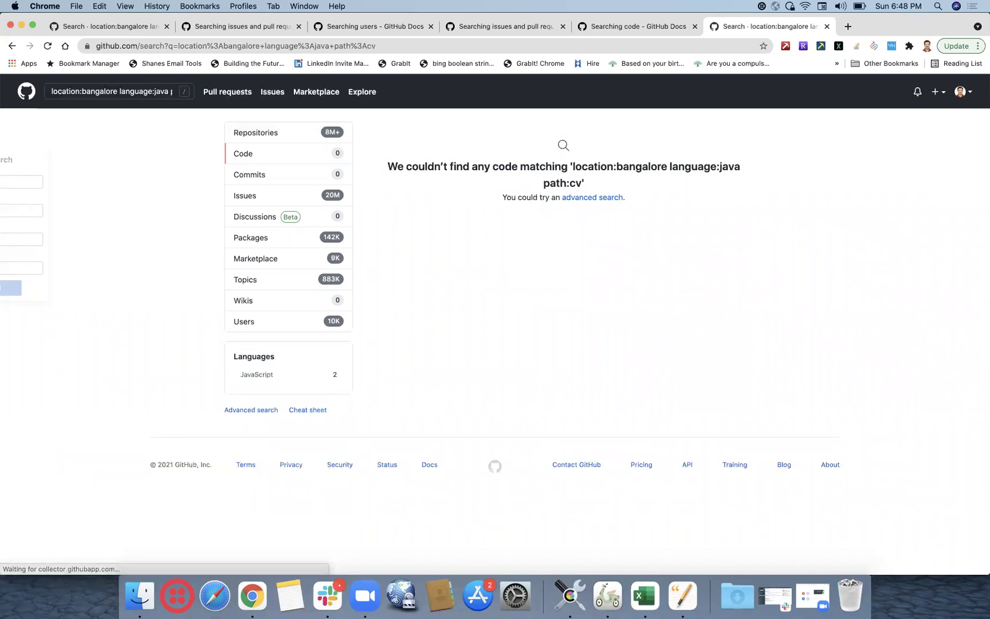
Copy filename:readme path:/ from the code search documentation and replace path:cv in the search query with it.
click(154, 93)
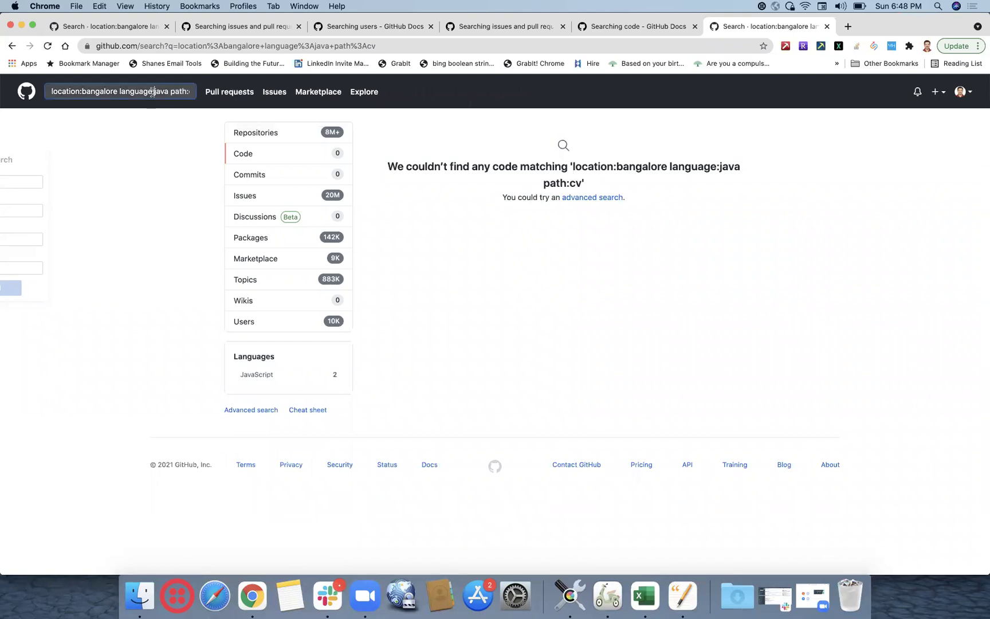
click(614, 28)
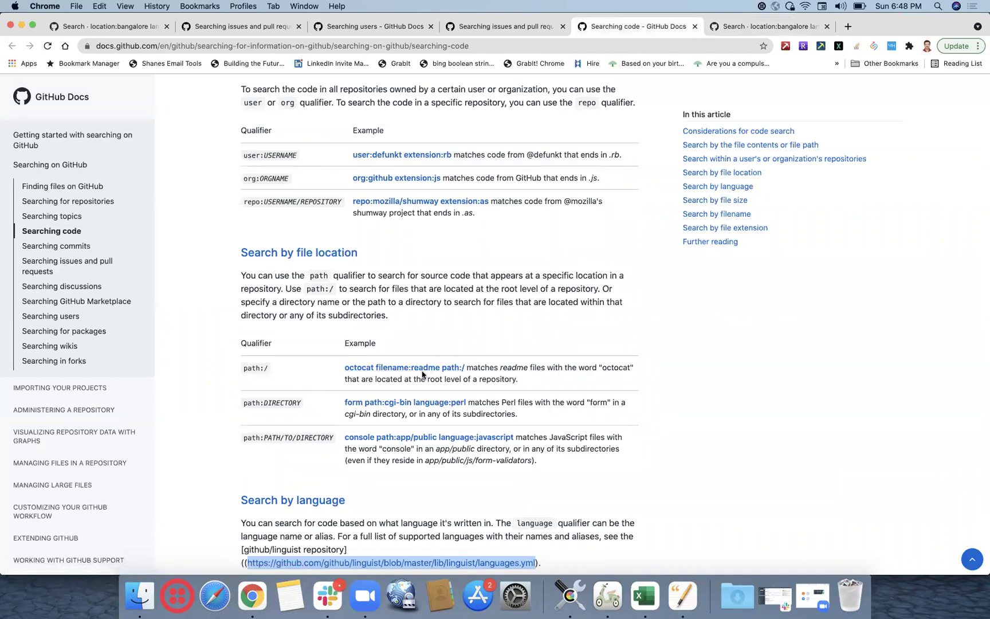
click(467, 366)
drag(467, 367, 378, 362)
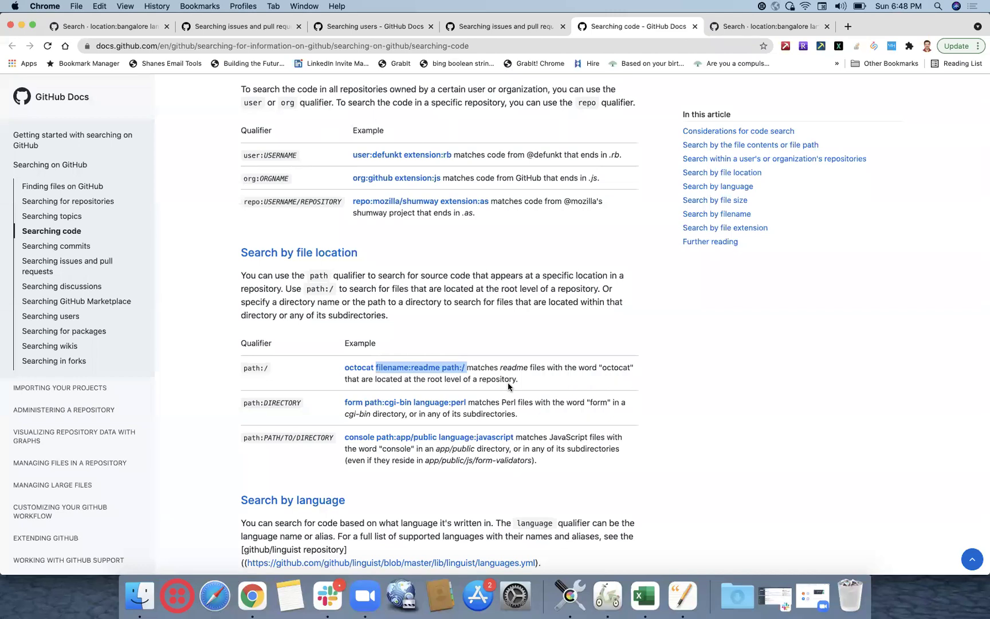
click(810, 26)
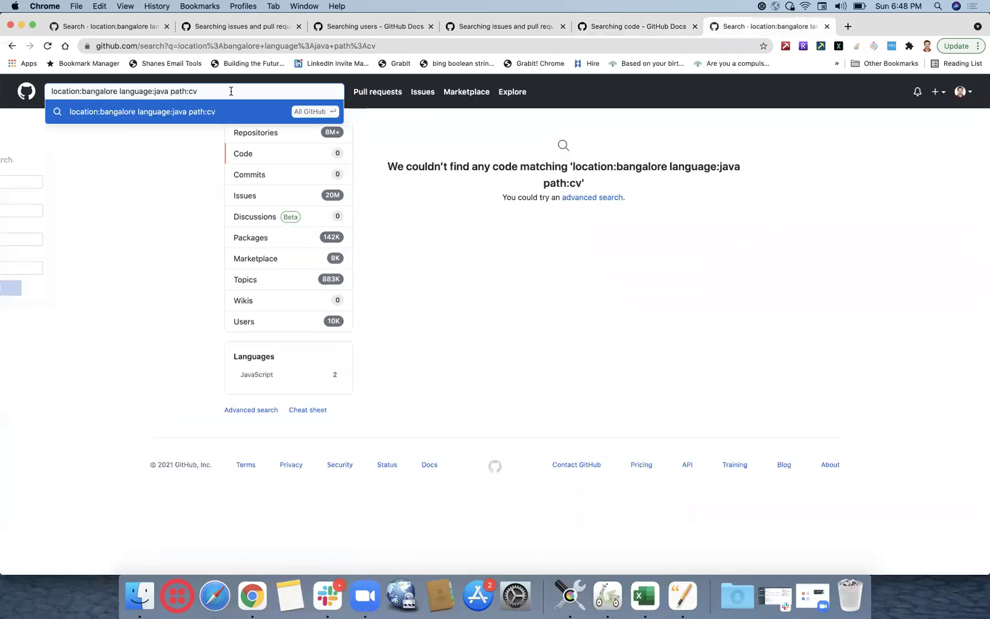
drag(170, 91, 226, 92)
text(filename:readme path:/)
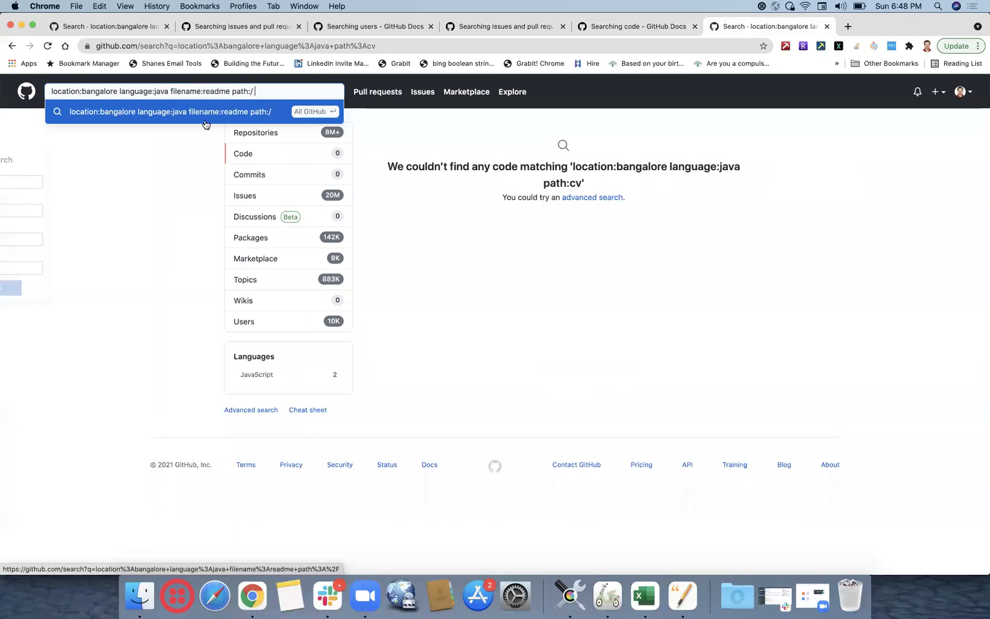
Add the quoted phrase "about me" before filename:readme in the query and run the search.
click(633, 26)
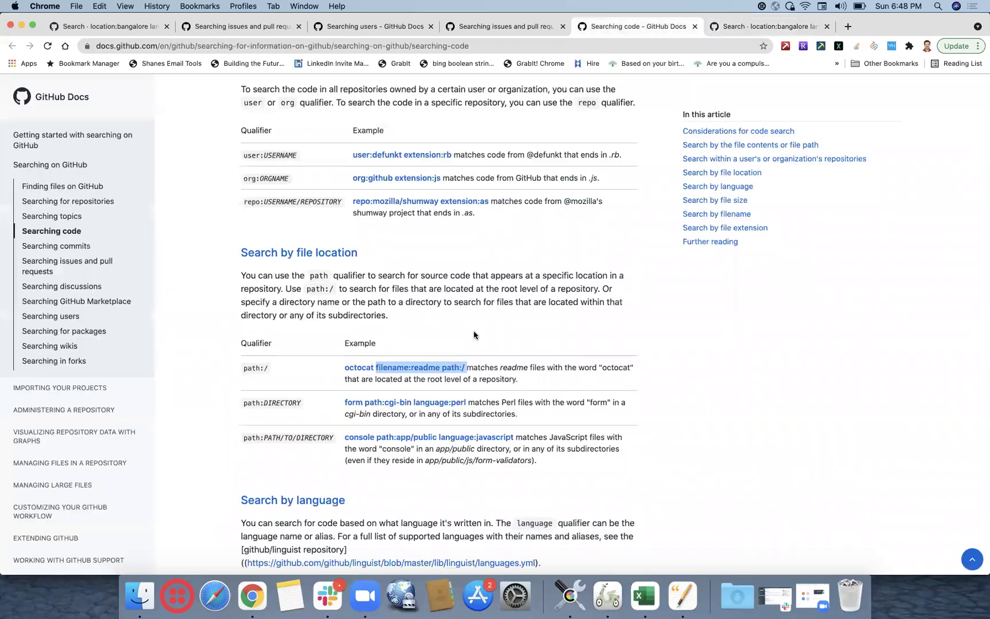
click(740, 27)
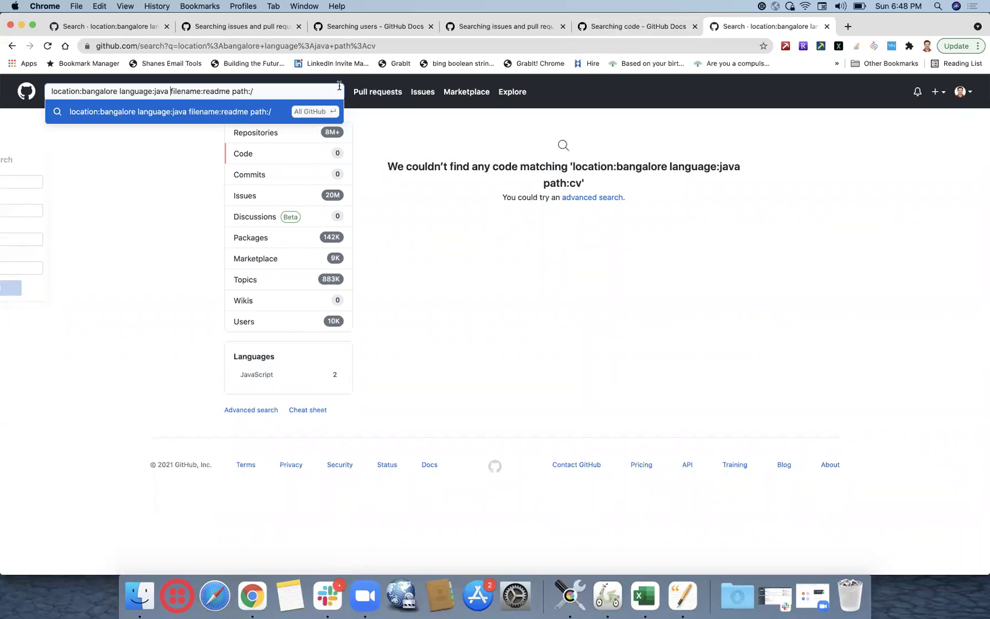
text("abo)
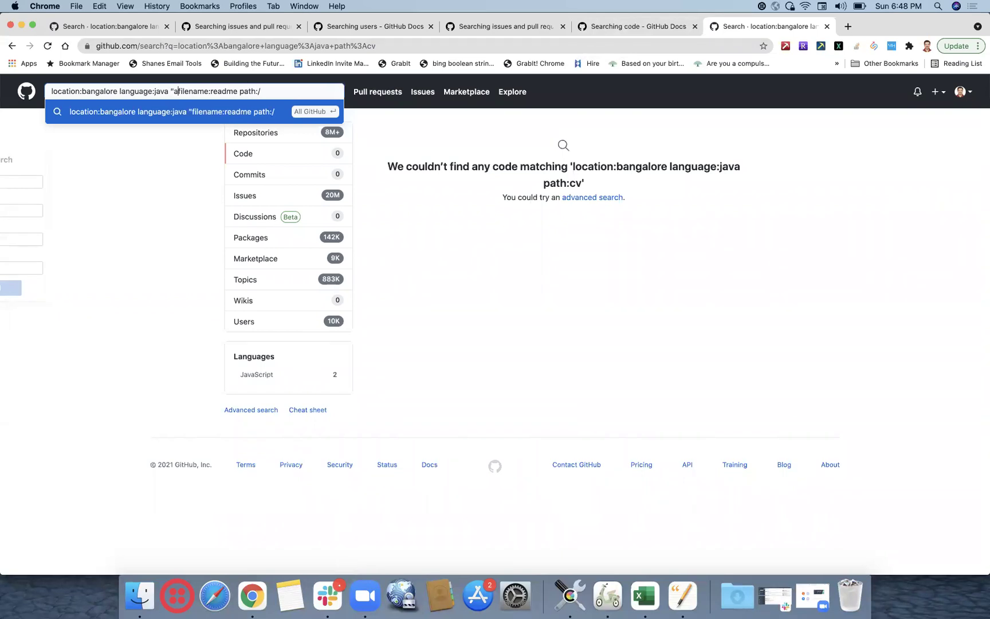
text(ut me)
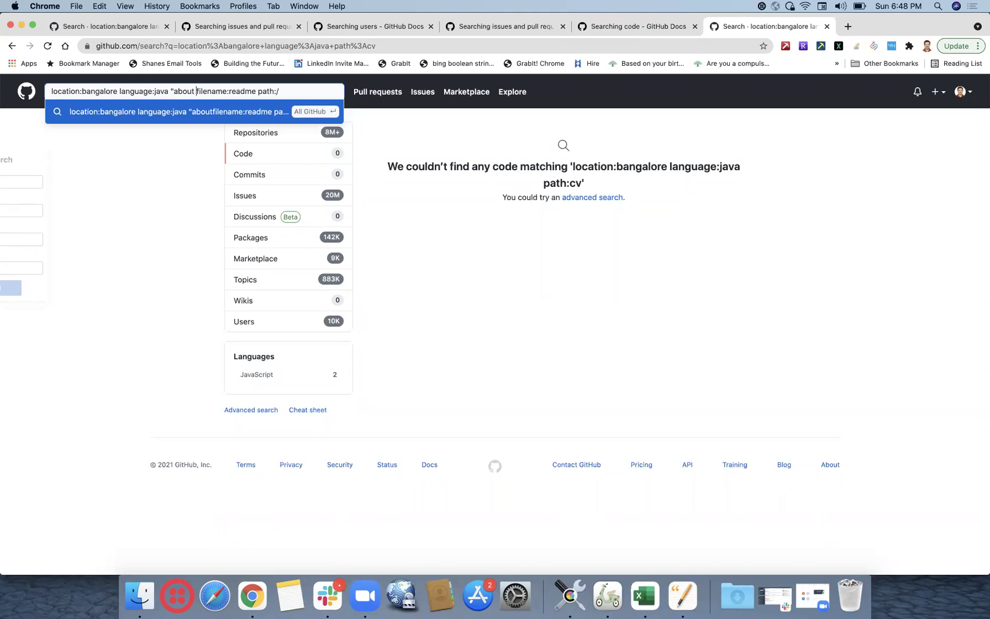
text(")
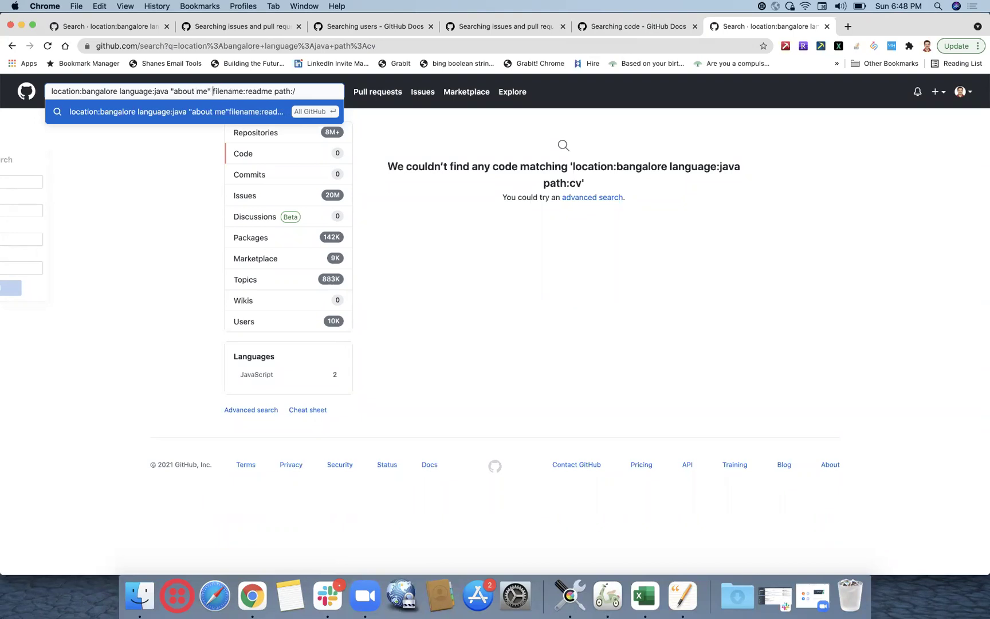
key(Return)
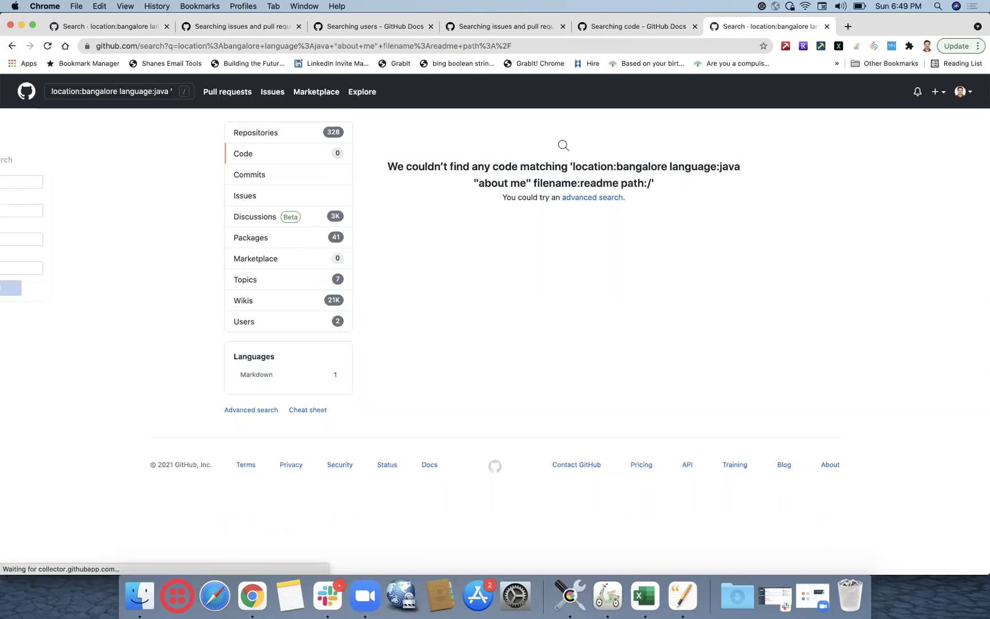
Replace "about me" in the query with the keyword javascript and run the search.
click(156, 91)
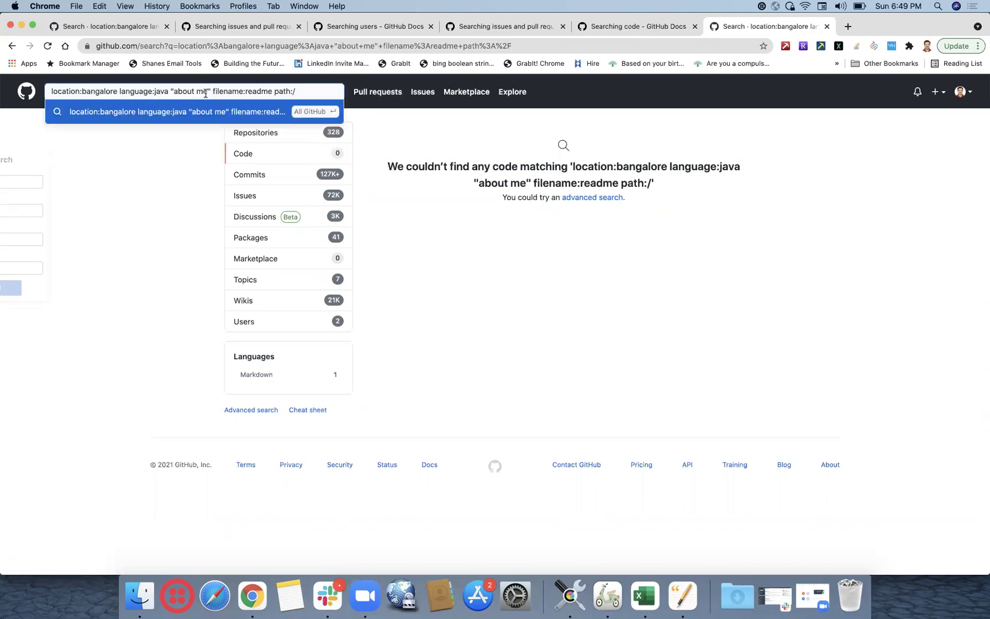
click(211, 91)
key(BackSpace)
key(BackSpace)
key(BackSpace)
key(BackSpace)
key(BackSpace)
key(BackSpace)
key(BackSpace)
key(BackSpace)
key(BackSpace)
key(BackSpace)
key(BackSpace)
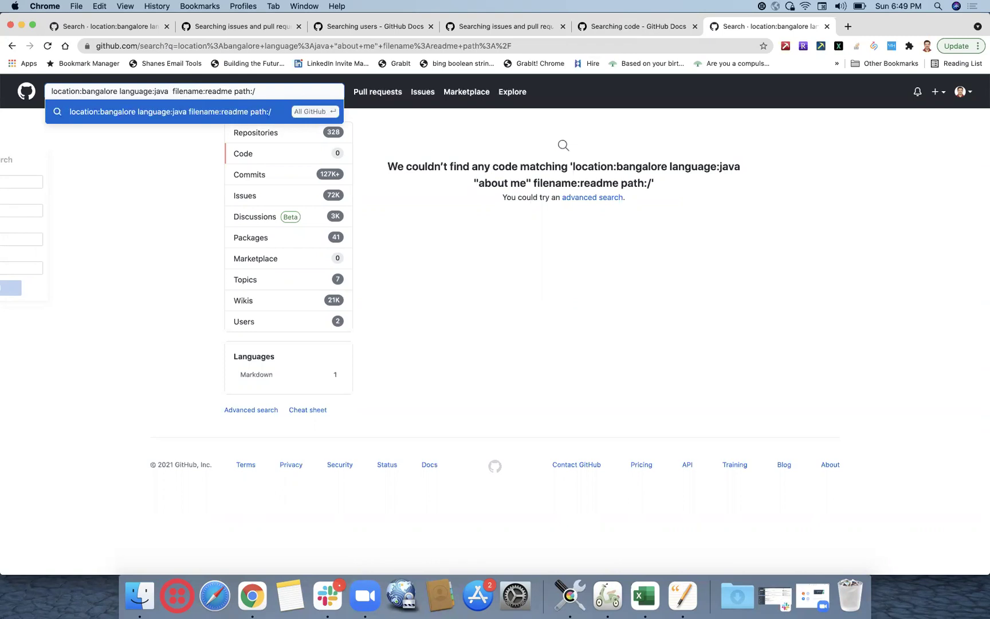
text(javas)
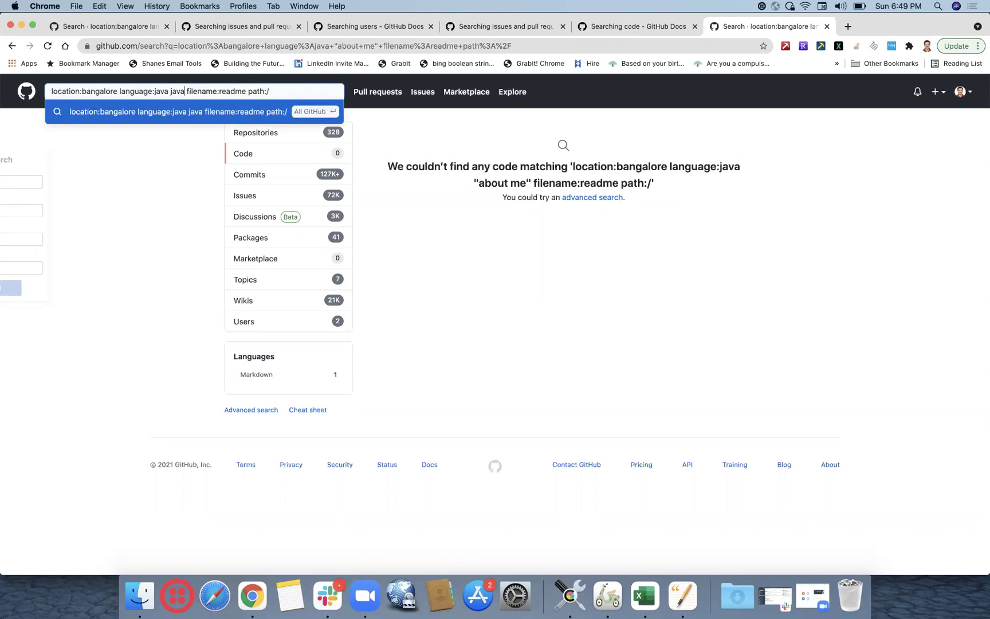
text(cript)
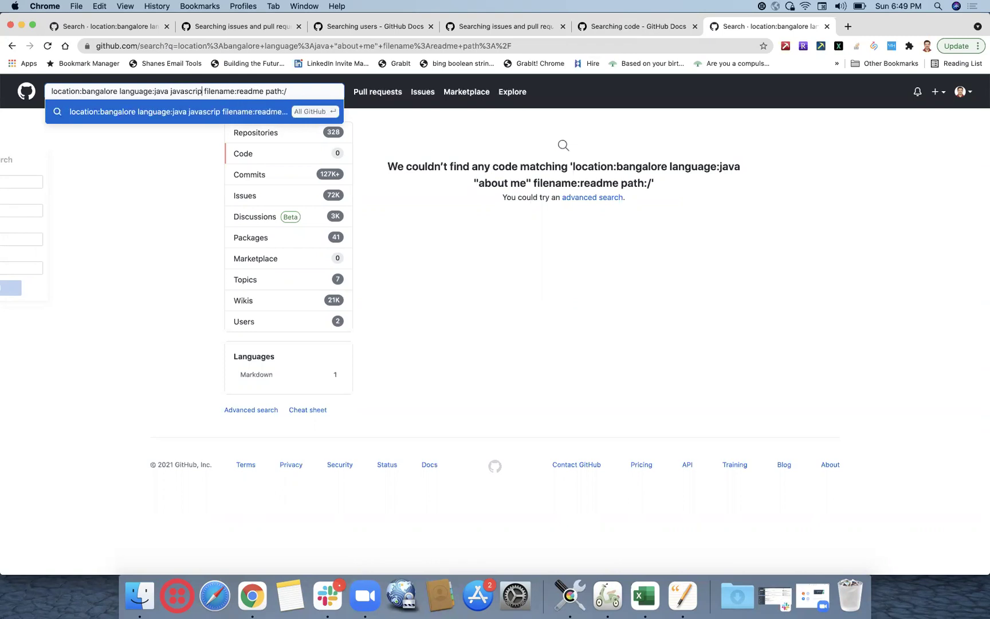
key(Return)
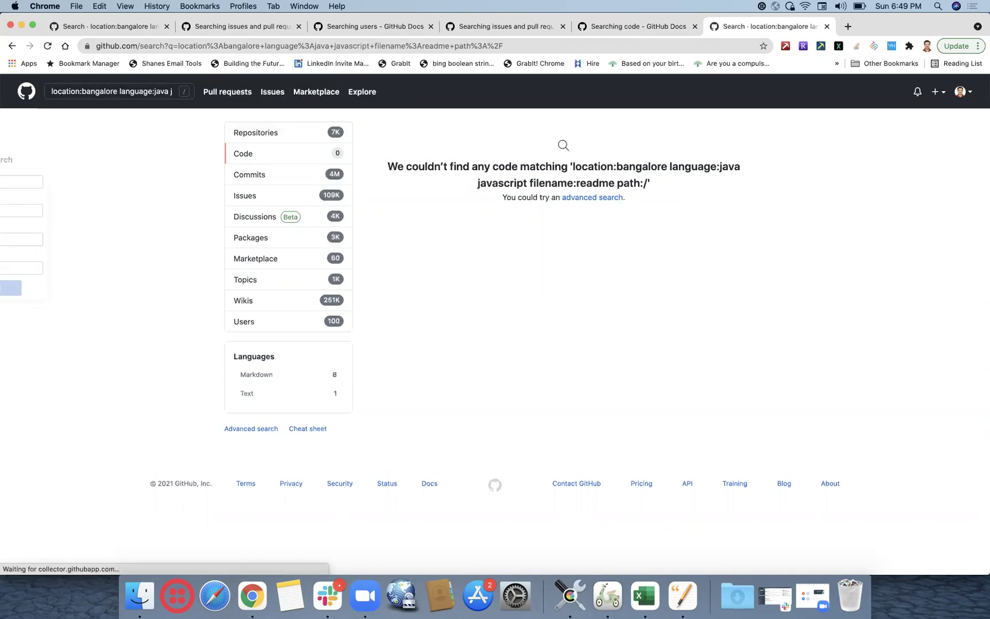
Examine the code search documentation on the file location, language, file size, filename and file extension qualifiers.
click(603, 28)
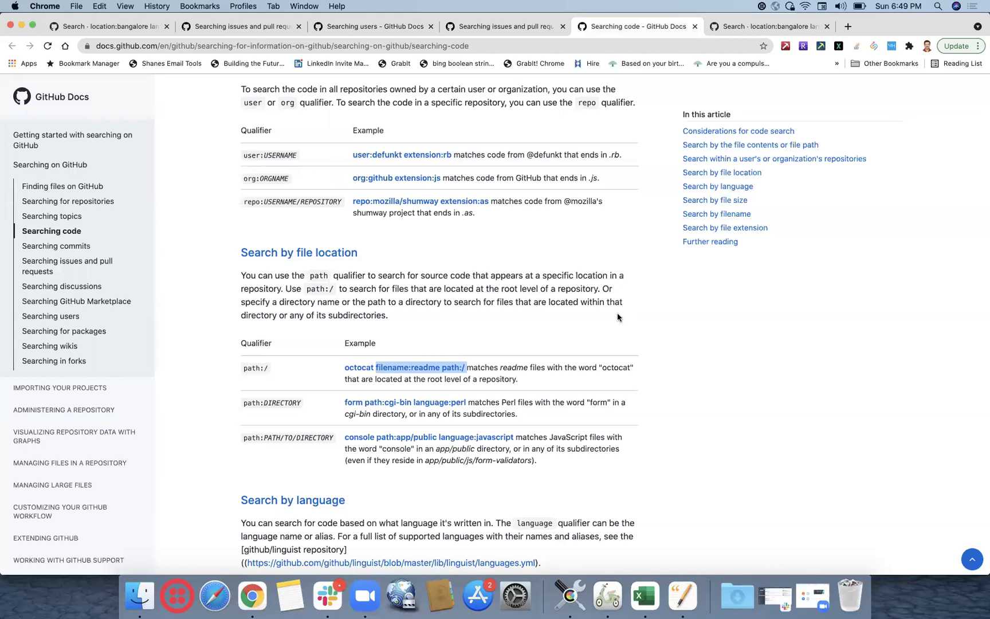
scroll(618, 315, down, 3)
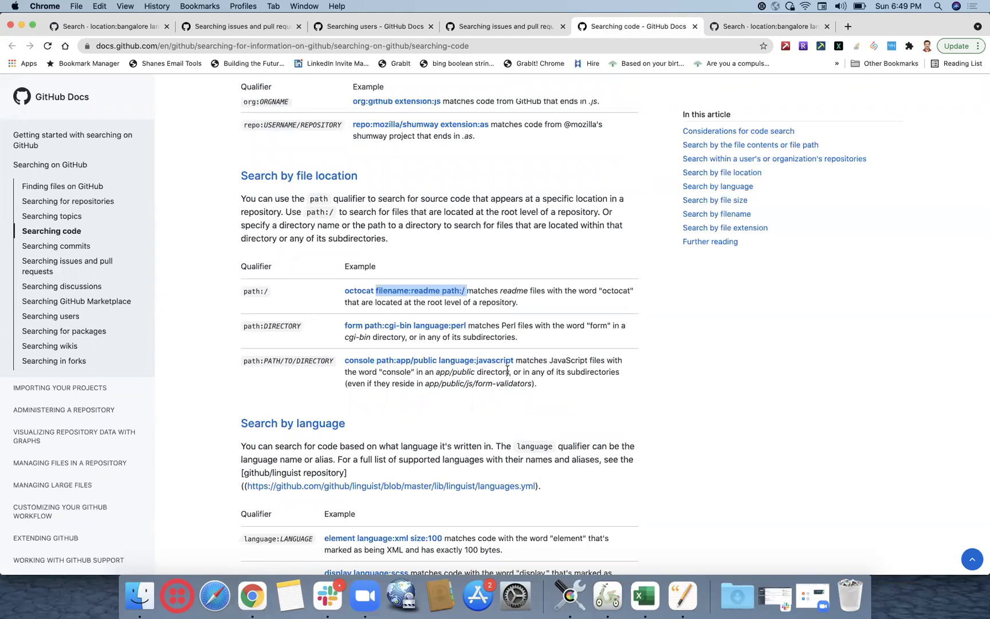
scroll(515, 367, down, 5)
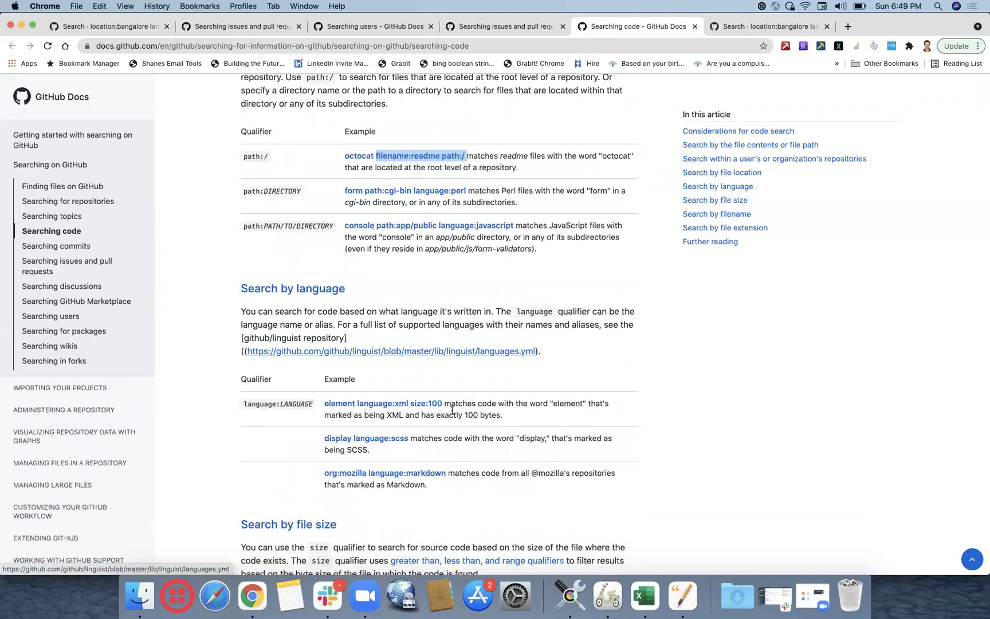
scroll(449, 433, down, 3)
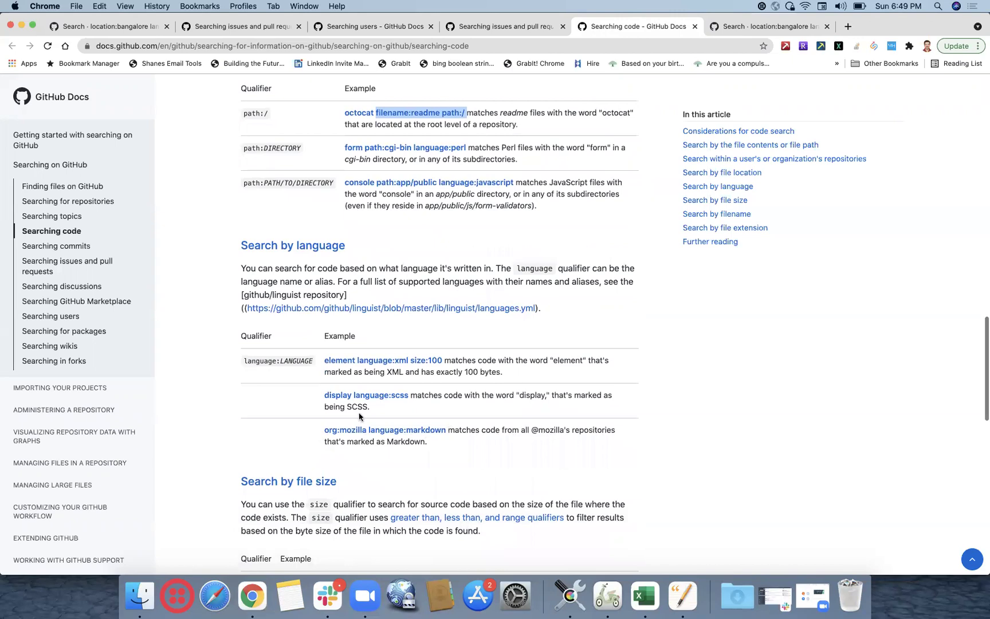
scroll(388, 429, down, 2)
scroll(388, 429, down, 2)
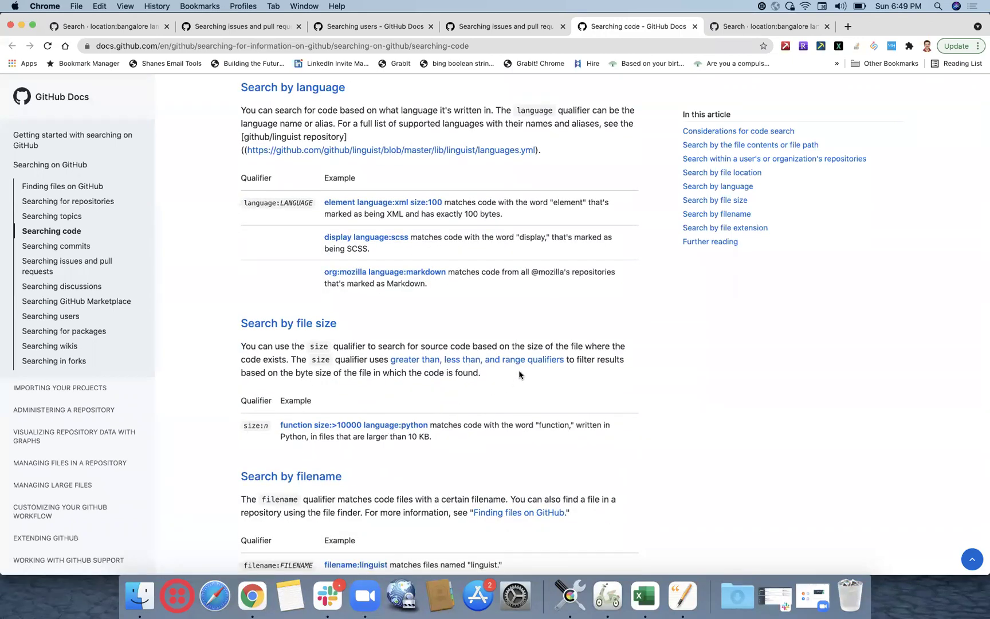
scroll(519, 378, down, 3)
scroll(520, 373, down, 5)
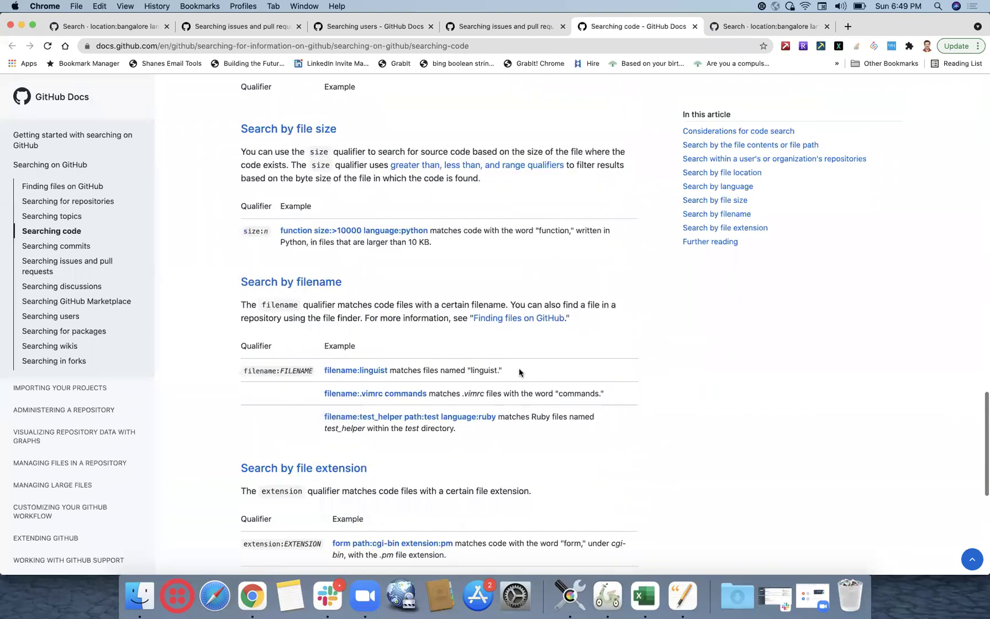
scroll(519, 373, down, 2)
scroll(519, 371, down, 1)
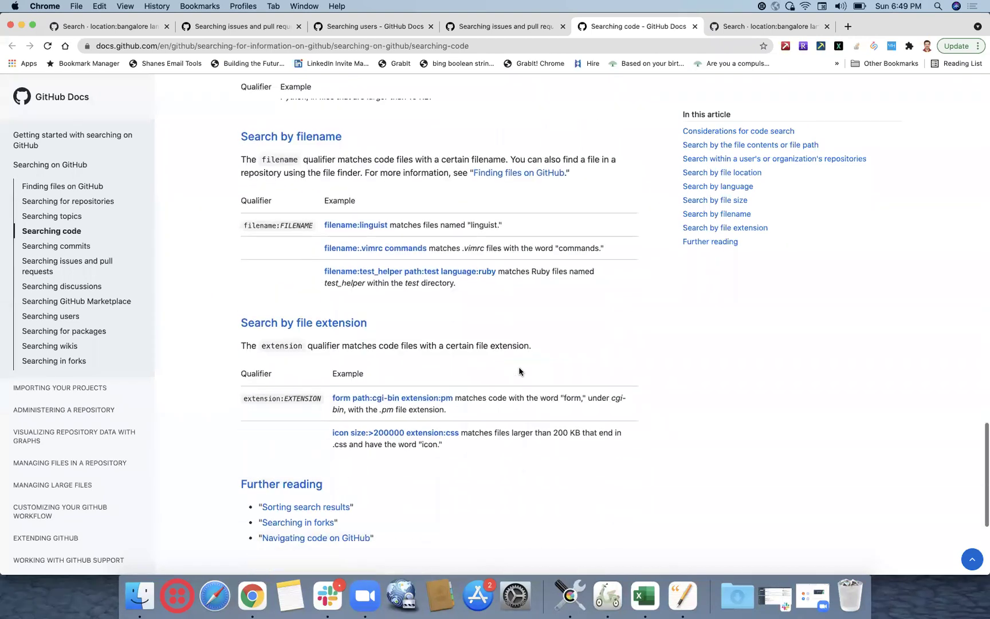
scroll(519, 371, down, 6)
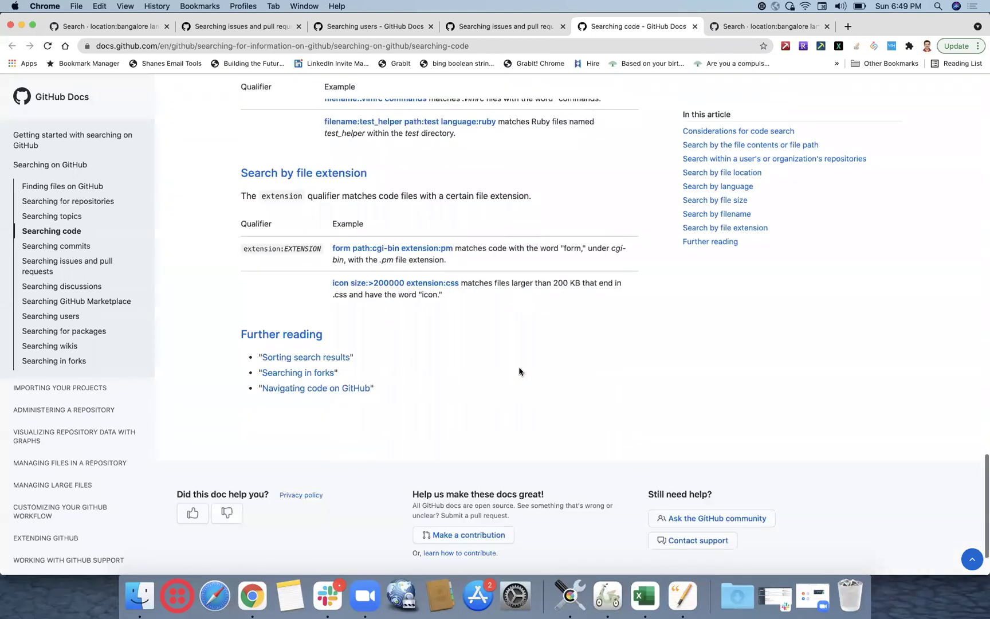
scroll(519, 372, up, 20)
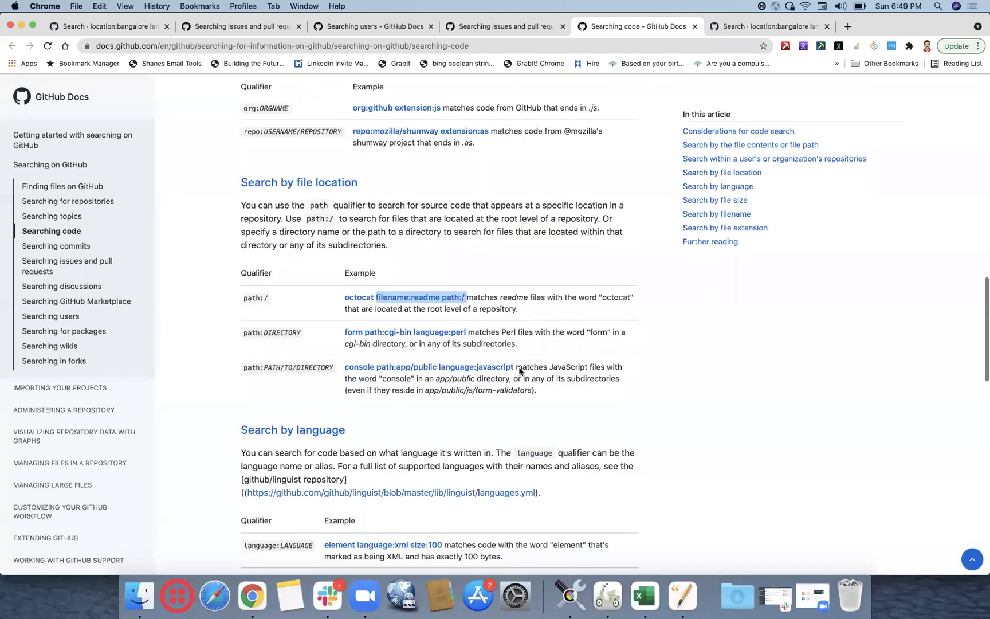
Return to the GitHub home page and open the cv repository.
click(768, 26)
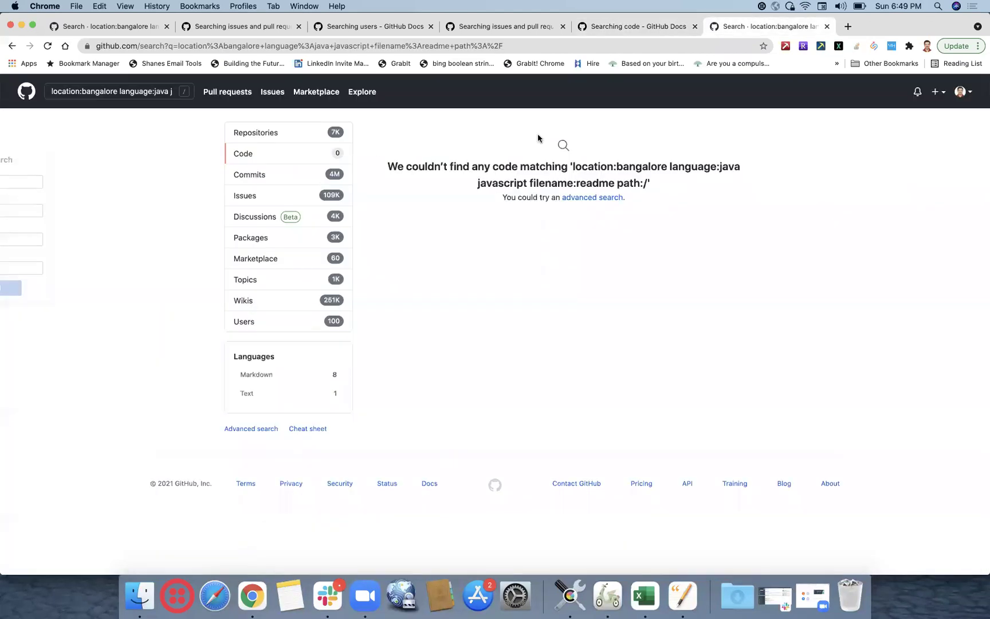
click(31, 96)
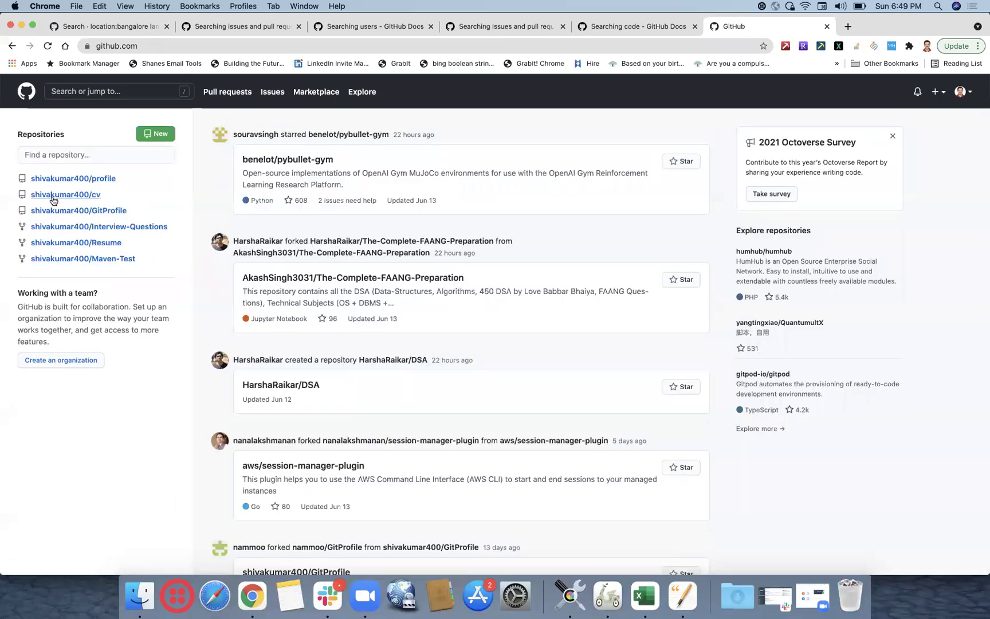
click(53, 198)
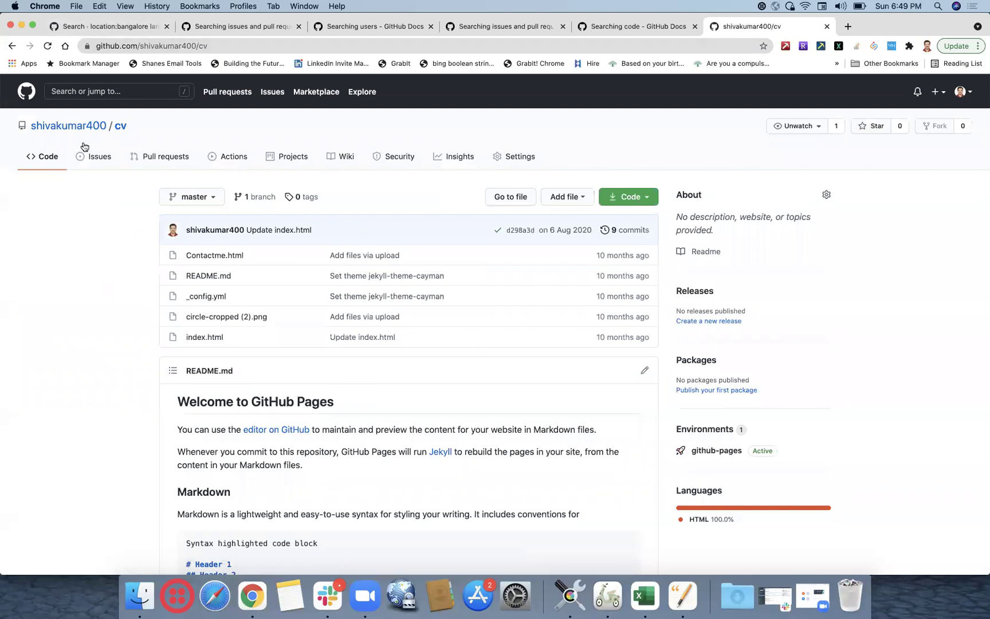
Inspect the HTML element behind the cv repository name in the page header, and close the repository page.
drag(122, 131, 229, 129)
mouse_move(120, 128)
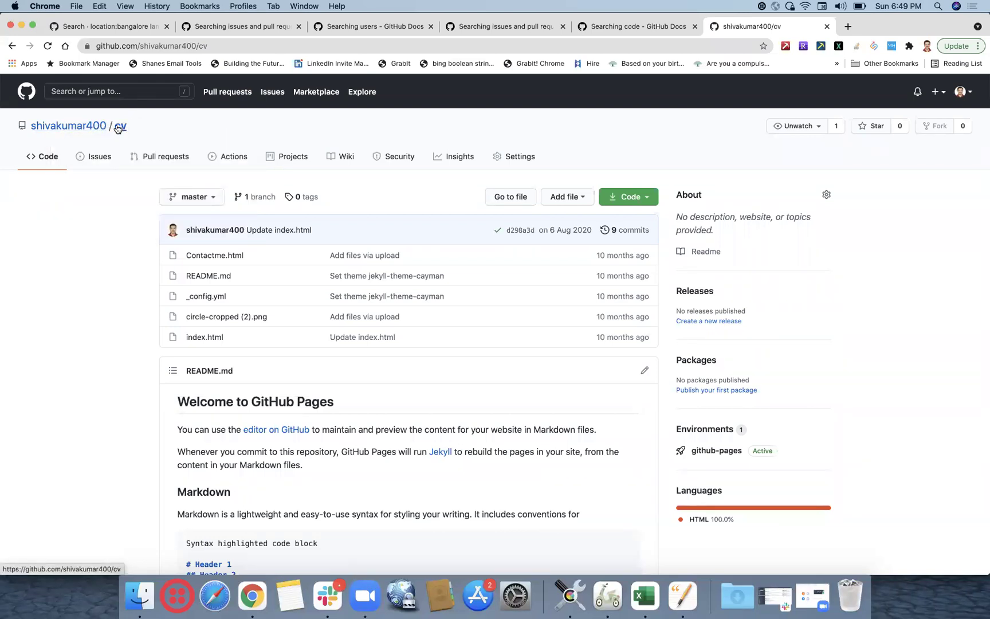
right_click(118, 130)
mouse_move(161, 313)
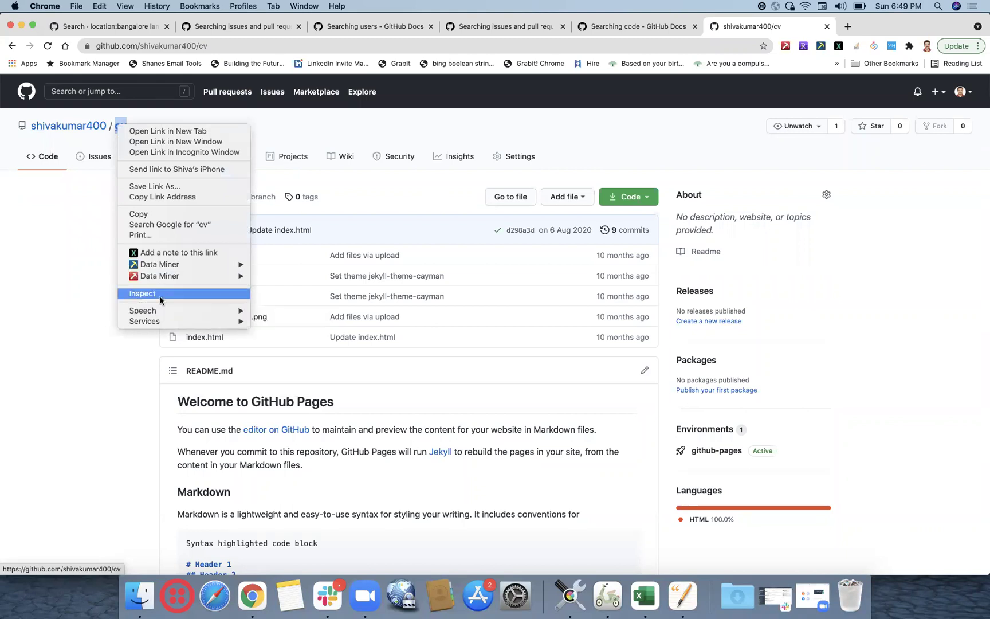
click(161, 294)
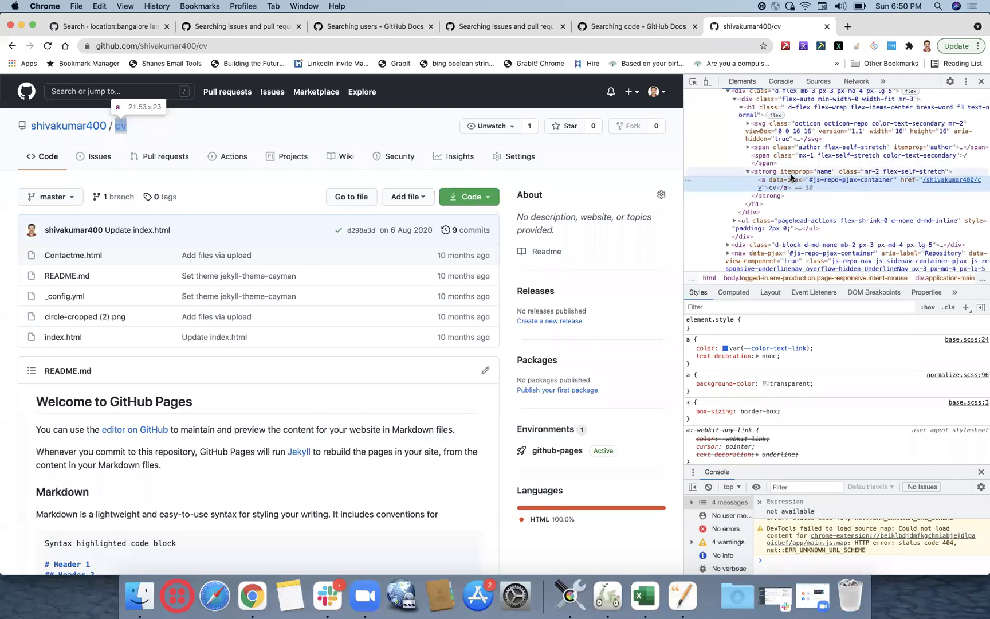
click(827, 27)
Examine the code search documentation on unsupported wildcard characters and the file contents, repository, location, language, size, filename and extension qualifiers.
scroll(393, 289, down, 10)
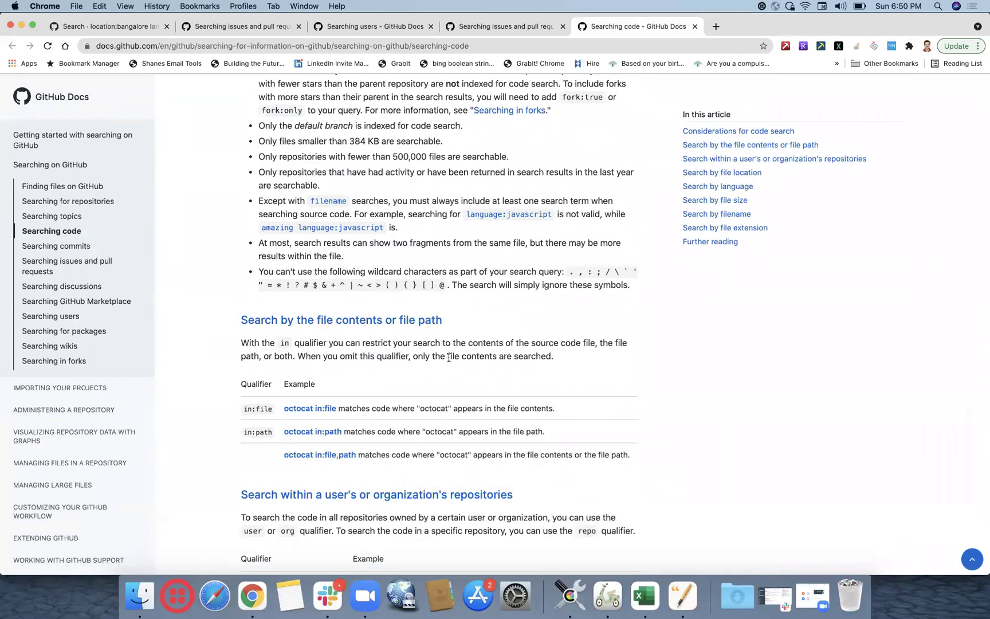
scroll(453, 351, down, 1)
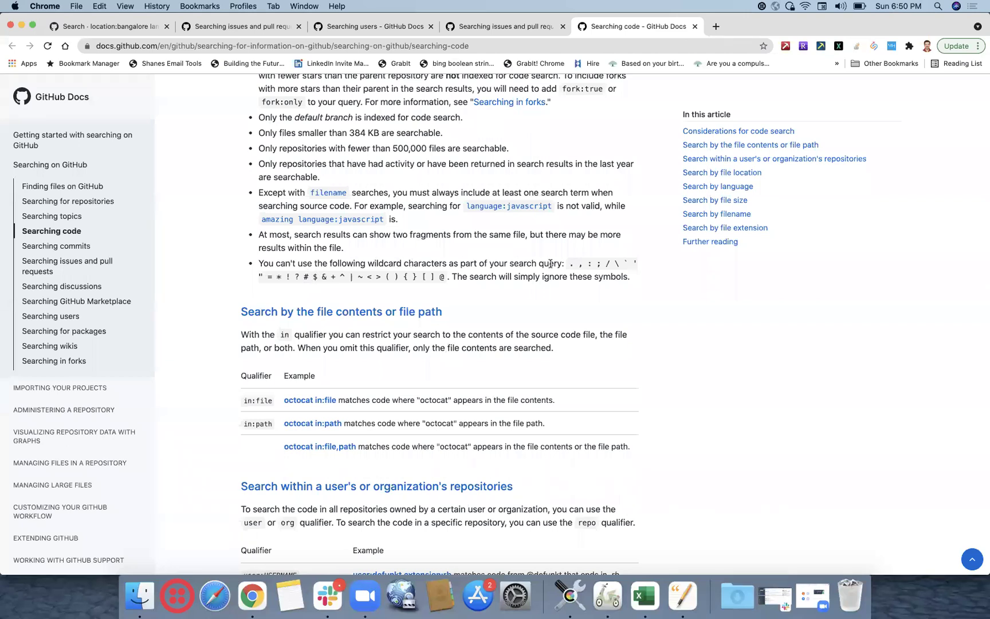
double_click(574, 264)
scroll(531, 315, down, 10)
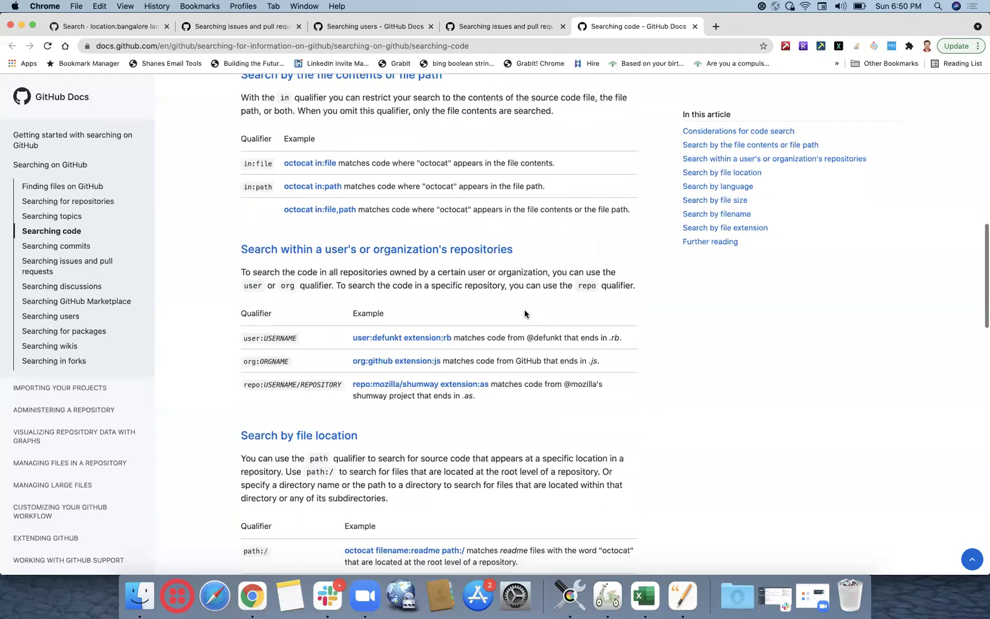
scroll(525, 313, down, 5)
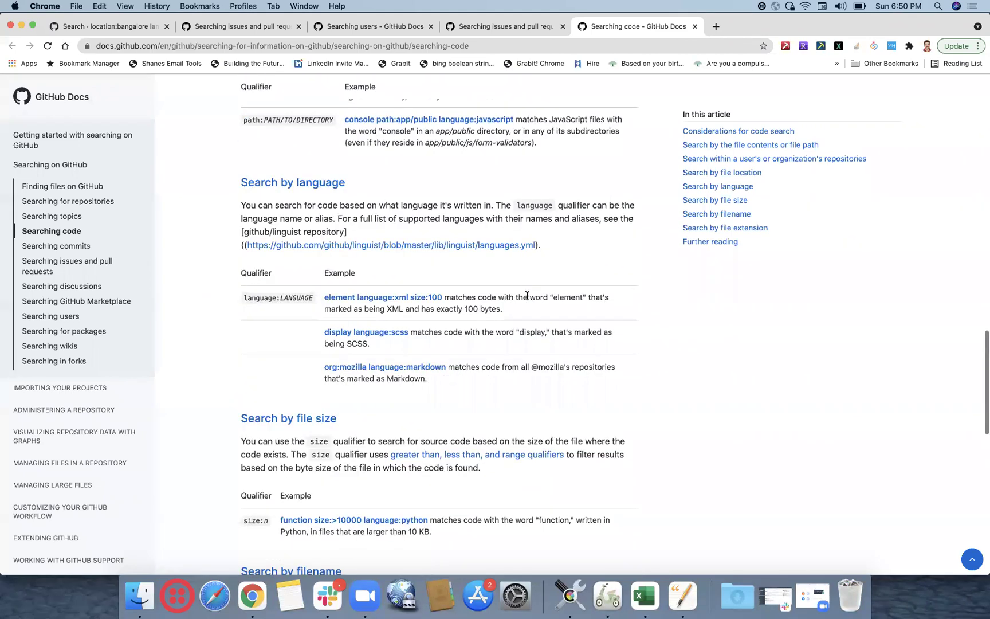
scroll(527, 295, down, 12)
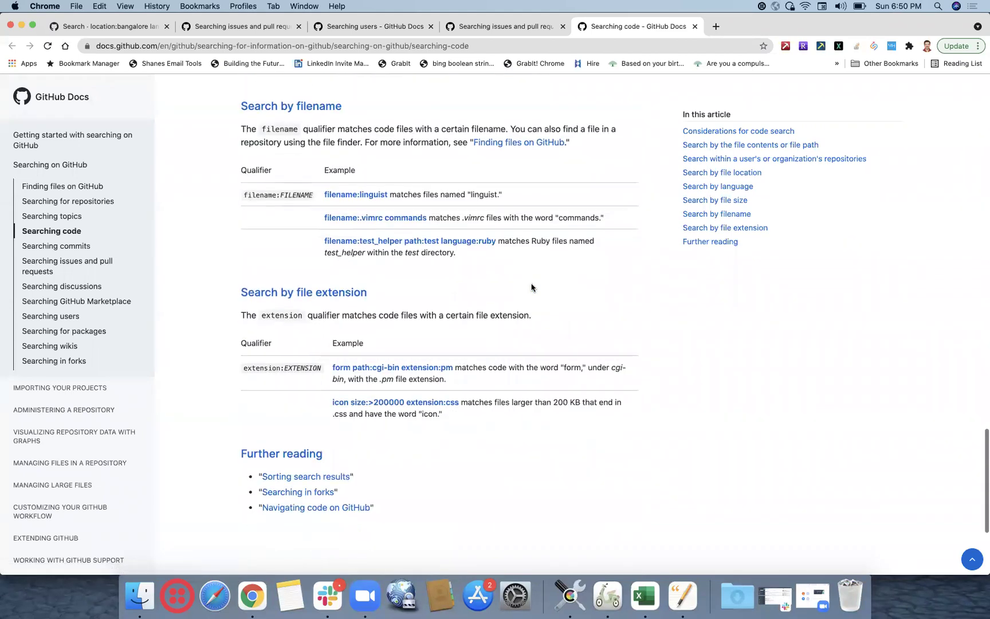
scroll(532, 288, down, 4)
scroll(531, 288, up, 8)
scroll(532, 287, up, 20)
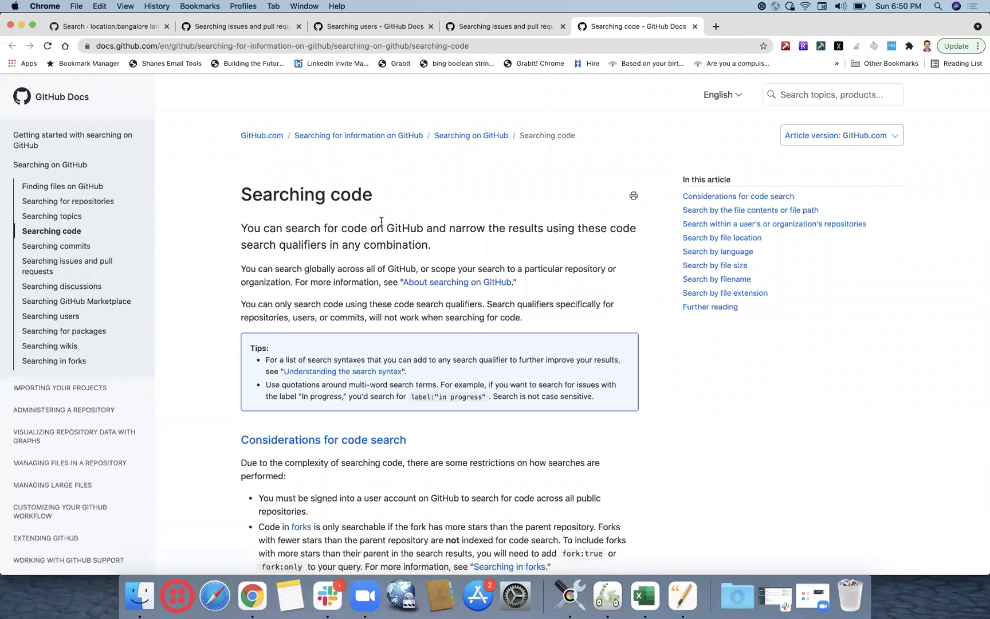
scroll(382, 221, down, 5)
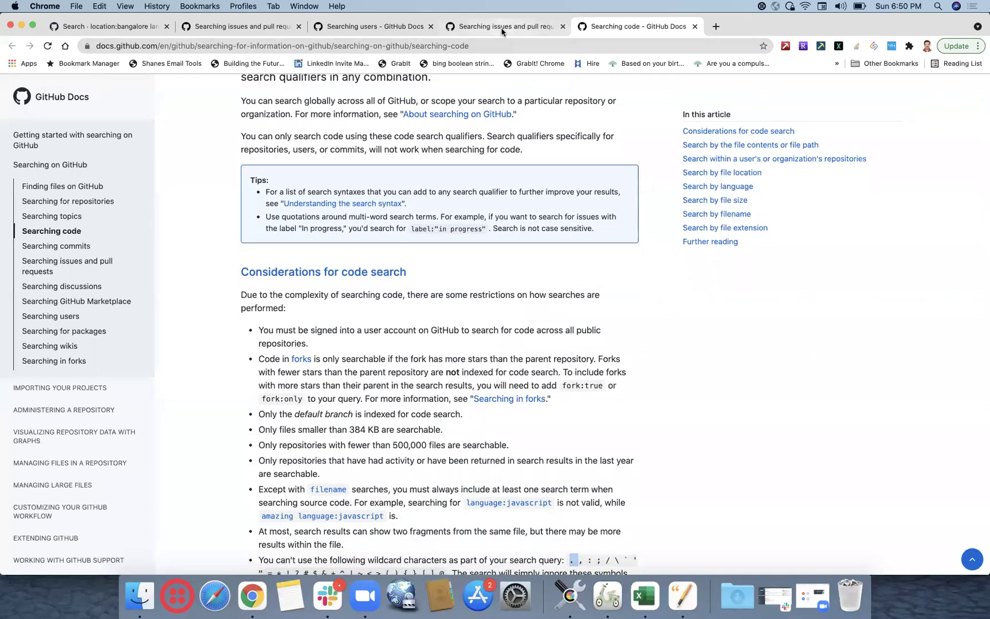
Examine the team mention qualifier and its team:jekyll/owners example in the documentation on searching issues and pull requests.
click(502, 32)
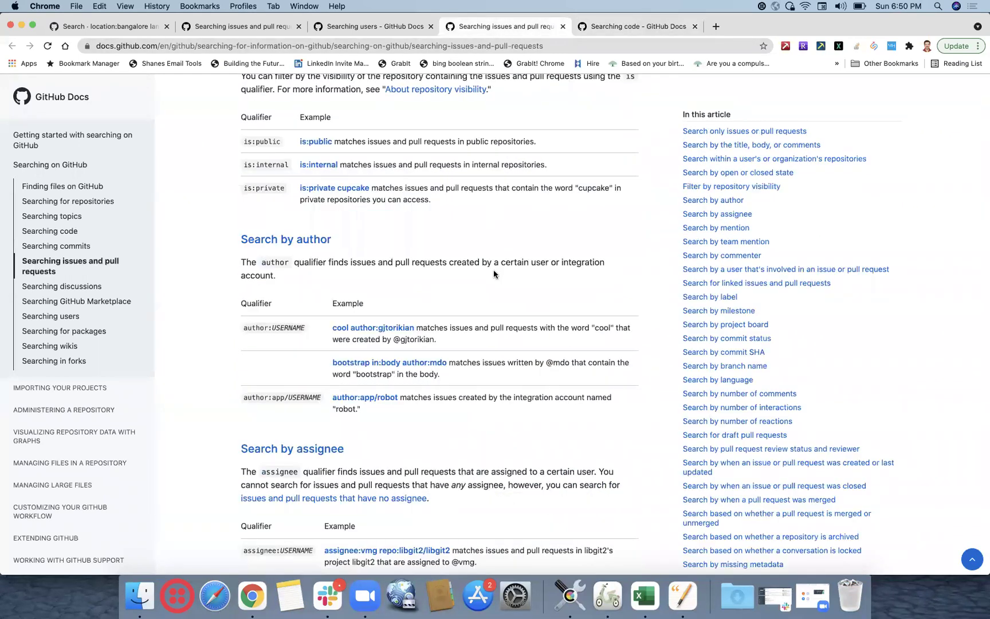
scroll(493, 269, down, 10)
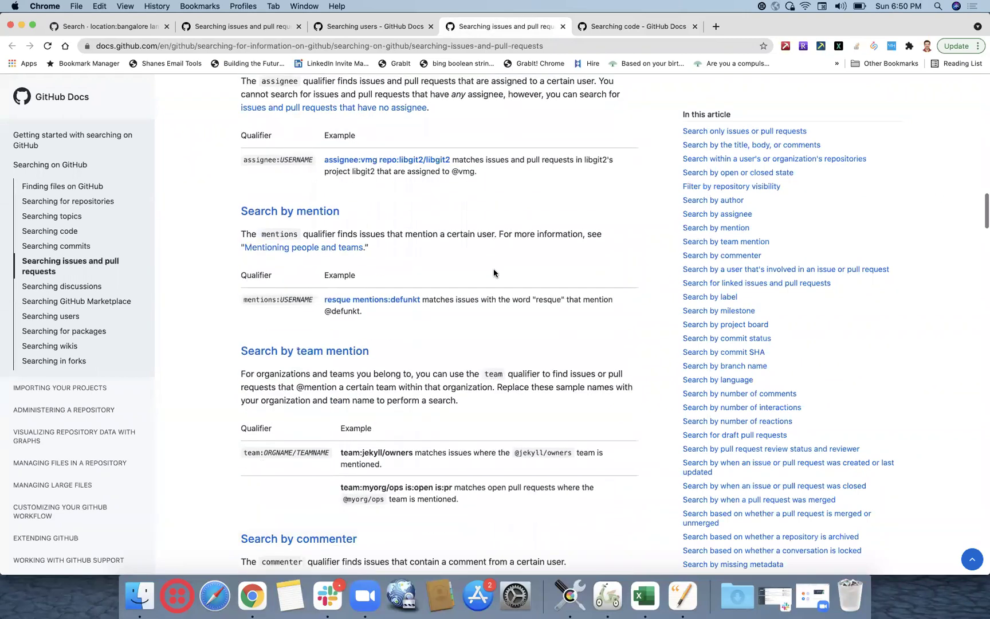
scroll(493, 273, down, 4)
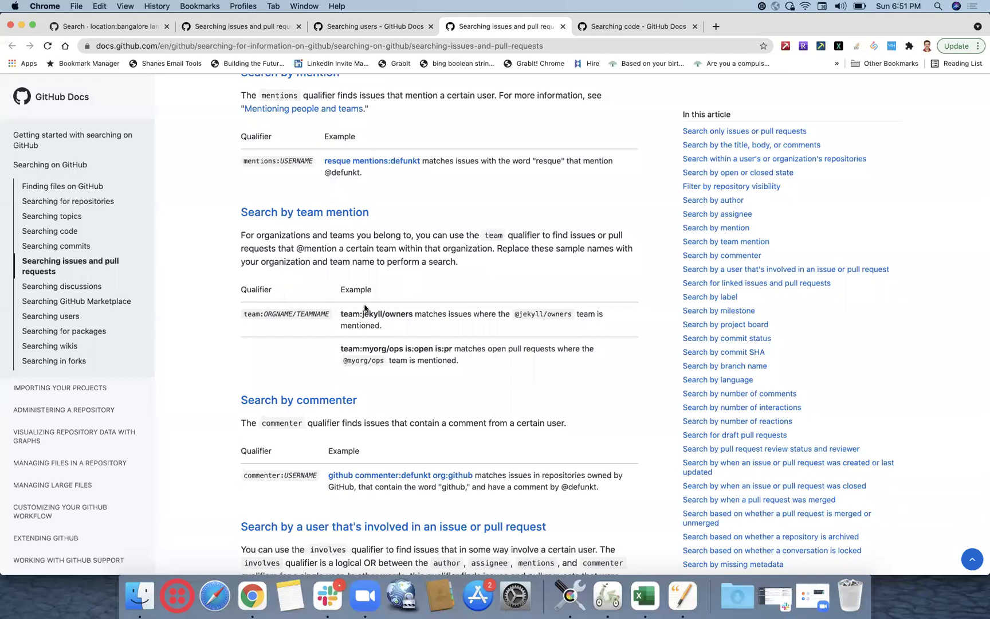
double_click(396, 313)
double_click(531, 314)
double_click(557, 315)
Open the GitHub home page at github.com in a new browser tab.
click(631, 30)
scroll(254, 181, up, 5)
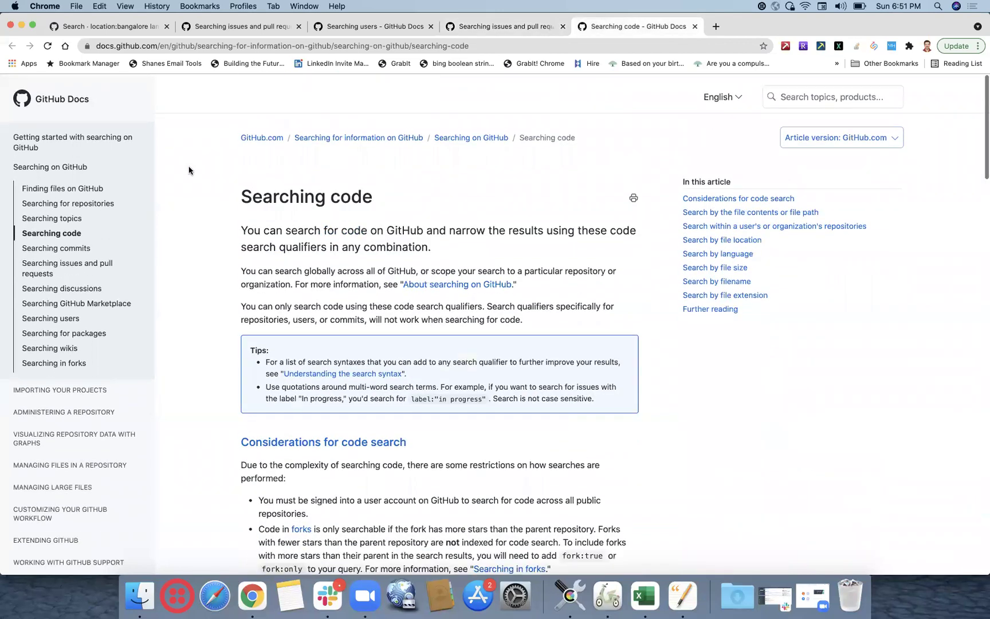
click(717, 26)
text(github.com)
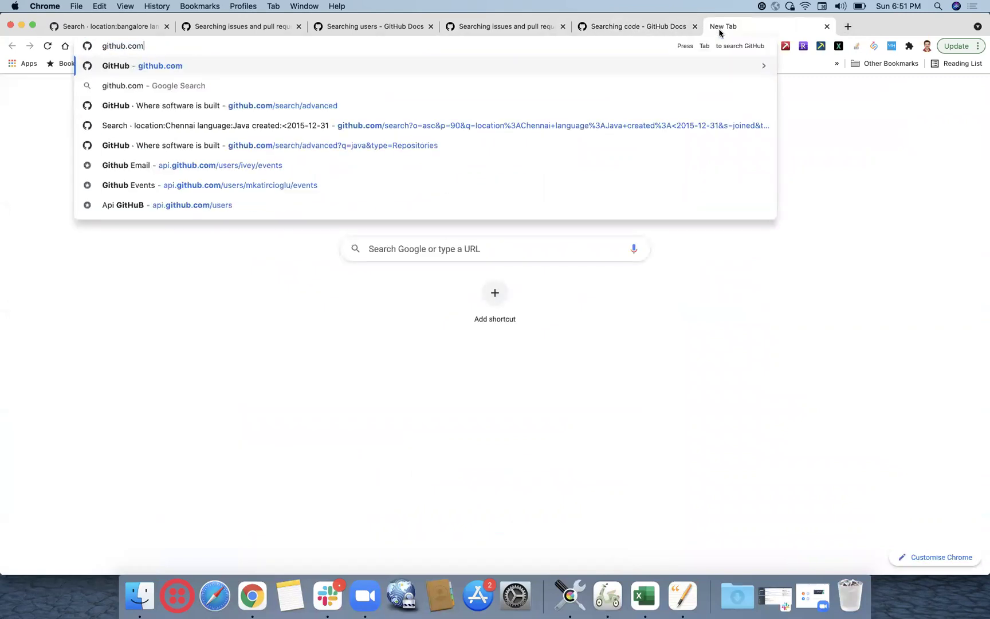
key(Return)
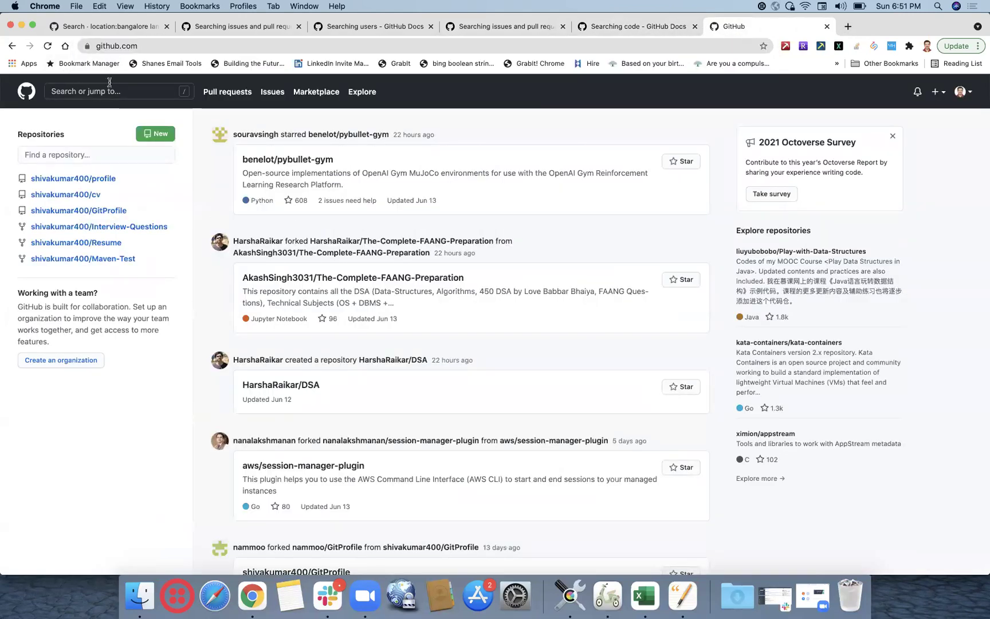
Copy the team:ORGNAME/TEAMNAME qualifier from the issues and pull requests documentation into the GitHub search box.
click(581, 28)
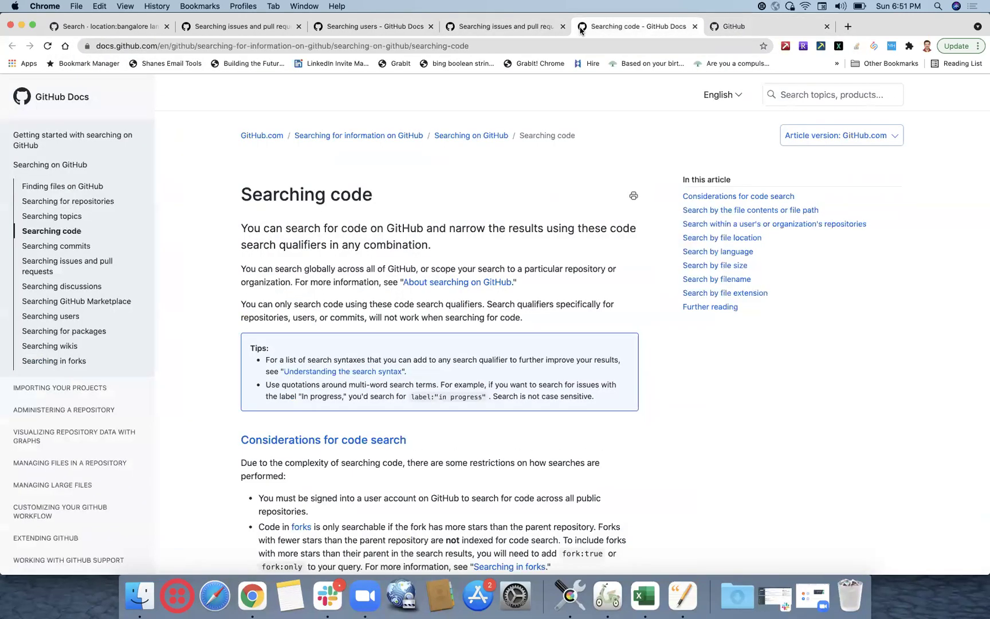
click(515, 33)
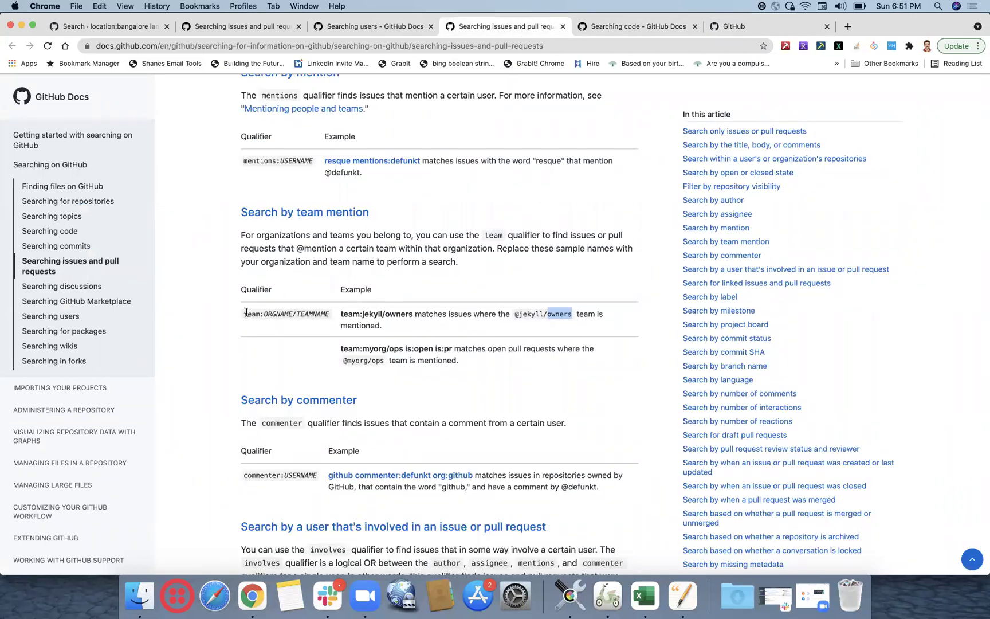
drag(241, 310, 330, 319)
key(super+c)
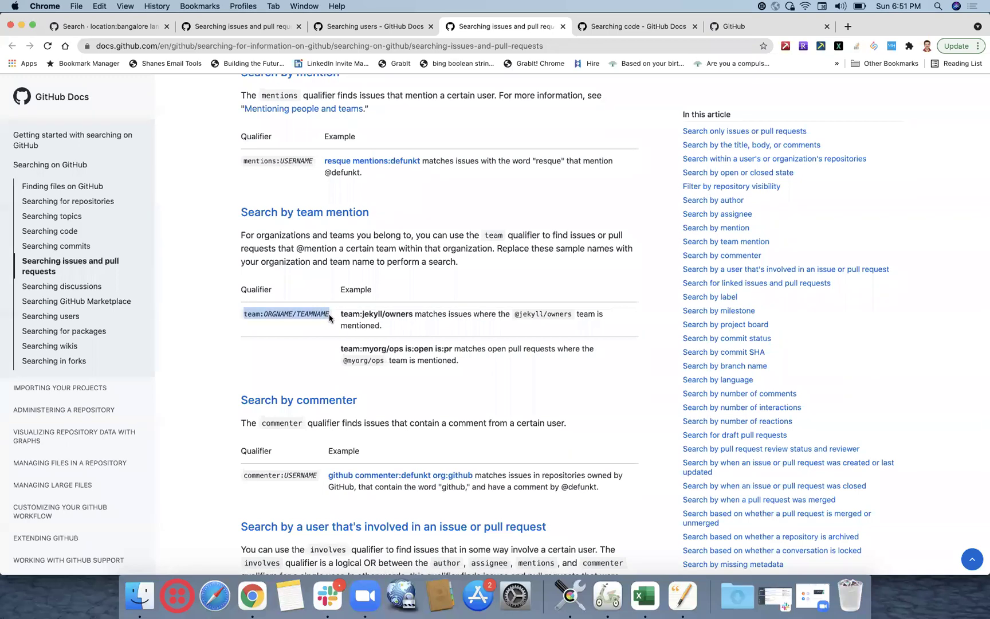
click(733, 27)
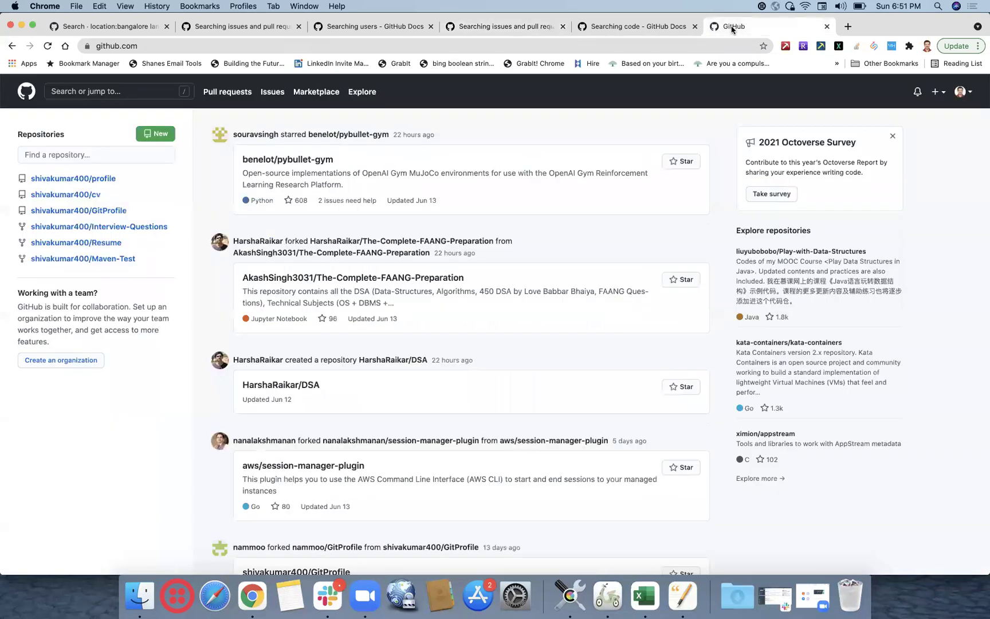
click(100, 93)
key(super+v)
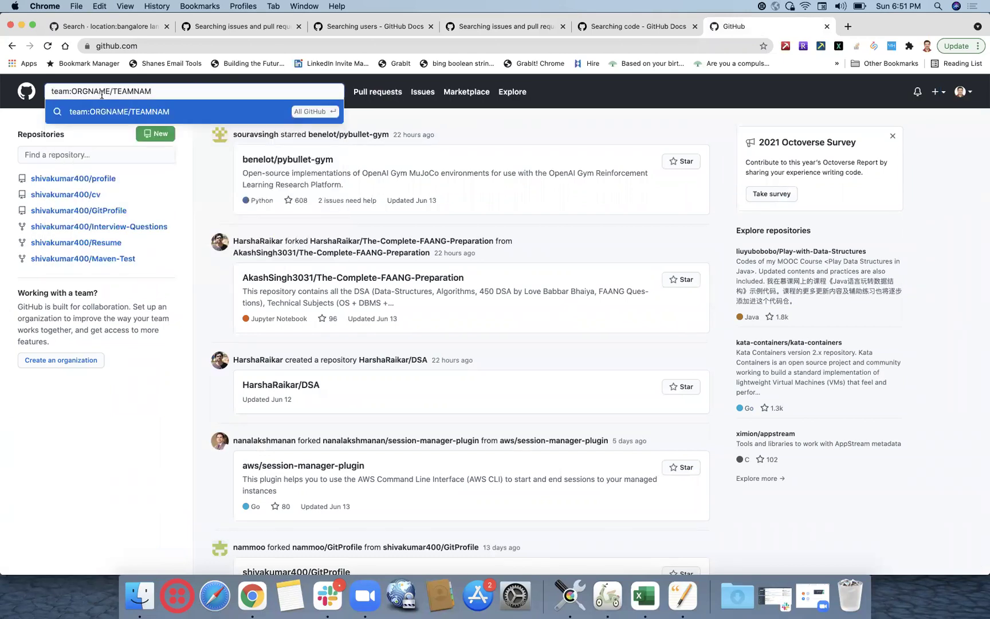
Replace the ORGNAME placeholder in the team qualifier with flipkart.
click(111, 94)
key(BackSpace)
key(BackSpace)
key(BackSpace)
key(BackSpace)
key(BackSpace)
key(BackSpace)
key(BackSpace)
text(flip)
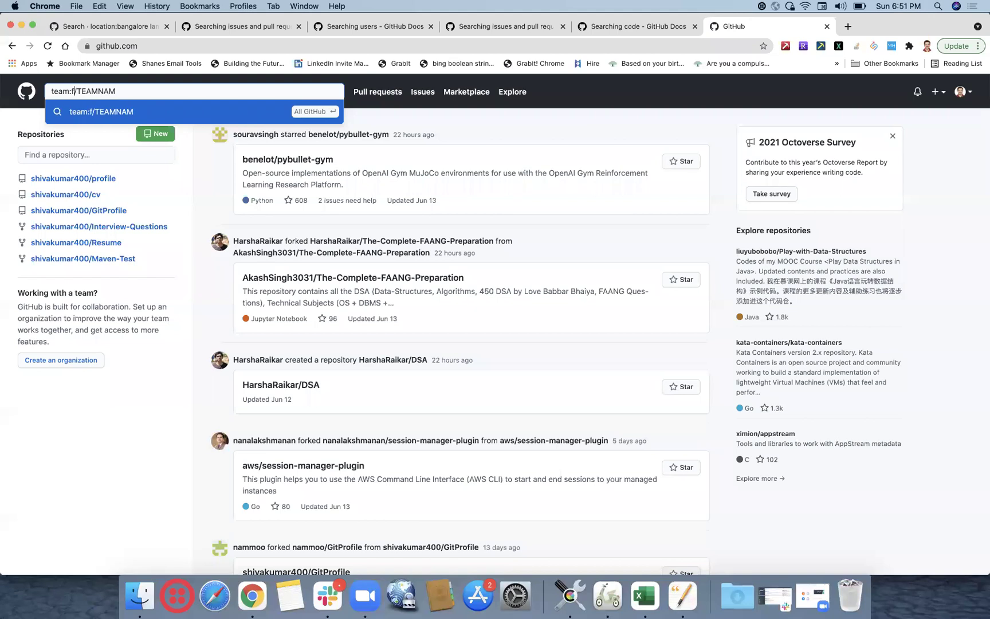
text(kar)
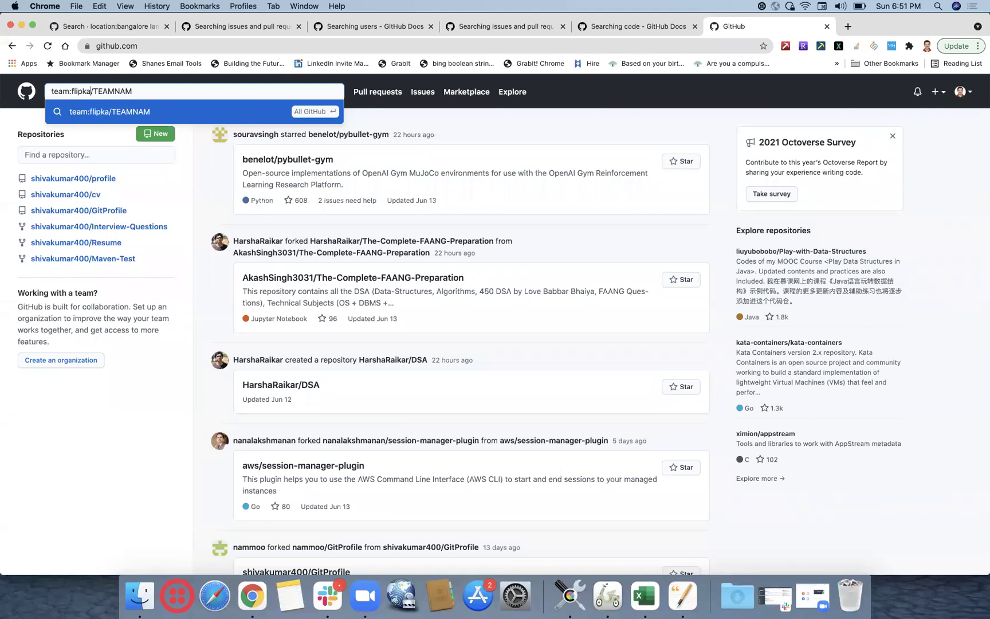
text(t)
Replace the team name placeholder with payments and run the search for team:flipkart/payments.
key(BackSpace)
key(BackSpace)
key(BackSpace)
key(BackSpace)
key(BackSpace)
key(BackSpace)
text(payments)
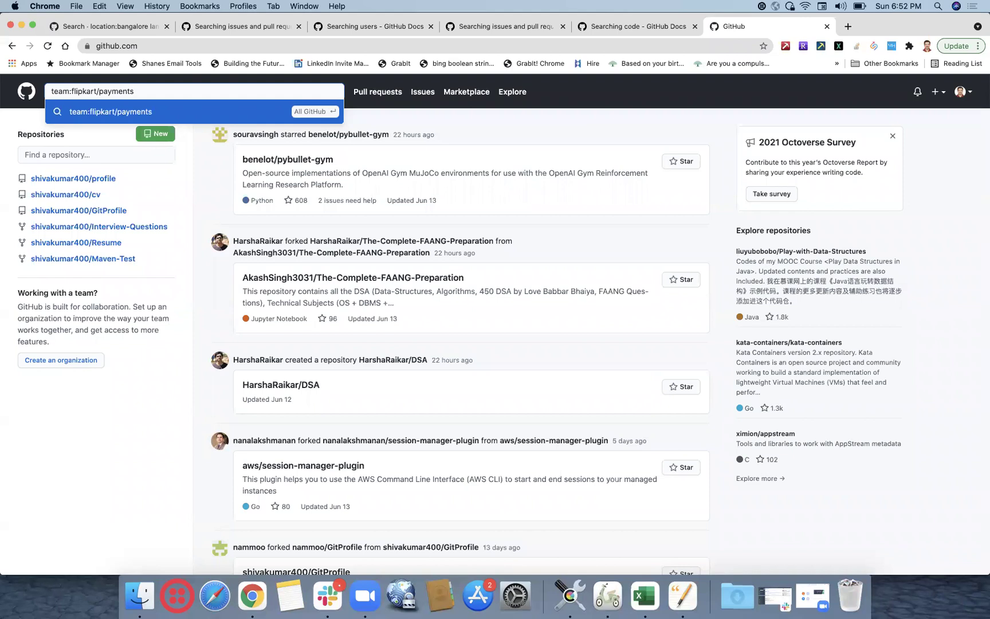
key(Return)
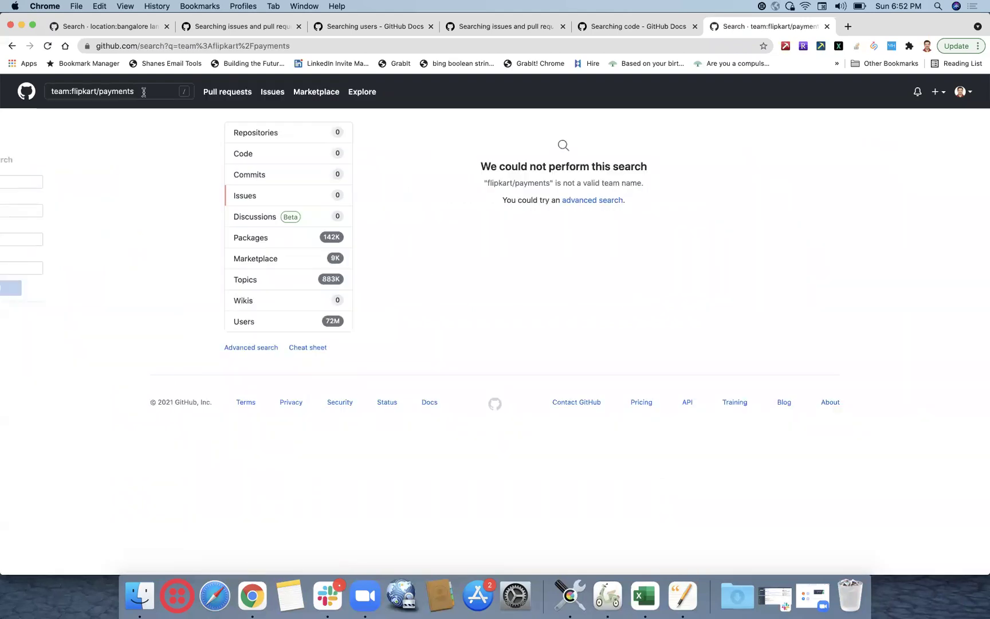
Shorten the team name in the query to pay and run the search for team:flipkart/pay.
click(145, 90)
key(BackSpace)
key(BackSpace)
key(BackSpace)
text(y)
key(Return)
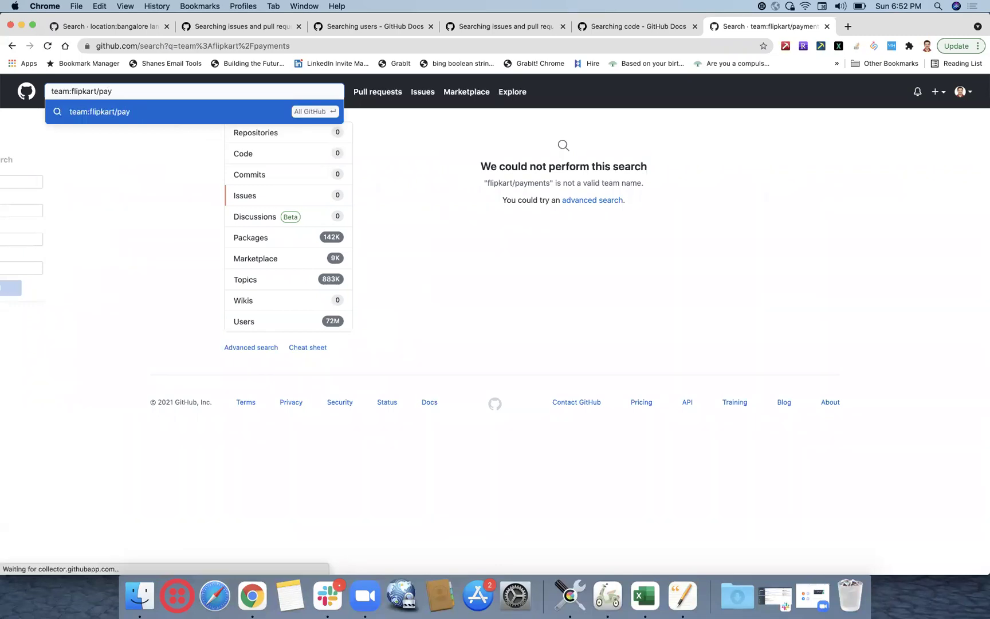
Rewrite the team qualifier's value in capitals as FLIPKART/PAY and run the search.
click(122, 90)
key(BackSpace)
key(BackSpace)
key(BackSpace)
key(BackSpace)
key(BackSpace)
key(BackSpace)
key(BackSpace)
key(BackSpace)
key(BackSpace)
key(BackSpace)
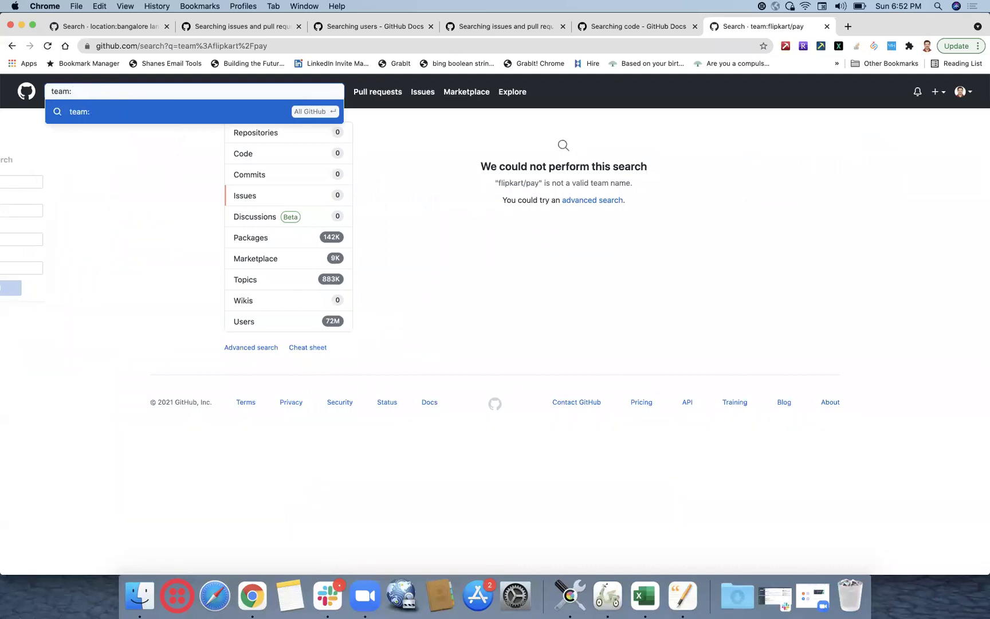
text(FLIPKART/PAY)
key(Return)
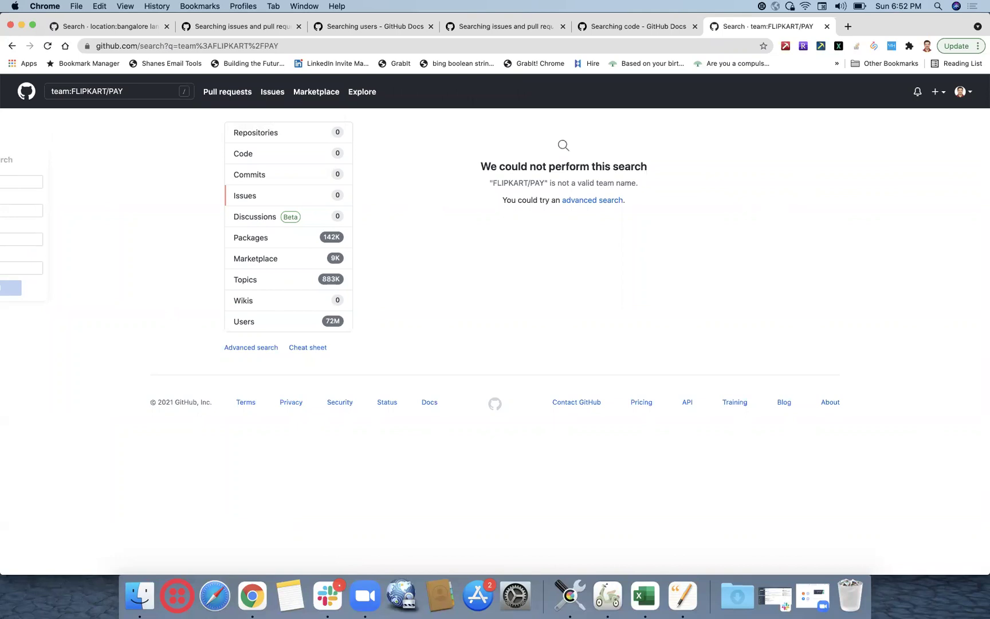
Extend the team name in the query to PAYTECH and run the search.
click(126, 92)
text(TECH)
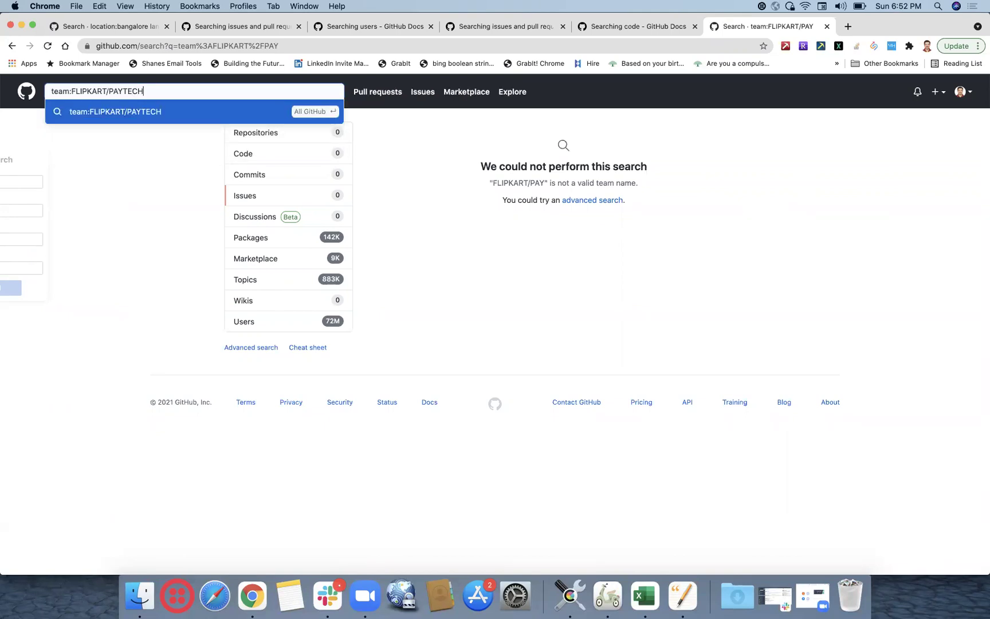
key(Return)
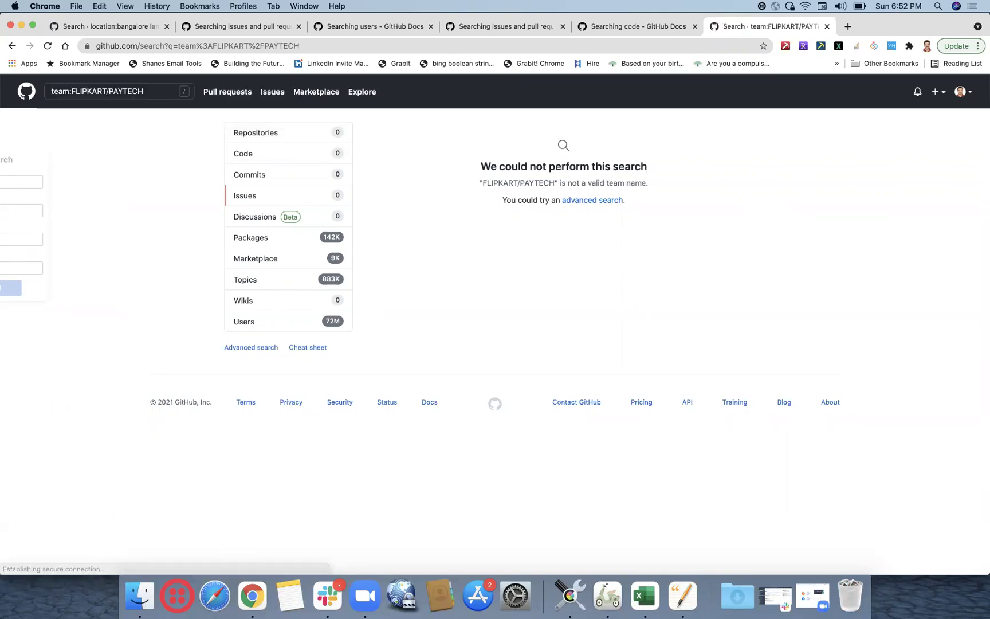
Change the team name in the query to PAYMENT and run the search.
click(146, 86)
key(BackSpace)
key(BackSpace)
key(BackSpace)
key(BackSpace)
text(MEN)
key(Return)
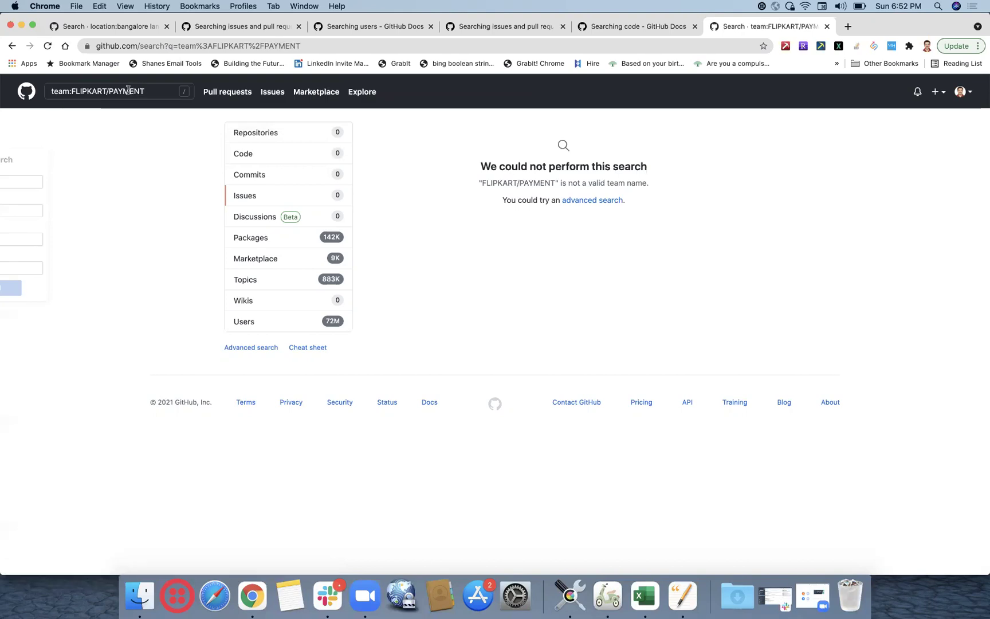
Replace the team name in the query with PRODUCT and run the search for team:FLIPKART/PRODUCT.
key(BackSpace)
key(BackSpace)
key(BackSpace)
key(BackSpace)
key(BackSpace)
key(BackSpace)
key(BackSpace)
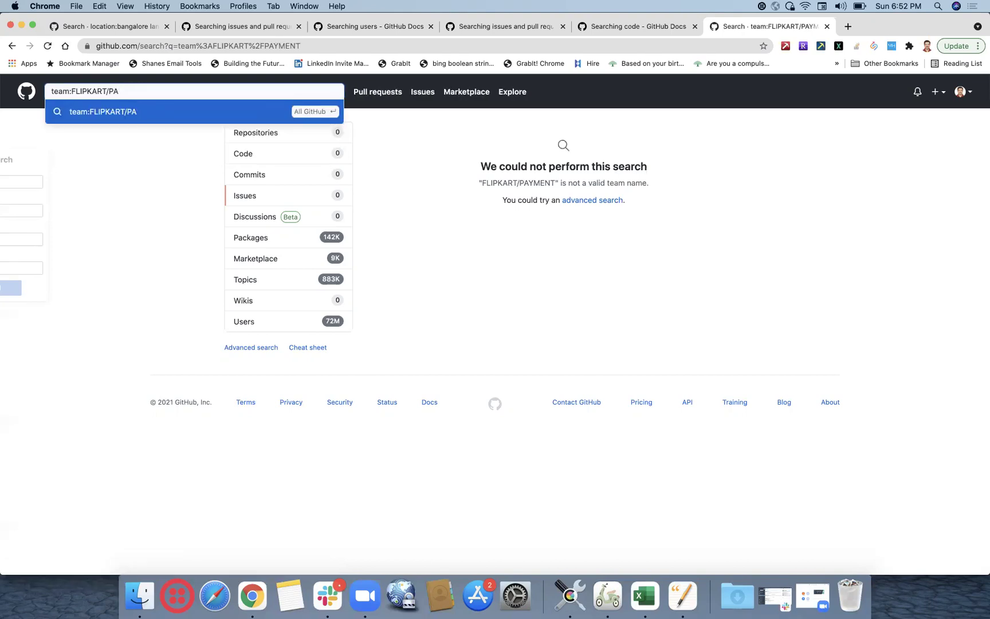
text(PRODUCT)
key(Return)
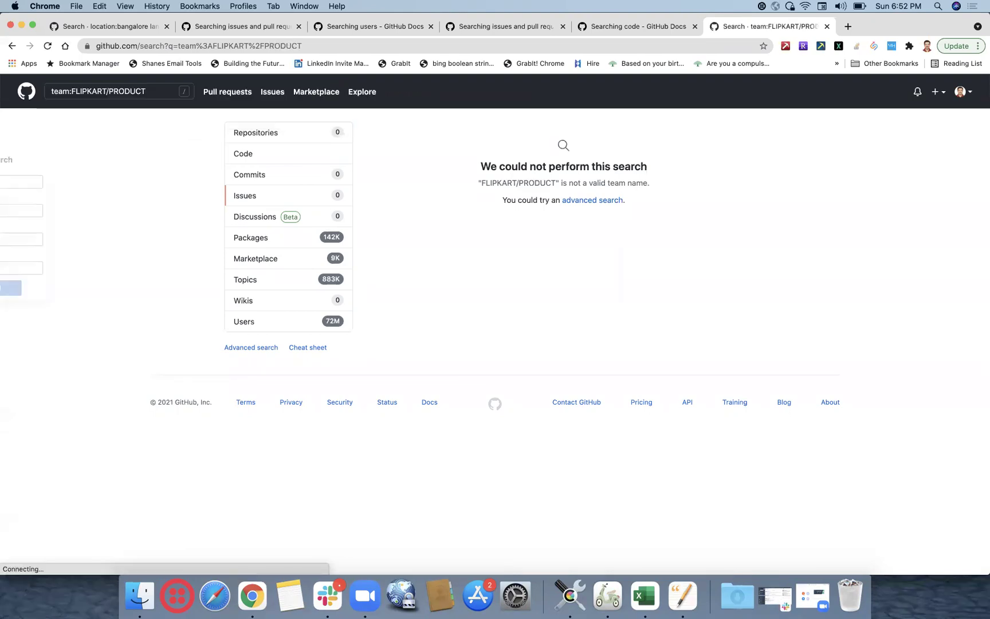
Shorten the team name in the query to PRO and run the search for team:FLIPKART/PRO.
click(147, 91)
key(BackSpace)
key(BackSpace)
key(BackSpace)
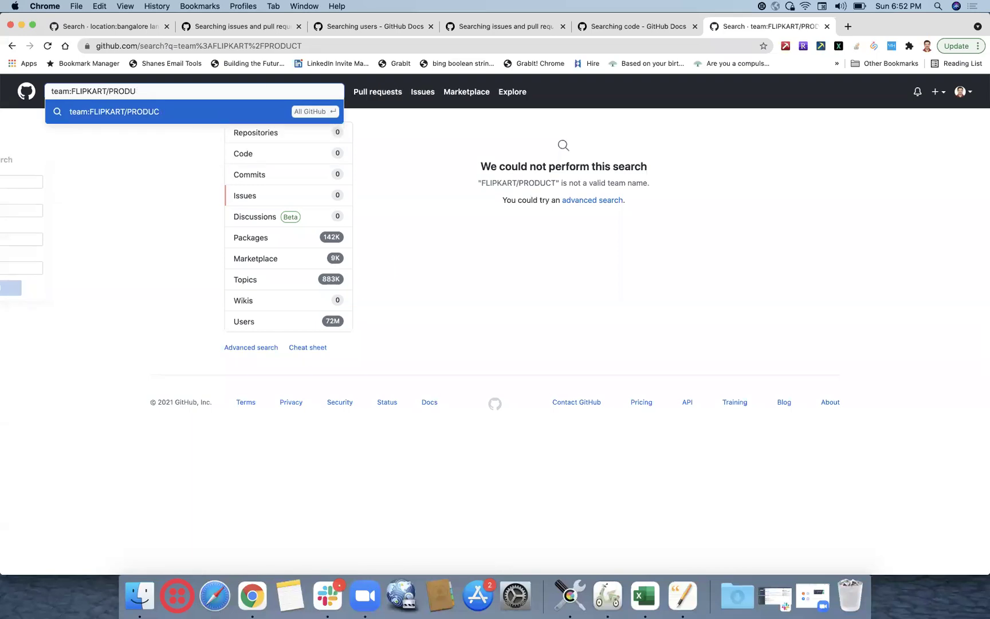
key(BackSpace)
key(Return)
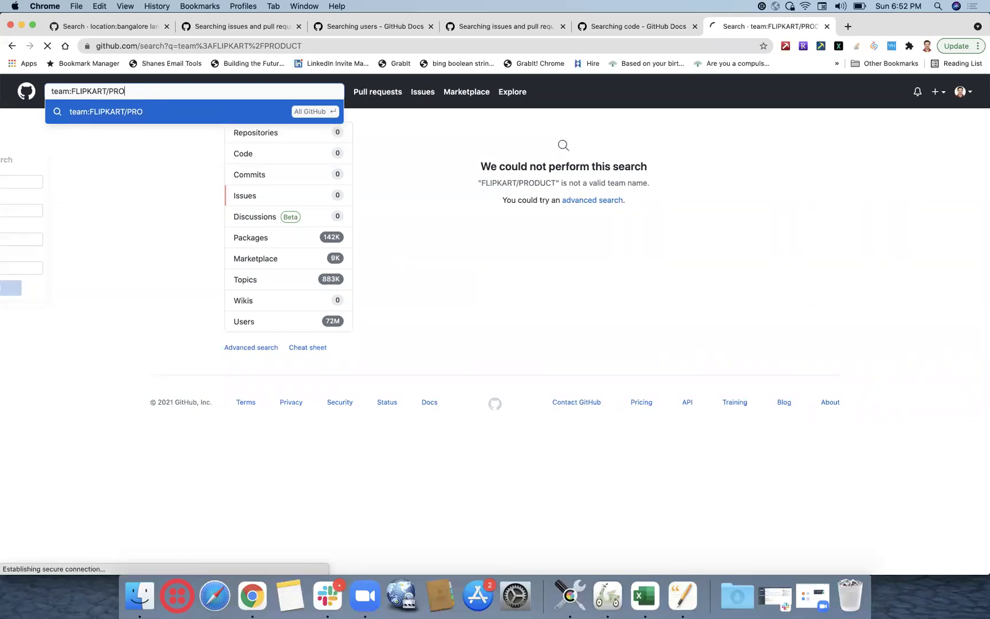
Change the team name in the query to SEARCH and run the search for team:FLIPKART/SEARCH.
click(139, 97)
key(BackSpace)
key(BackSpace)
key(BackSpace)
key(BackSpace)
text(/SEARCH)
key(Return)
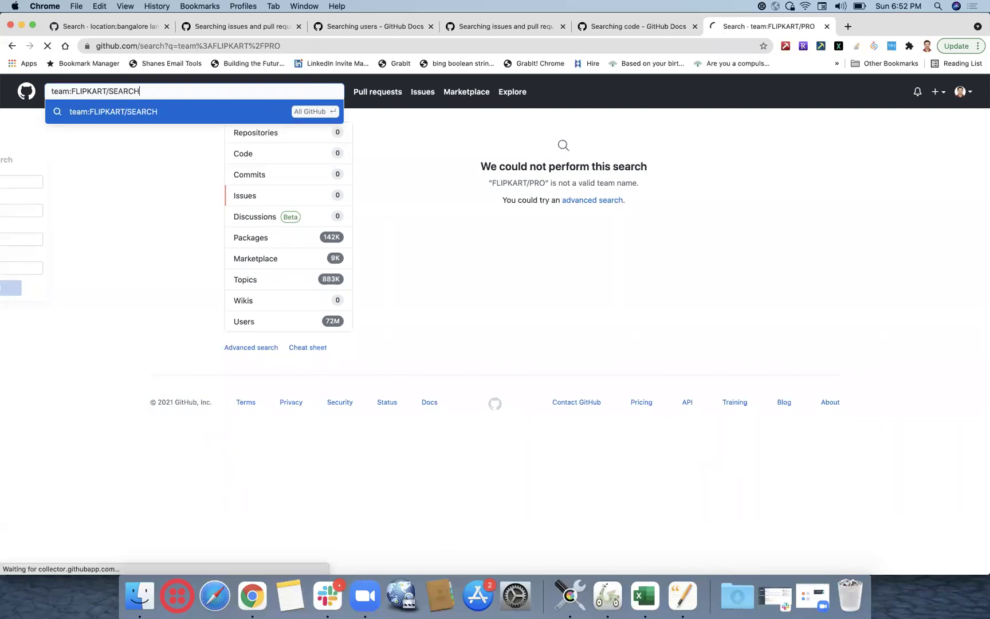
Replace the team name in the query with ENTERPRISE and run the search for team:FLIPKART/ENTERPRISE.
click(151, 92)
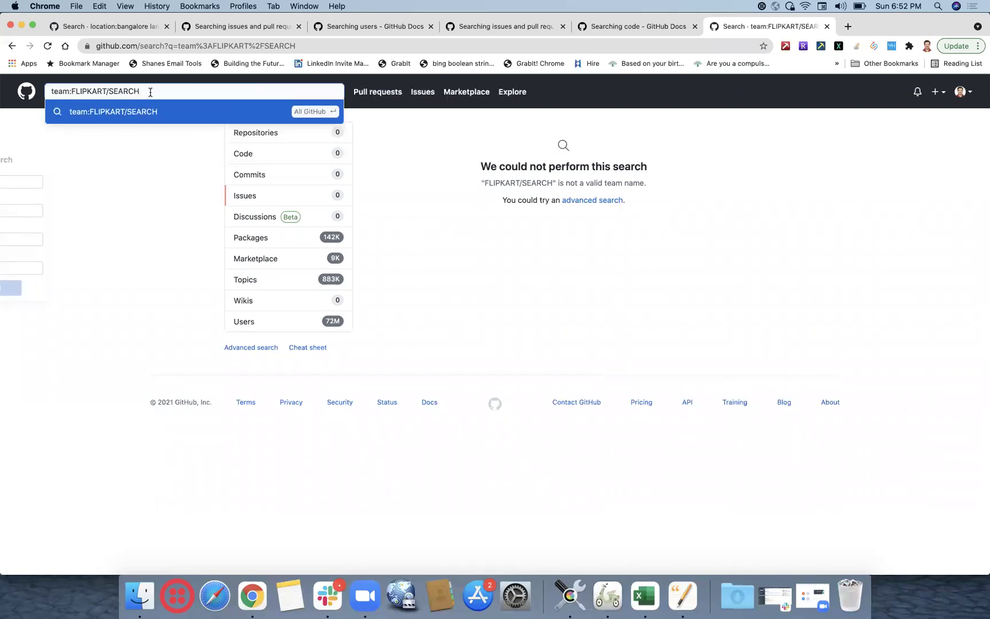
key(BackSpace)
key(BackSpace)
key(BackSpace)
key(BackSpace)
key(BackSpace)
key(BackSpace)
text(ENTERPRO)
key(BackSpace)
text(ISE)
key(Return)
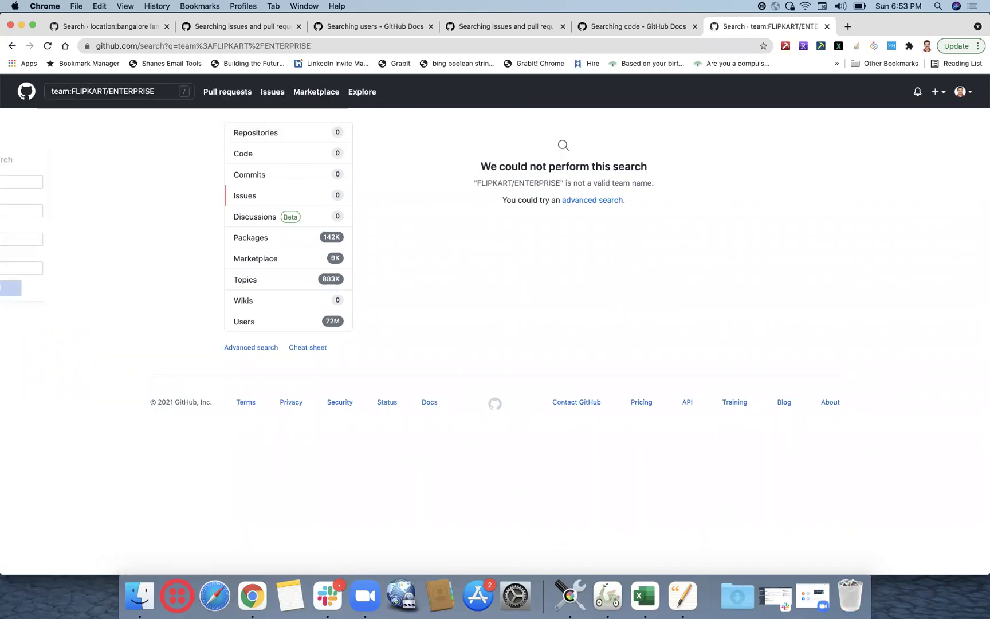
Replace the team name in the query with API and run the search for team:FLIPKART/API.
click(154, 91)
key(BackSpace)
key(BackSpace)
key(BackSpace)
key(BackSpace)
key(BackSpace)
key(BackSpace)
key(BackSpace)
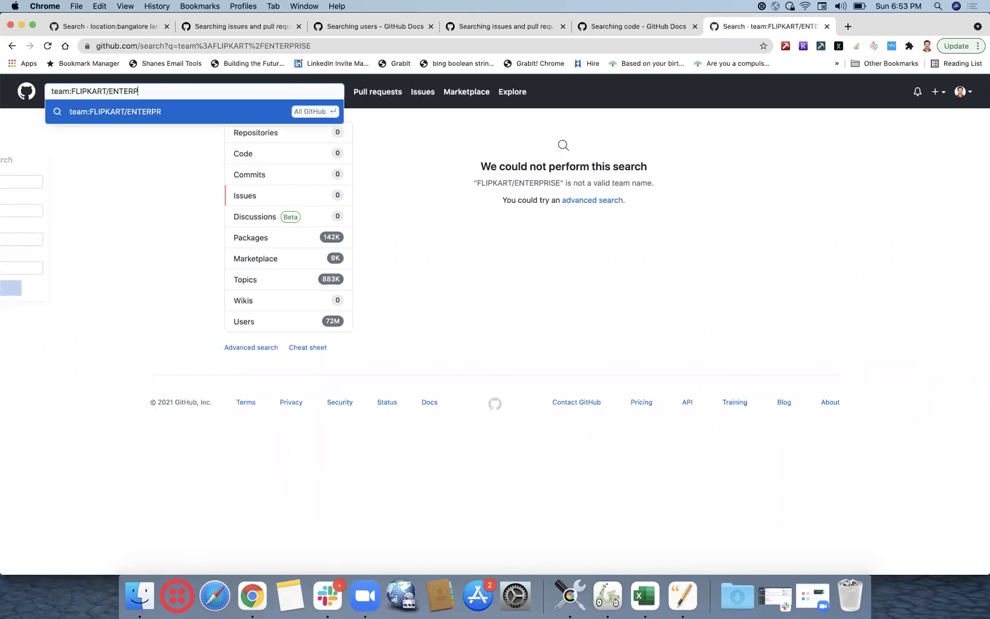
key(BackSpace)
key(BackSpace)
key(BackSpace)
text(API)
key(Return)
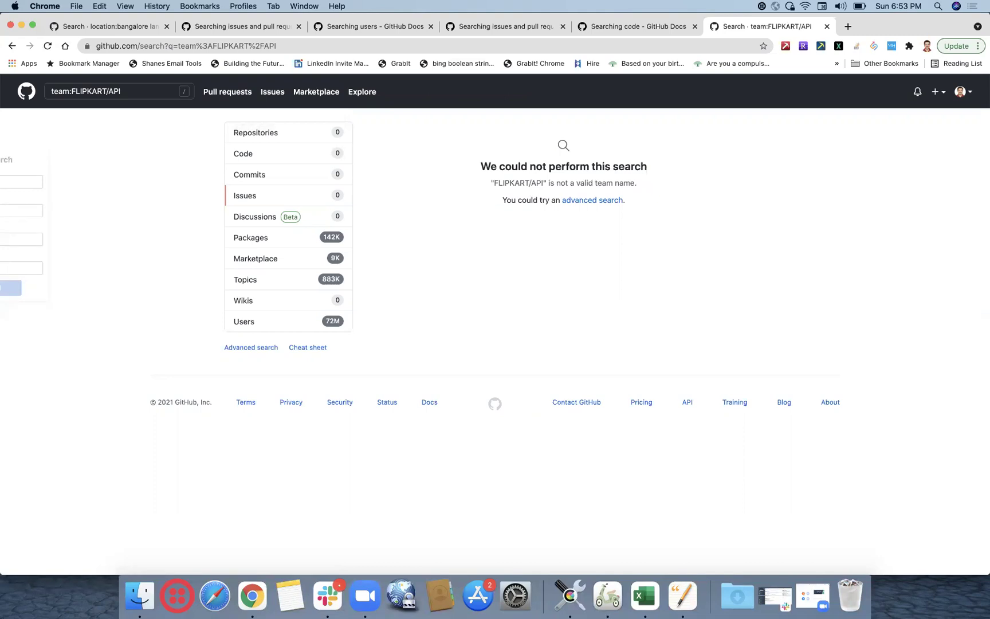
Remove the team name from the query and run the search for team:FLIPKART/ alone.
key(slash)
key(BackSpace)
key(BackSpace)
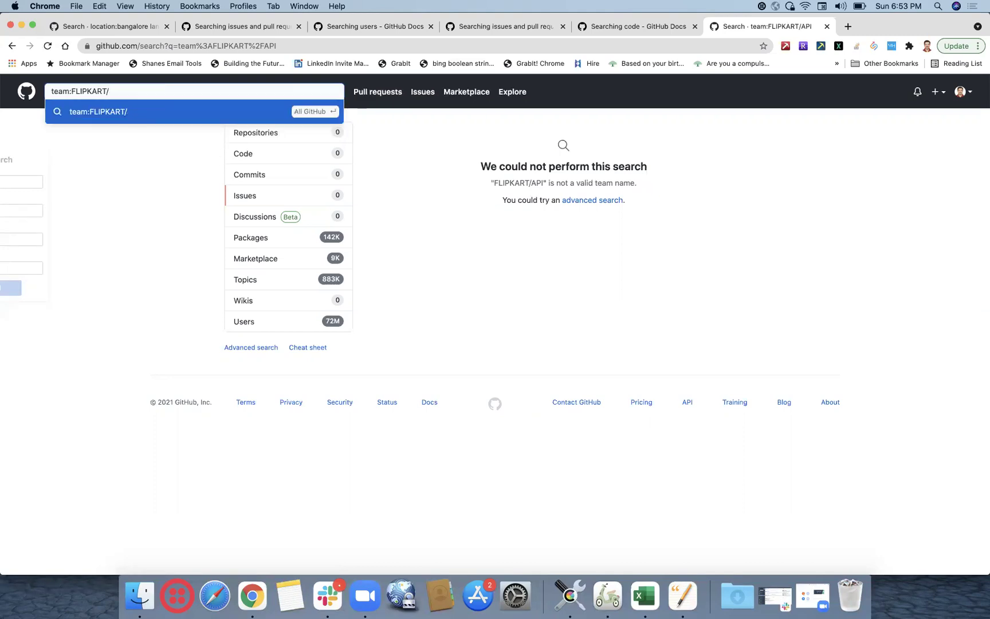
key(Return)
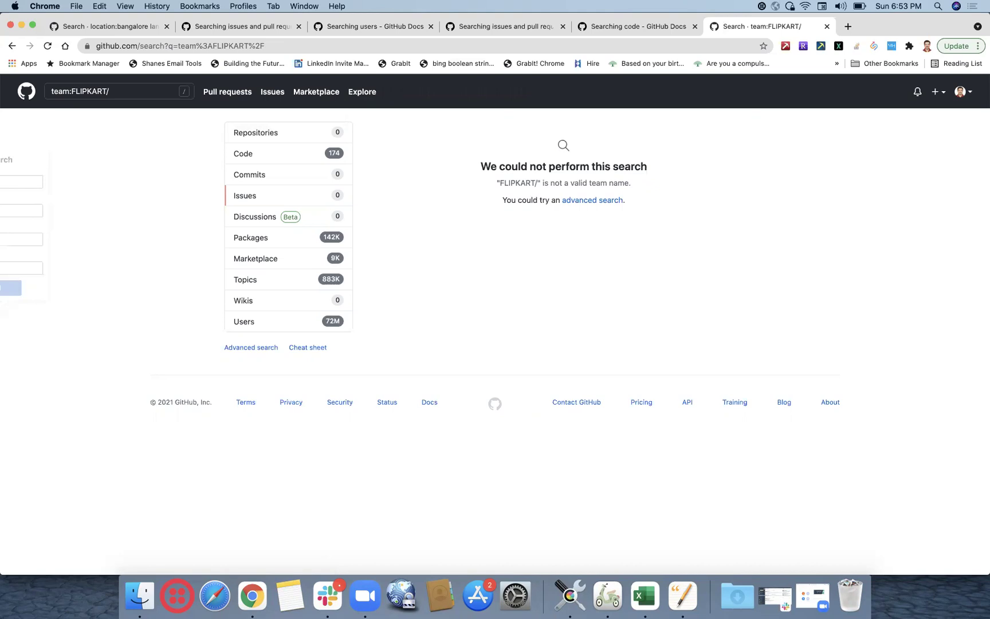
Find the project board qualifiers in the docs on searching issues and pull requests, and copy the example project:github/linguist/1.
click(627, 26)
click(529, 27)
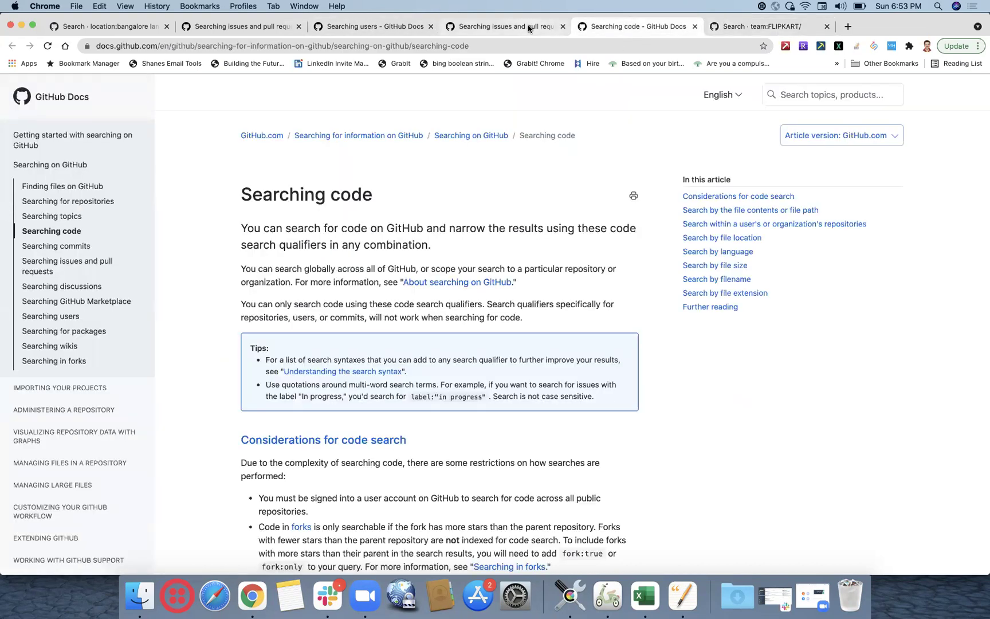
scroll(486, 295, down, 1)
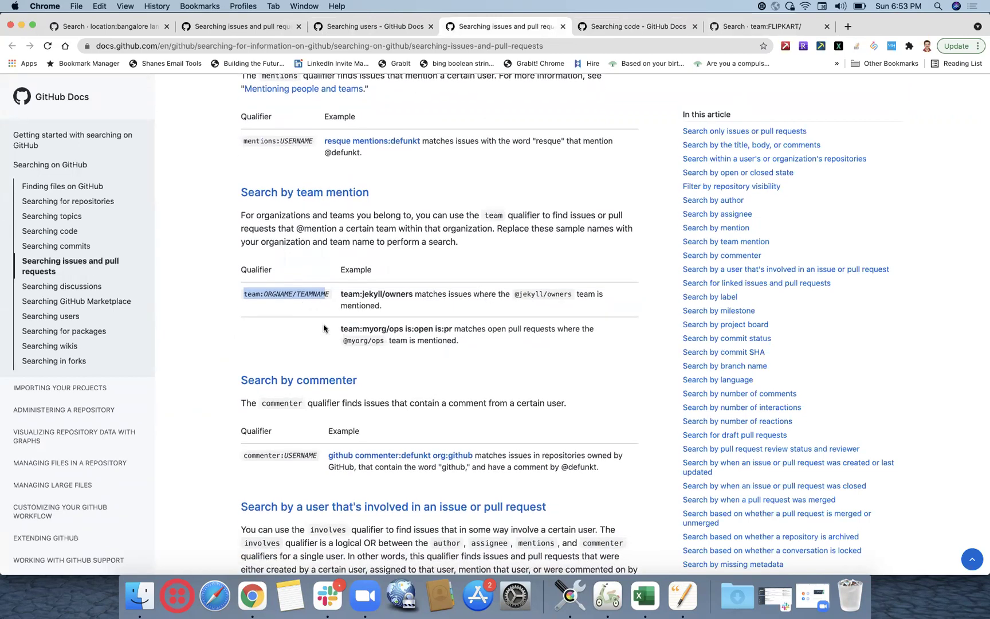
scroll(323, 326, down, 3)
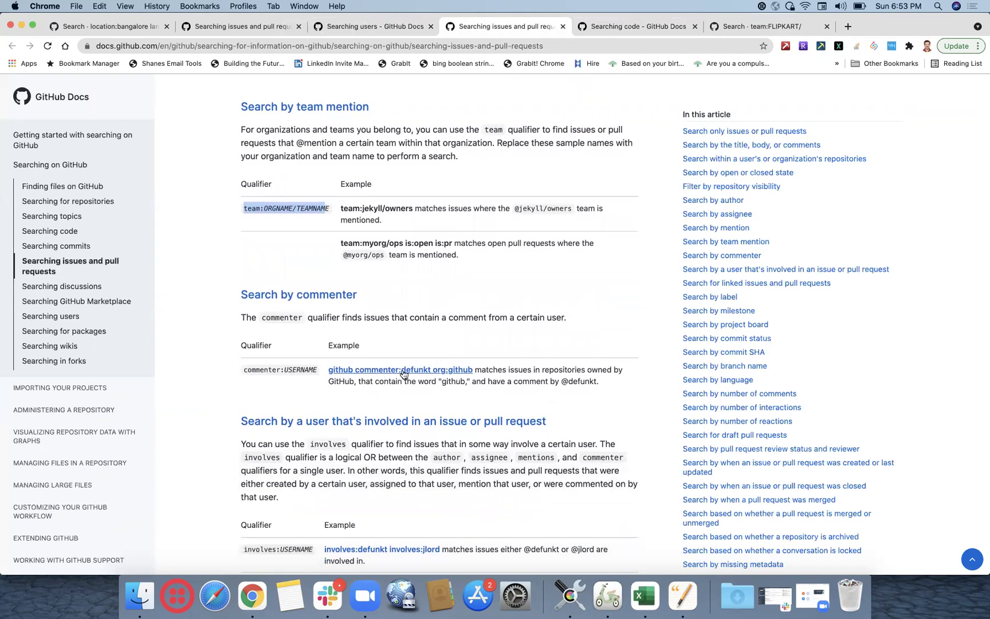
scroll(474, 268, up, 5)
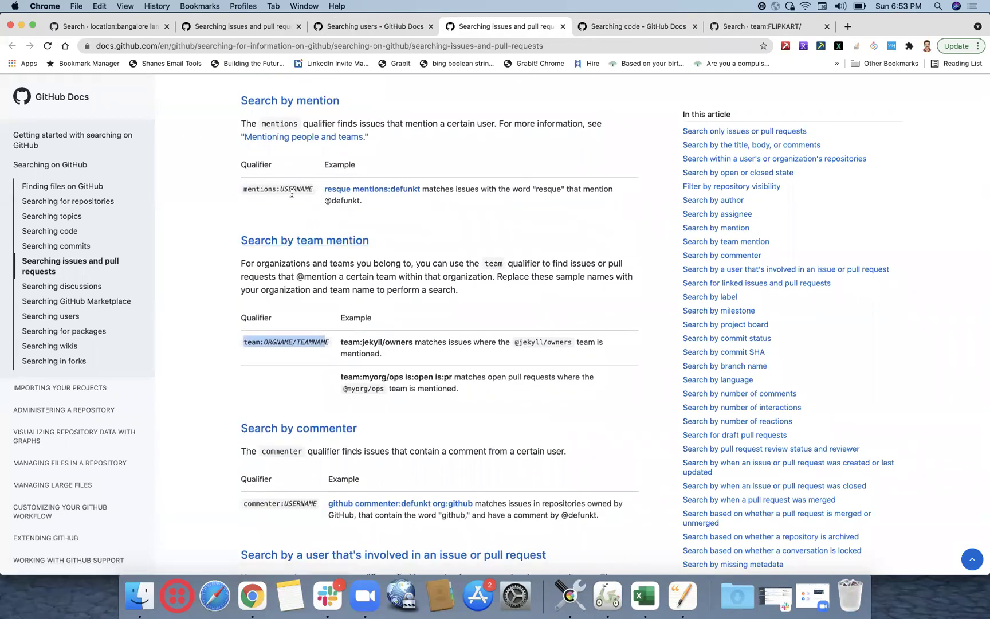
scroll(428, 245, down, 12)
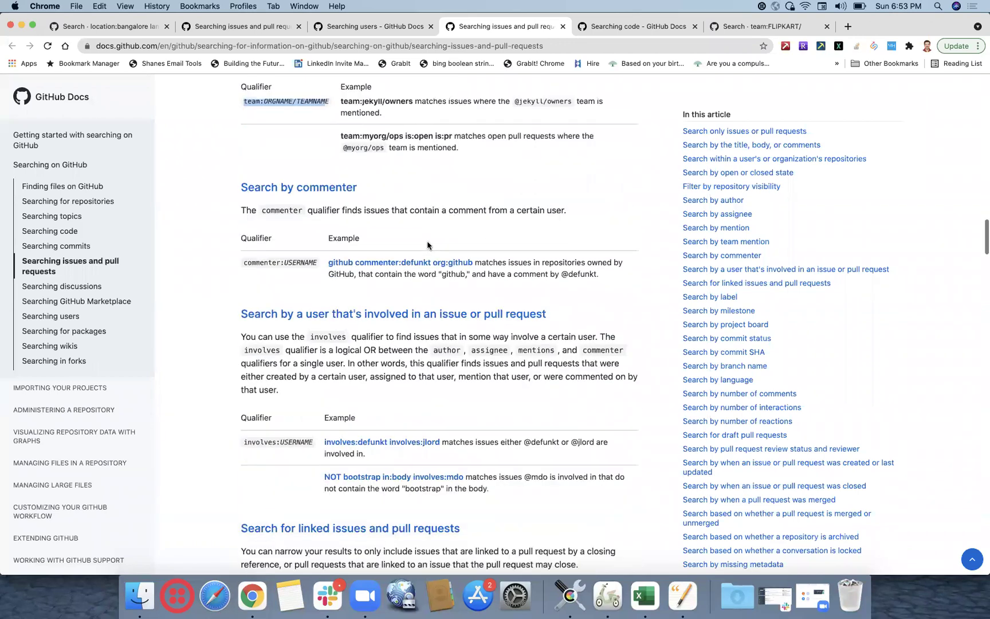
scroll(428, 241, down, 8)
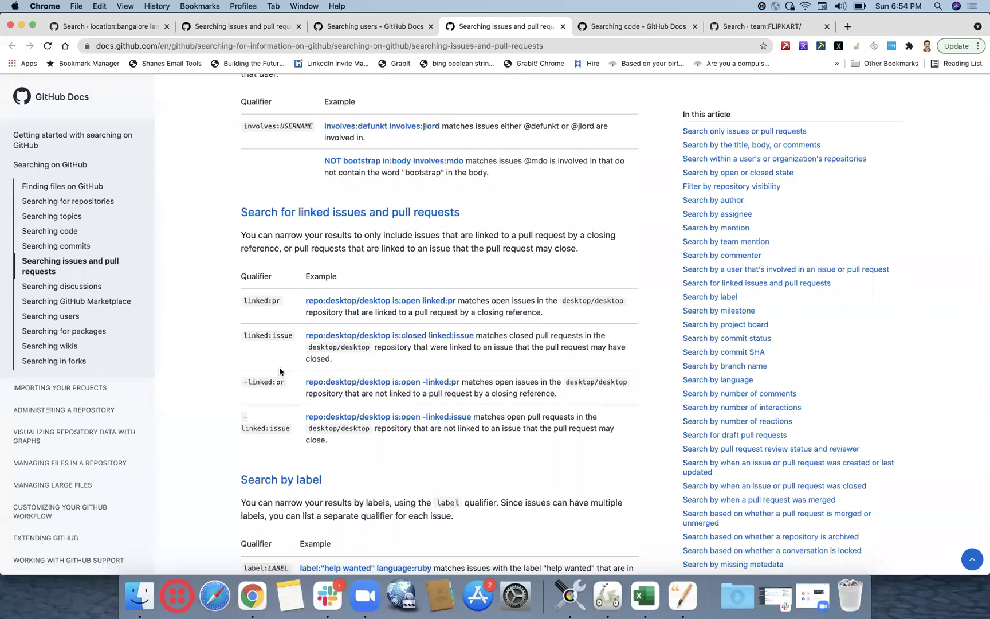
scroll(338, 410, down, 5)
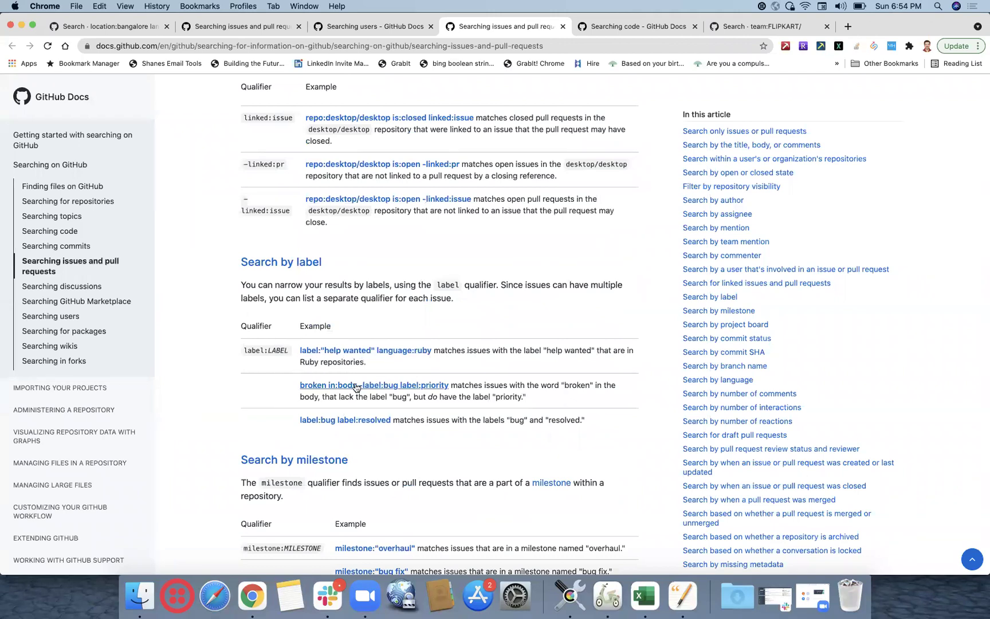
scroll(495, 372, down, 6)
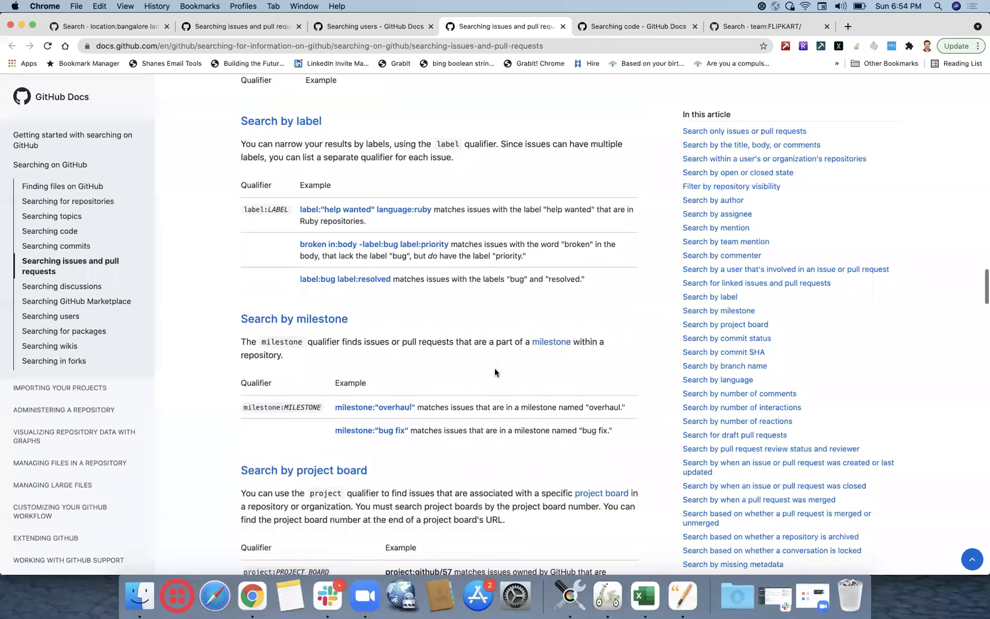
scroll(494, 370, down, 2)
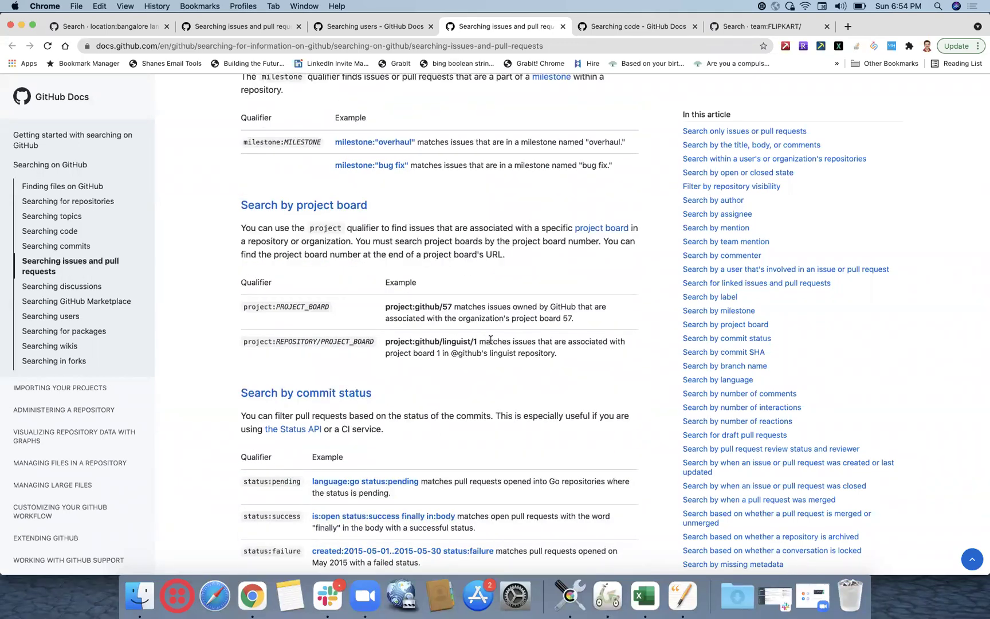
drag(478, 342, 385, 342)
key(super+c)
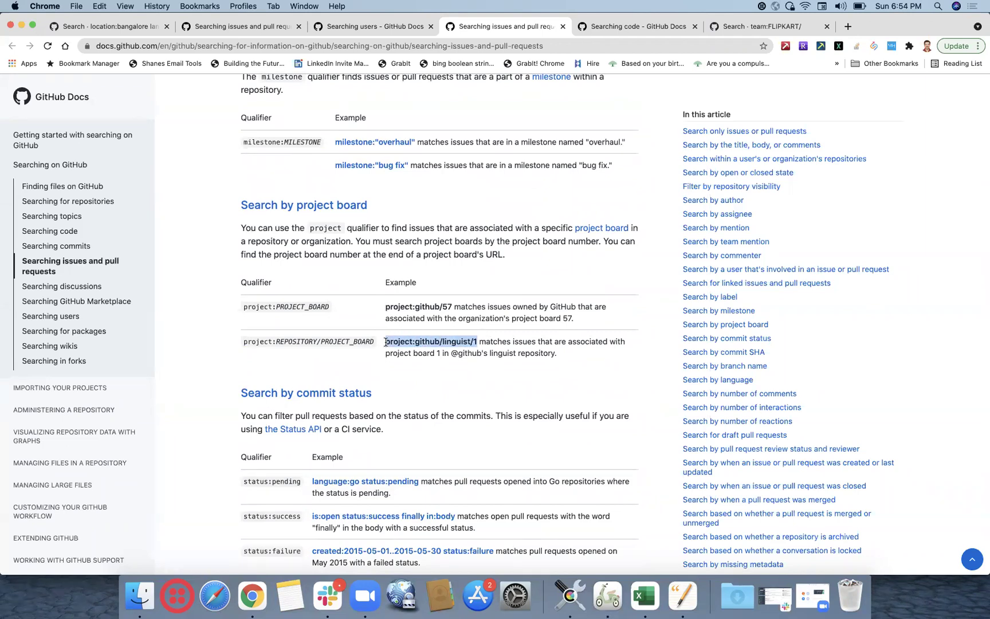
Replace the GitHub search query with the copied project:github/linguist/1 example and run the search.
click(769, 30)
click(119, 93)
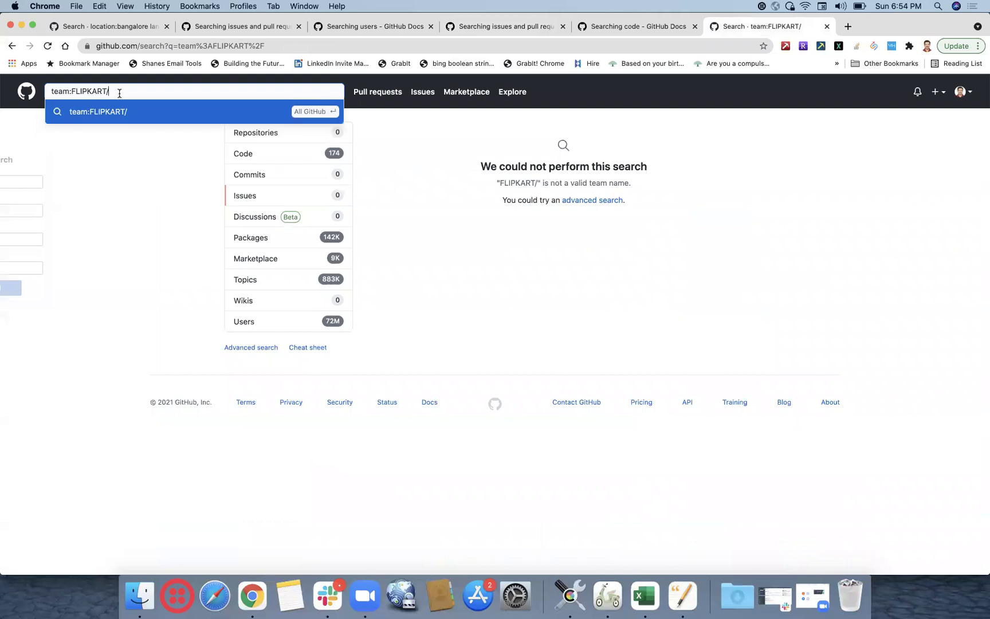
key(BackSpace)
key(BackSpace)
key(BackSpace)
key(BackSpace)
key(BackSpace)
key(BackSpace)
key(BackSpace)
key(BackSpace)
key(BackSpace)
key(BackSpace)
key(BackSpace)
key(BackSpace)
key(BackSpace)
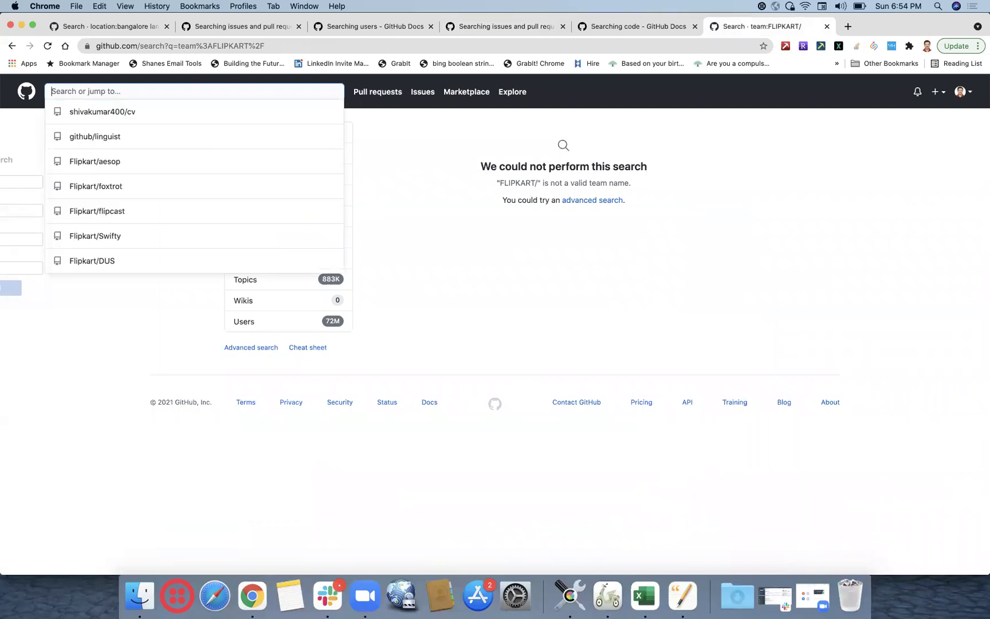
key(super+v)
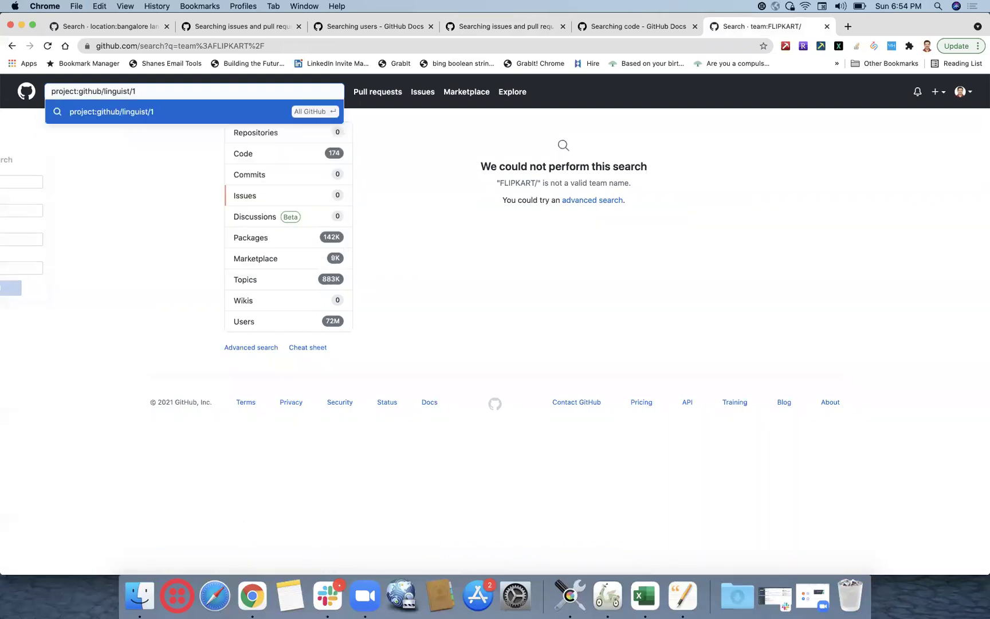
key(Return)
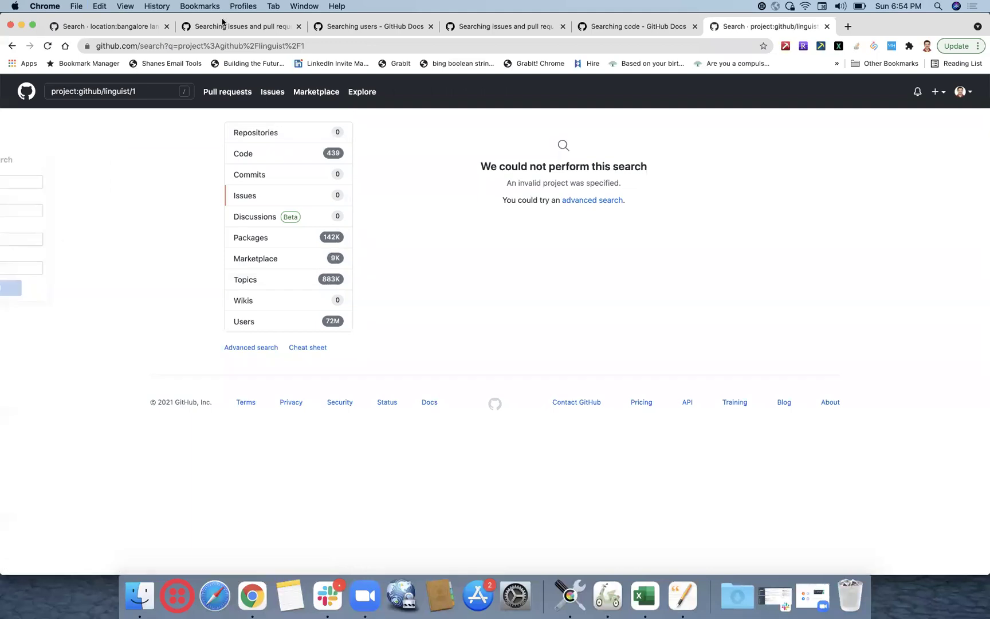
Copy the created:2015-05-01..2015-05-30 part of the status:failure example under the commit status section of the docs.
click(482, 26)
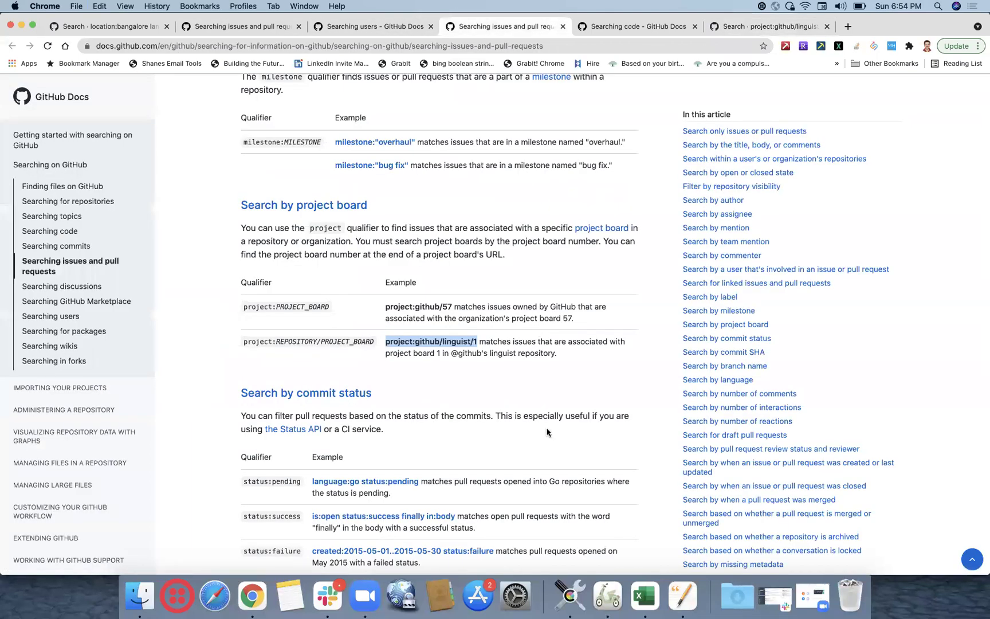
scroll(547, 432, down, 5)
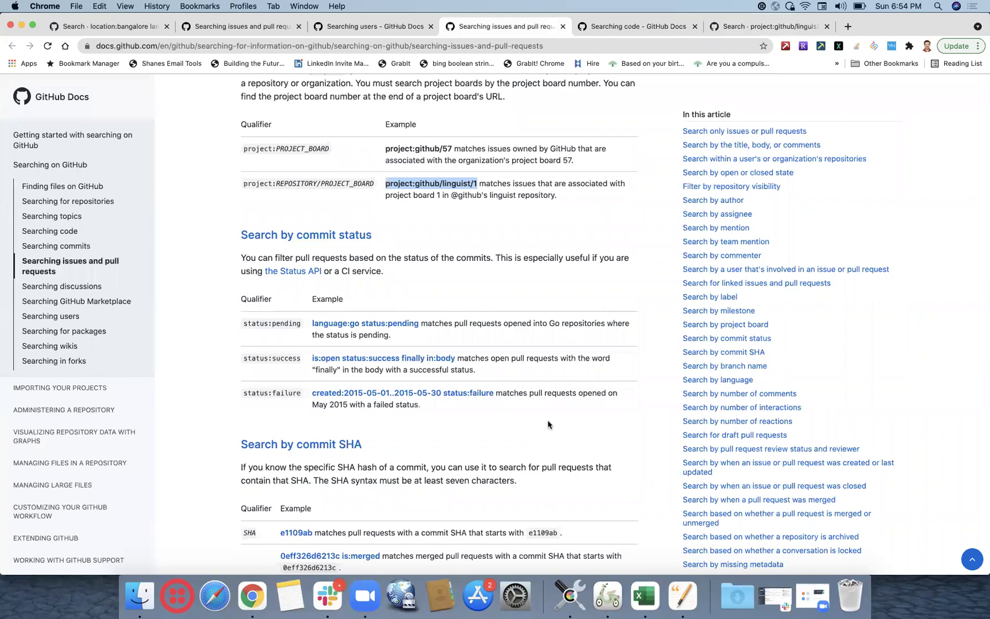
scroll(548, 425, down, 3)
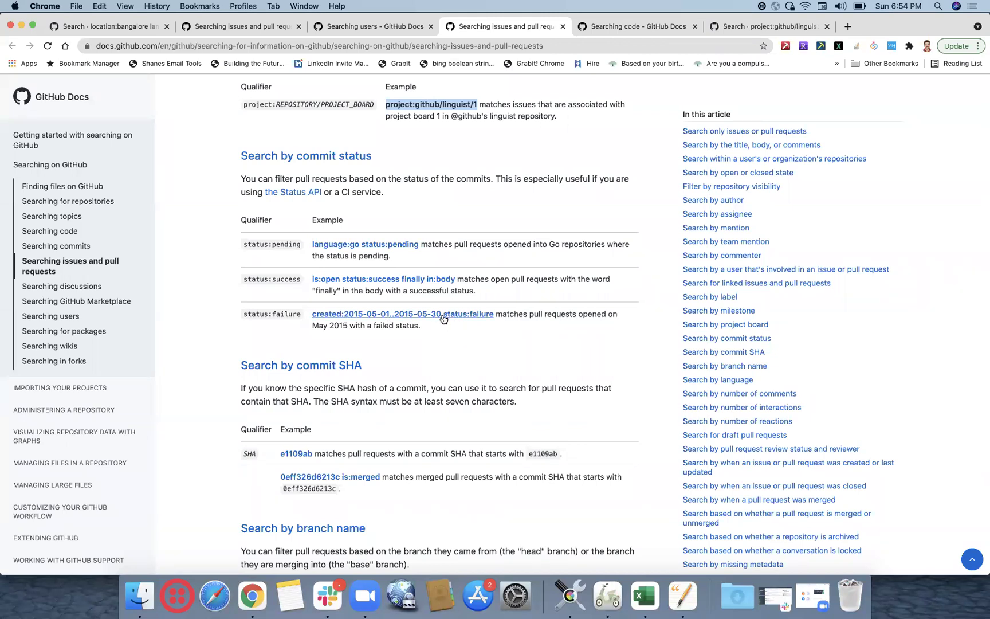
drag(311, 313, 442, 314)
key(super+c)
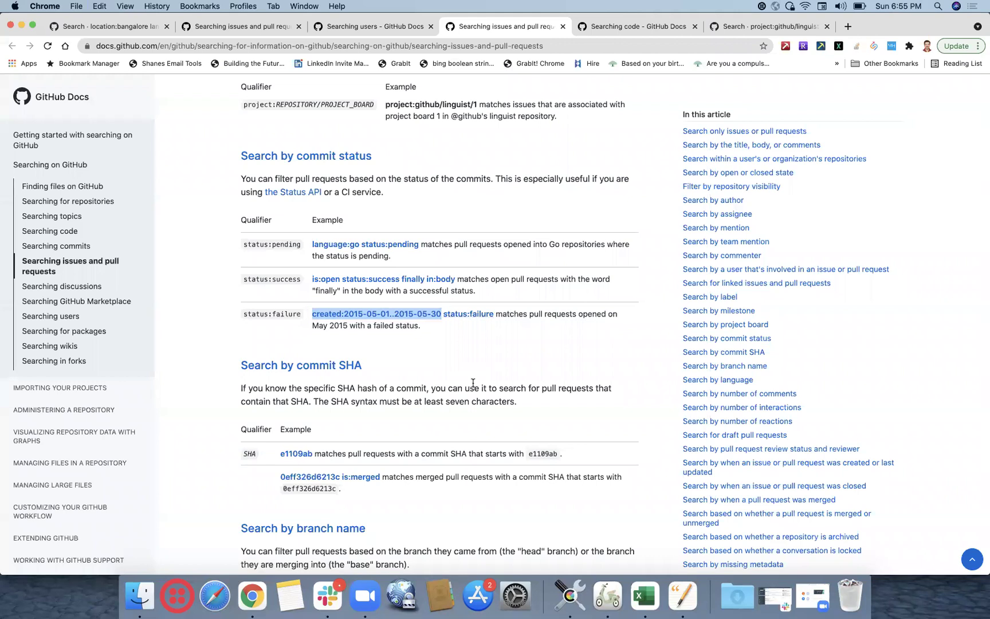
Run a GitHub search for created:2015-05-01..2015-05-30 in place of the project query and show the matching users.
scroll(468, 375, down, 5)
scroll(473, 383, down, 3)
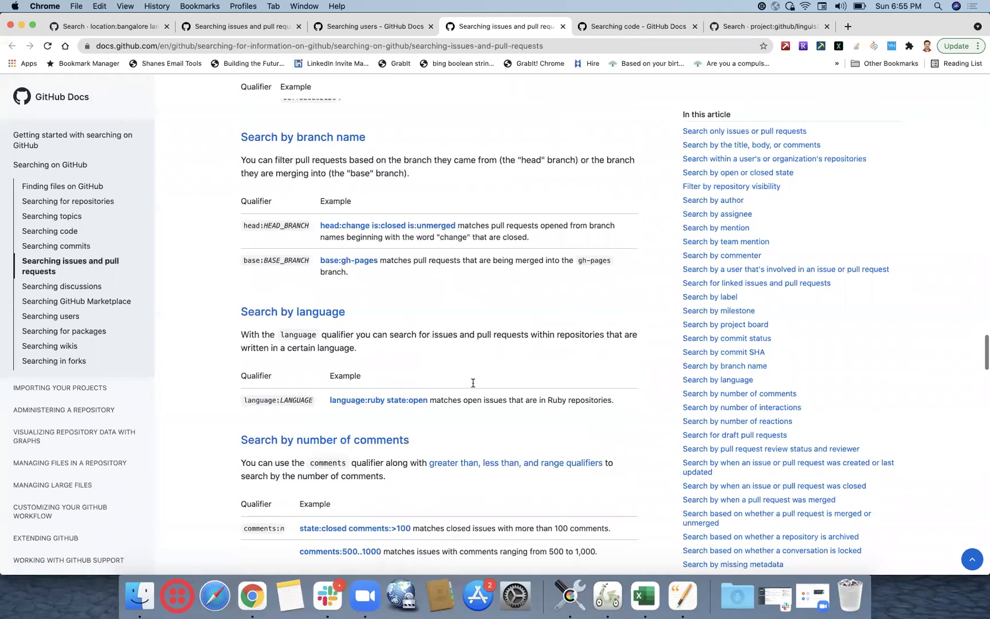
scroll(473, 383, down, 7)
click(771, 26)
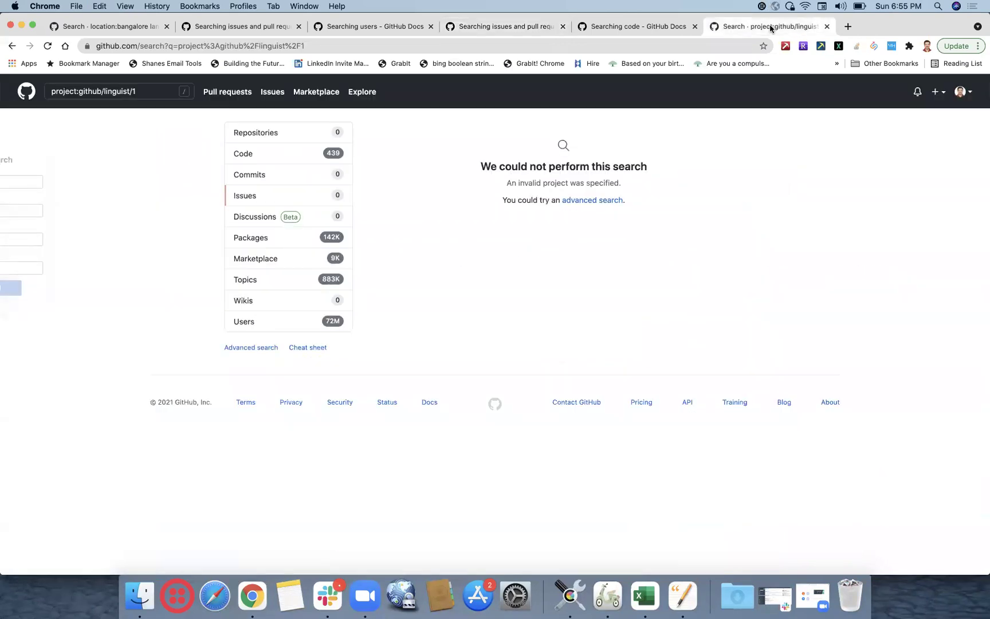
key(/)
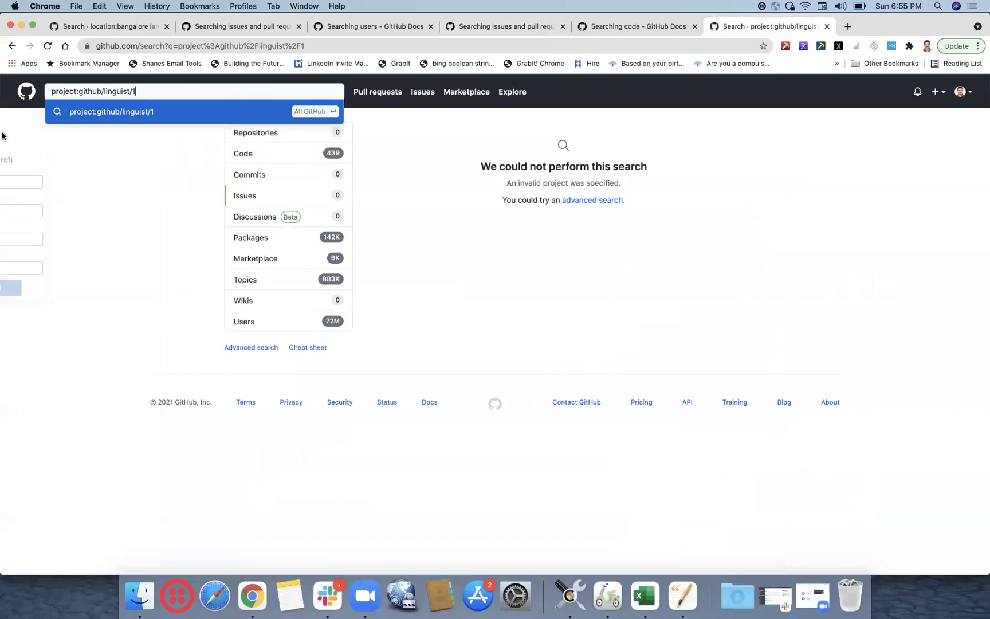
triple_click(46, 89)
key(super+v)
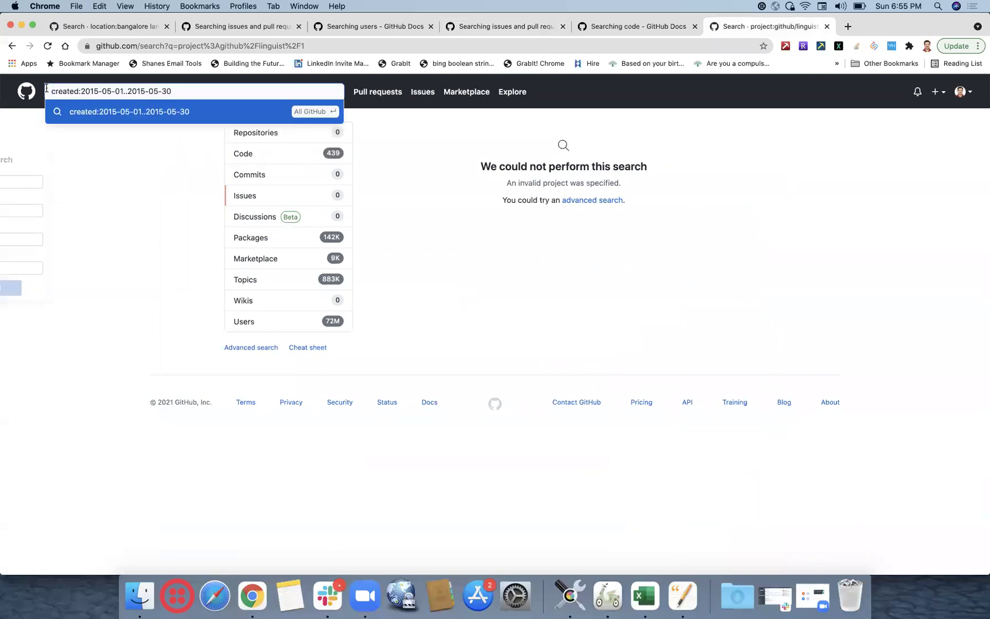
key(Return)
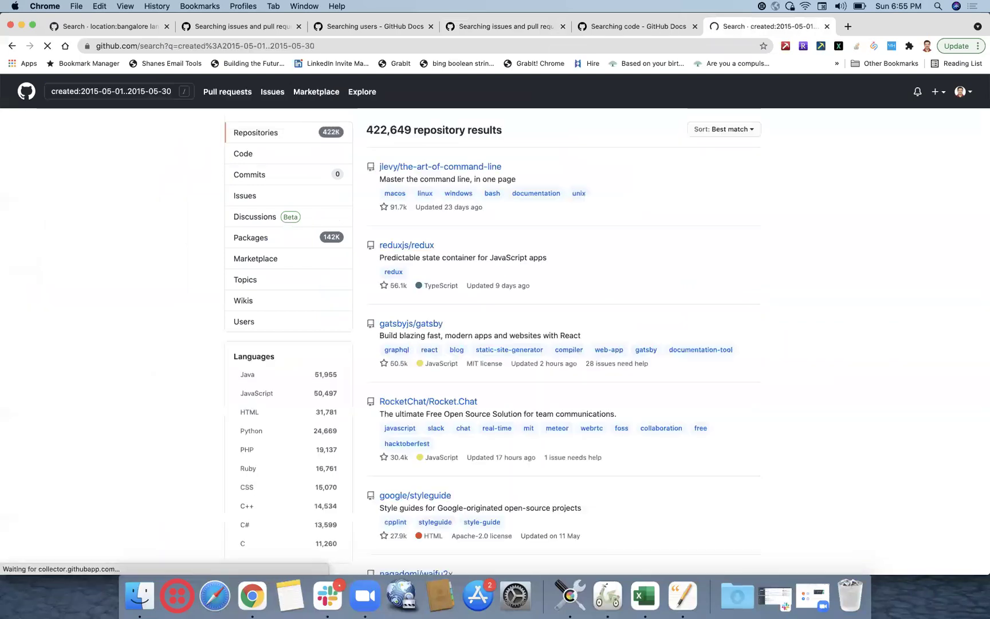
scroll(65, 246, down, 5)
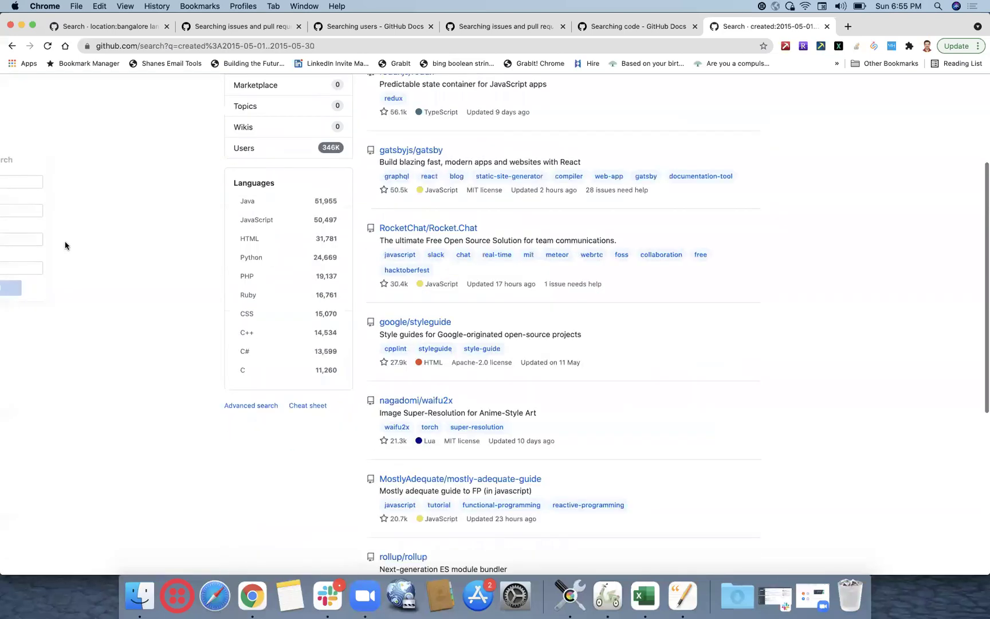
click(261, 174)
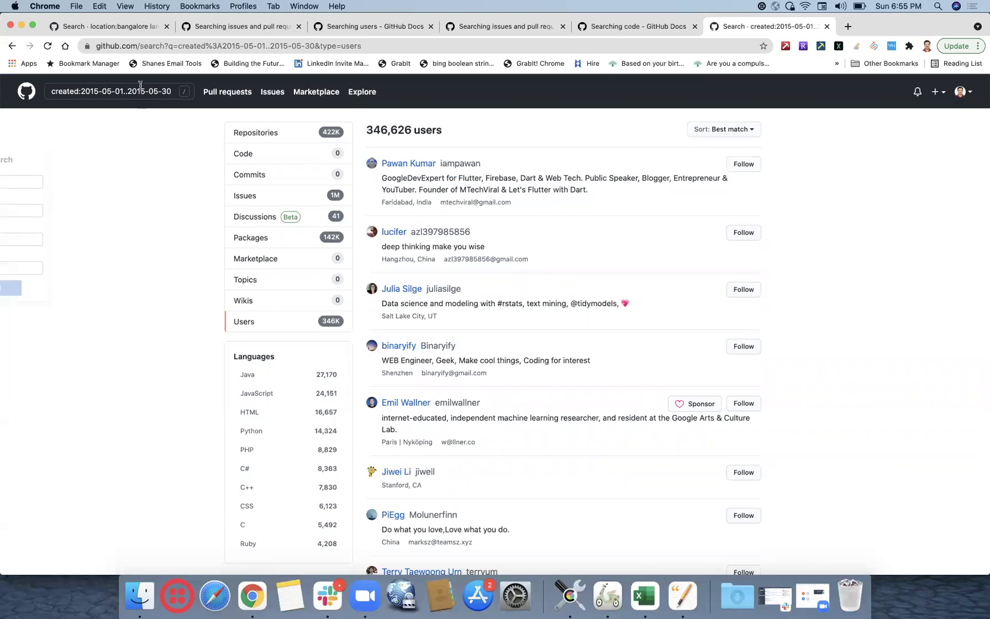
Extend the created date range in the GitHub search query to 2015-05-01..2019-05-30.
click(143, 91)
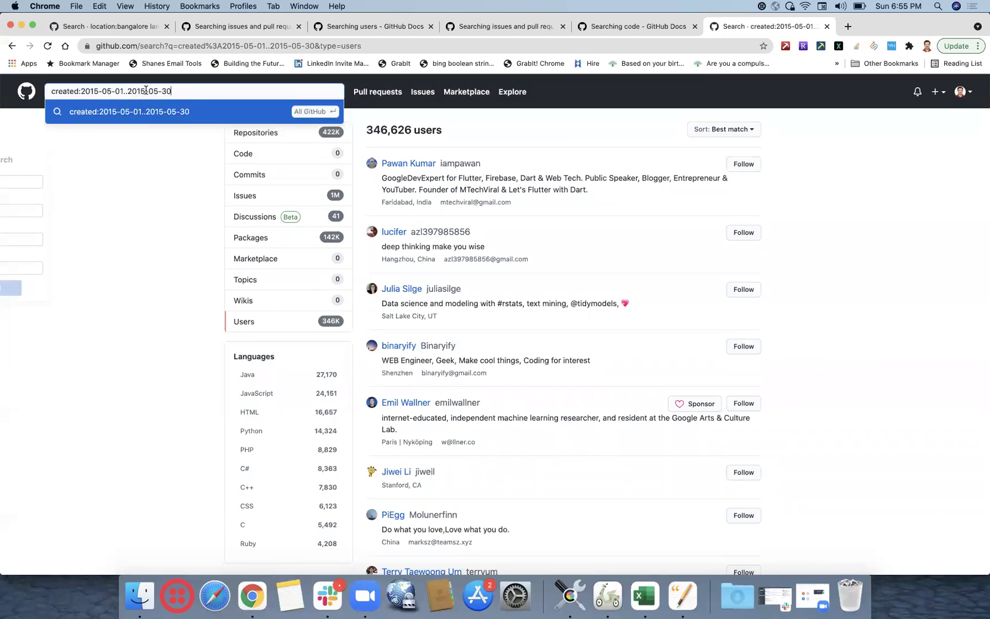
key(BackSpace)
text(9)
Append the lowercase qualifier language:java after the date range in the search query.
click(184, 90)
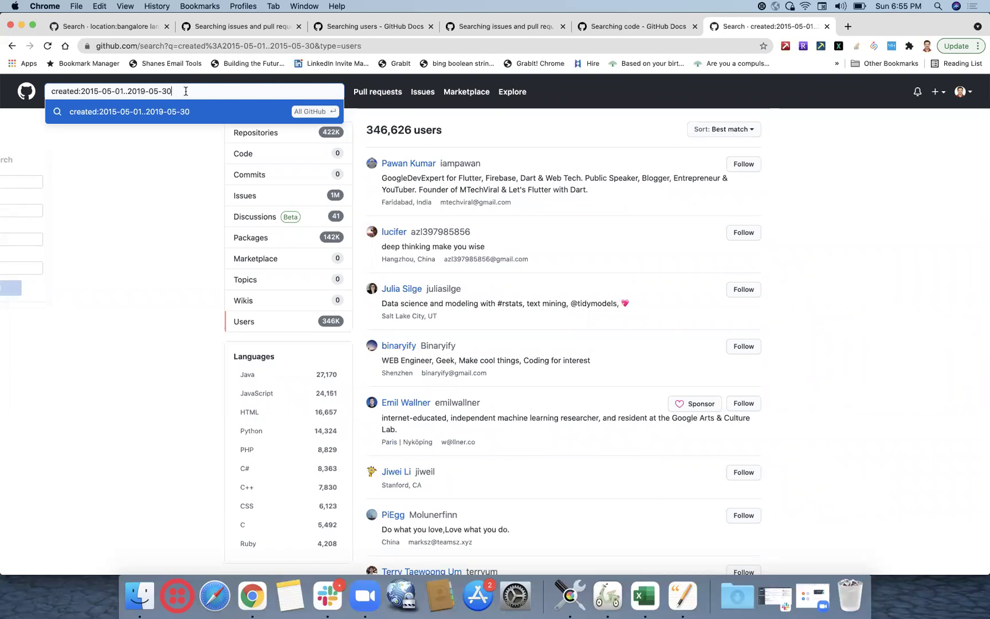
text(LANGI)
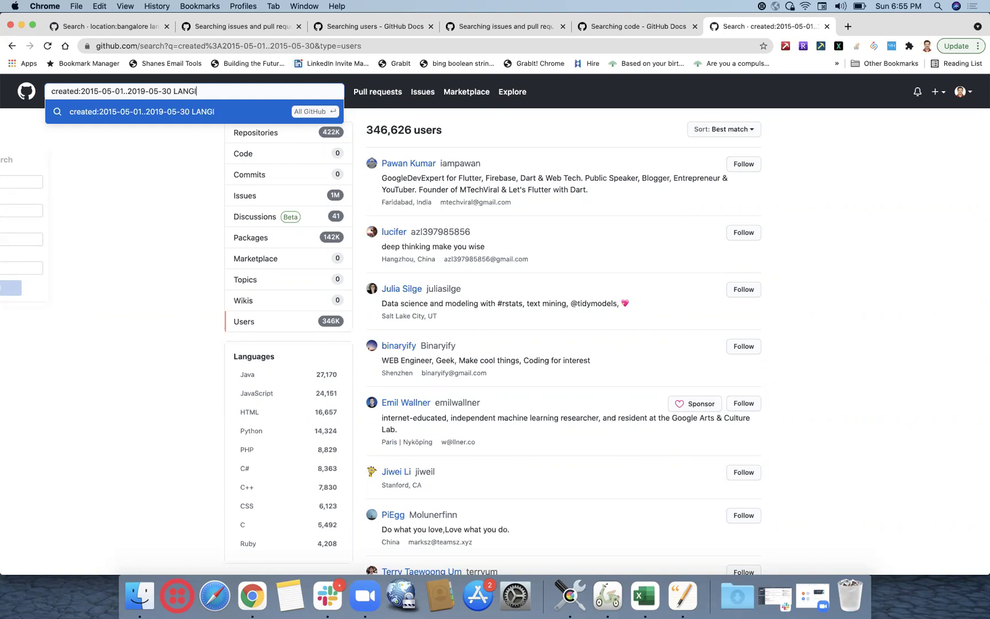
text(UAGE)
key(BackSpace)
key(BackSpace)
key(BackSpace)
key(BackSpace)
key(BackSpace)
key(BackSpace)
key(BackSpace)
key(BackSpace)
text(language:java locat)
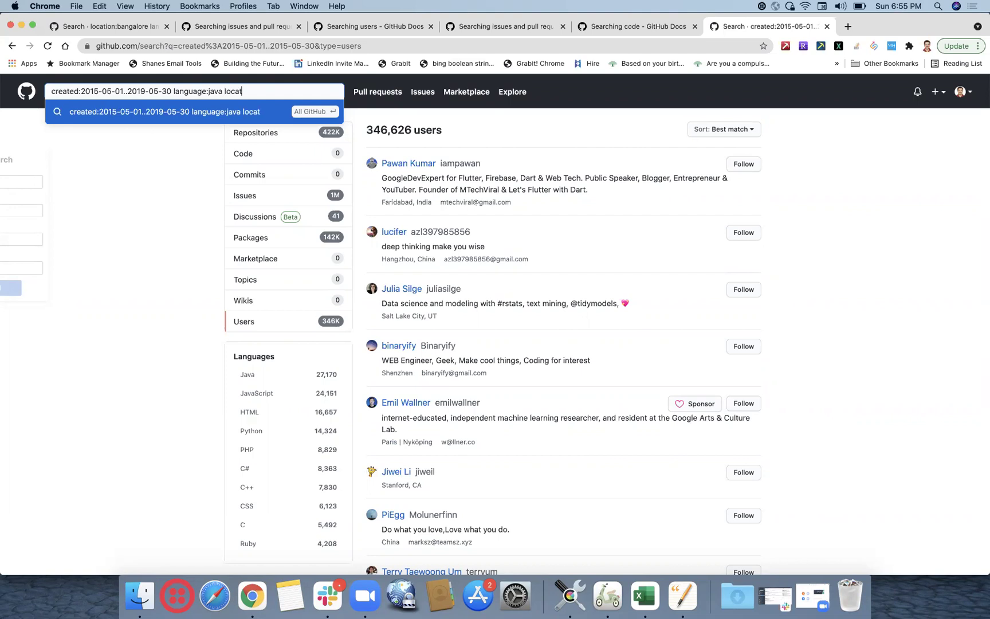
Add location:bangalore after language:java in the search query and run the search.
text(ion:bNGA)
key(BackSpace)
key(BackSpace)
key(BackSpace)
key(BackSpace)
key(BackSpace)
key(BackSpace)
key(BackSpace)
key(BackSpace)
text(ban)
key(Return)
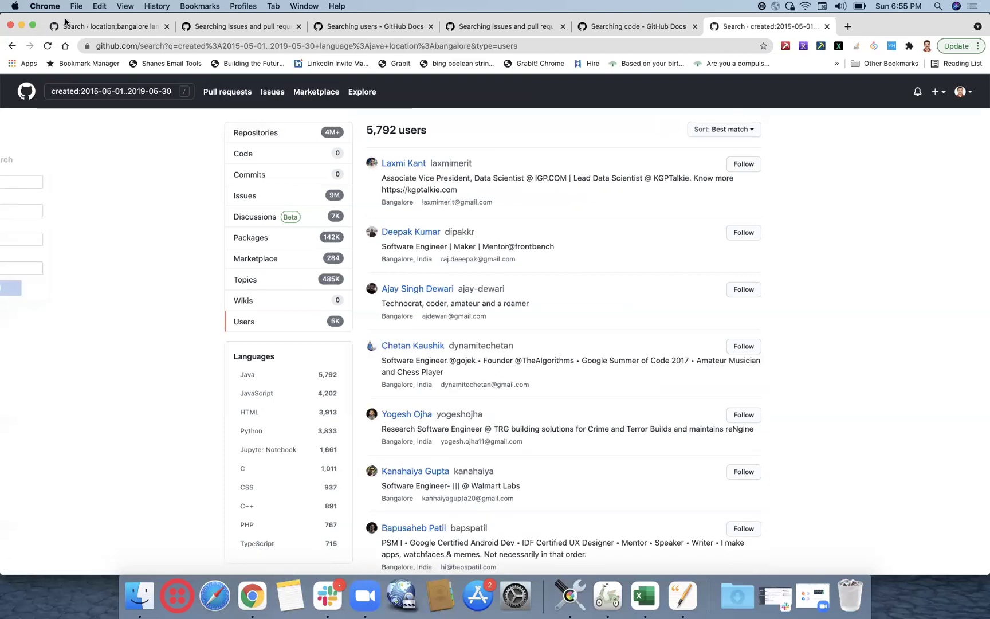
Sort the matching Bangalore Java users by most recently joined.
click(104, 90)
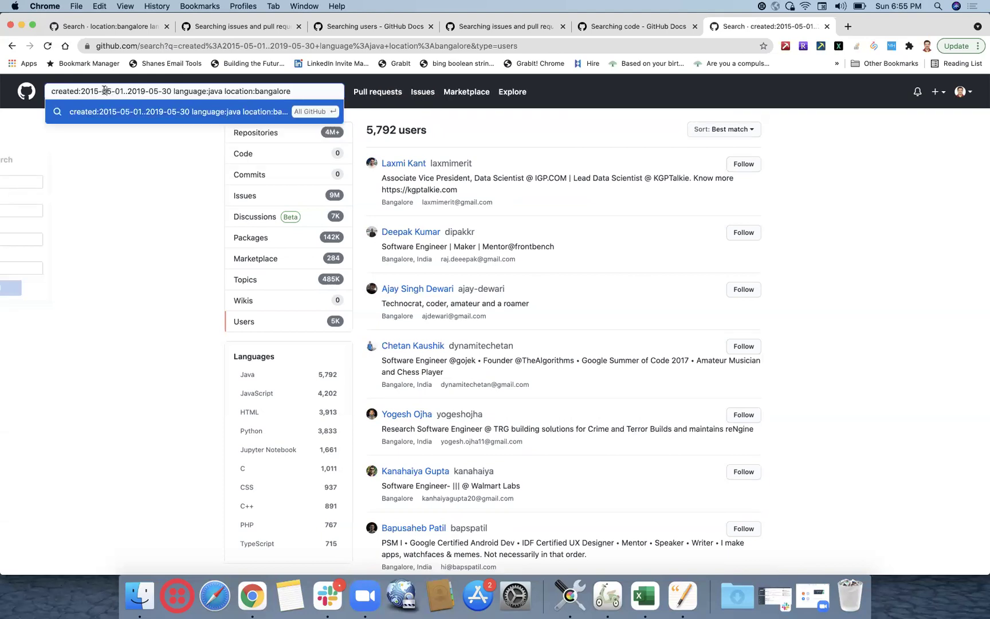
click(745, 129)
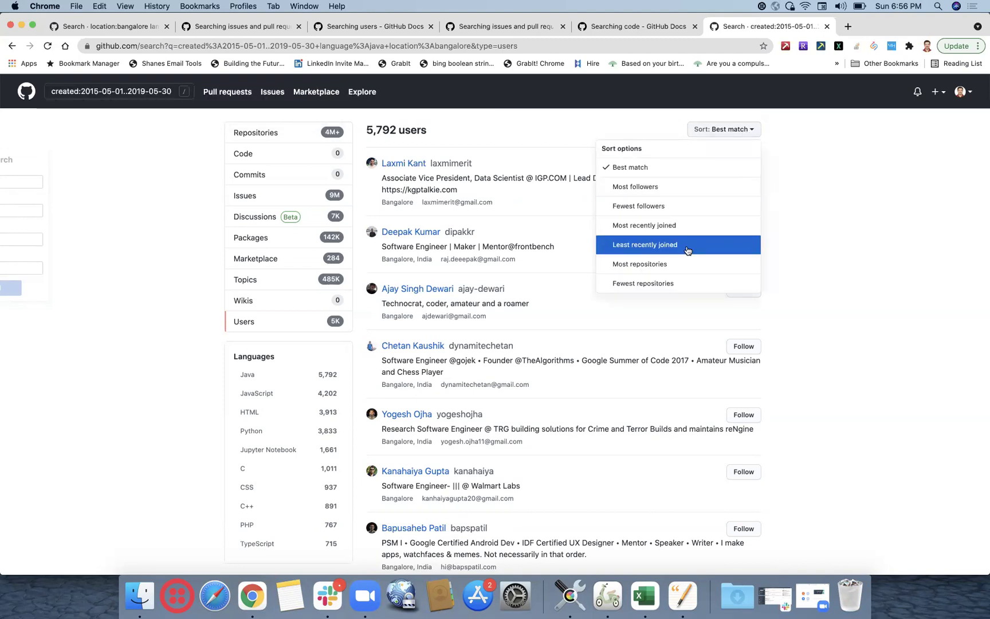
click(687, 225)
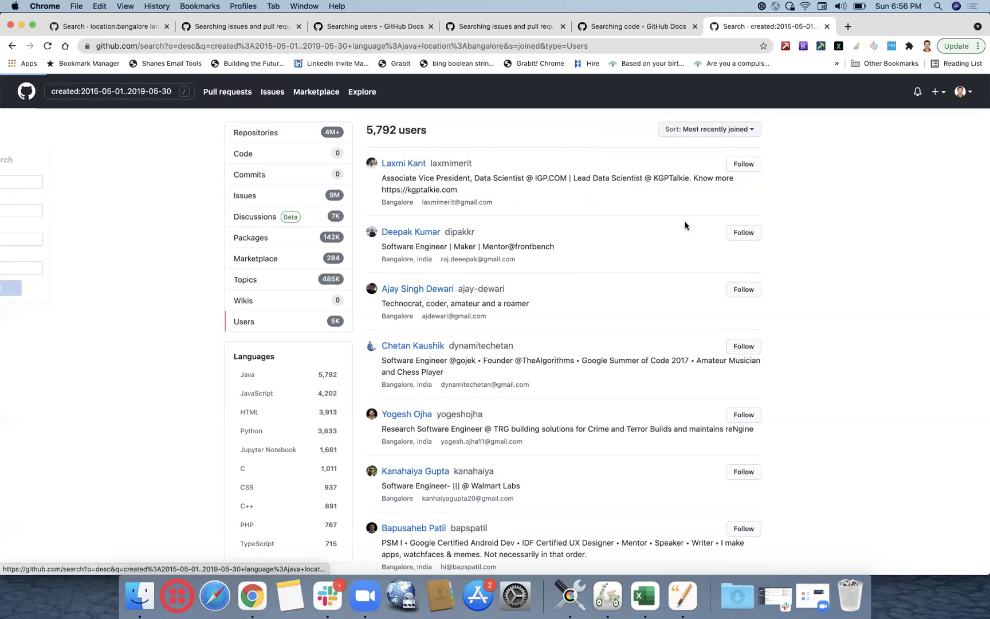
click(164, 92)
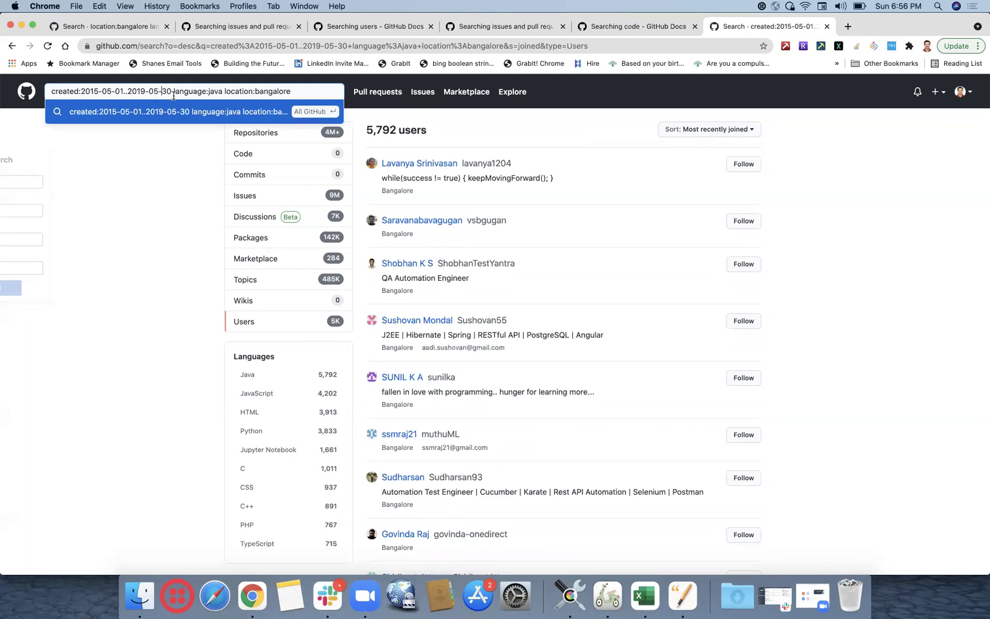
click(148, 210)
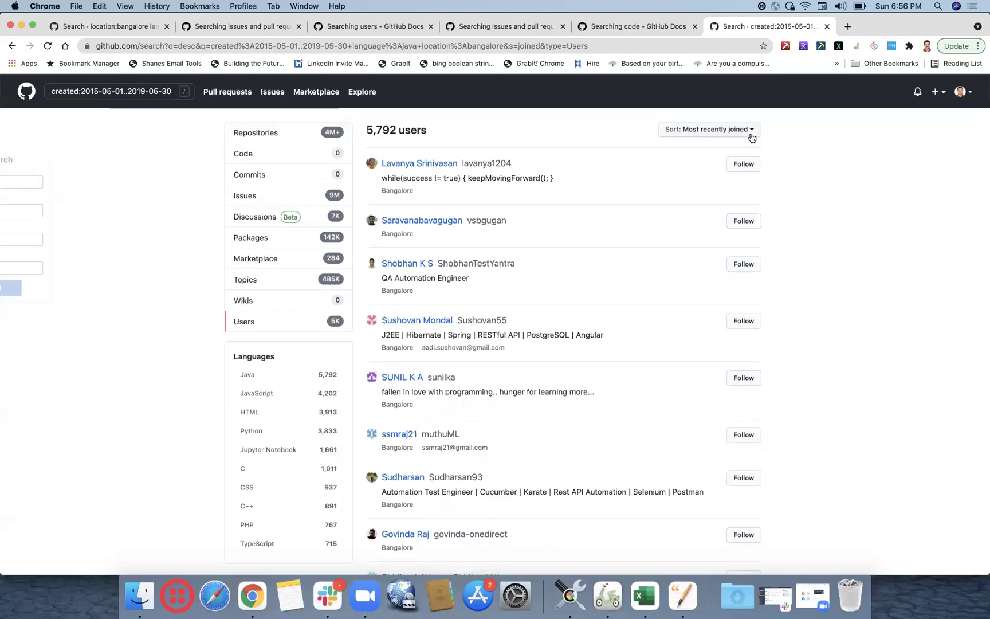
Open the profiles of the first four listed users, each in its own new tab.
right_click(432, 166)
click(450, 167)
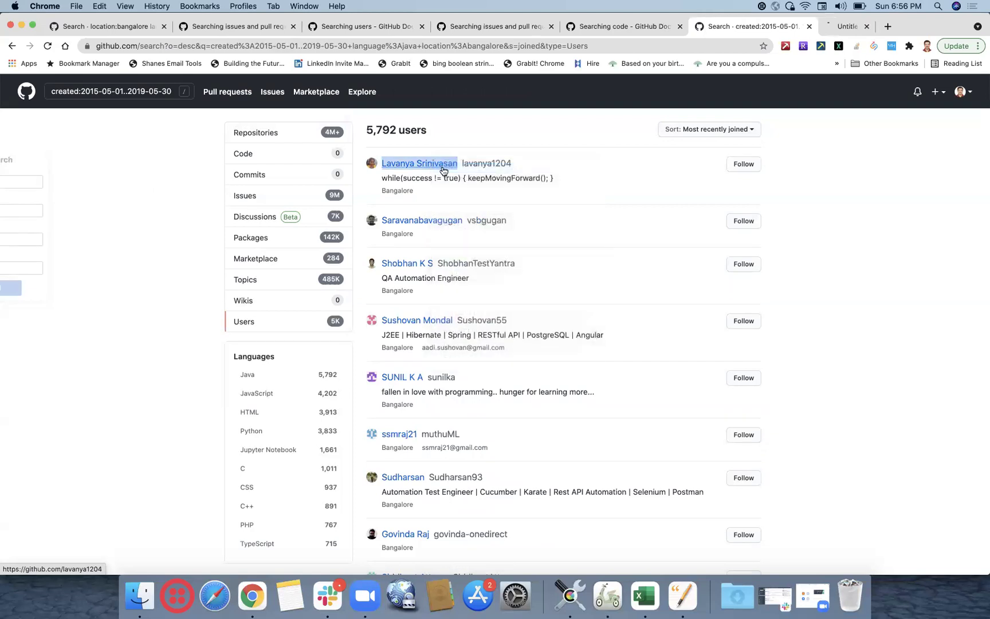
right_click(440, 226)
click(452, 225)
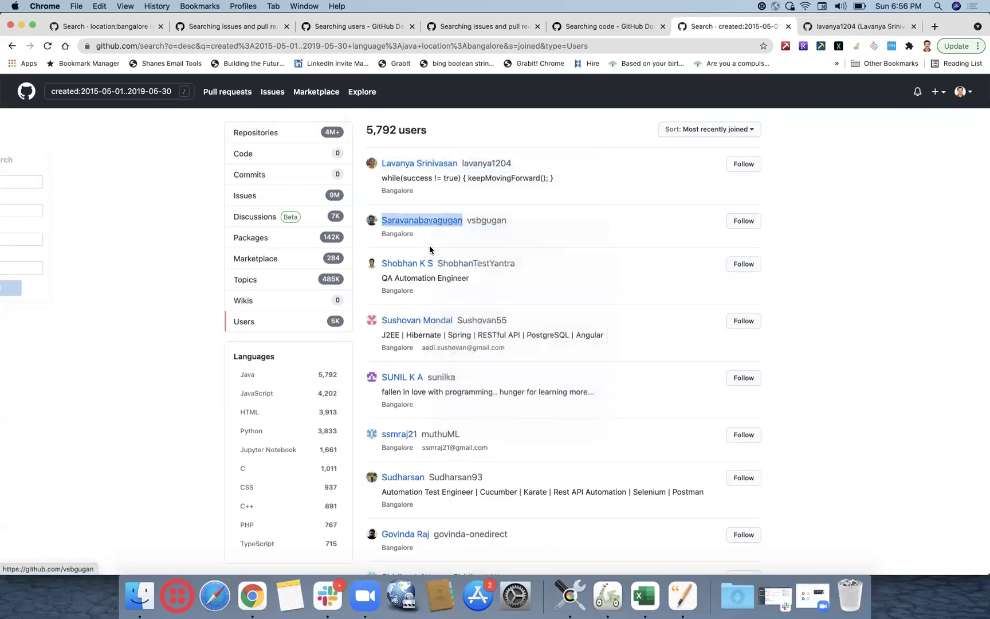
right_click(419, 262)
click(431, 263)
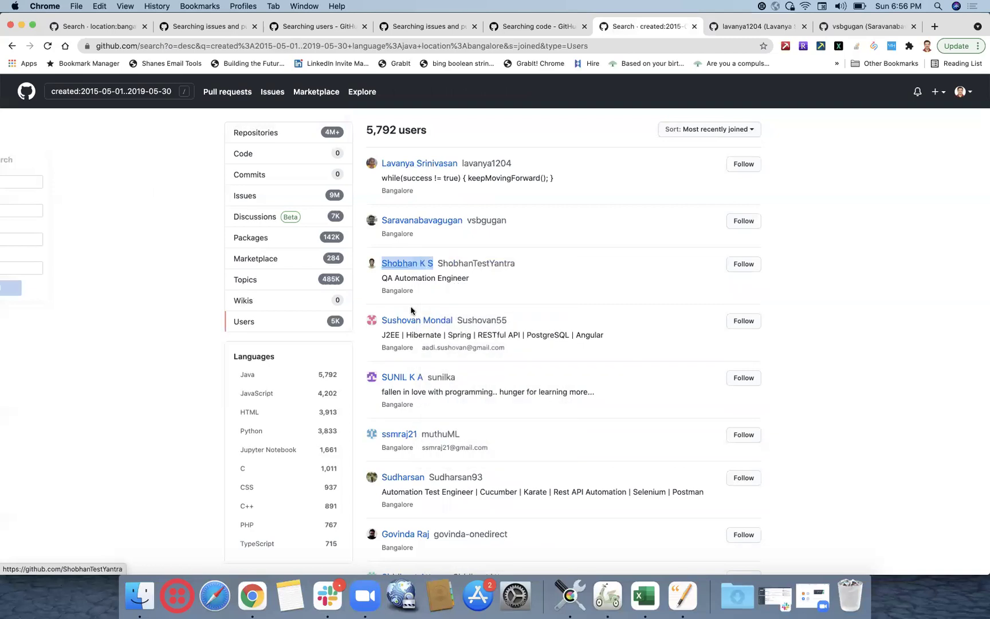
right_click(410, 324)
click(424, 328)
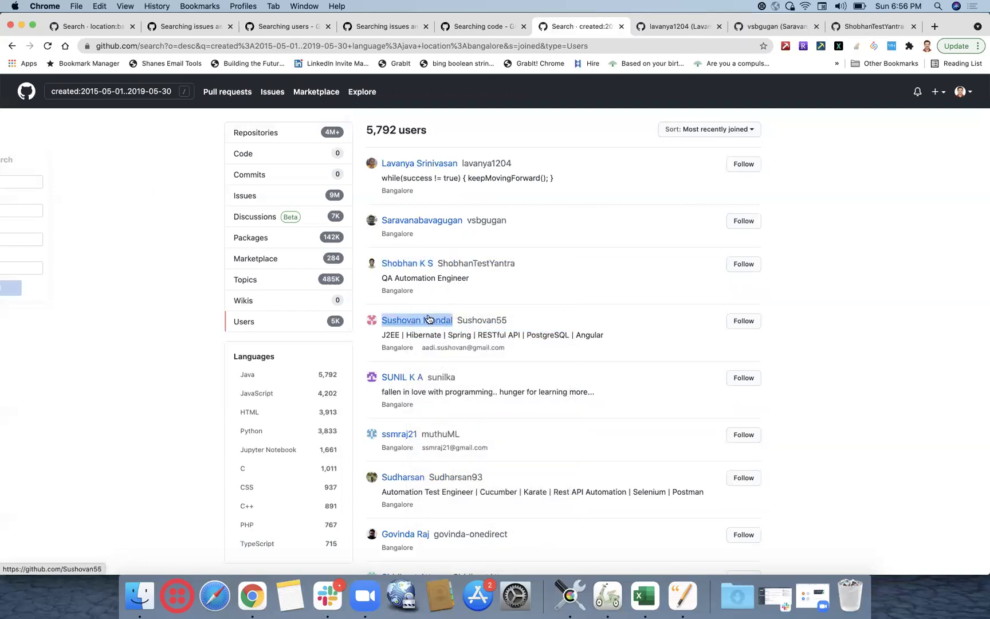
Examine the four opened profiles for repositories, contribution activity, employer and the years they have been active.
click(633, 27)
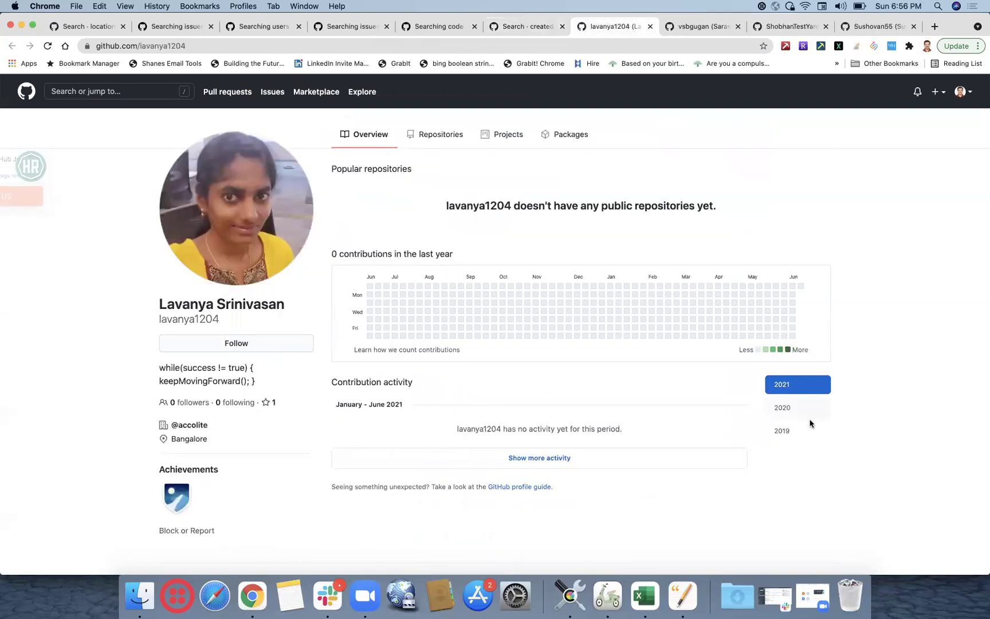
click(700, 30)
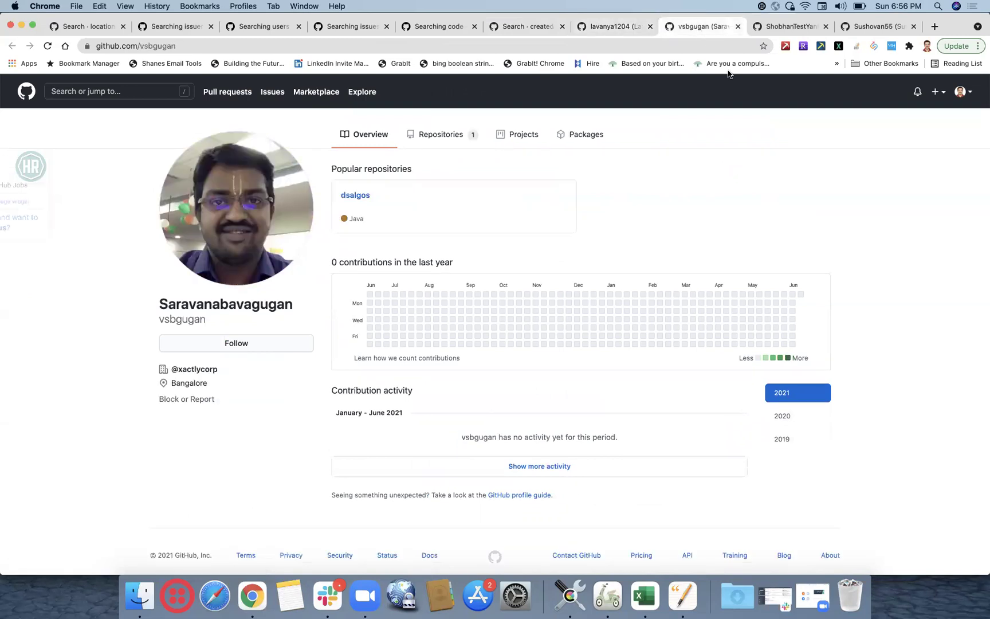
click(797, 29)
scroll(878, 256, down, 3)
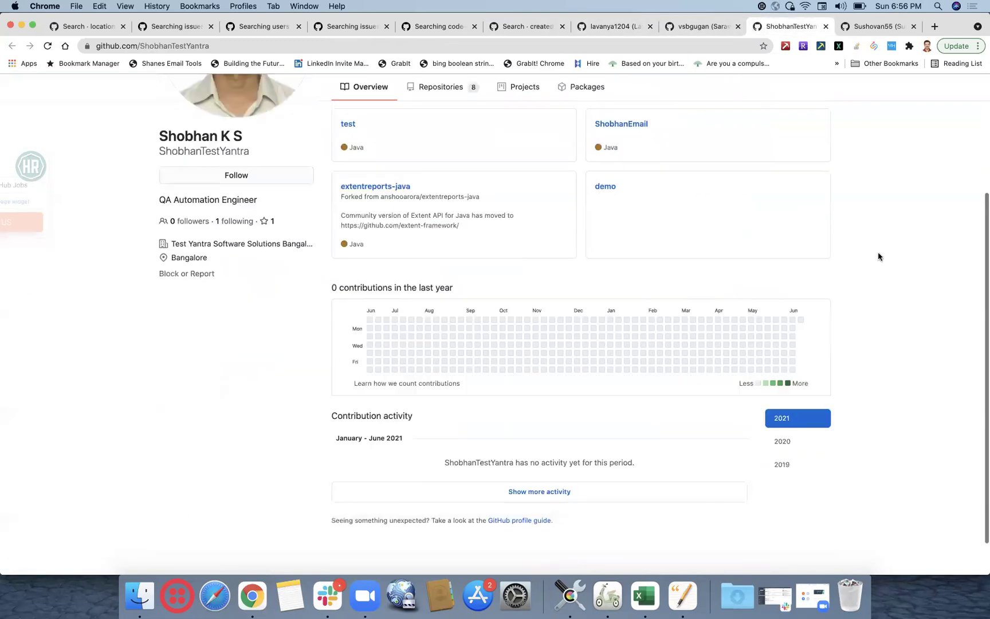
click(871, 29)
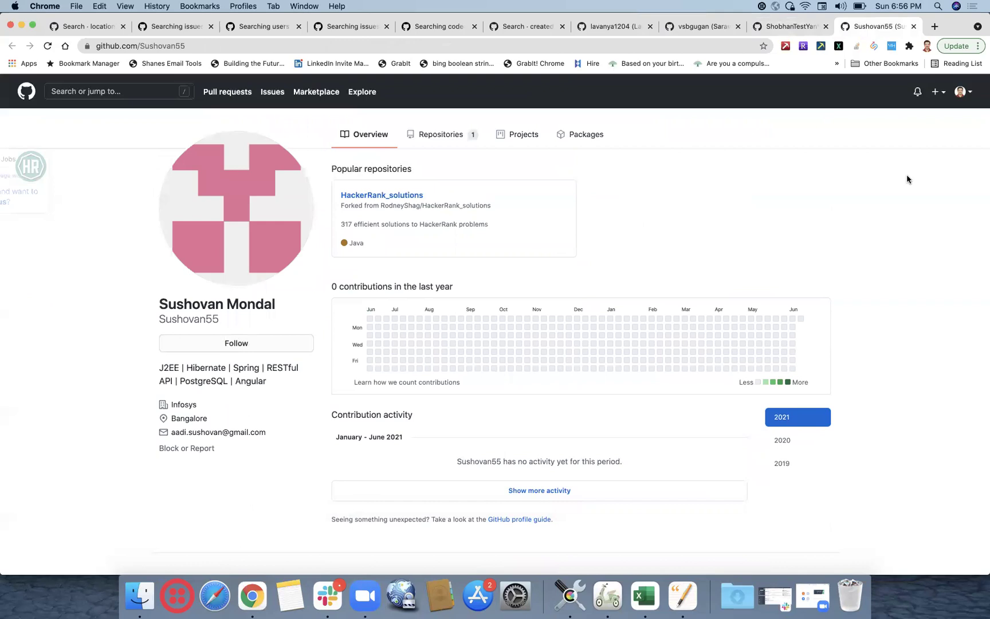
scroll(906, 174, down, 2)
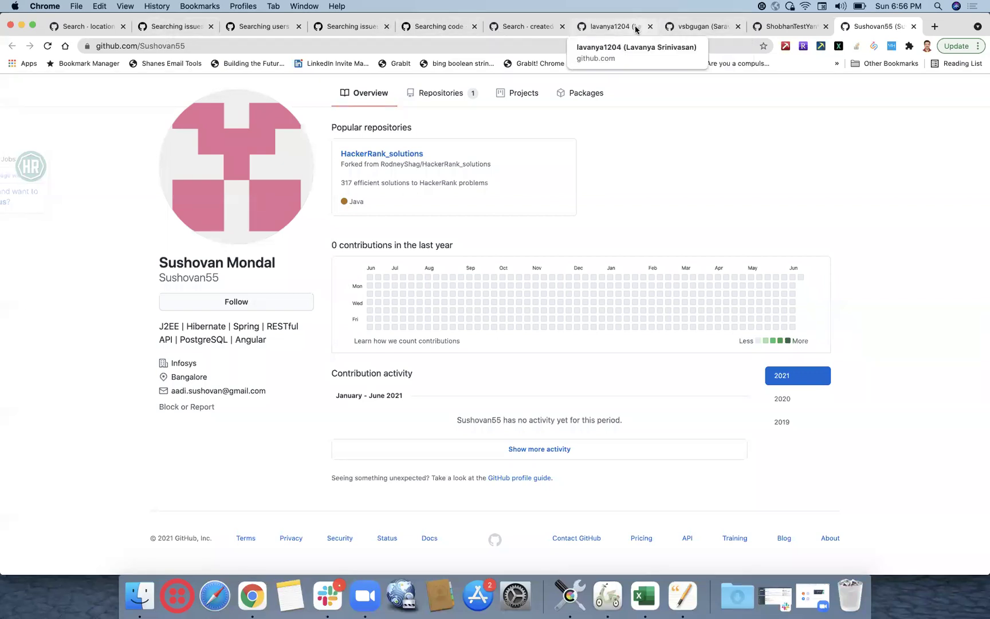
Return to the user search results, change the end of the created range to 2018-05-30 and rerun the search.
click(521, 30)
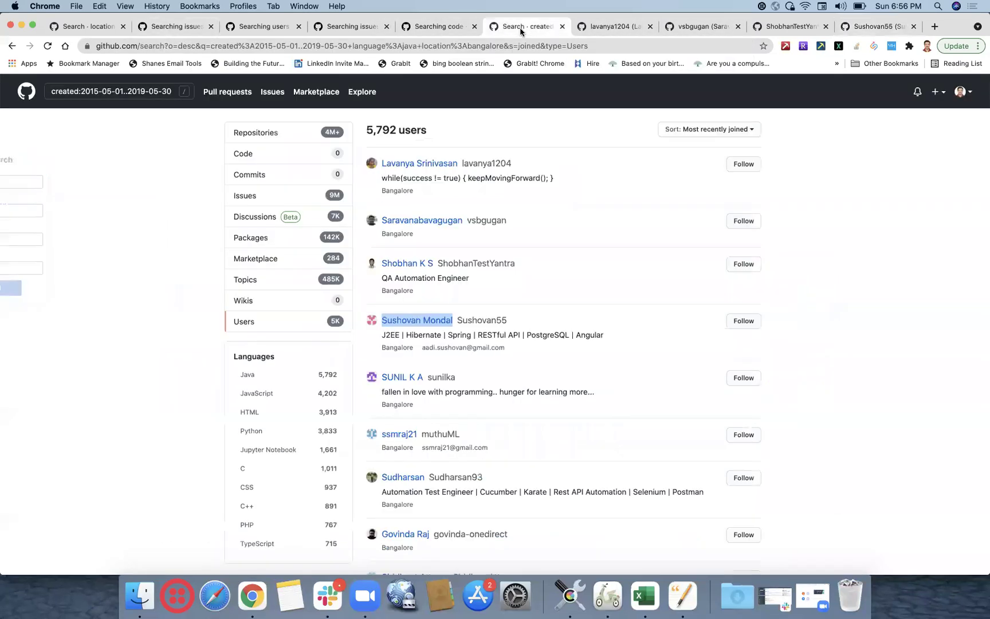
click(145, 91)
key(BackSpace)
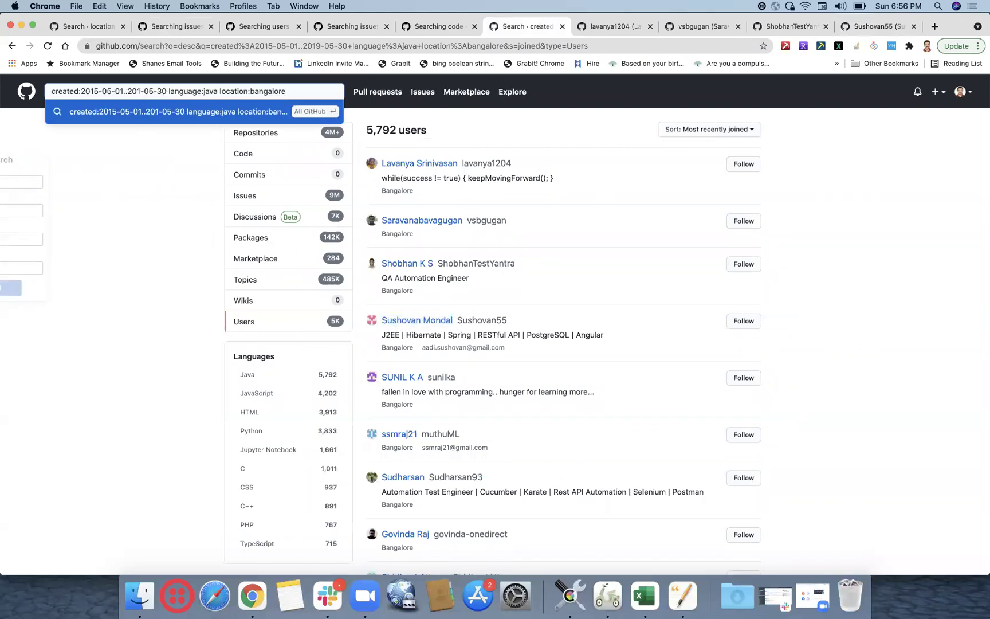
text(8)
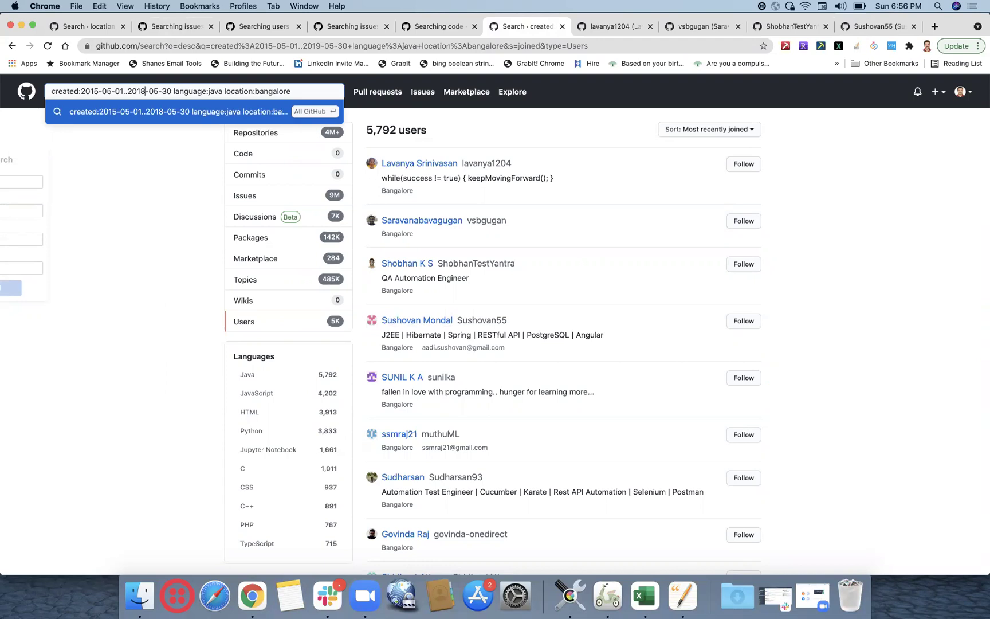
key(Return)
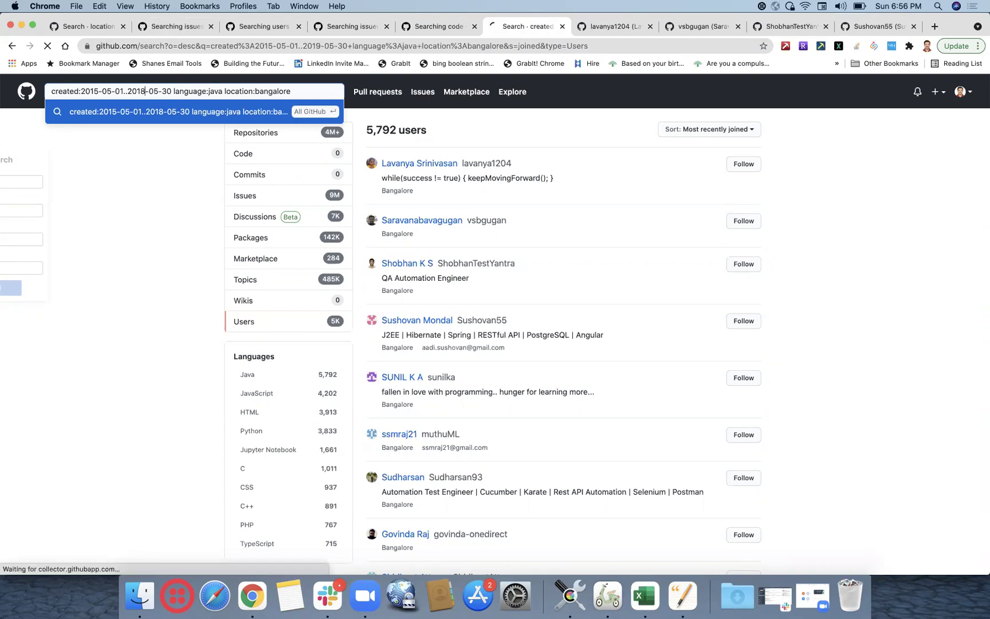
Close the four profile tabs and sort the new search results by most recently joined.
click(650, 27)
click(650, 27)
click(650, 26)
click(650, 27)
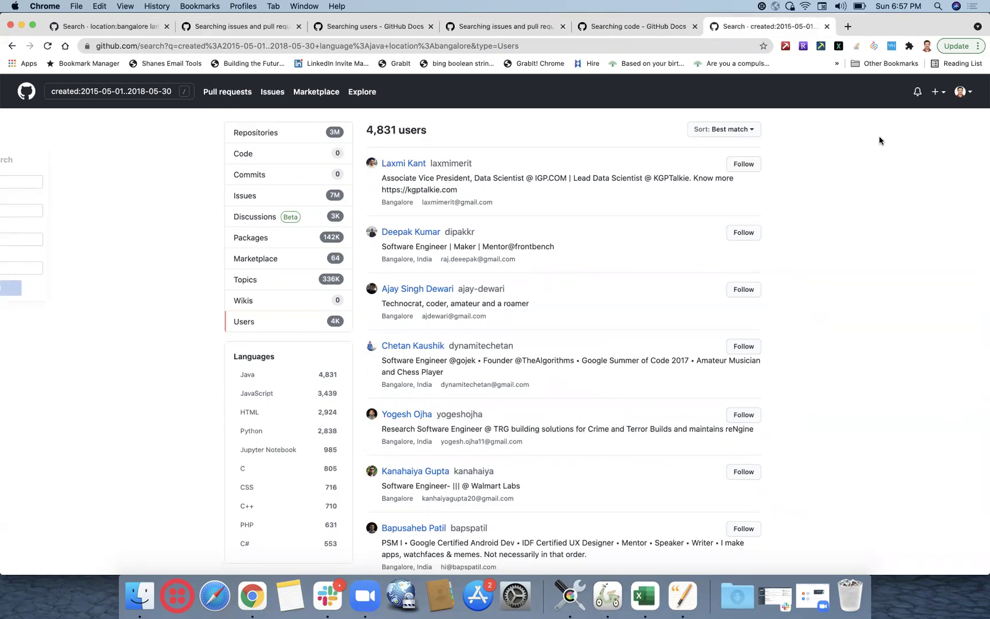
click(755, 130)
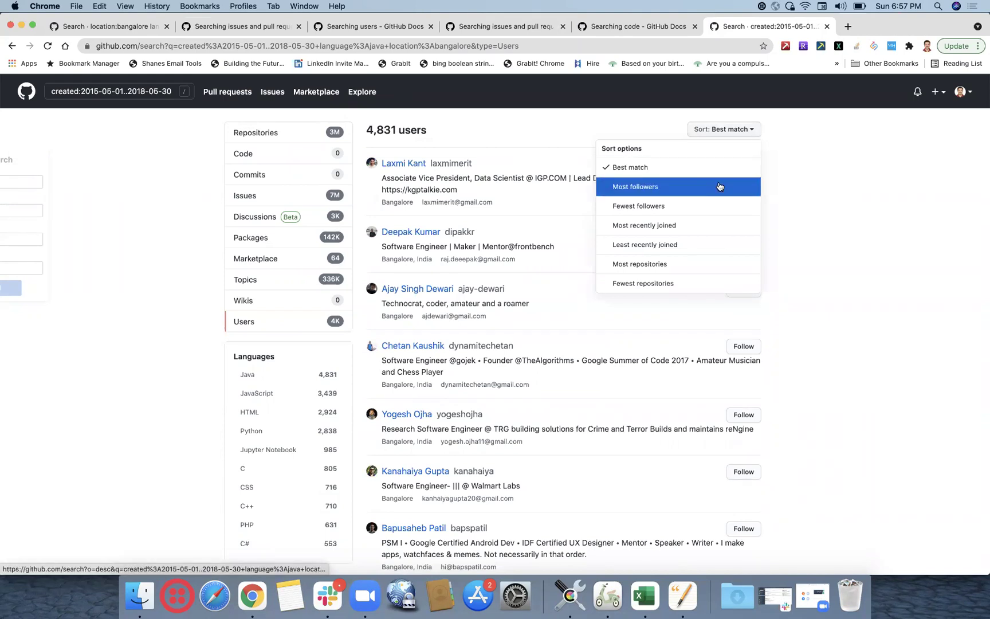
click(682, 229)
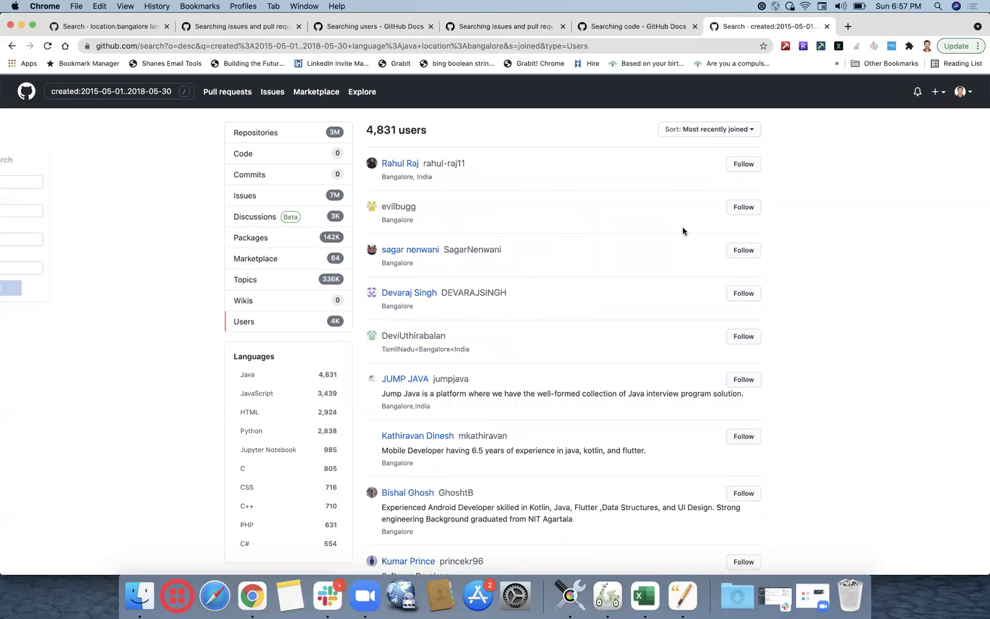
Open the first six profiles of the re-sorted user list in separate new tabs, ending back on the search results.
right_click(393, 163)
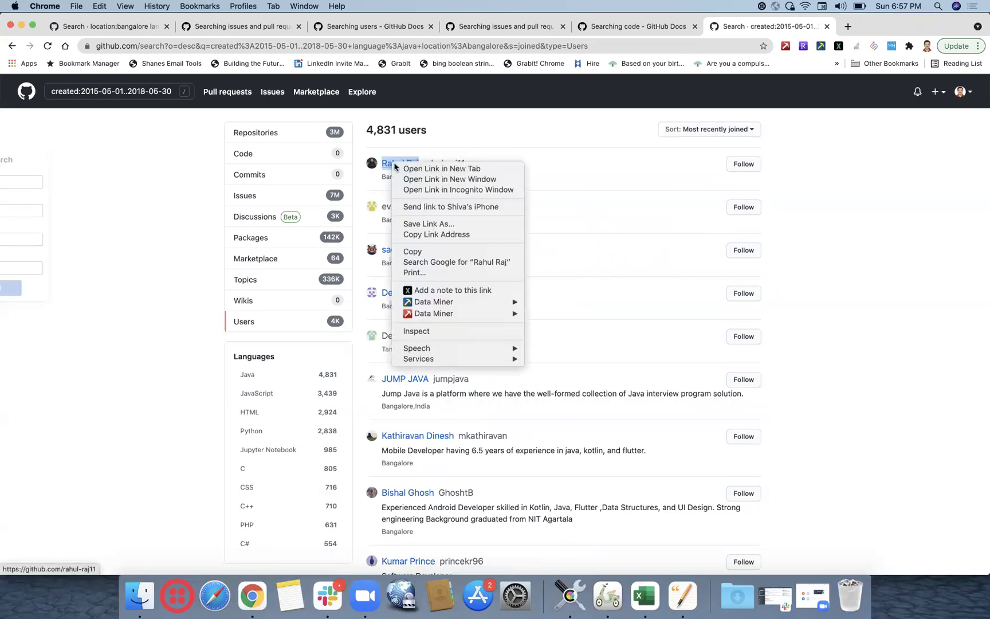
click(400, 169)
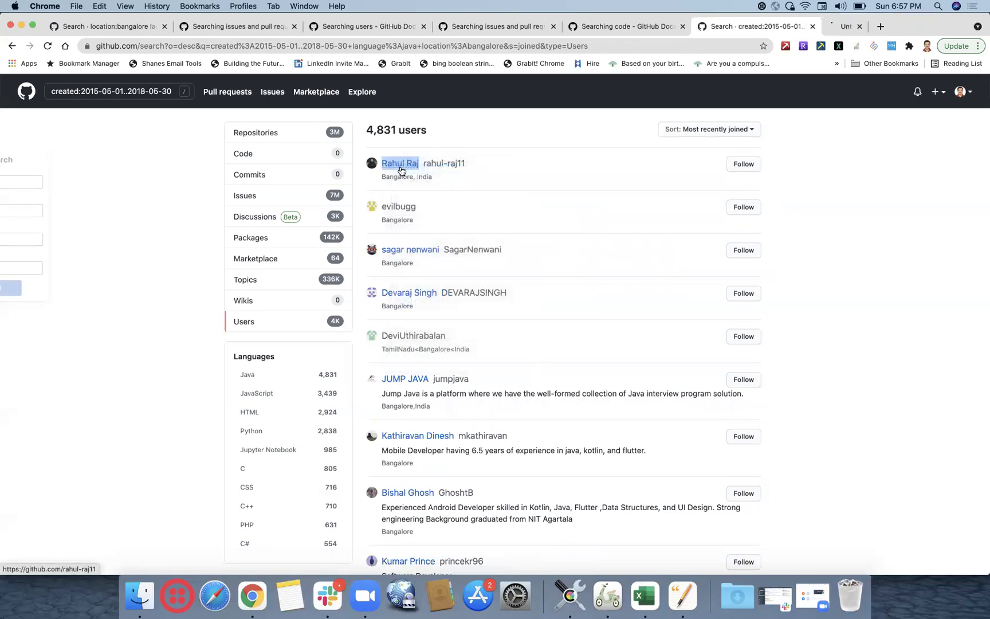
right_click(402, 207)
click(427, 213)
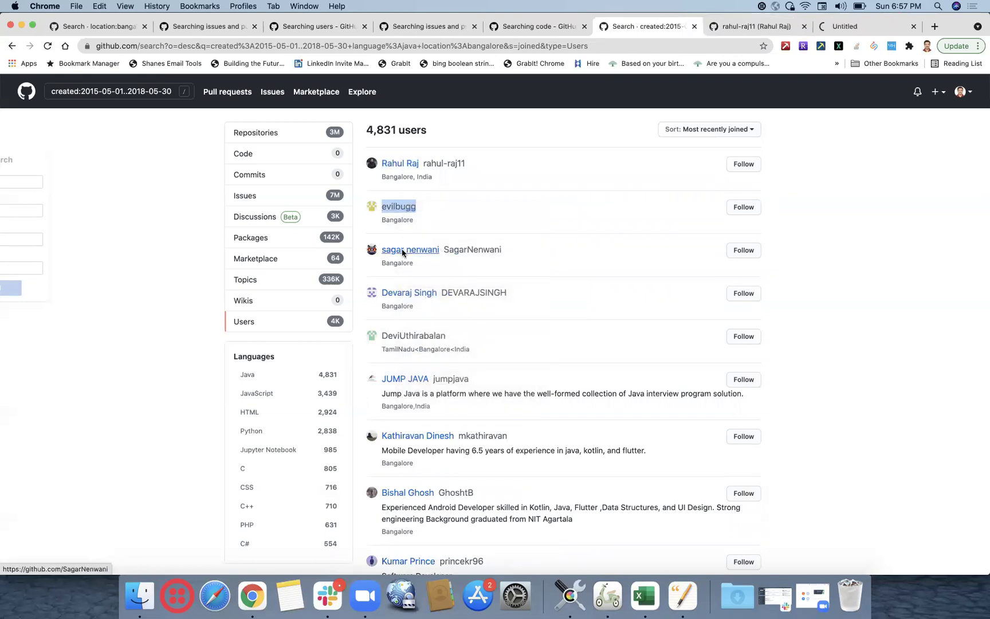
right_click(405, 252)
click(411, 257)
scroll(408, 199, down, 3)
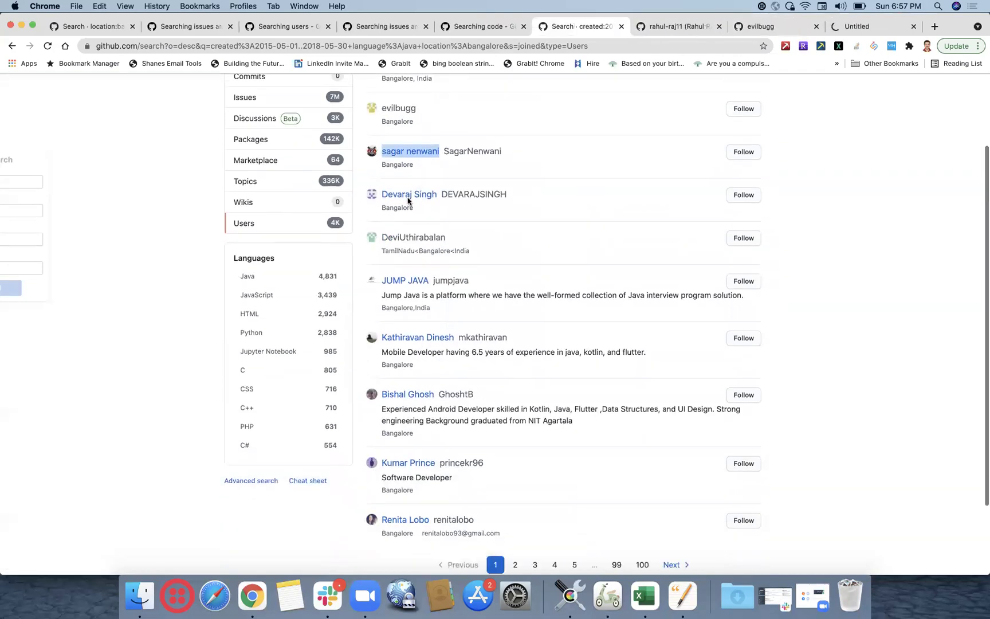
right_click(408, 198)
click(414, 199)
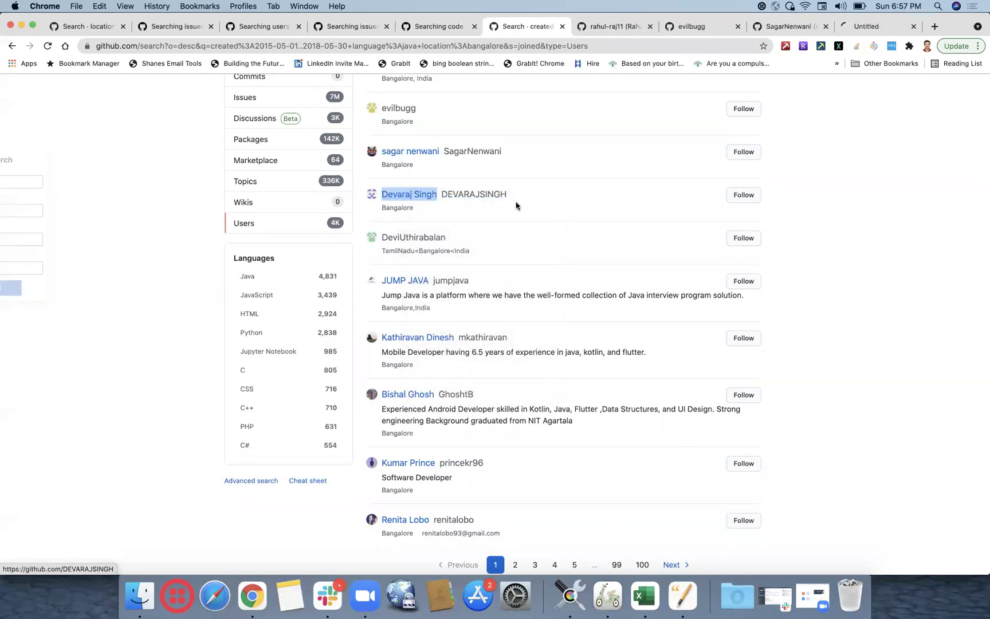
right_click(411, 243)
click(431, 241)
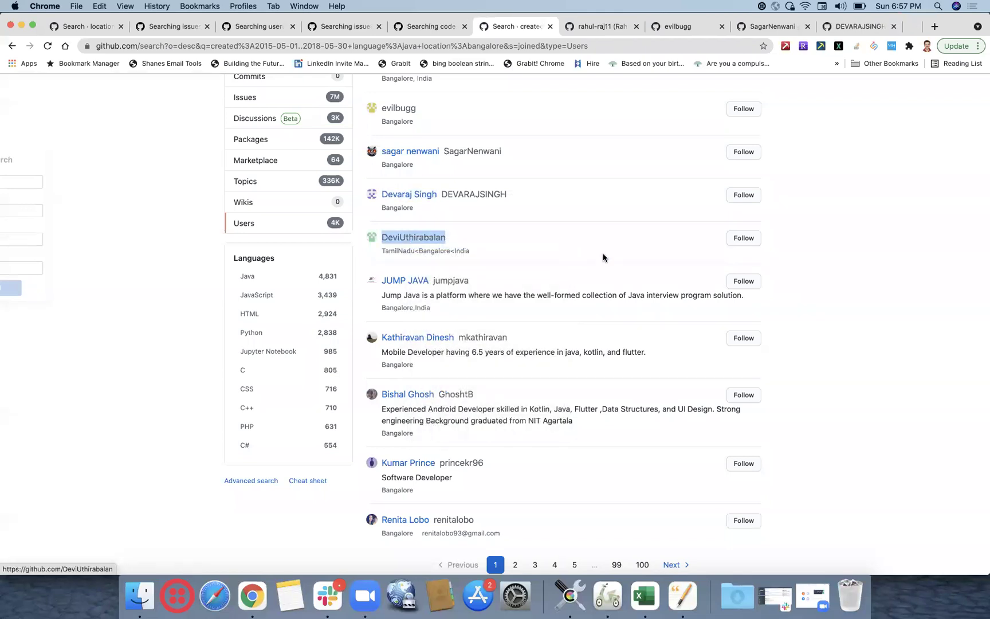
right_click(413, 282)
click(427, 285)
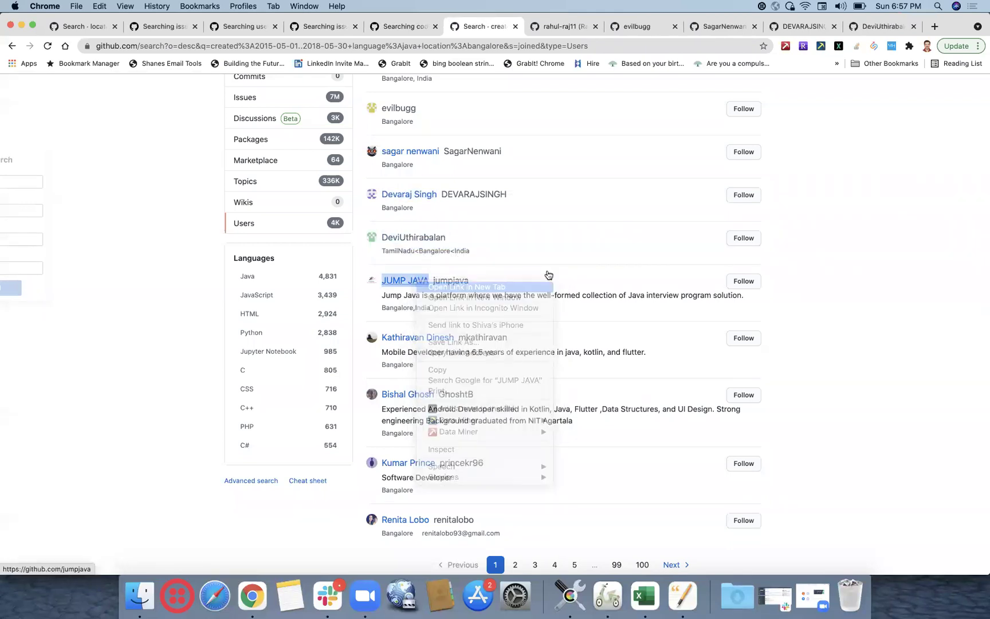
click(372, 27)
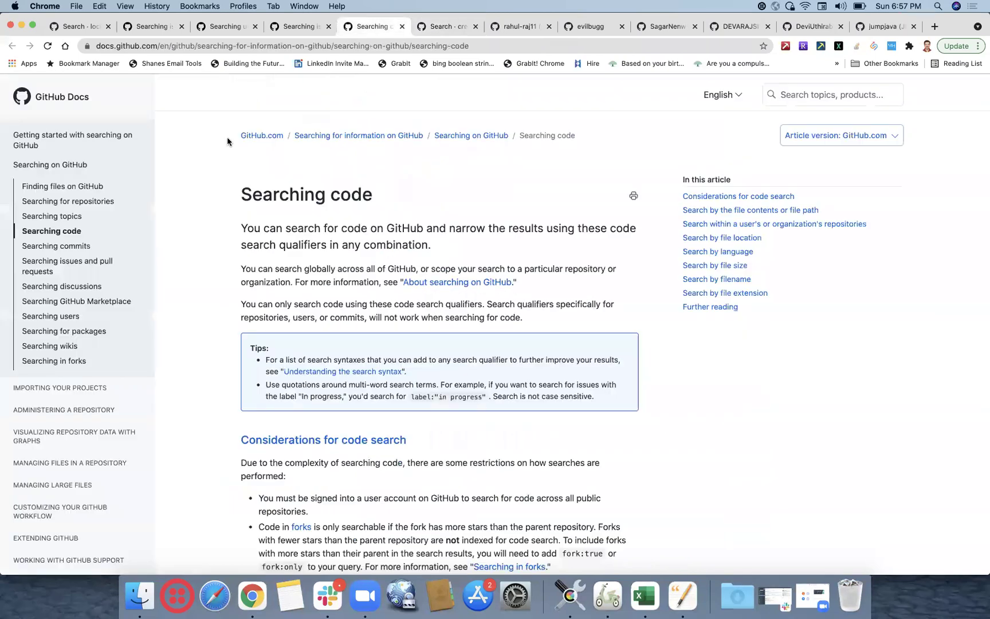
click(440, 27)
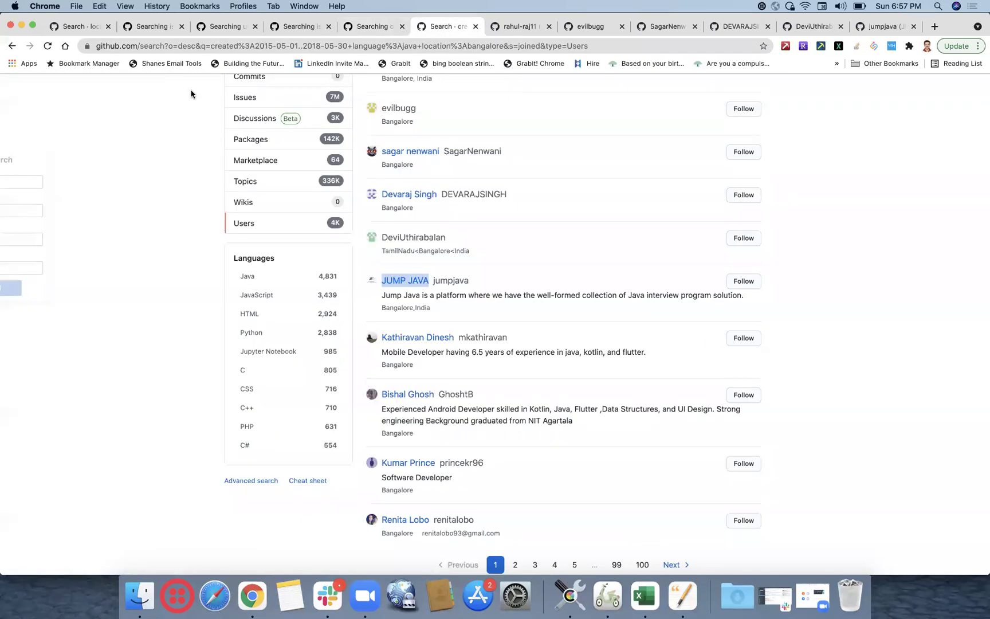
Copy the whole GitHub search query and paste it on a new line below the 13th June query in the Moped notes.
click(165, 90)
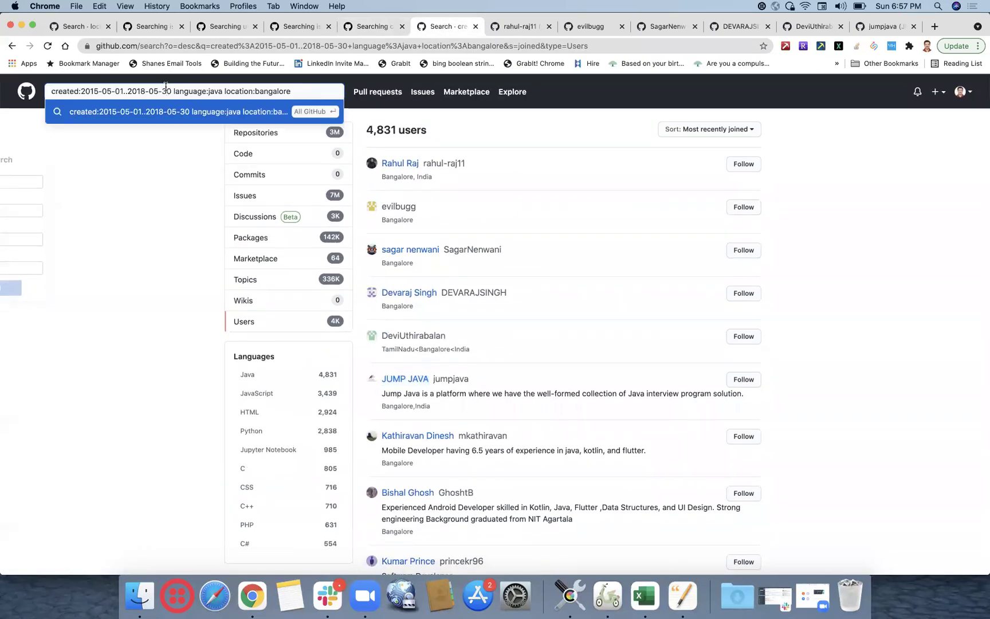
key(super+a)
key(super+c)
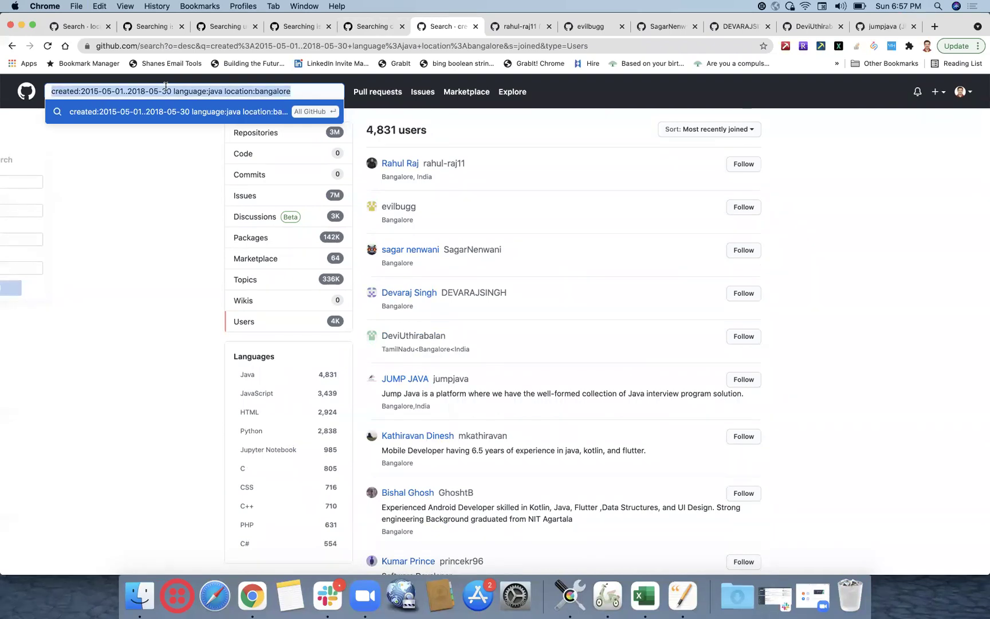
click(608, 596)
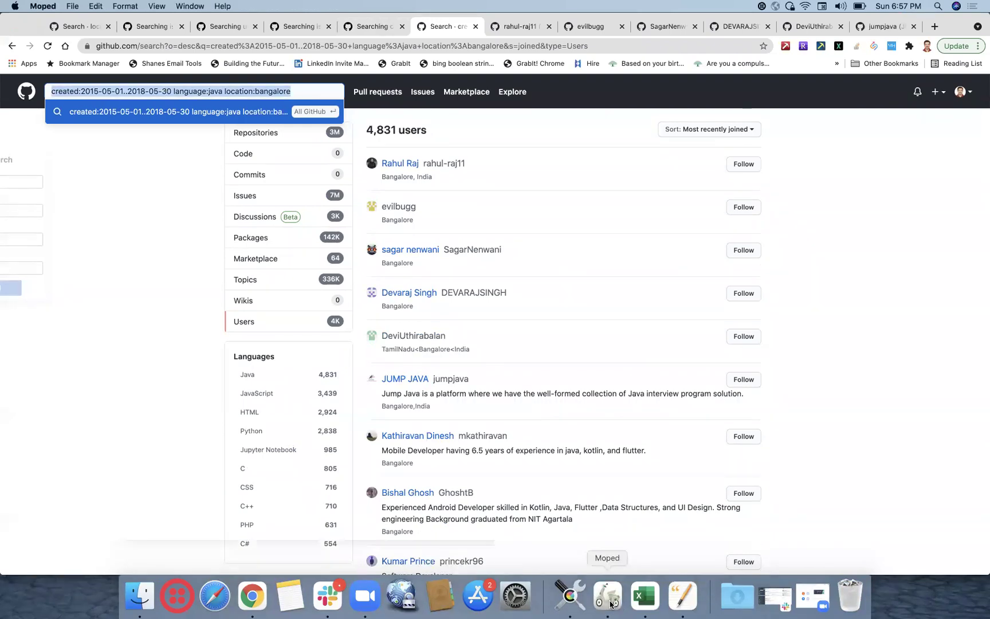
click(620, 412)
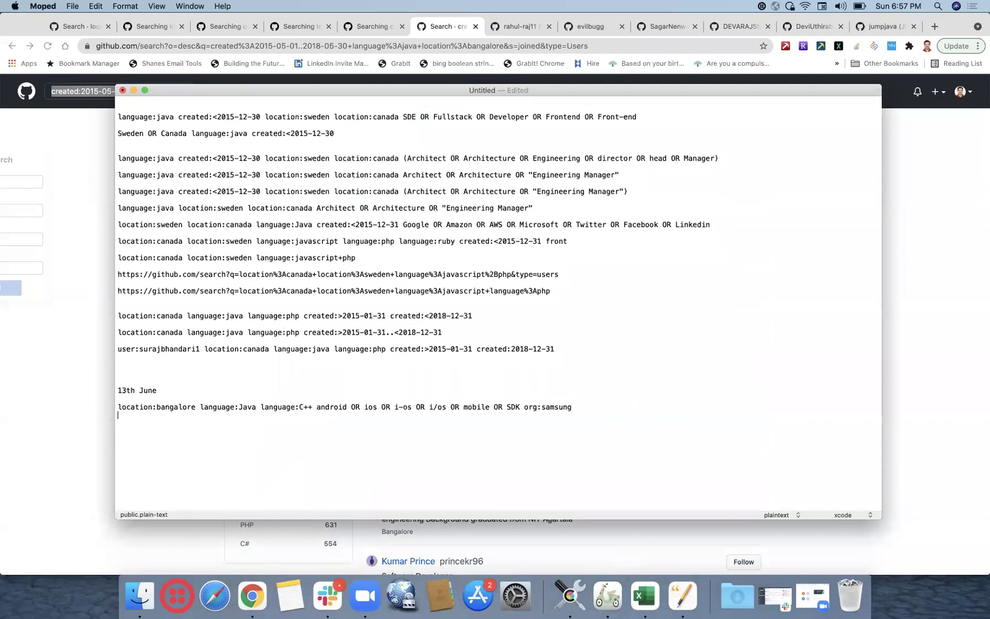
key(Return)
key(super+v)
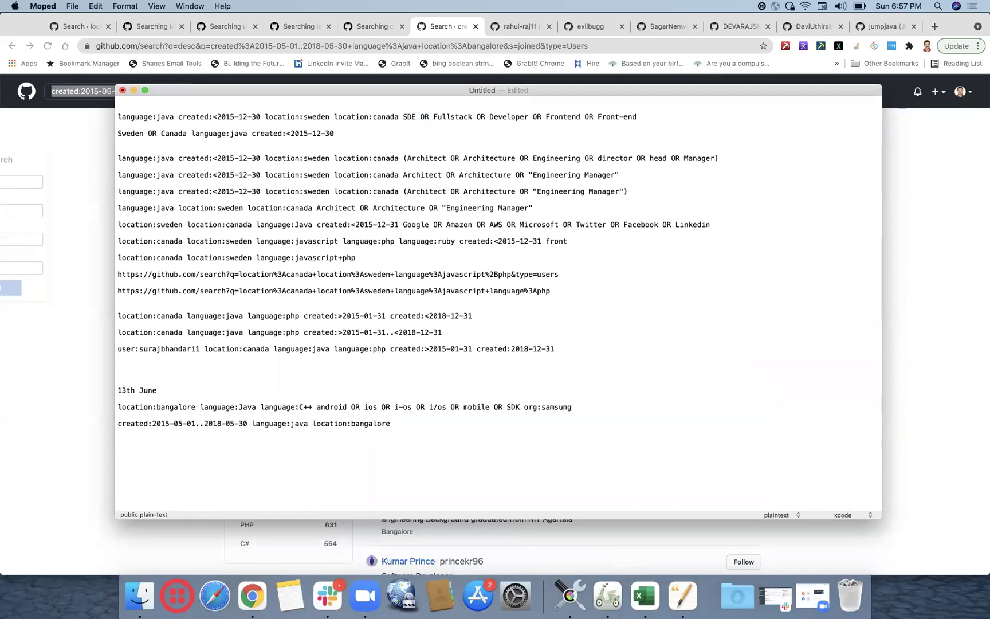
Switch back to Chrome and examine the contribution activity and active years on the sixth and fifth opened profiles.
key(super+Tab)
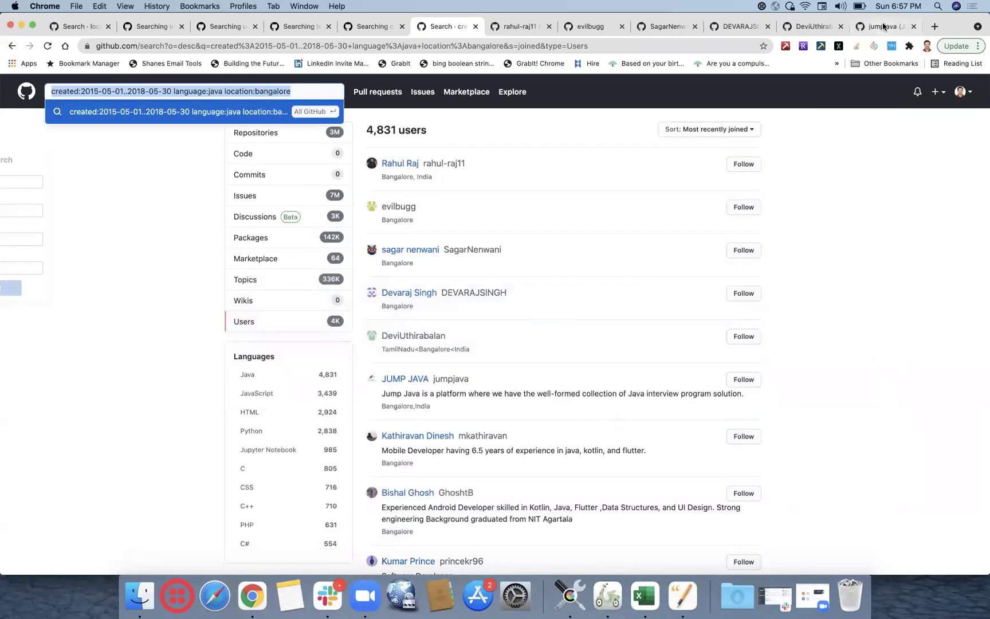
click(883, 27)
scroll(864, 243, down, 3)
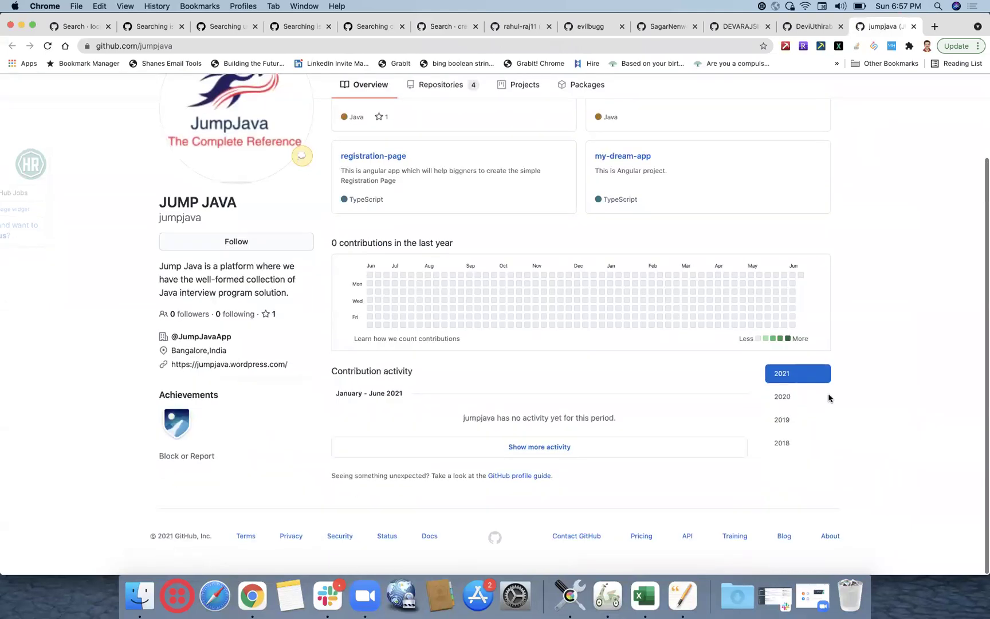
click(817, 28)
scroll(902, 377, down, 5)
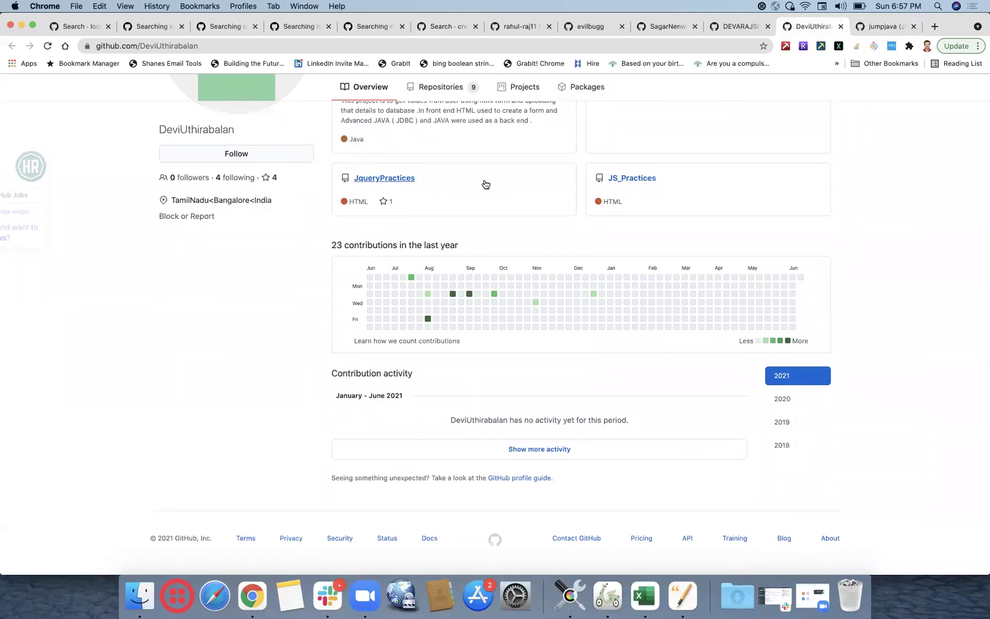
mouse_move(412, 280)
Examine the fourth opened profile's repositories and 2021 contributions, loading its earlier activity back to January 2021.
click(737, 27)
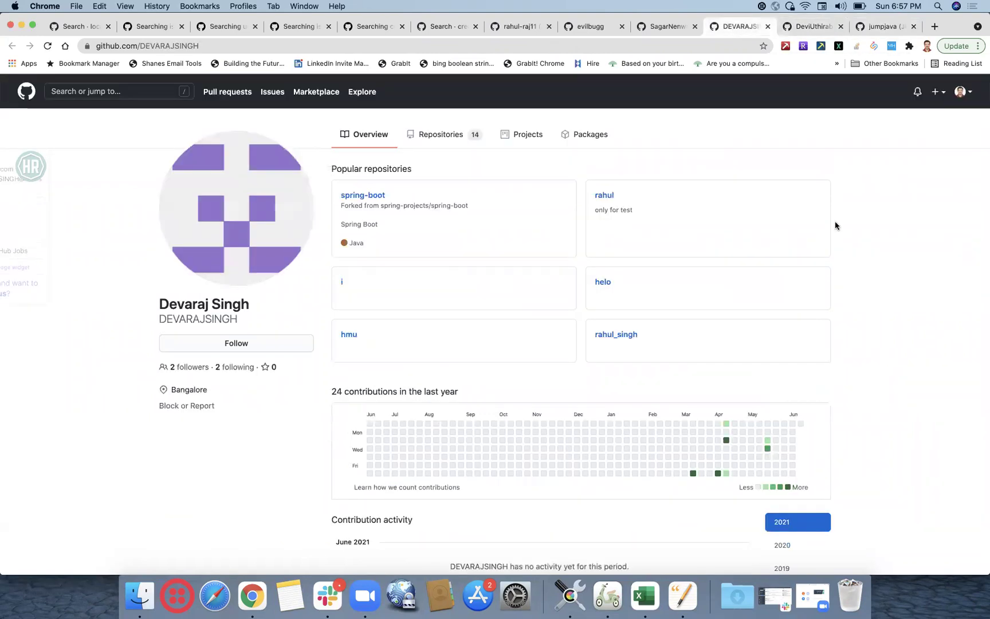
scroll(840, 276, down, 5)
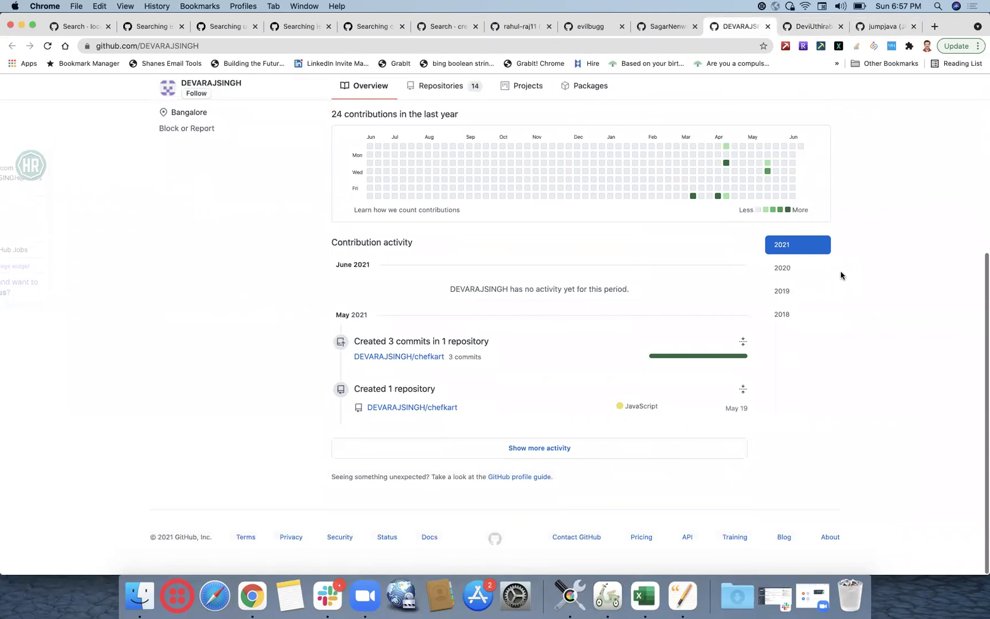
click(580, 453)
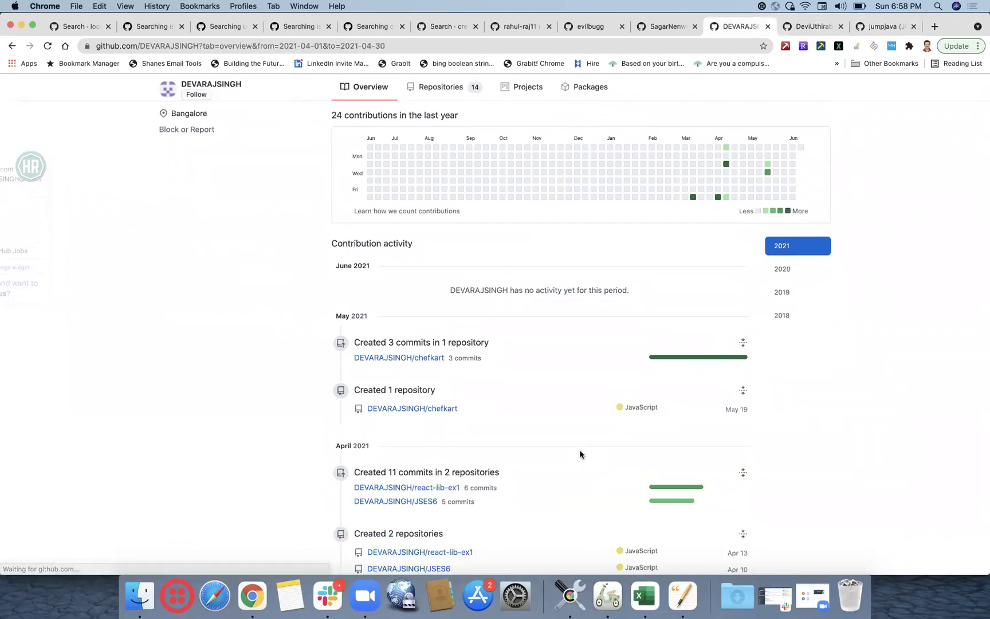
scroll(830, 414, down, 3)
click(572, 457)
scroll(853, 396, down, 3)
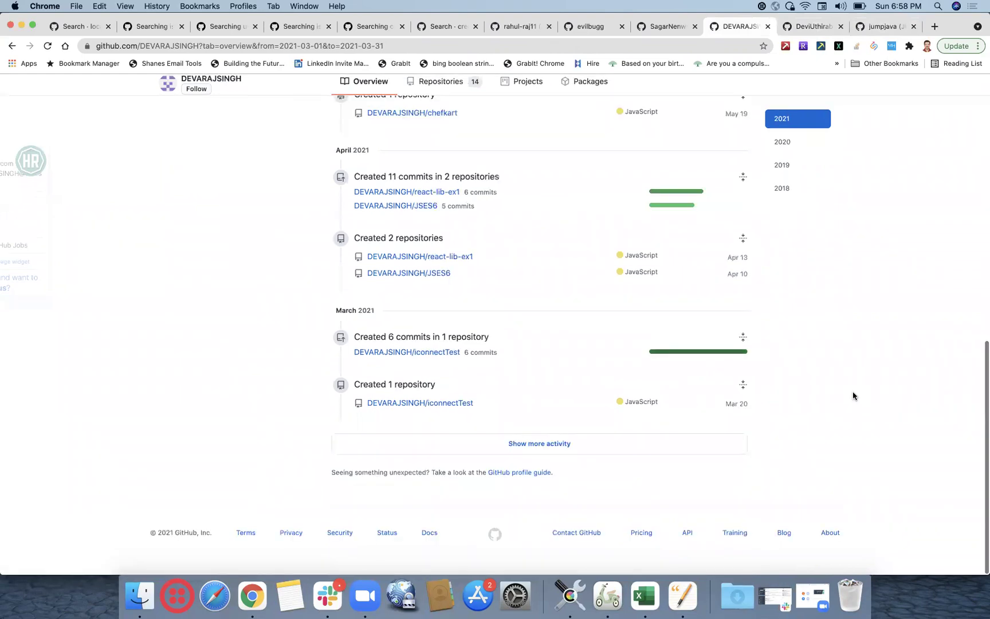
click(621, 448)
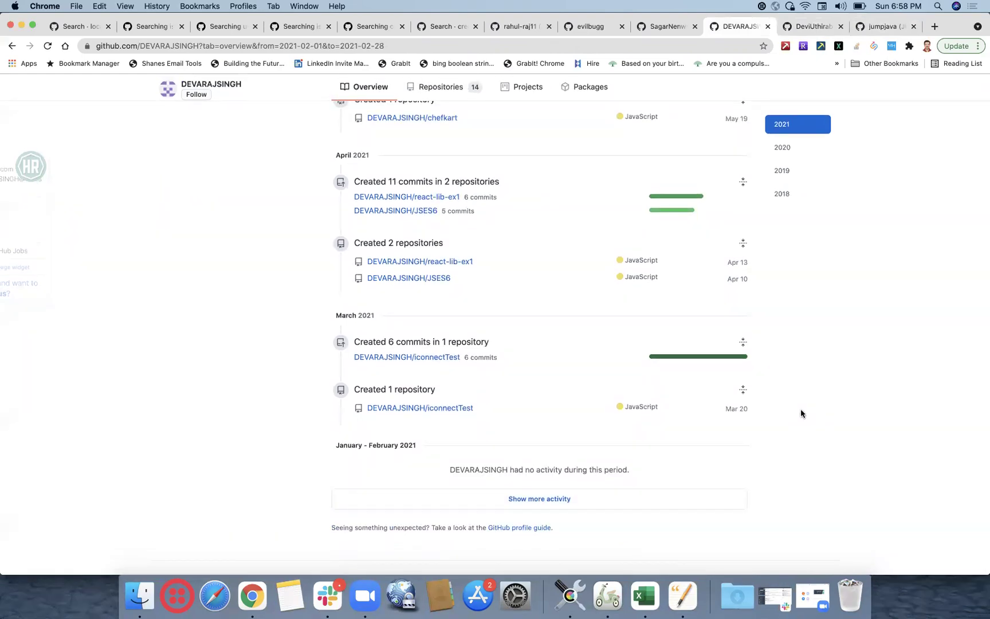
scroll(801, 412, down, 2)
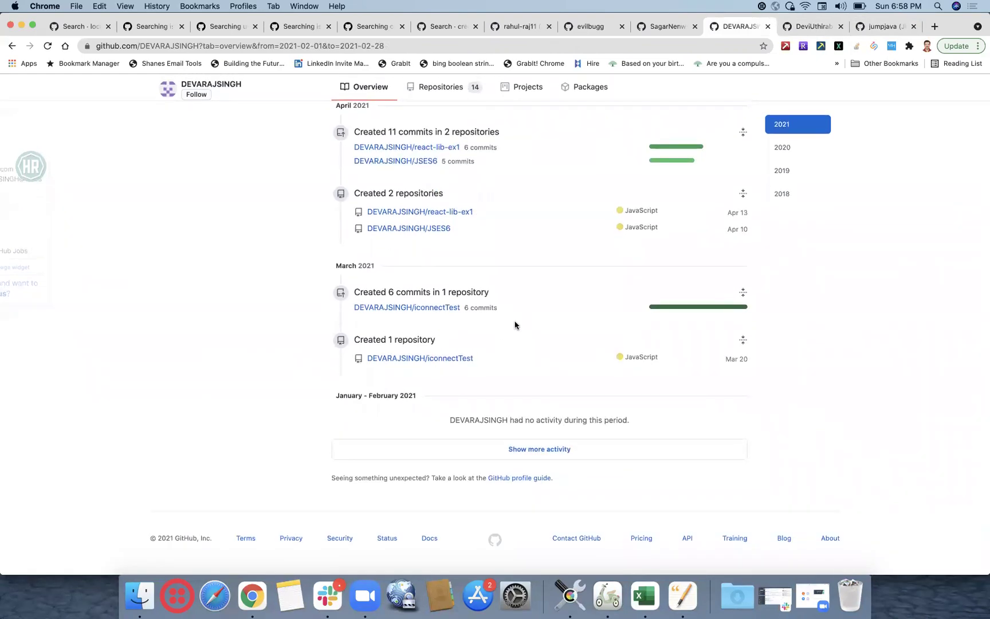
scroll(513, 321, up, 5)
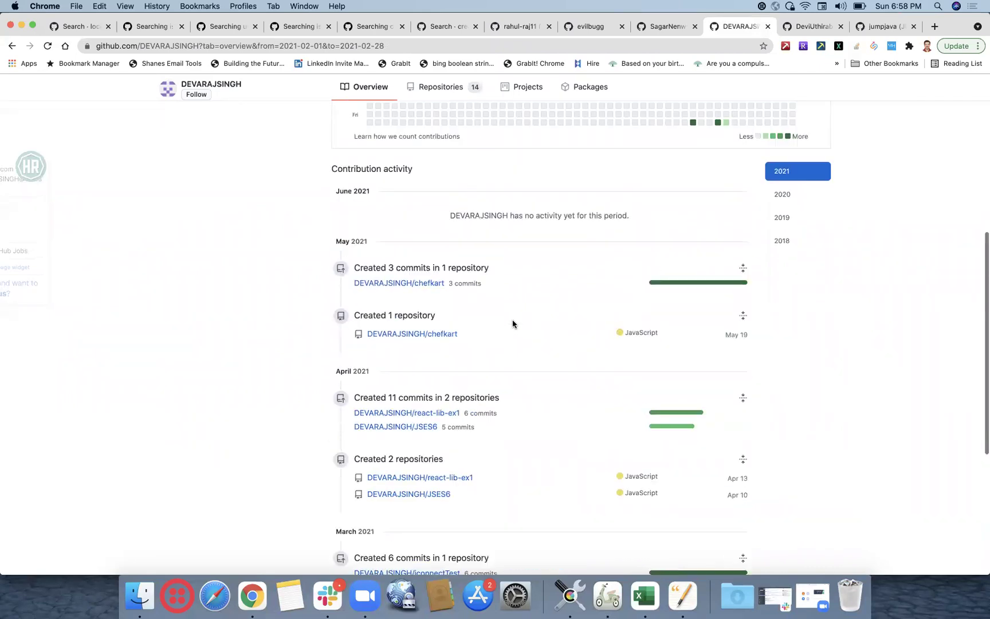
scroll(512, 324, up, 2)
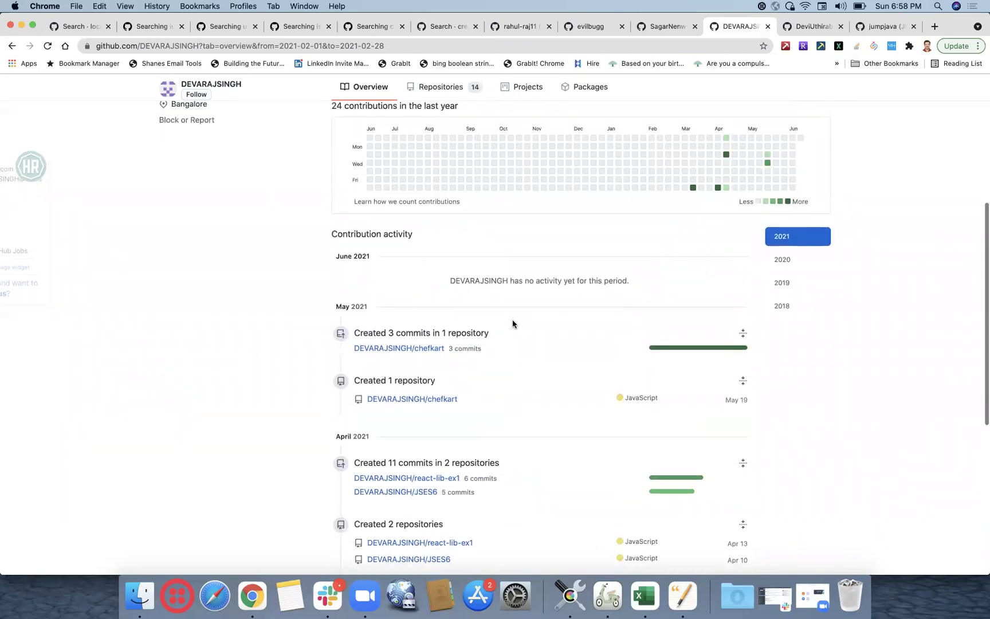
Show the fourth profile's 2018 contributions and load earlier months until the date the account joined GitHub can be read.
click(801, 305)
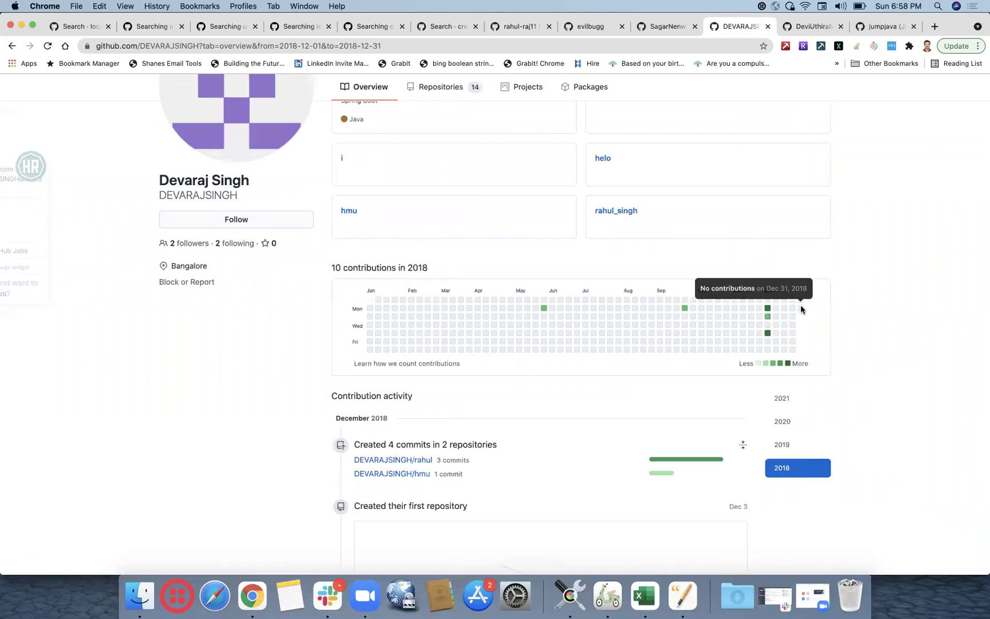
scroll(891, 376, down, 3)
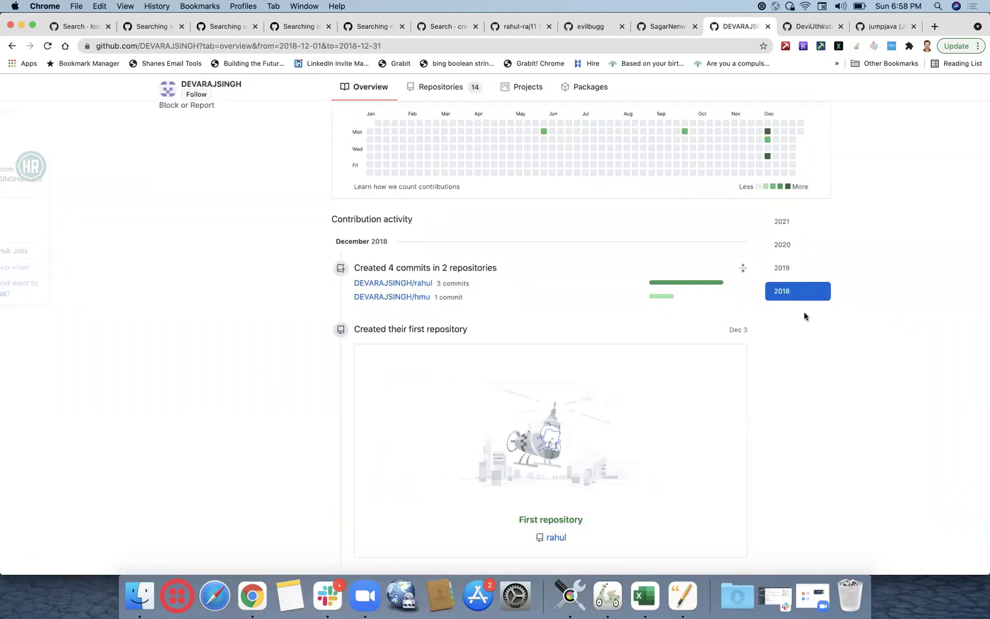
scroll(681, 407, down, 2)
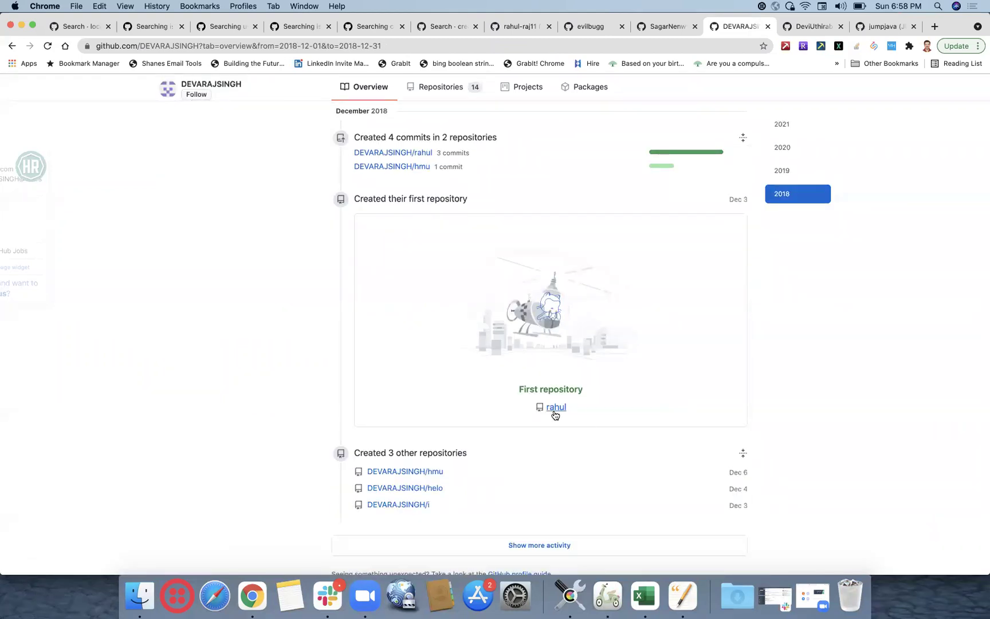
mouse_move(560, 408)
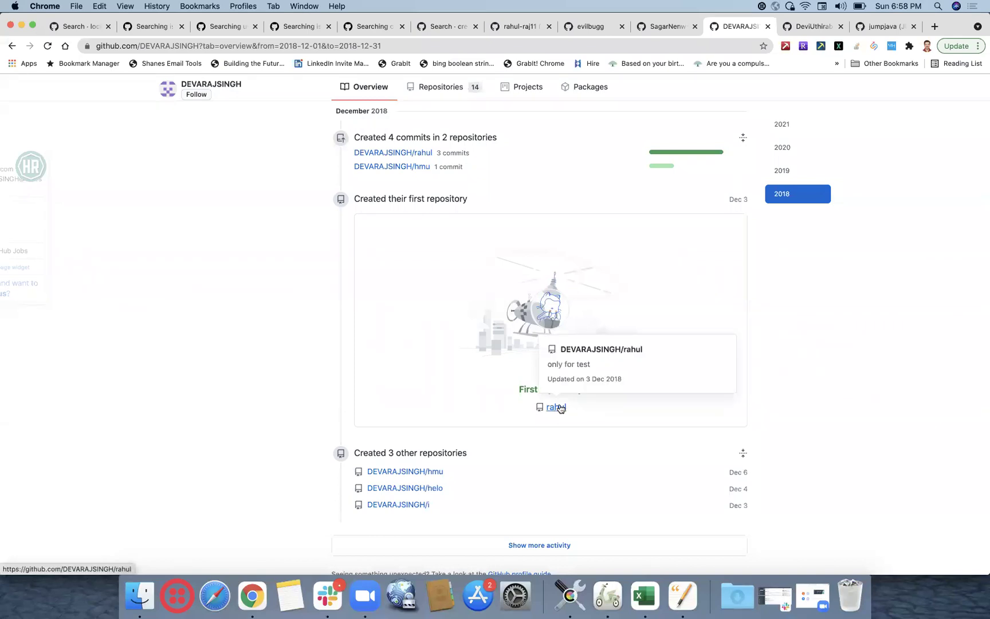
scroll(560, 408, down, 2)
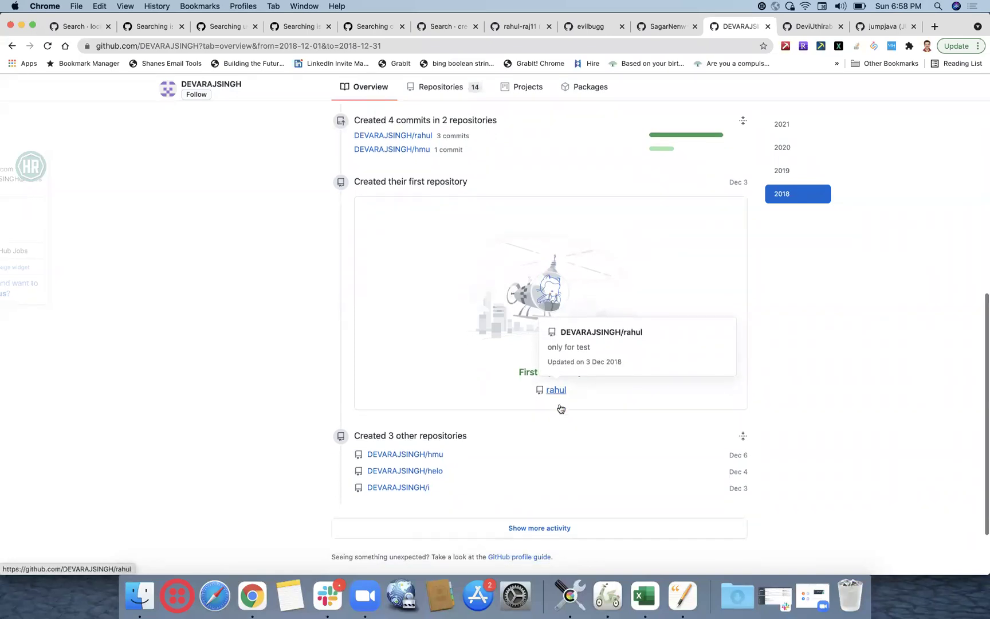
scroll(561, 408, down, 1)
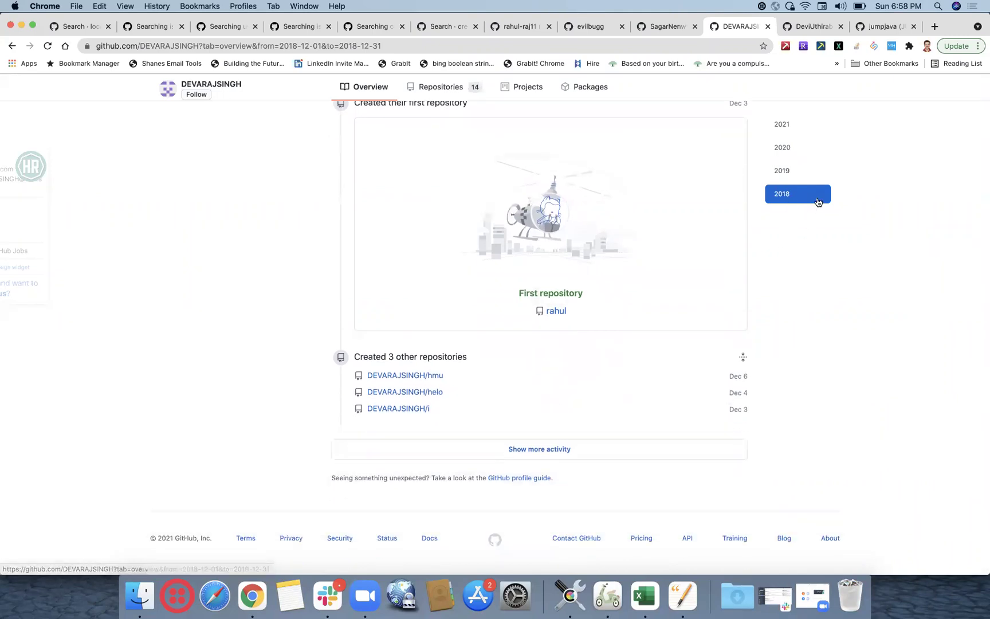
click(514, 457)
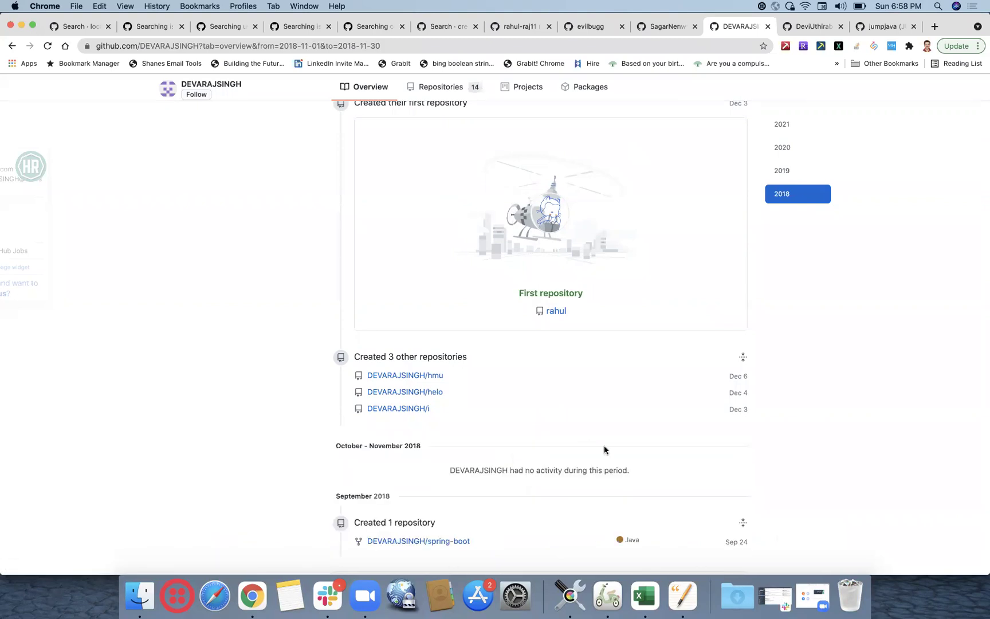
scroll(604, 446, down, 3)
click(590, 455)
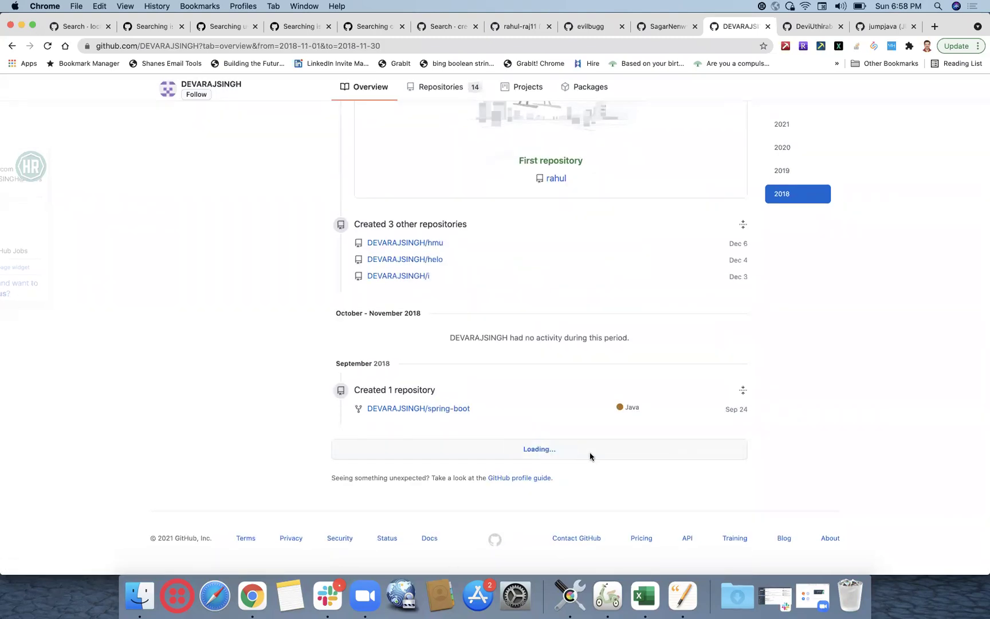
scroll(593, 457, down, 3)
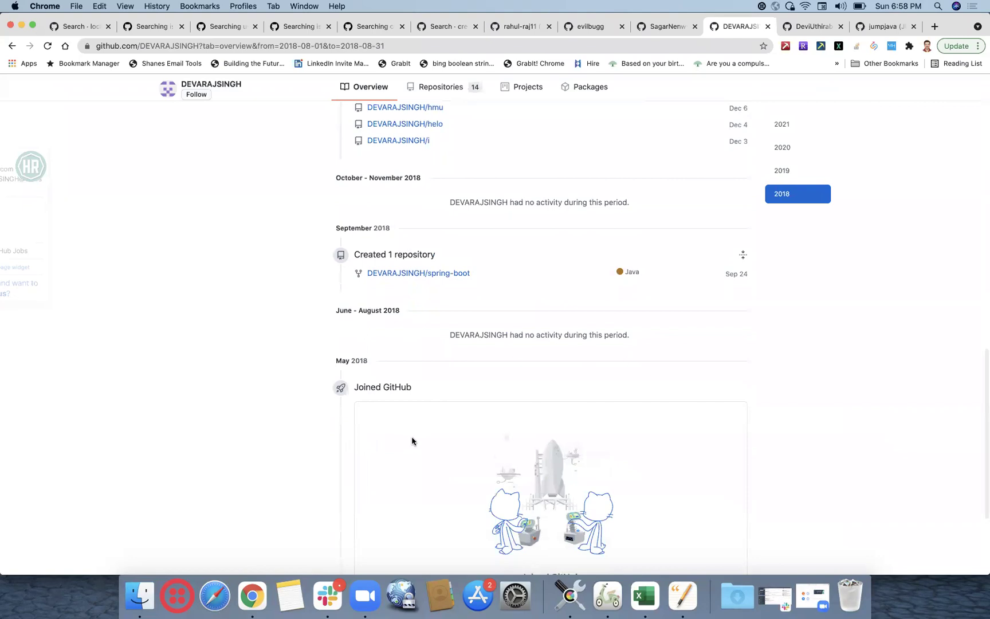
scroll(397, 384, down, 2)
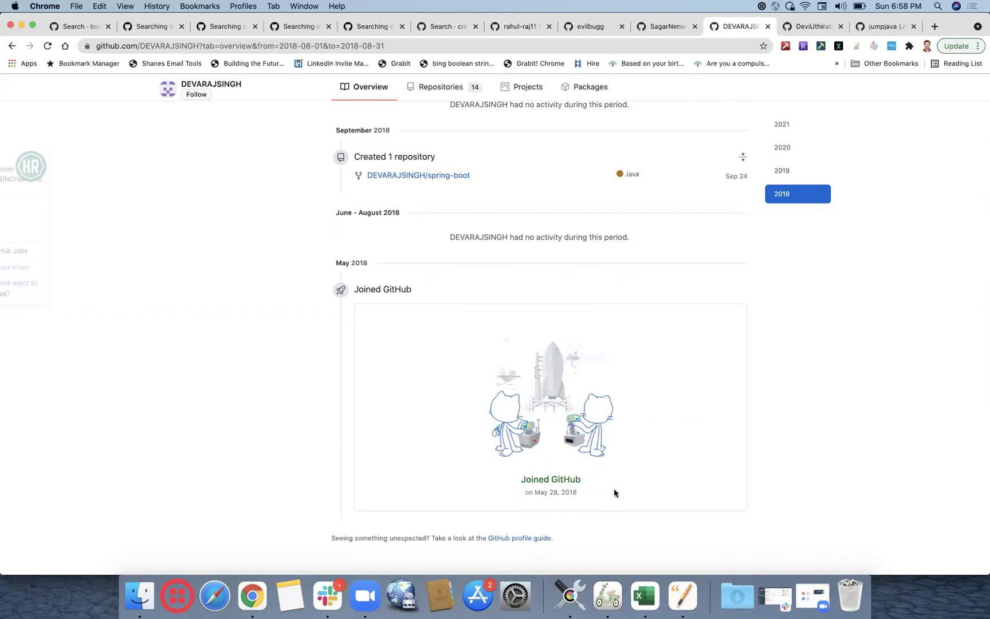
Examine the third opened profile and check its 2018 activity for the GitHub joining date.
click(659, 27)
scroll(591, 365, down, 1)
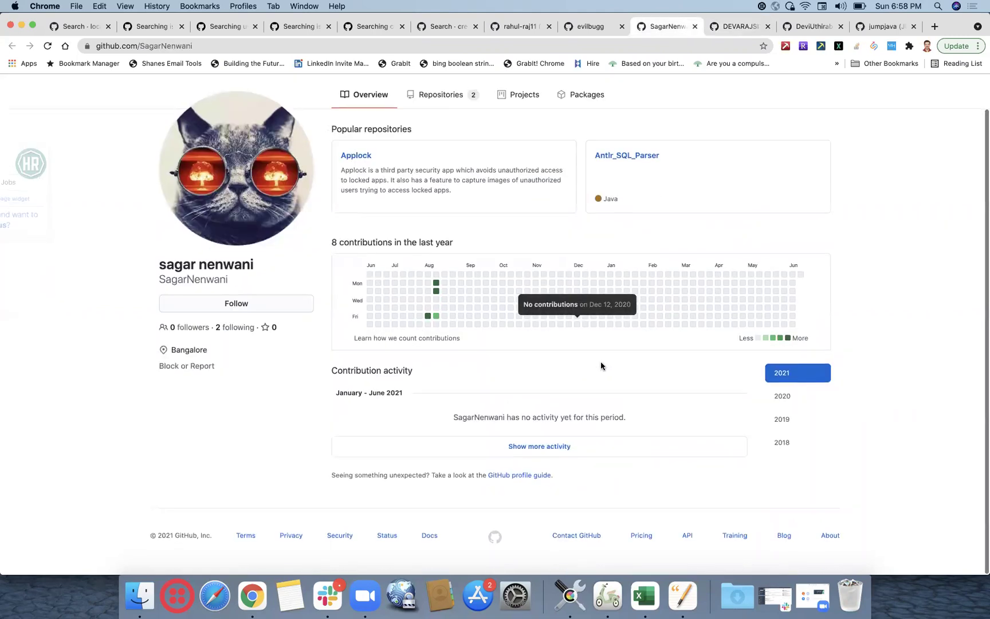
click(797, 444)
scroll(681, 435, down, 6)
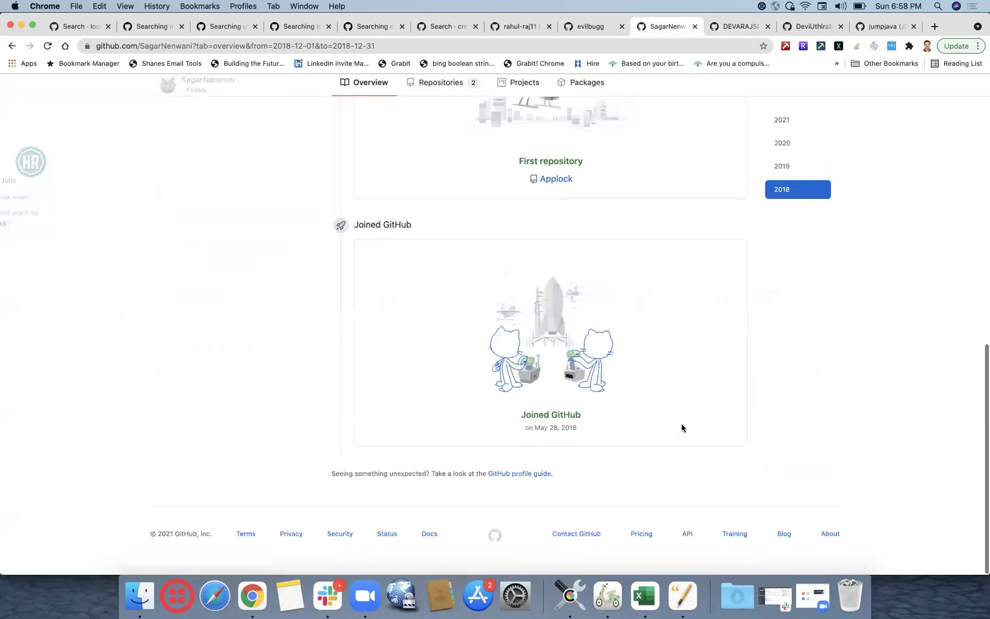
Show the fifth opened profile's 2018 activity and load earlier months to check its GitHub joining date.
click(743, 26)
click(810, 24)
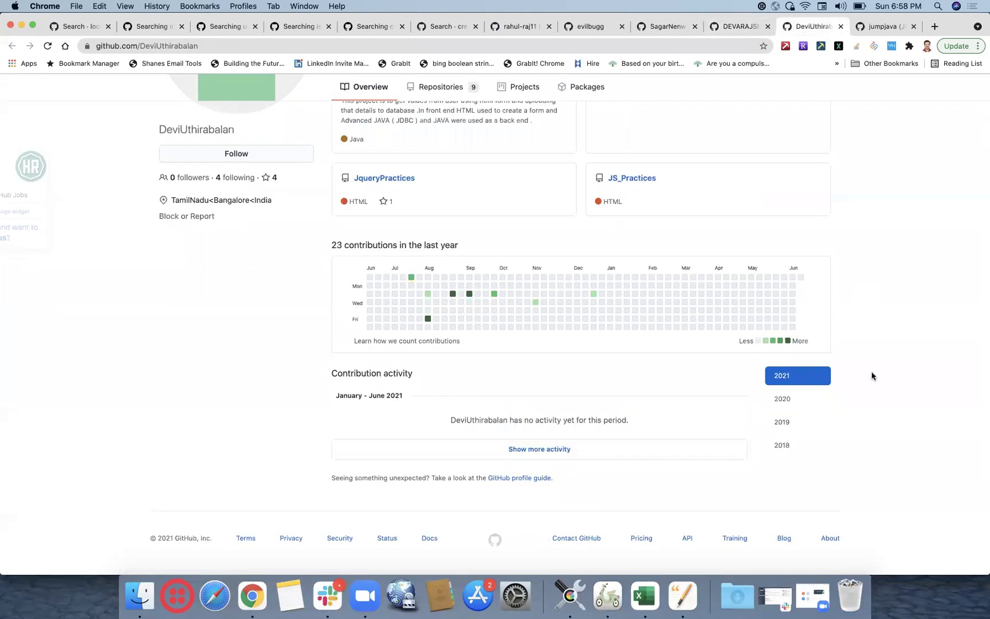
click(782, 445)
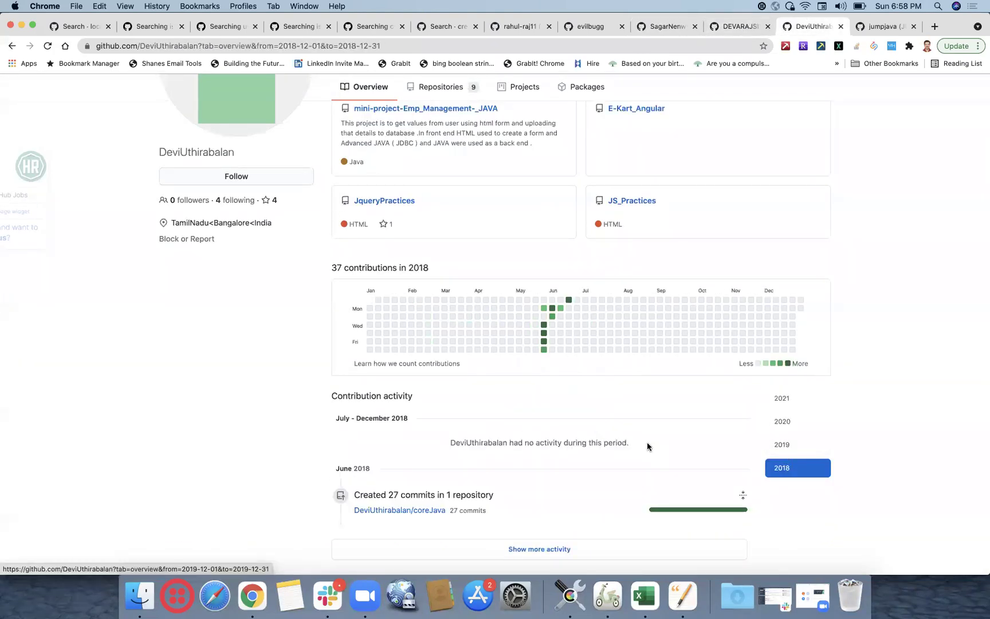
scroll(619, 452, down, 3)
click(618, 451)
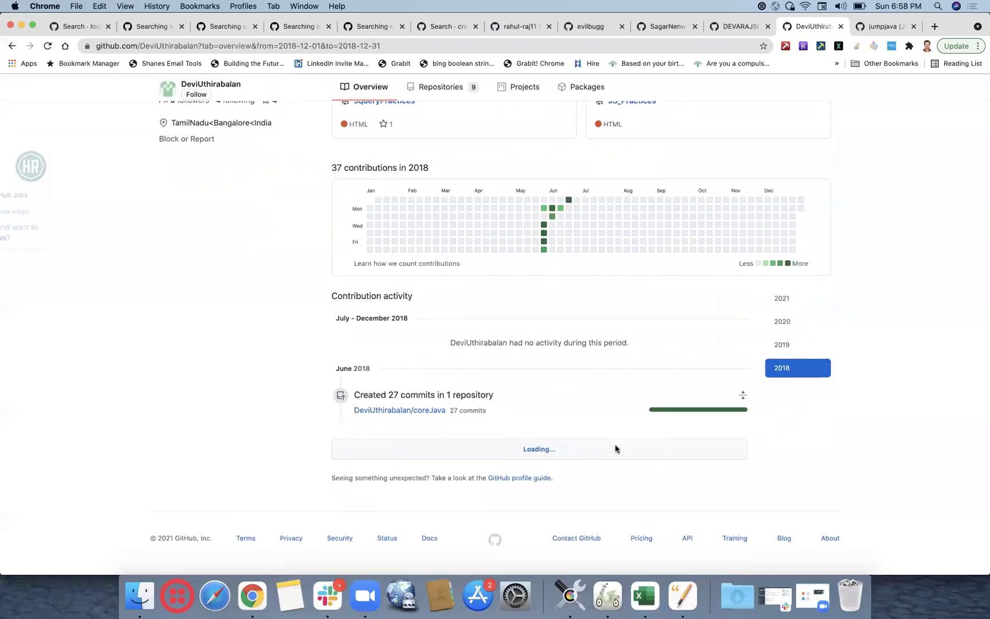
scroll(615, 447, down, 10)
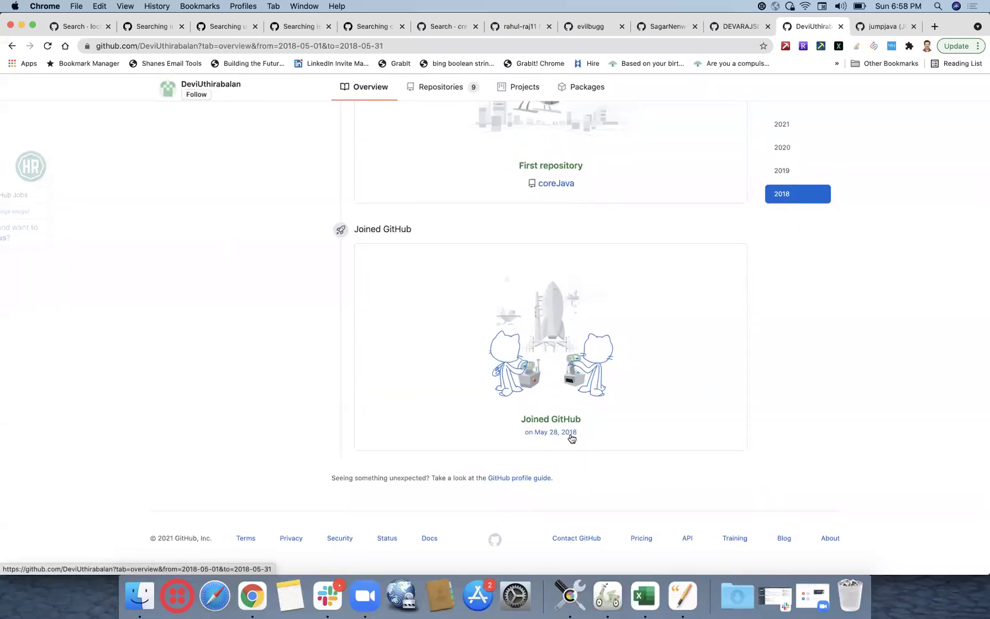
Show the sixth opened profile's 2018 activity and load earlier months to check its GitHub joining date.
click(860, 29)
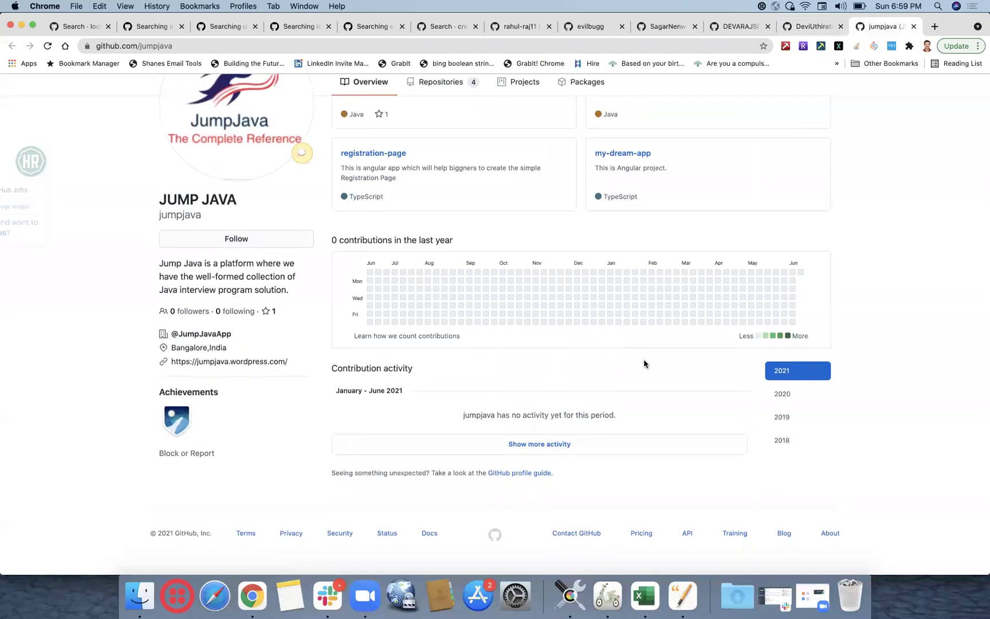
click(771, 446)
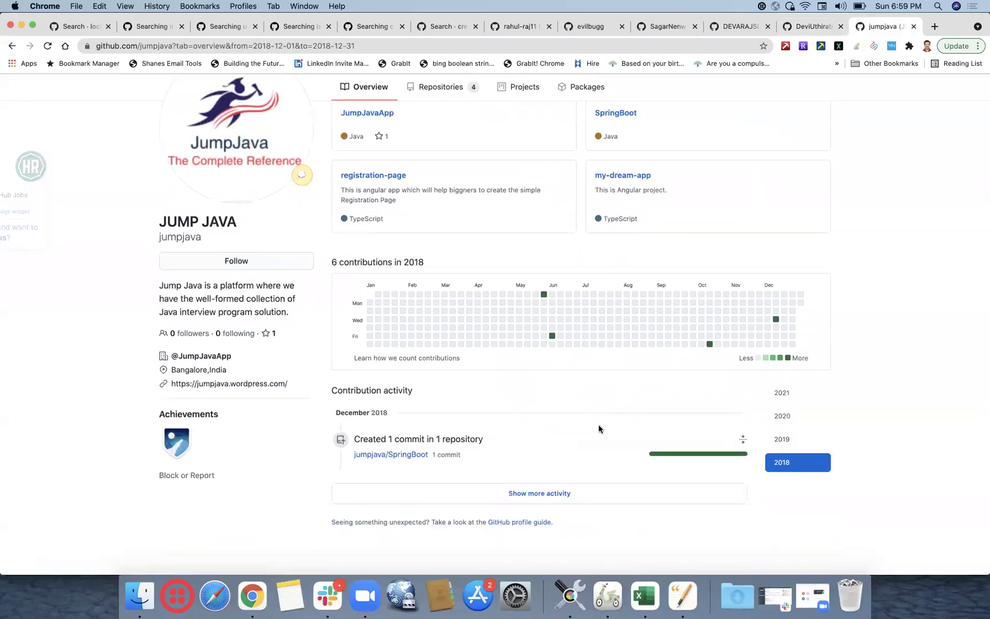
scroll(598, 424, down, 2)
click(588, 449)
scroll(588, 444, down, 3)
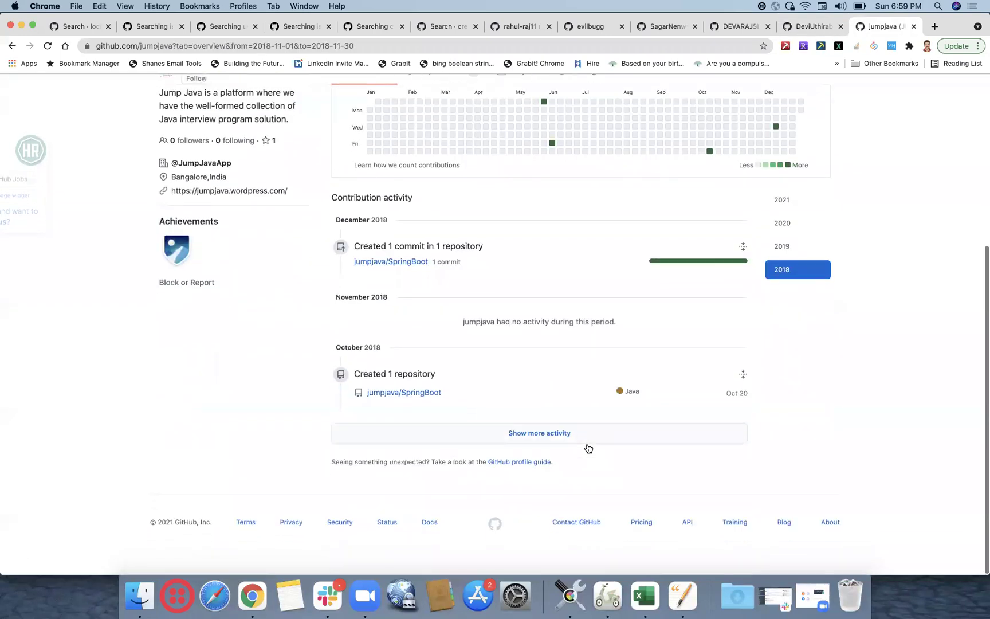
click(588, 450)
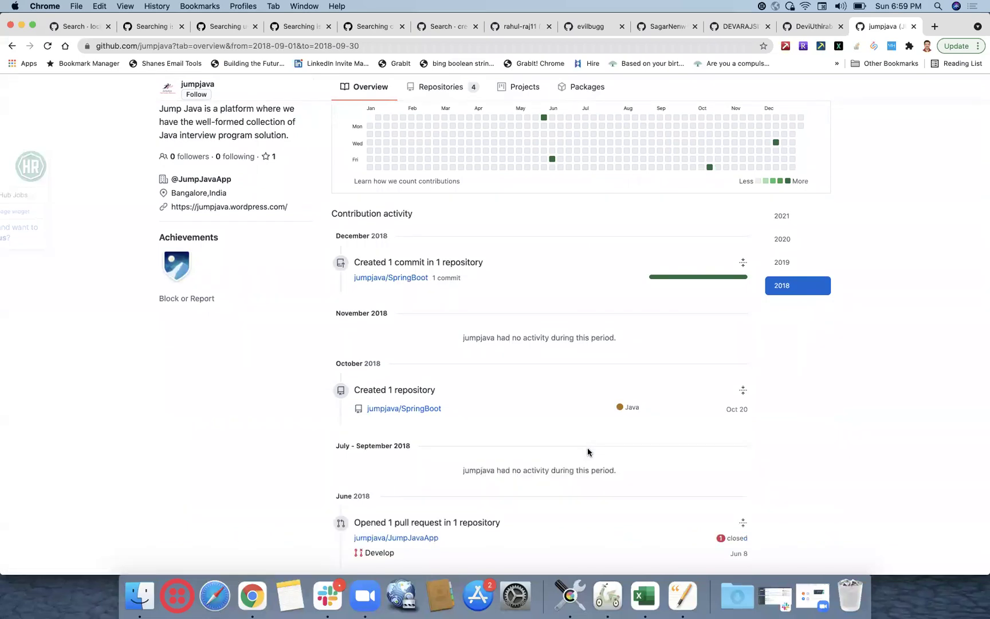
scroll(587, 450, down, 3)
click(585, 455)
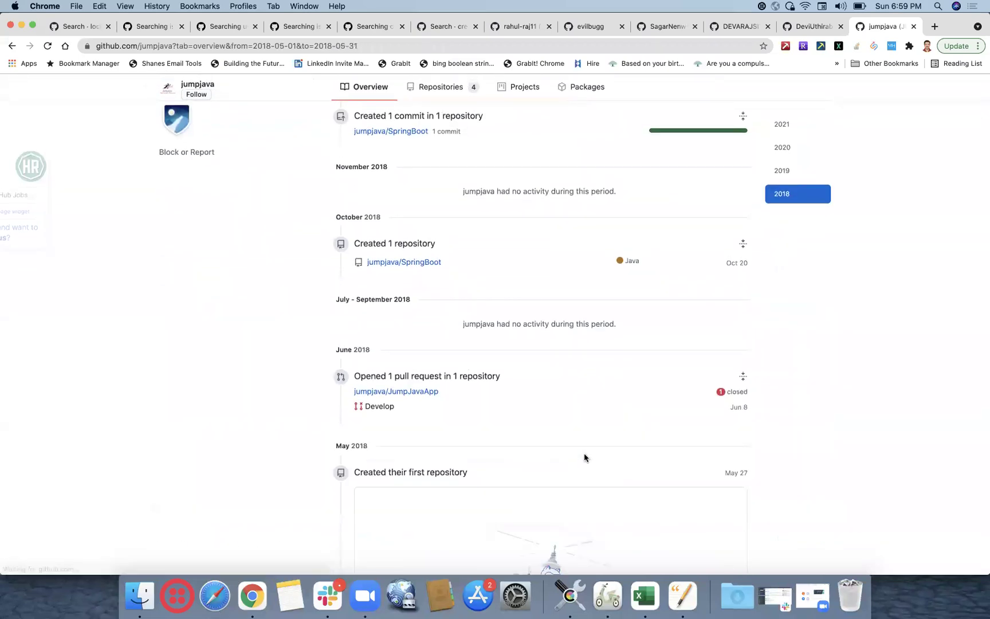
scroll(584, 452, down, 6)
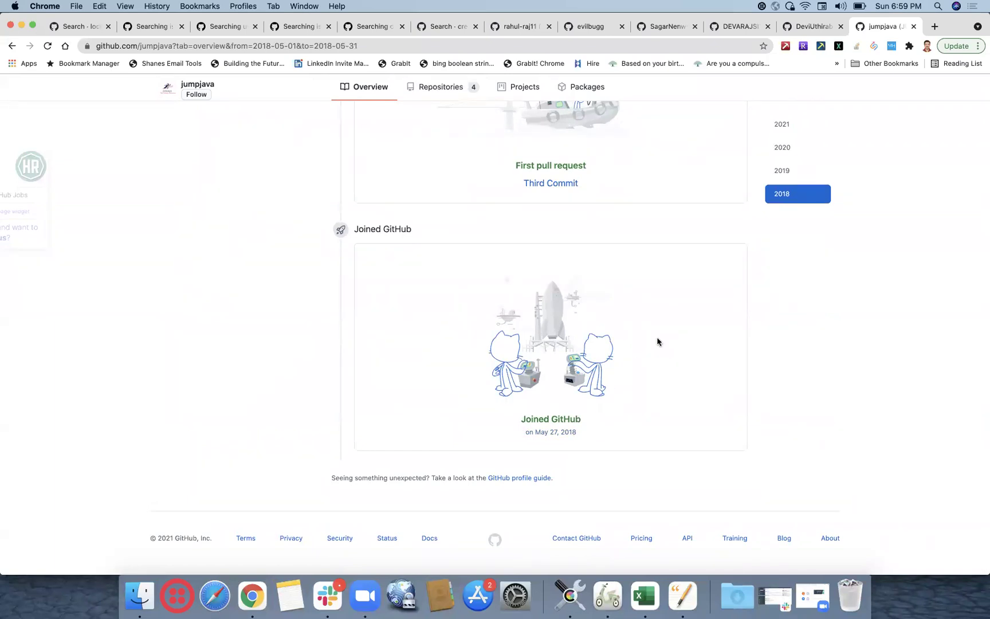
Load the second opened profile's earlier activity from 2021 back to 2018 and check its GitHub joining date.
click(585, 26)
scroll(620, 317, down, 10)
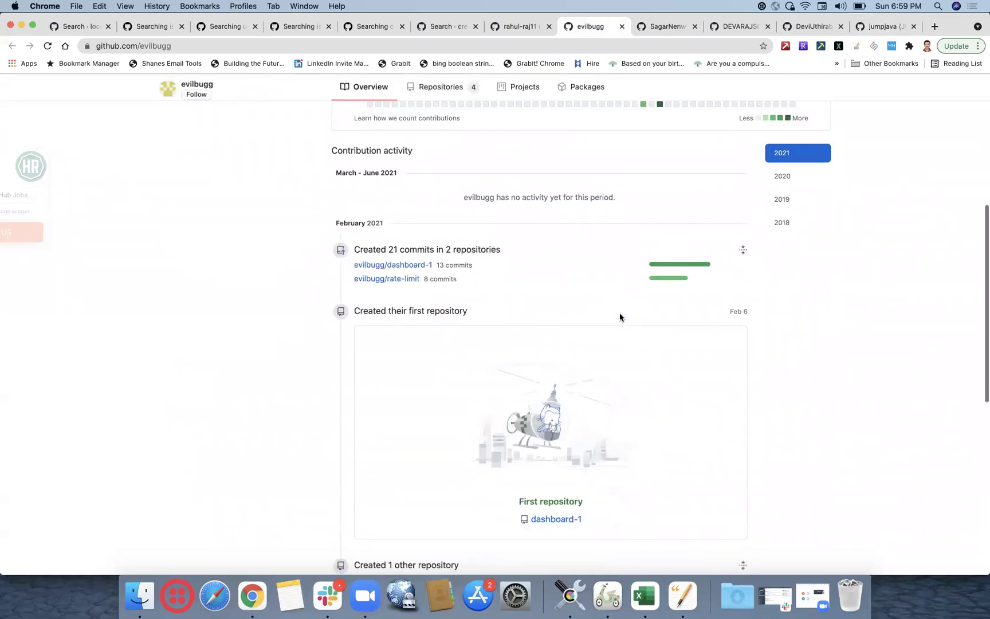
scroll(620, 317, down, 5)
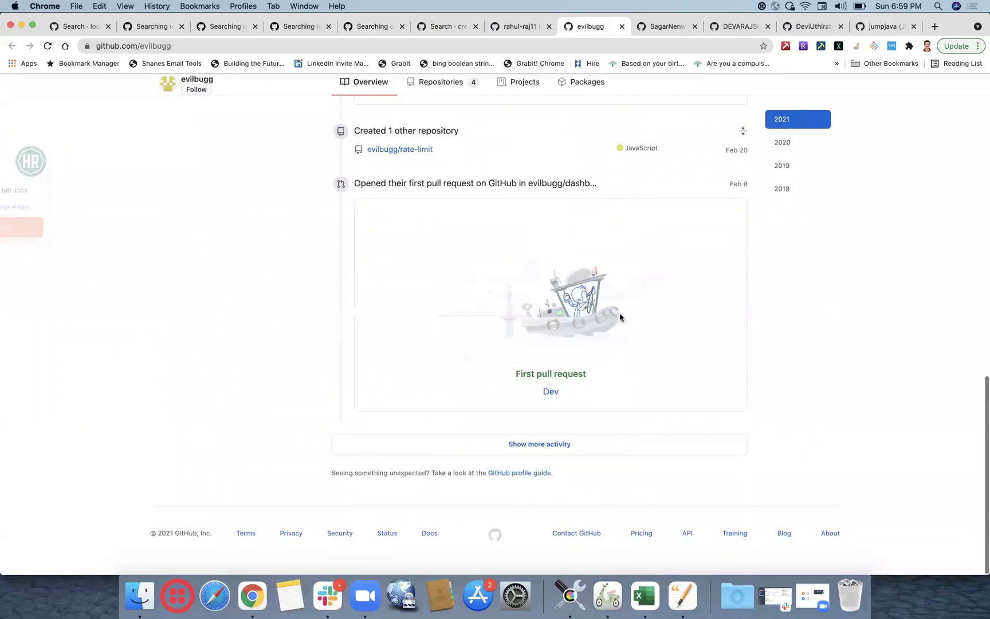
click(578, 459)
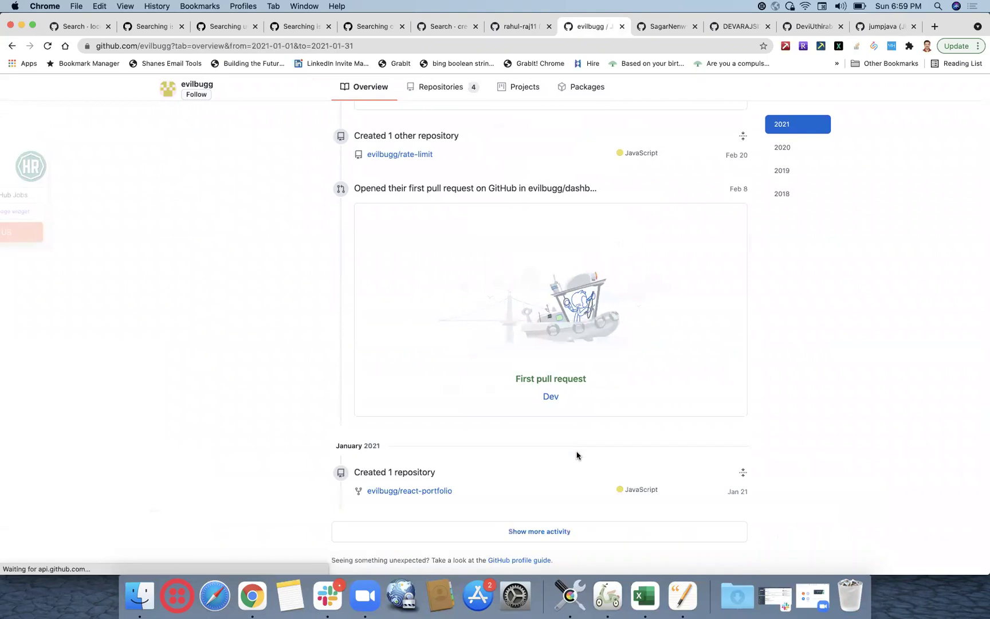
scroll(578, 453, down, 2)
click(577, 446)
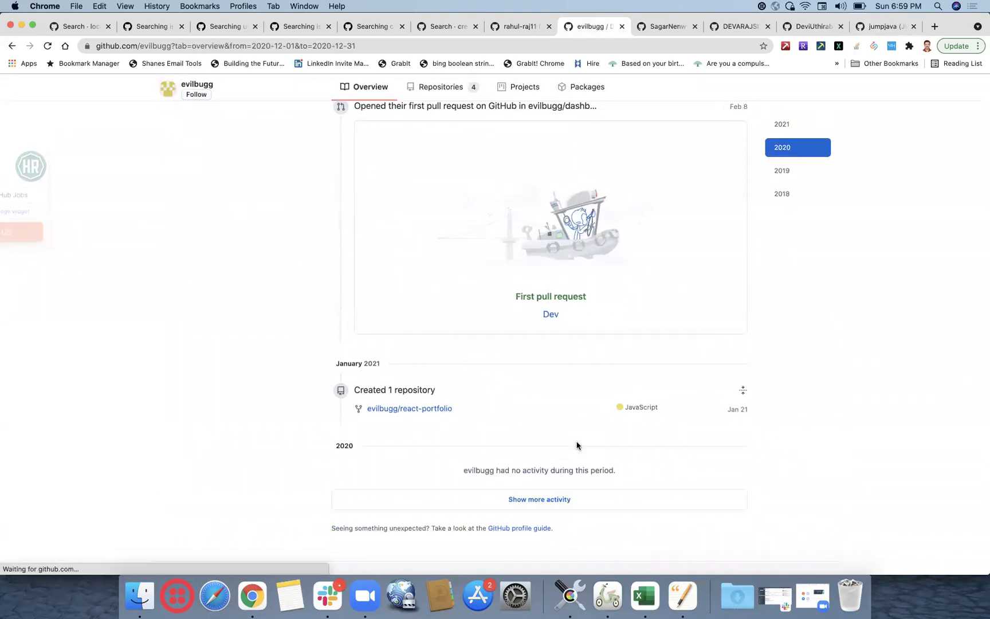
scroll(577, 447, down, 2)
click(578, 447)
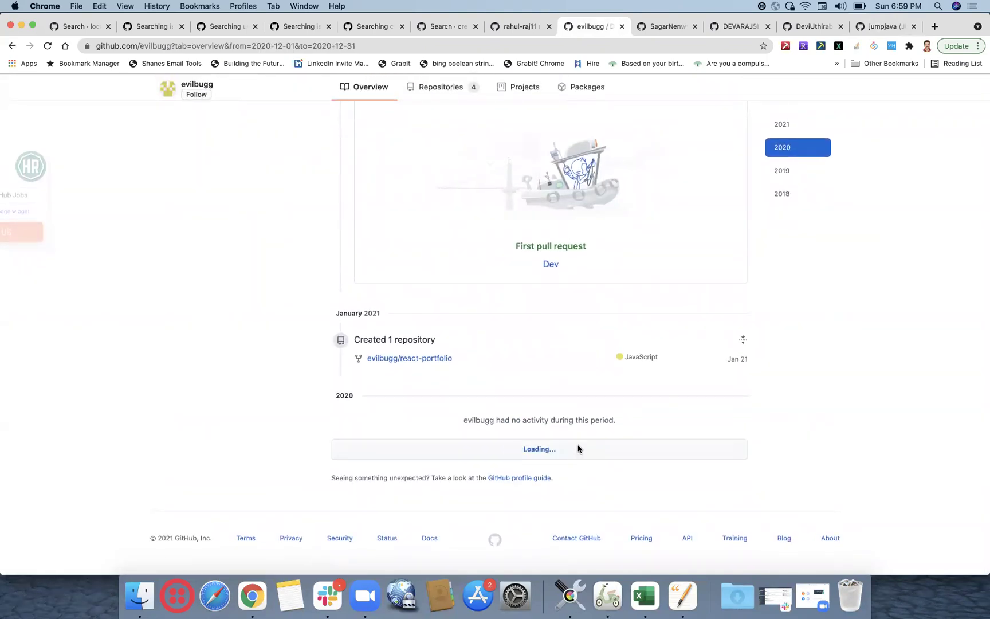
scroll(578, 447, down, 2)
click(577, 447)
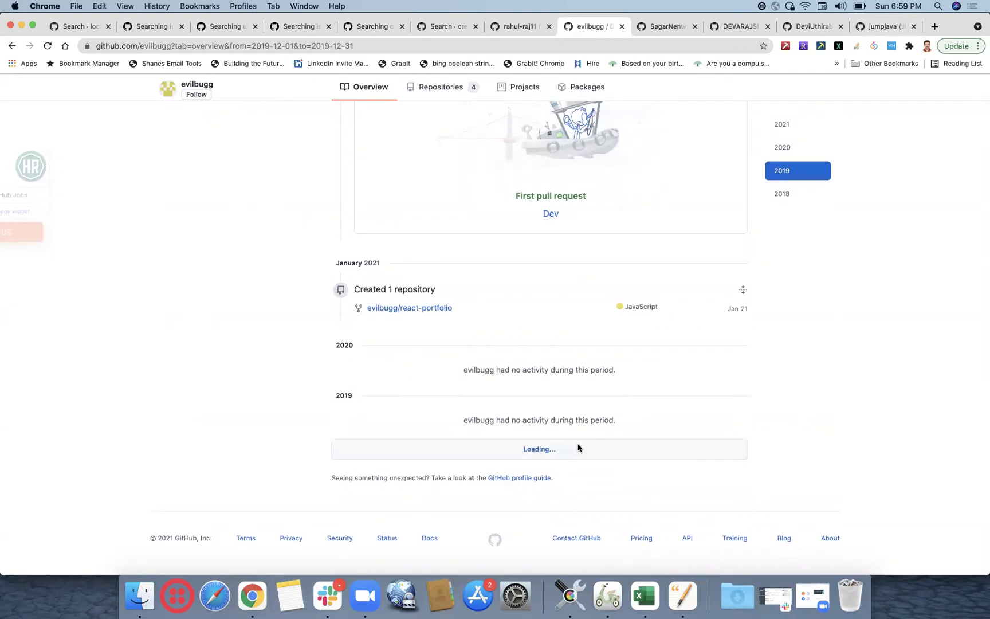
scroll(578, 447, down, 6)
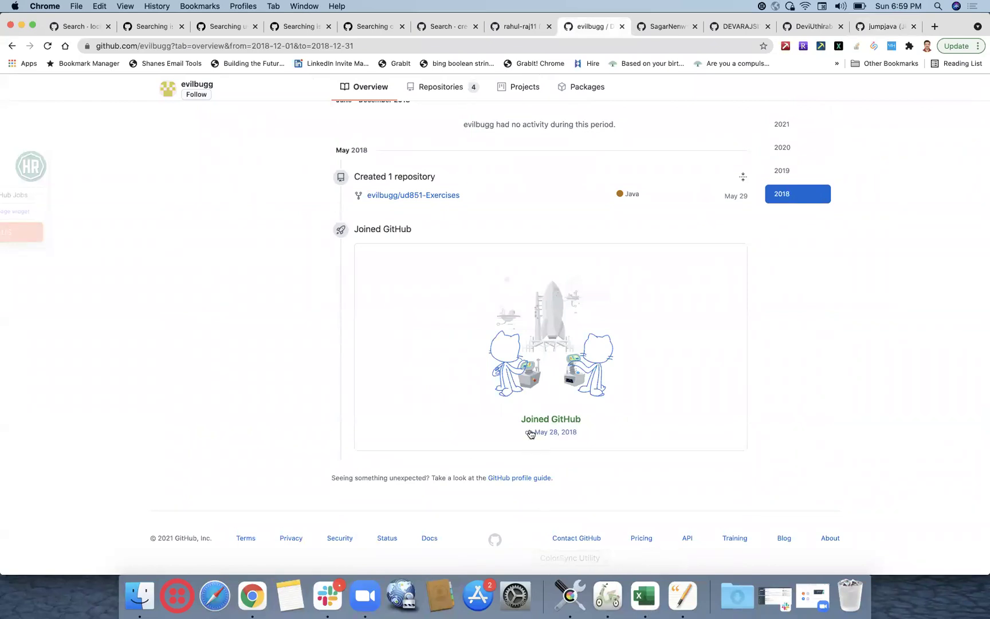
scroll(206, 219, up, 15)
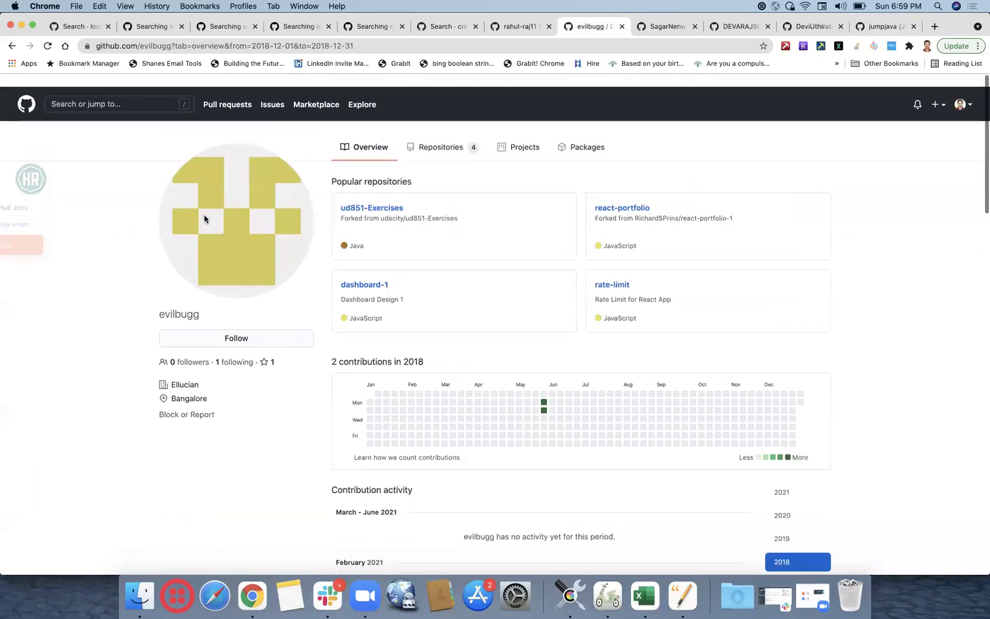
Copy the GitHub query created:2015-05-01..2018-05-30 language:java location:bangalore from the user search and add it as a new line in the Moped notes.
click(450, 27)
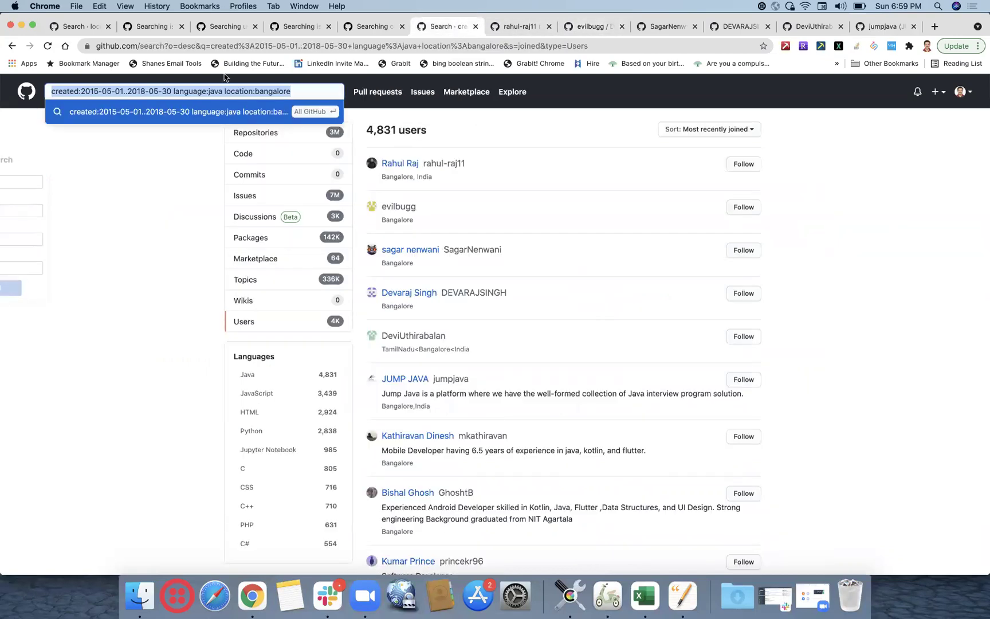
click(168, 91)
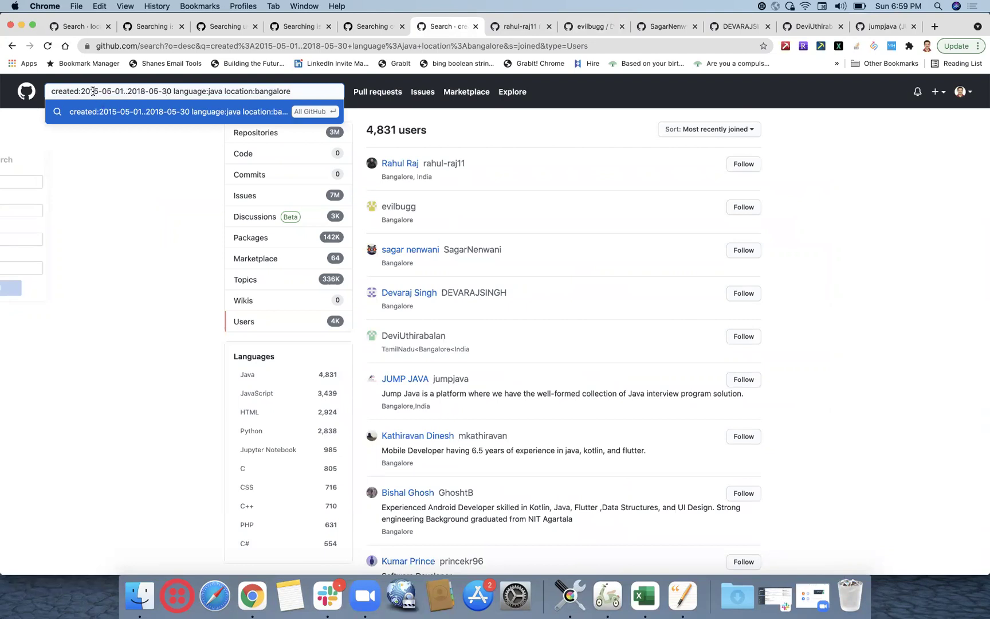
click(617, 602)
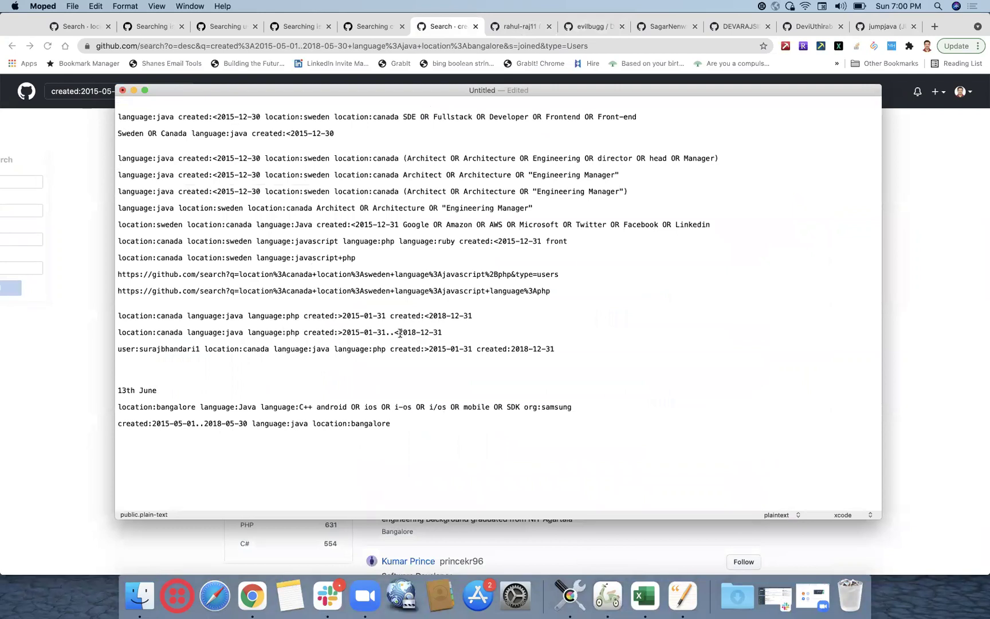
click(96, 194)
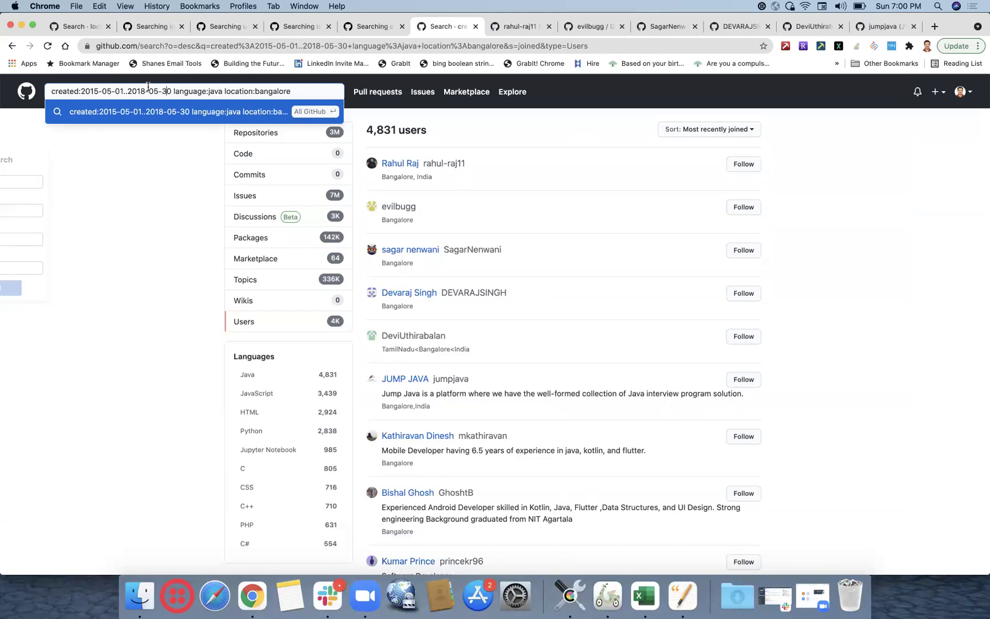
key(super+a)
key(super+c)
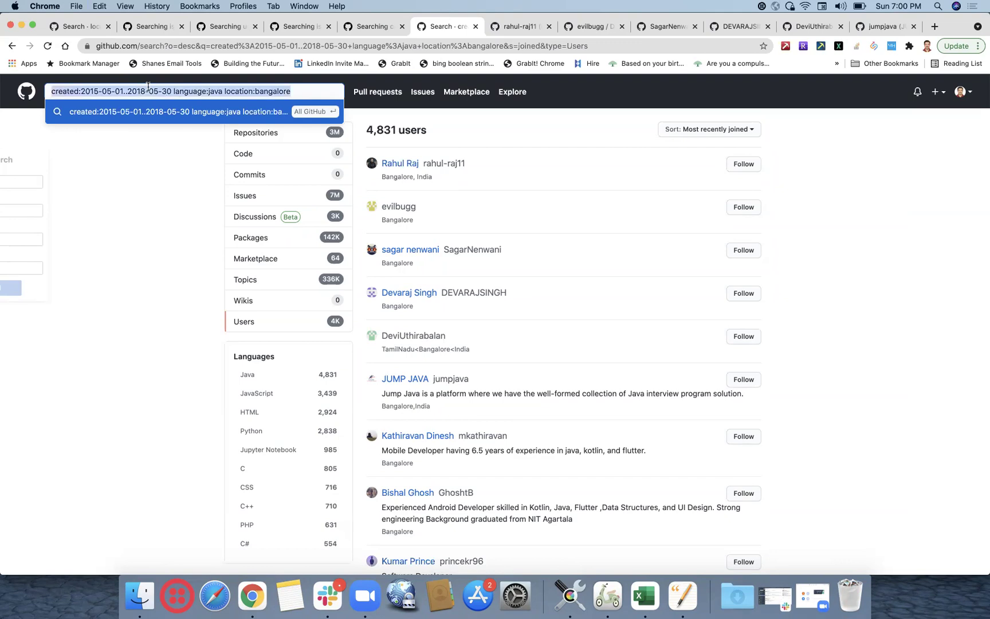
click(597, 581)
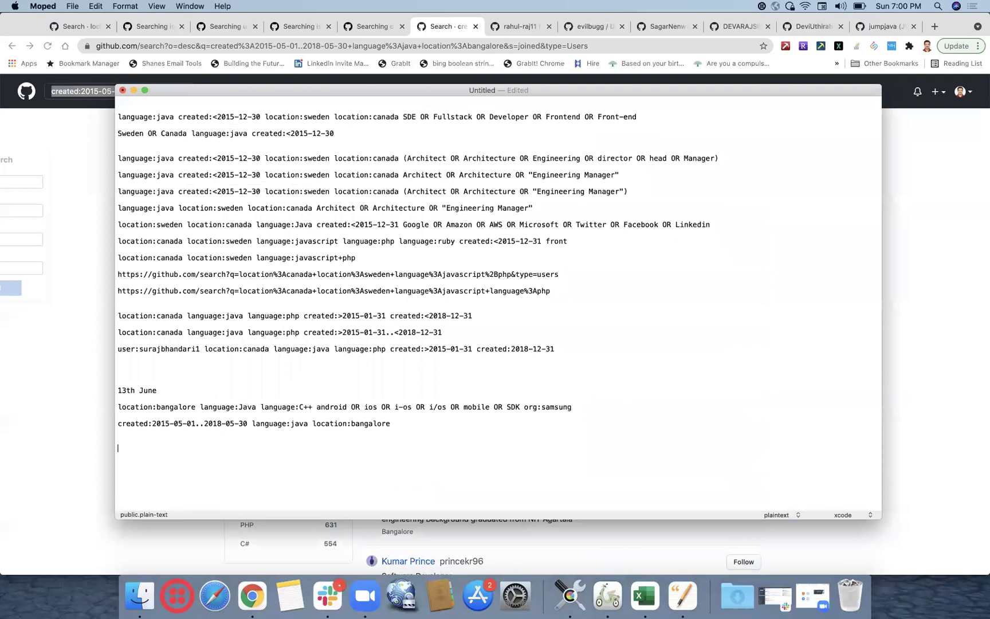
key(super+v)
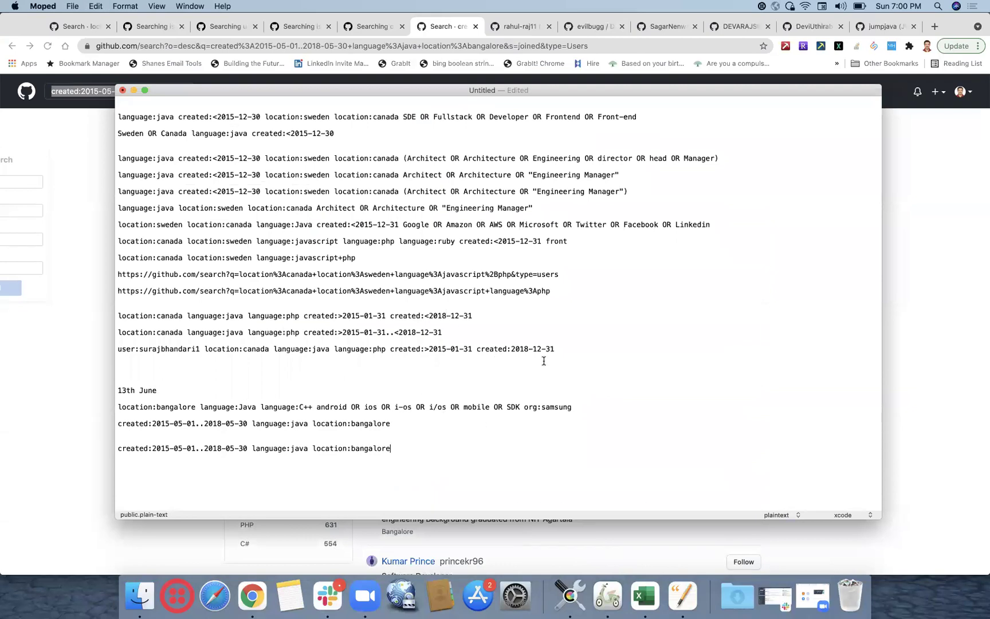
Copy location:canada language:java language:php created:>2015-01-31..<2018-12-31 from the notes and run it as the GitHub search in Chrome.
drag(449, 330, 113, 330)
key(super+c)
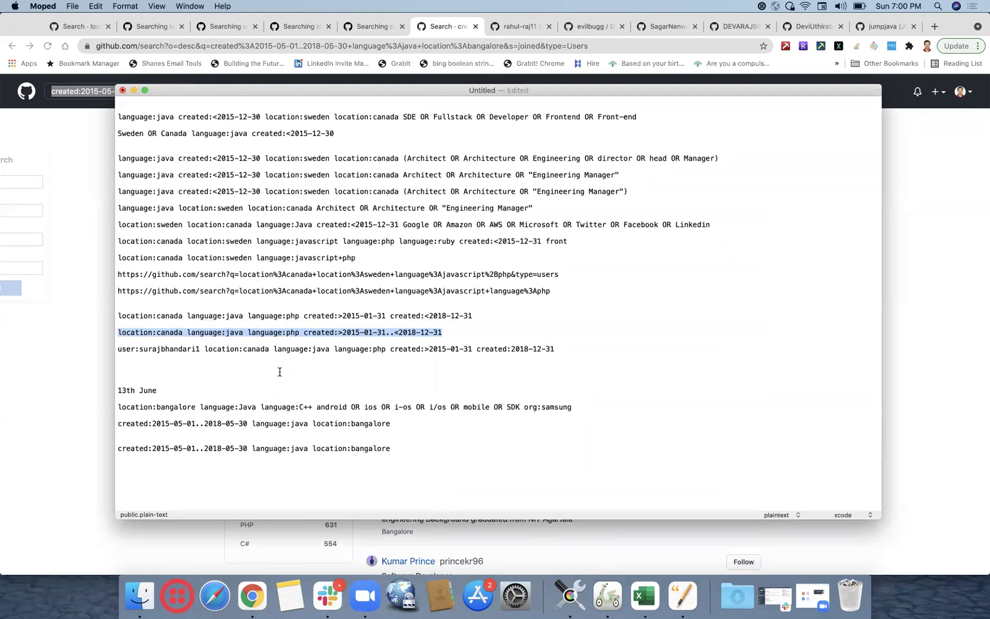
click(74, 94)
key(BackSpace)
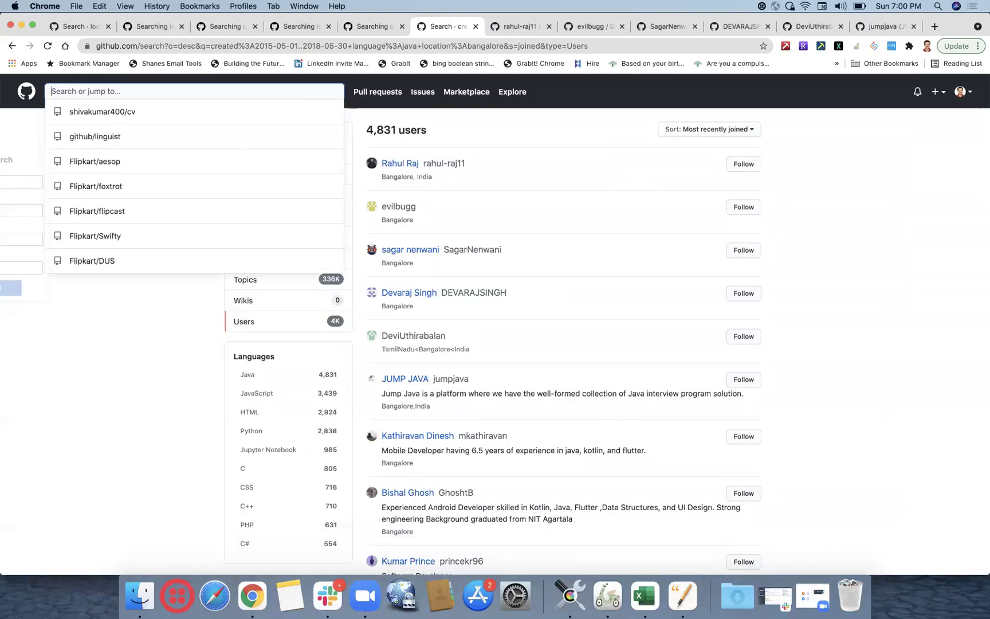
key(super+v)
key(Return)
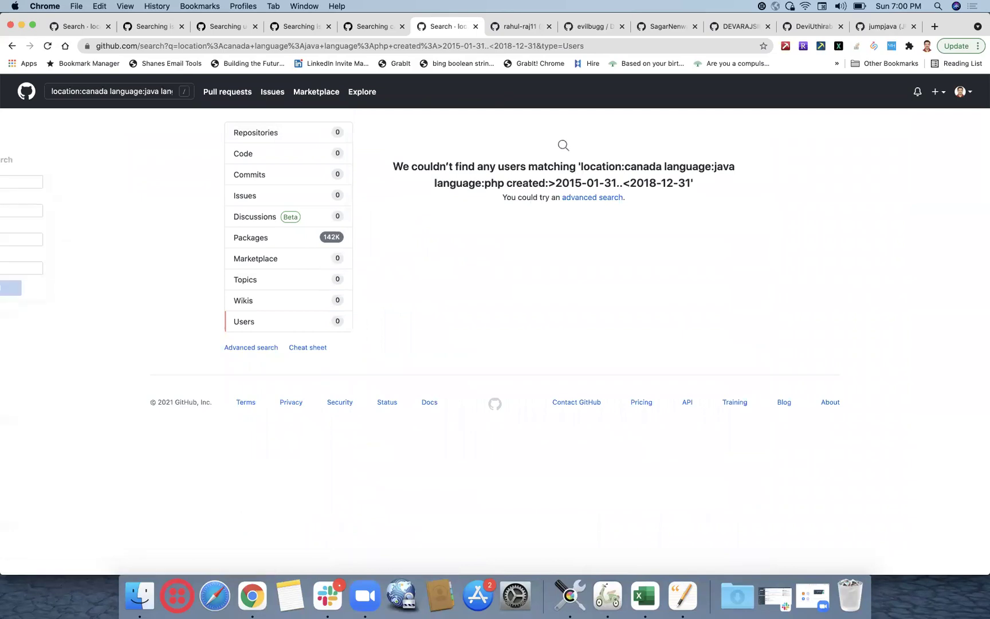
Remove the > and < signs so the query reads created:2015-01-31..2018-12-31, rerun it, and sort the users by most recently joined.
click(160, 91)
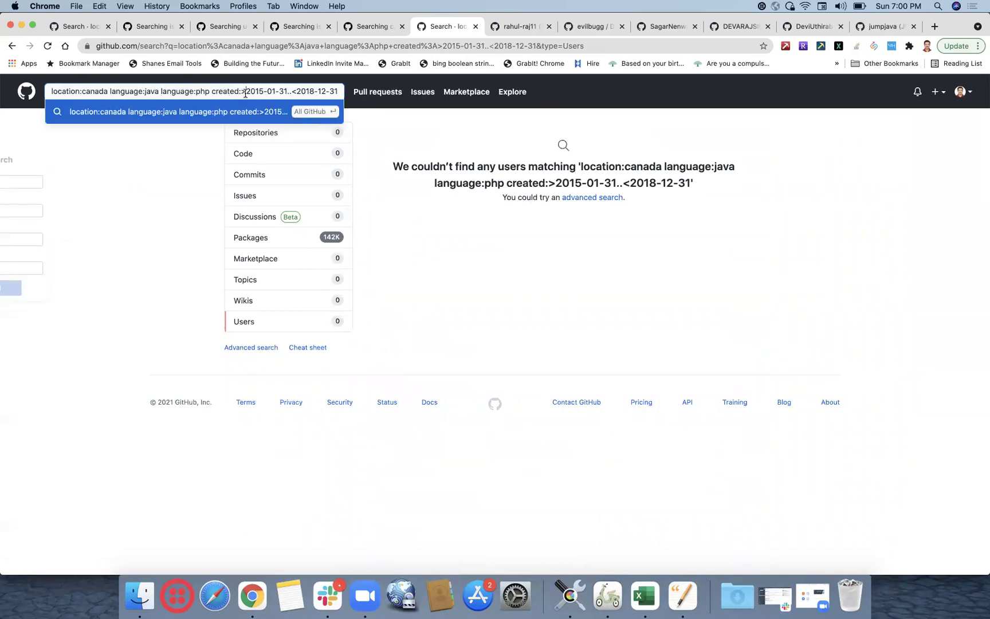
key(BackSpace)
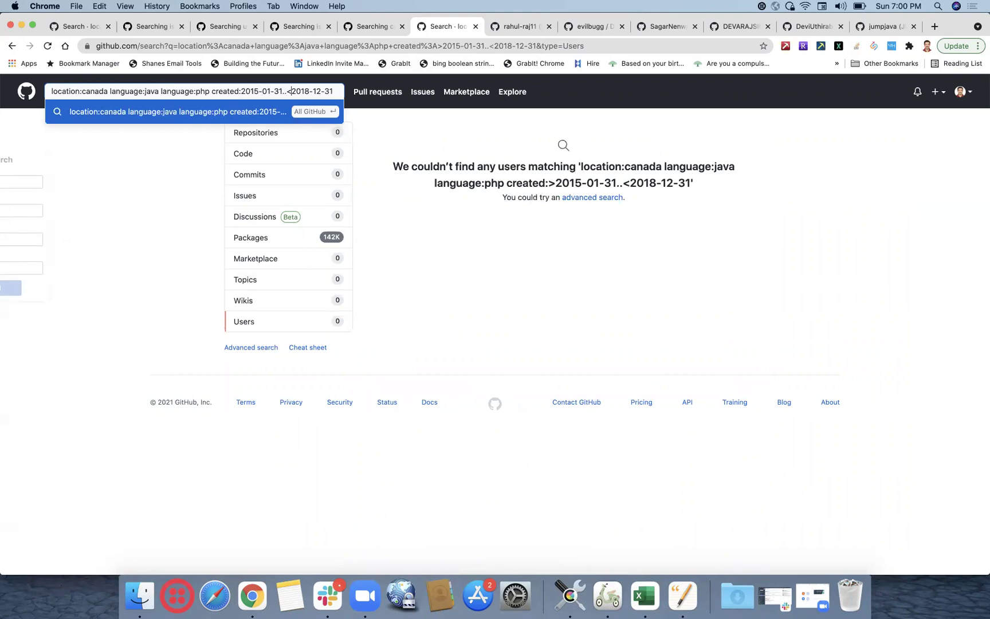
key(BackSpace)
key(Return)
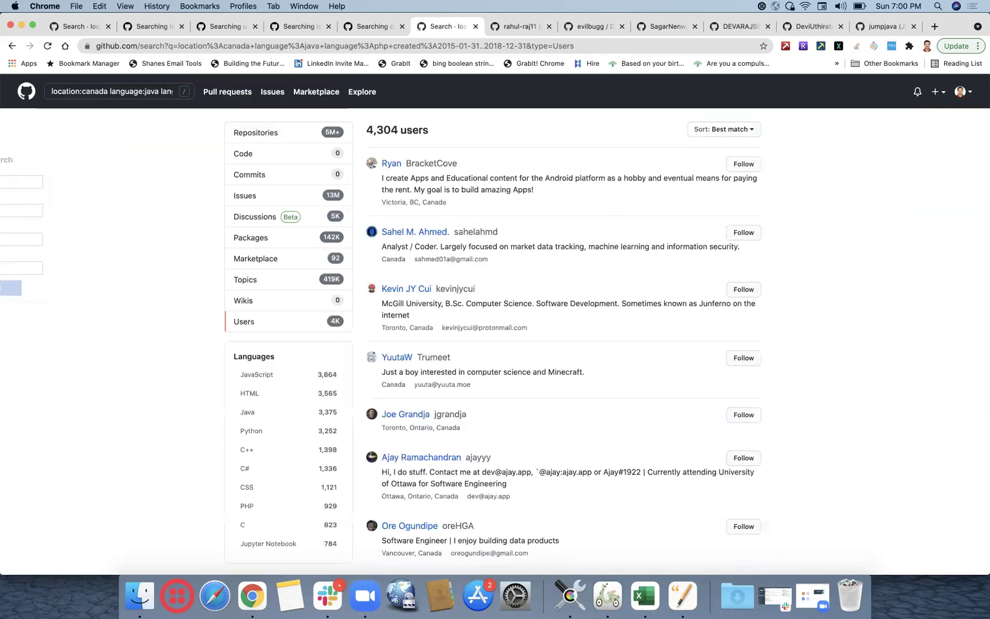
click(752, 130)
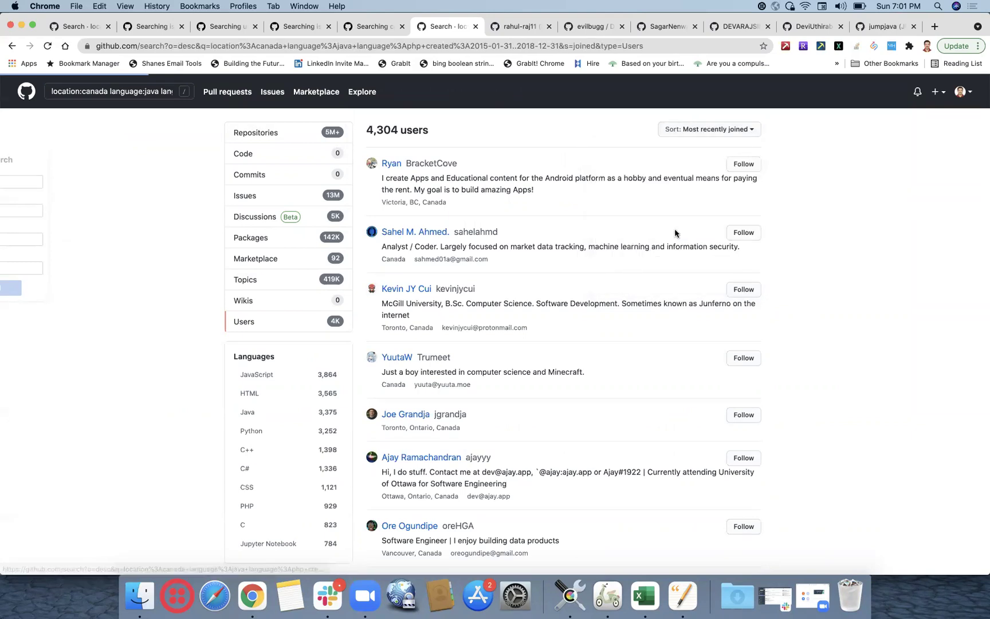
click(168, 94)
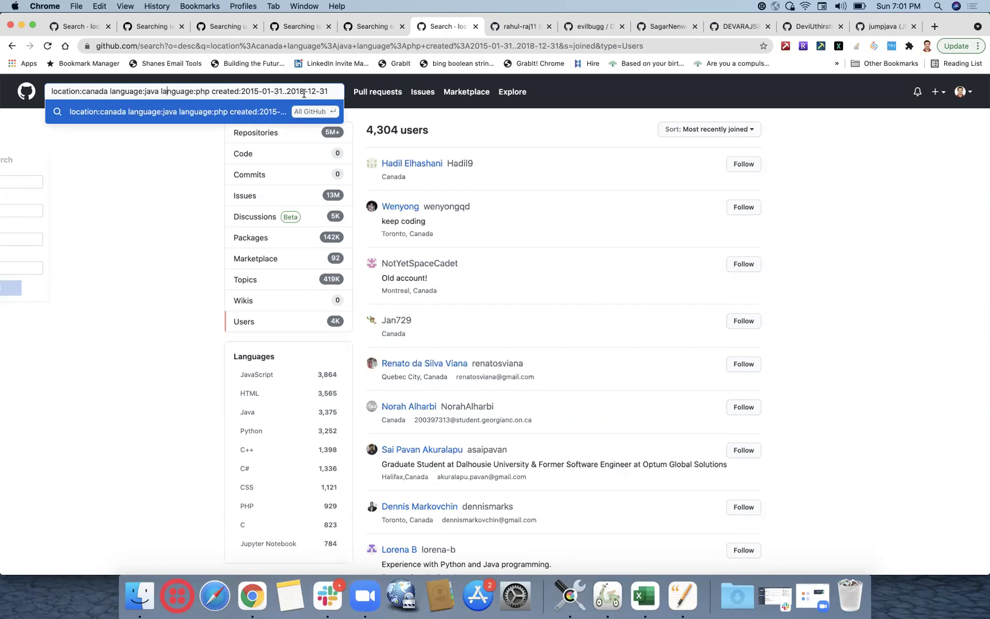
Close the six profile pages opened from the Bangalore search.
click(548, 27)
click(549, 26)
click(548, 26)
click(549, 26)
click(548, 26)
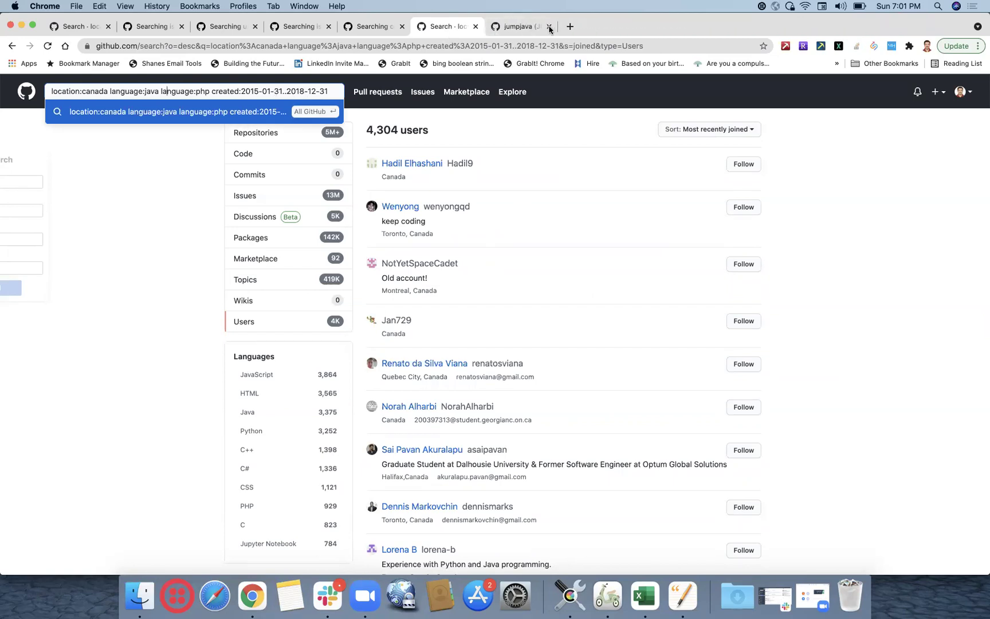
click(549, 27)
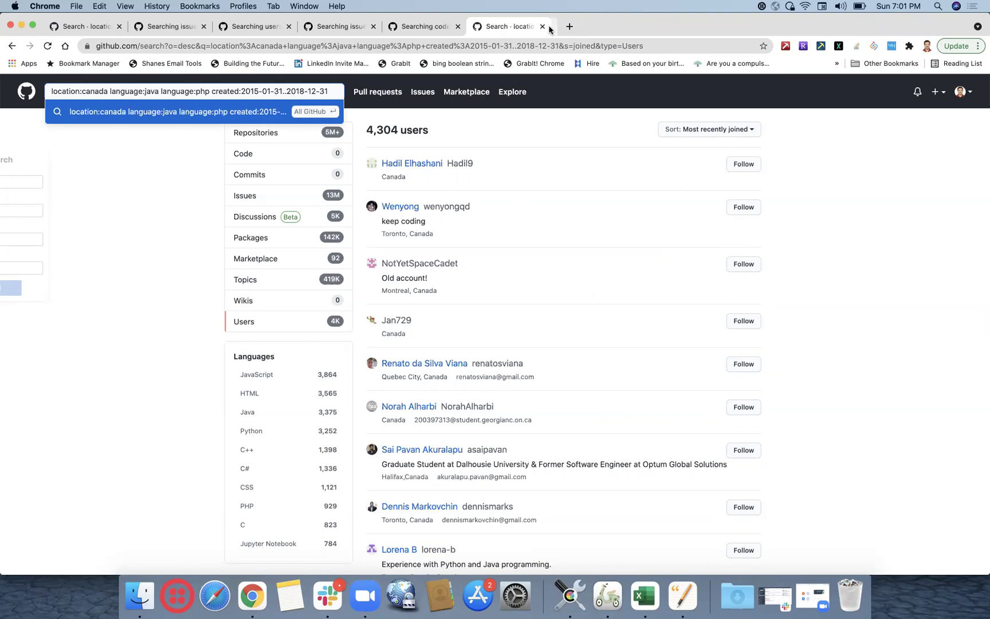
Open the profiles of the first four users in the Canada search results in separate background tabs.
right_click(426, 166)
click(444, 167)
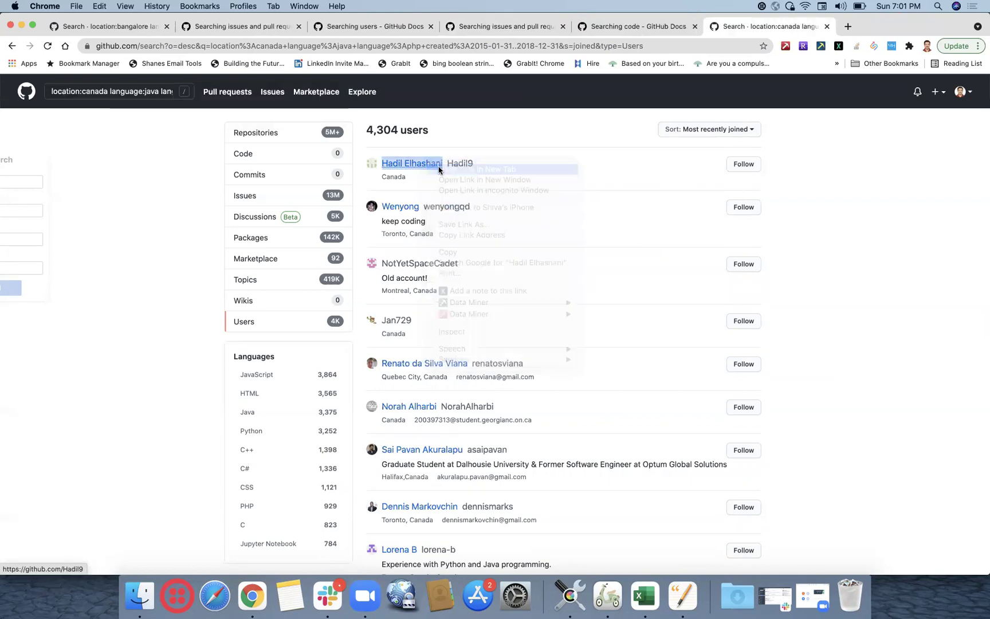
right_click(413, 213)
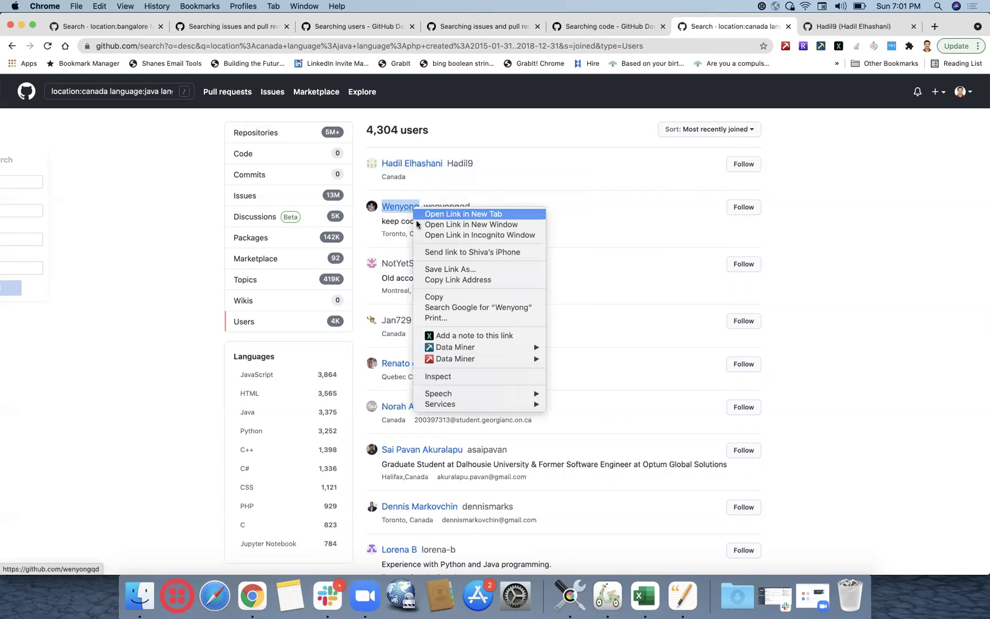
click(416, 215)
right_click(395, 267)
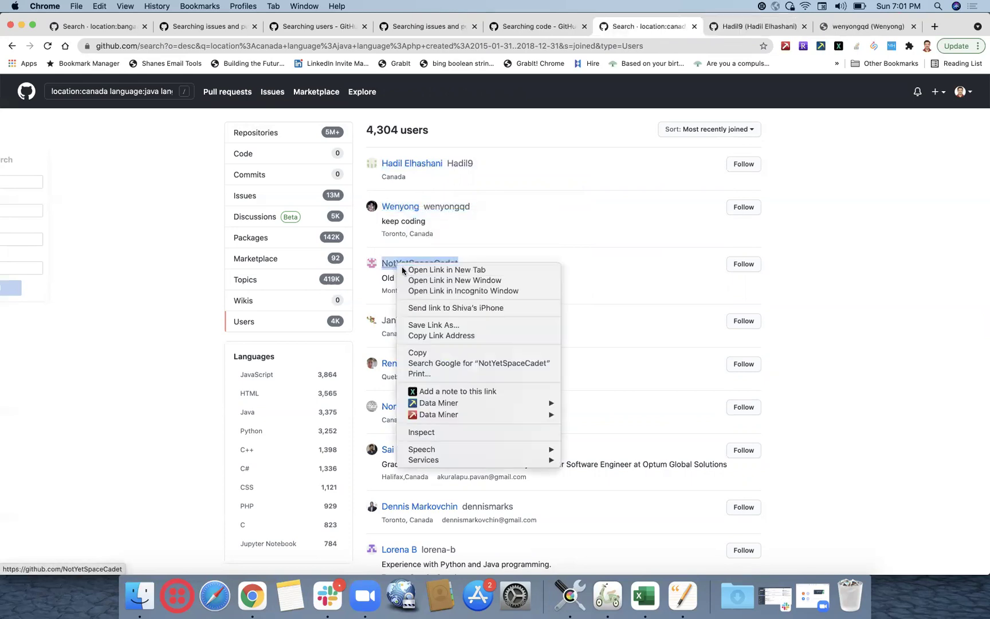
click(400, 271)
scroll(500, 260, down, 3)
right_click(390, 230)
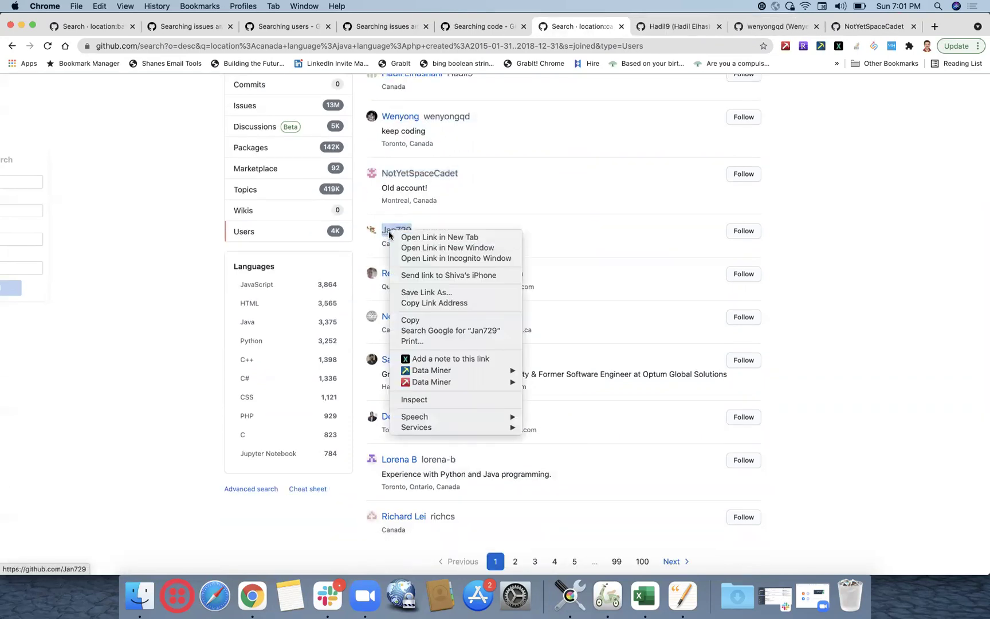
click(395, 232)
Open the fifth through eighth users' profiles in separate background tabs, and show page 5 of the search results.
scroll(487, 222, down, 3)
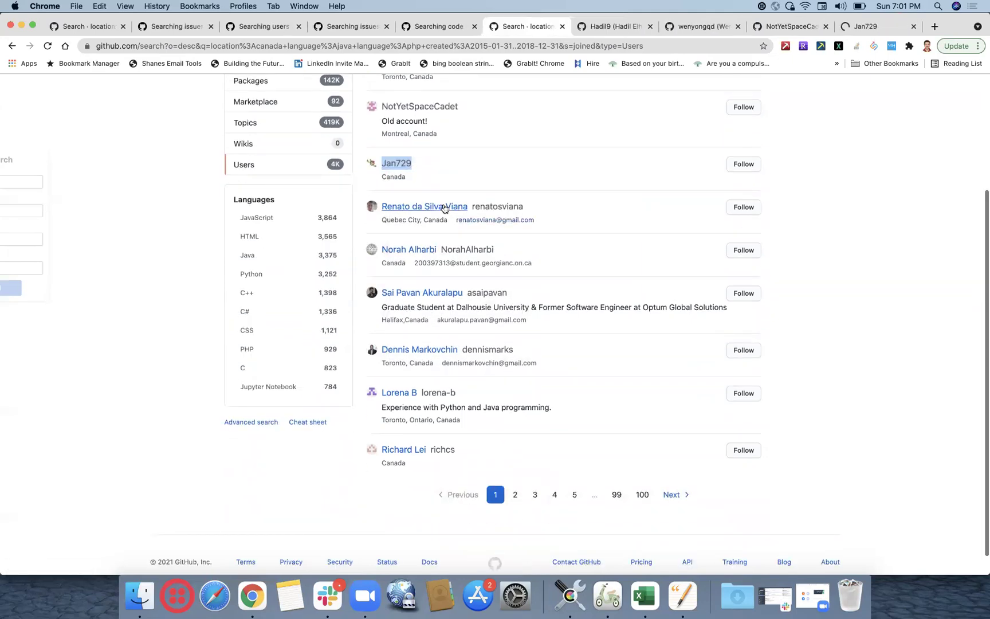
right_click(444, 208)
click(451, 210)
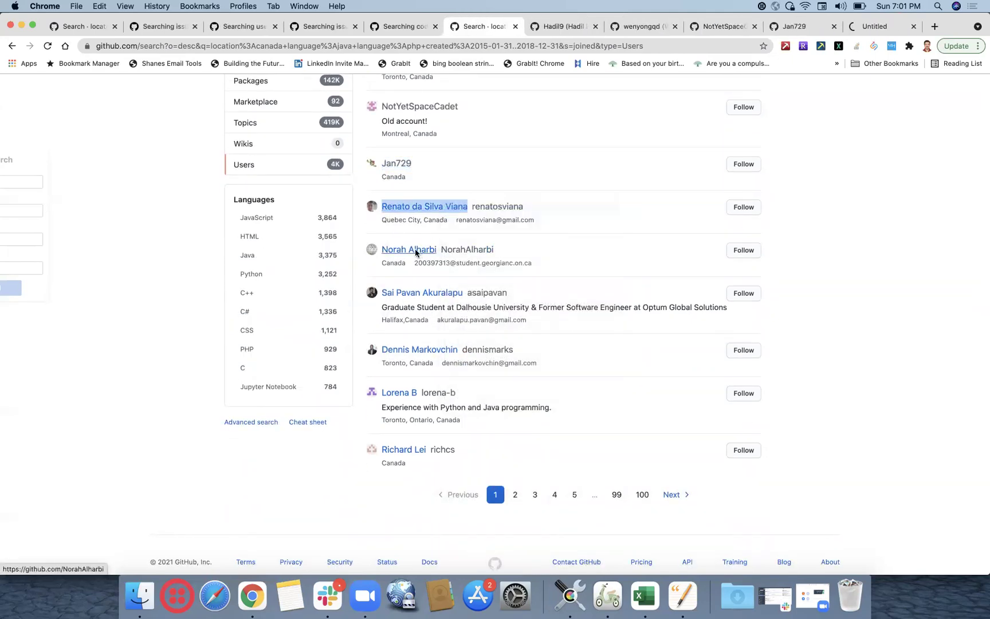
right_click(416, 252)
click(513, 254)
scroll(424, 269, down, 1)
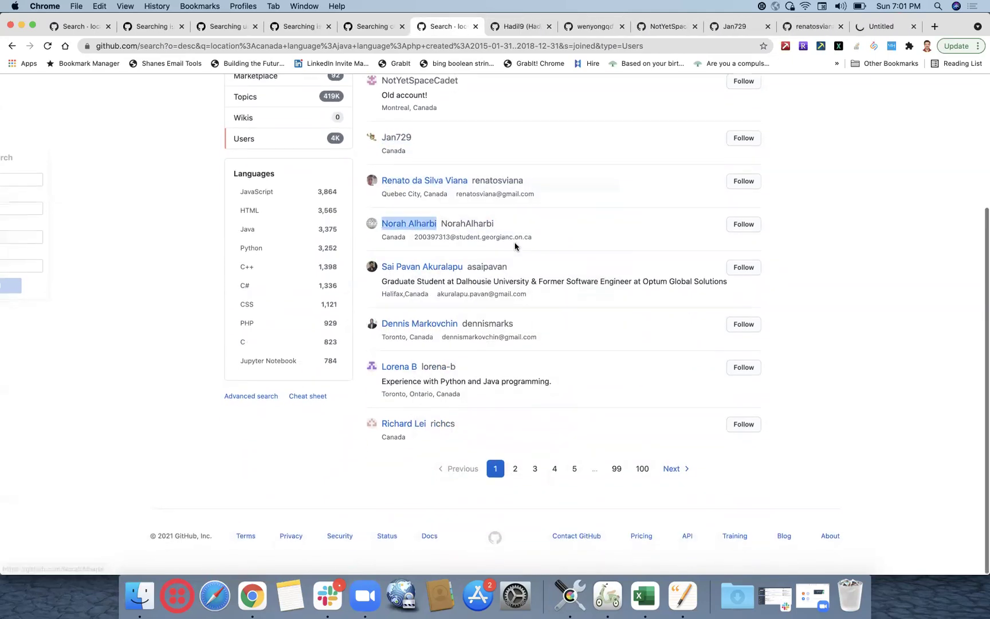
right_click(426, 272)
click(441, 274)
scroll(657, 181, up, 8)
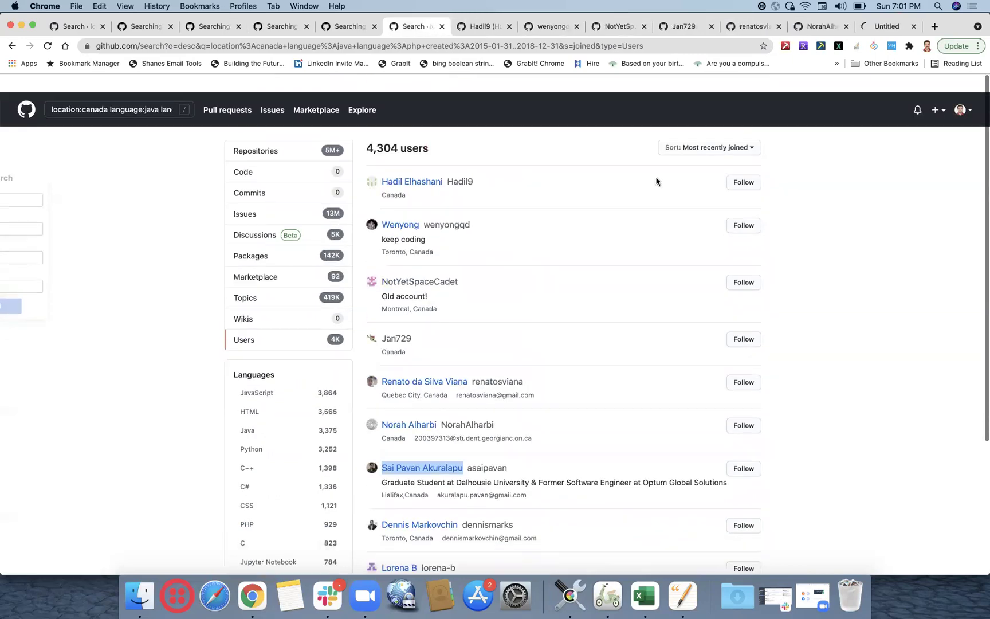
scroll(630, 206, down, 1)
scroll(578, 285, down, 6)
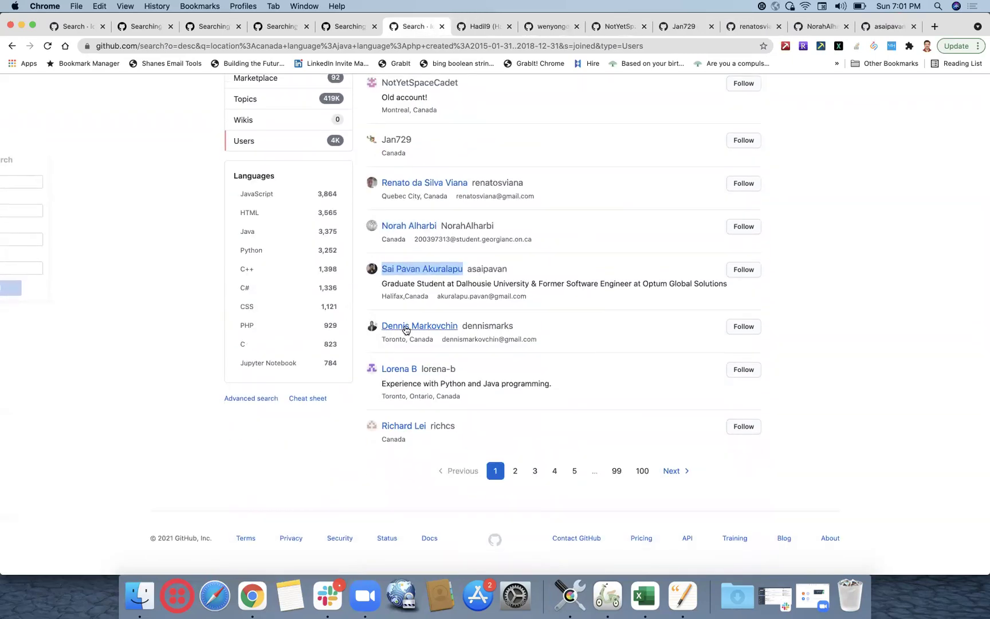
right_click(406, 329)
click(409, 335)
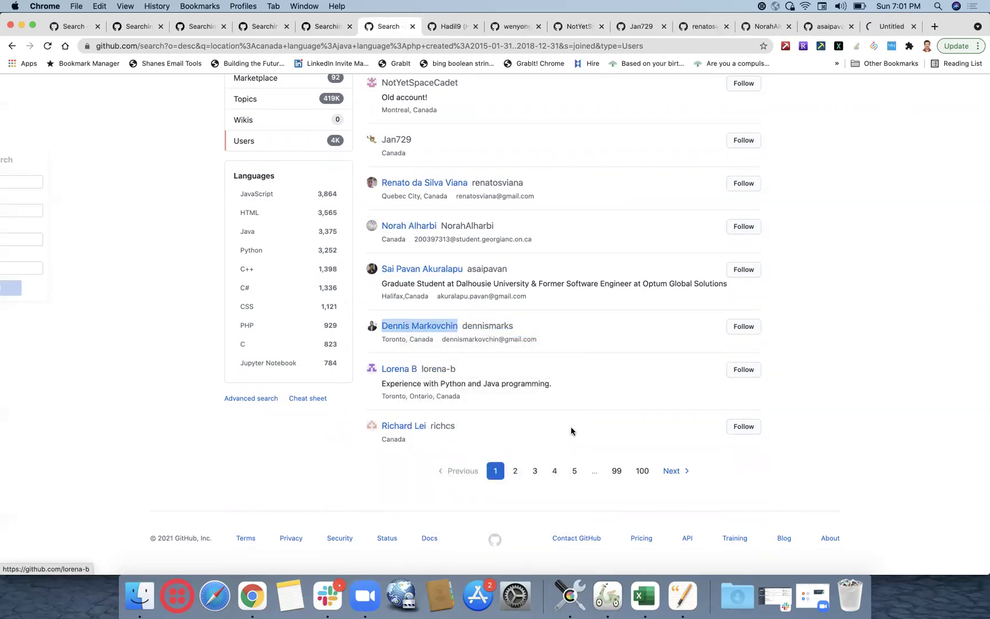
click(574, 471)
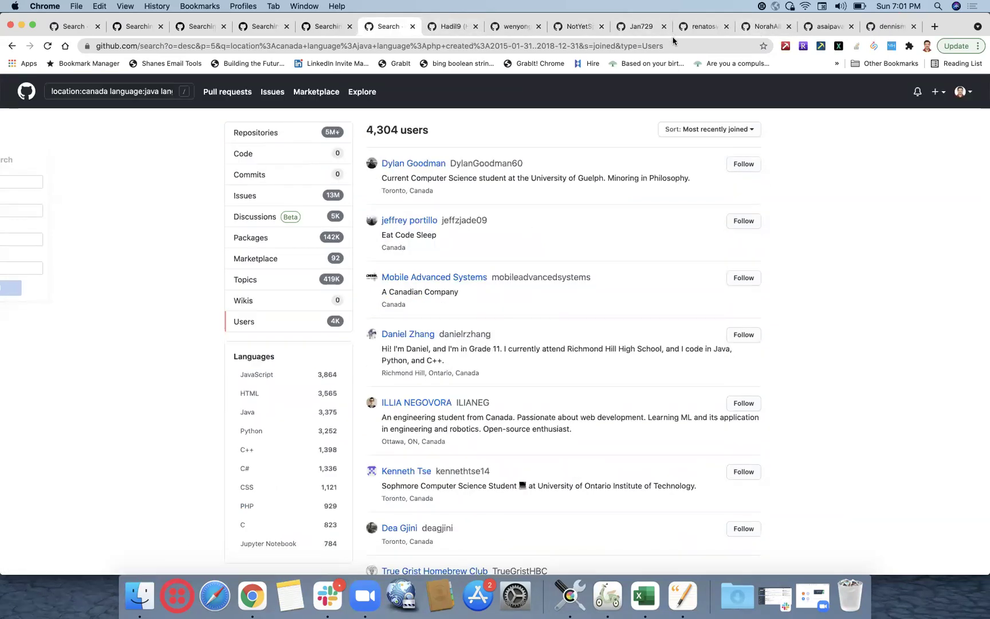
Bring up the last opened profile, and add location:canada language:java language:php created:2015-01-31..2018-12-31 as a new last line in the Moped notes.
click(888, 31)
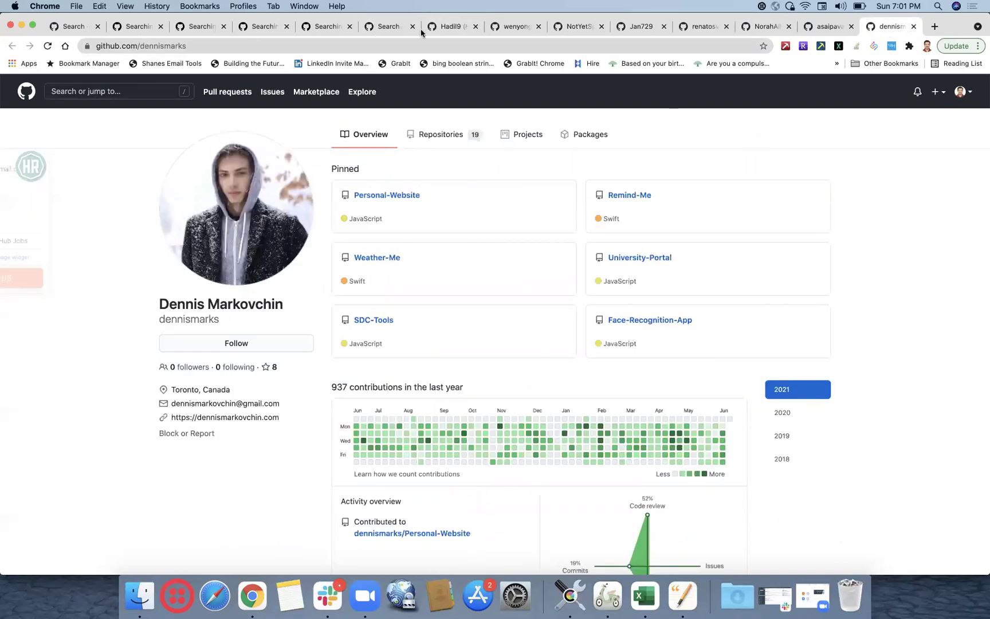
click(613, 606)
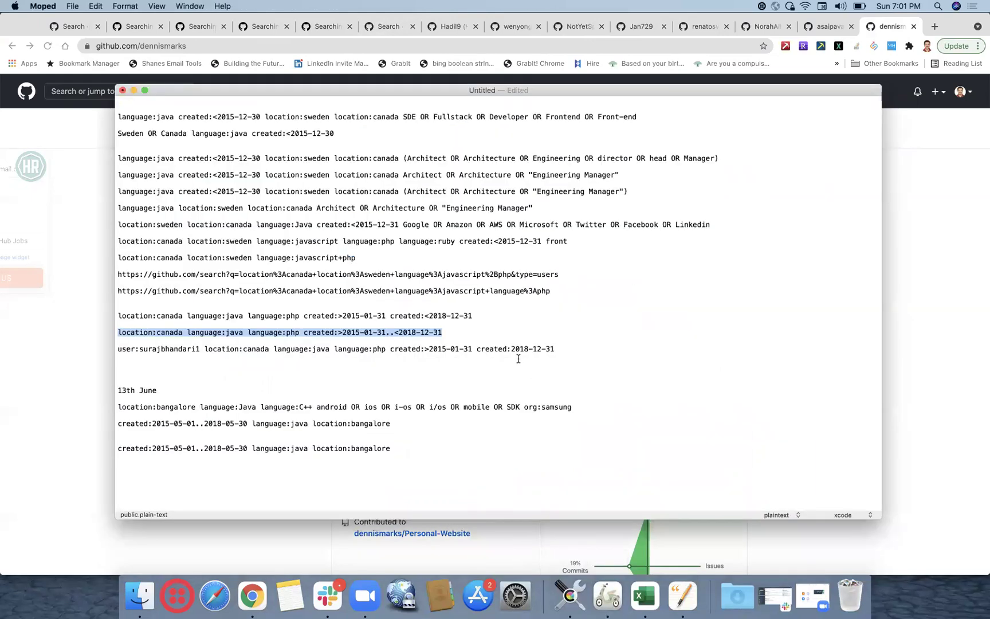
click(413, 449)
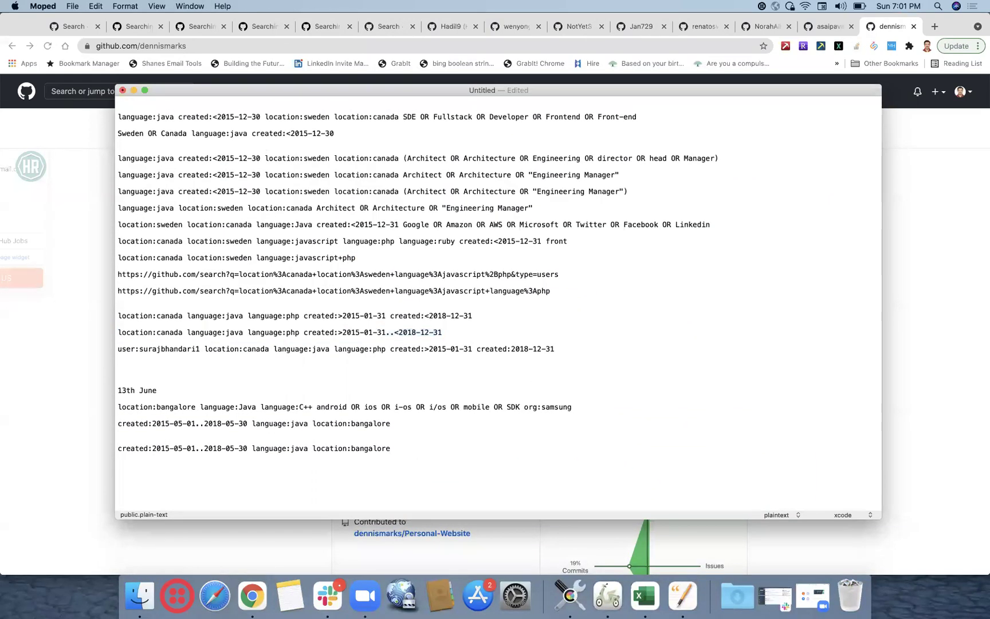
text(location:canada language:java language:php created:>2015-01-31..<2018-12-31)
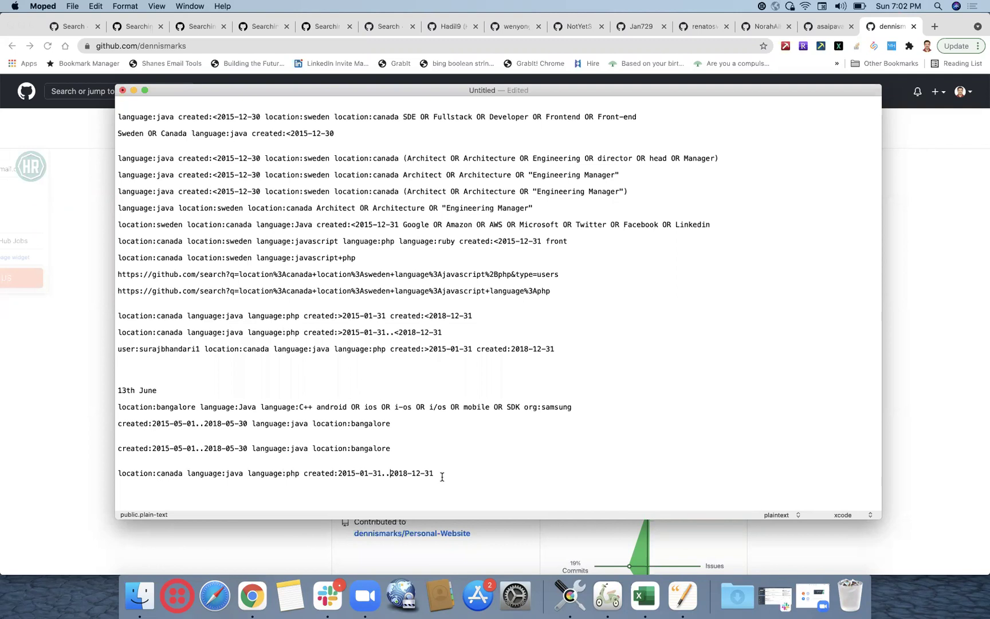
Return to Chrome and check the GitHub joining date in the 2018 activity of the eighth opened profile, the Toronto user.
click(954, 232)
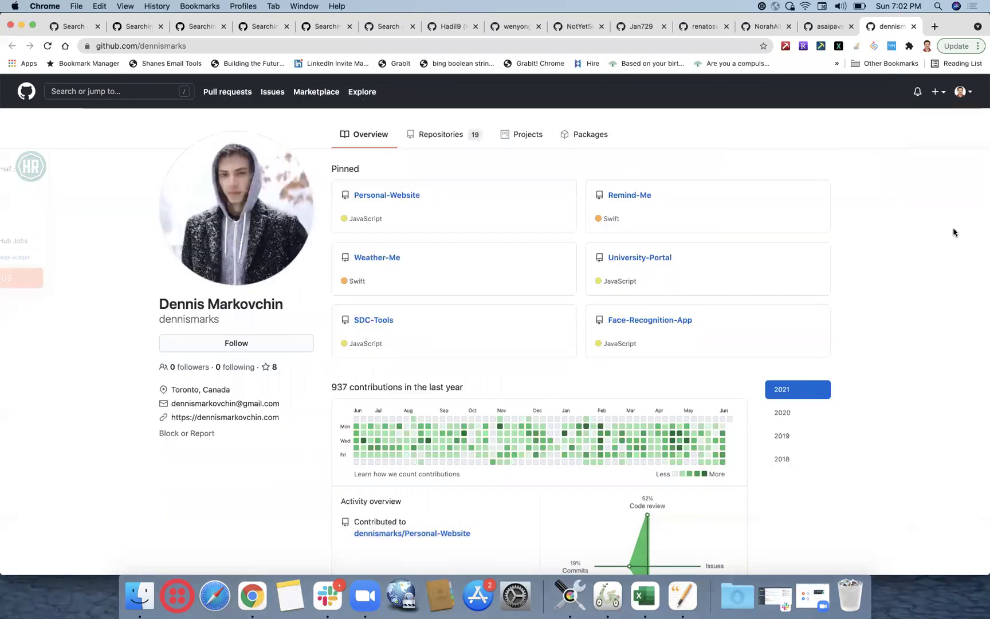
scroll(954, 232, down, 5)
click(798, 293)
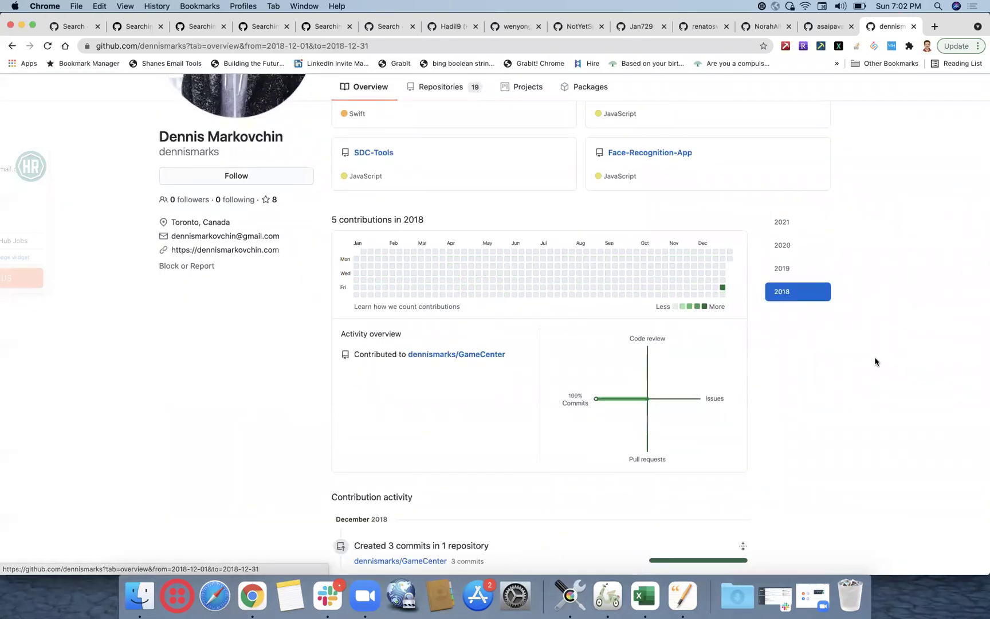
scroll(874, 356, down, 10)
scroll(875, 358, down, 3)
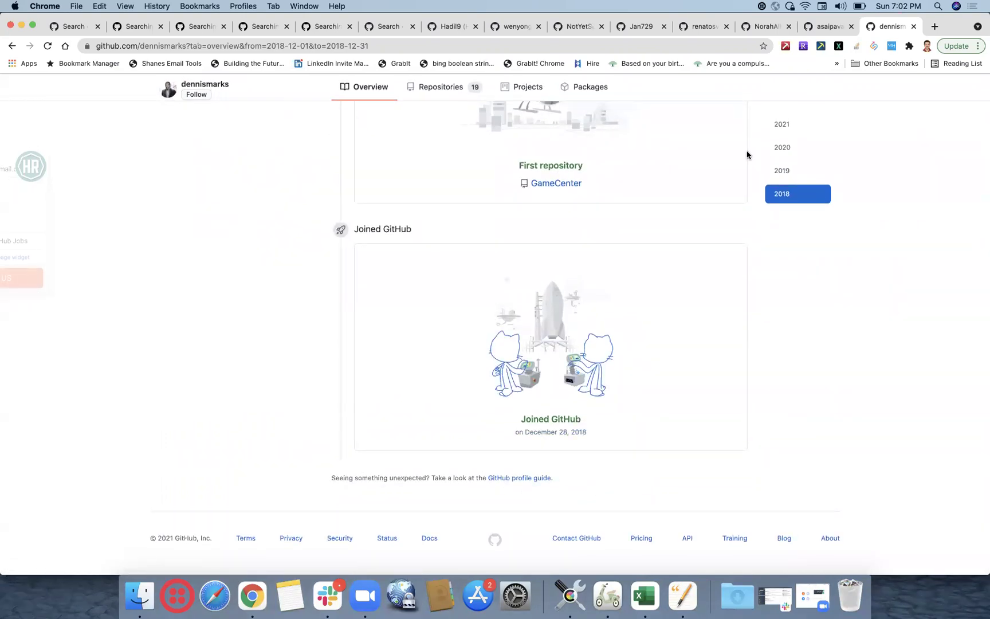
Check the GitHub joining date in the 2018 activity of the seventh opened profile, the Halifax user.
click(817, 27)
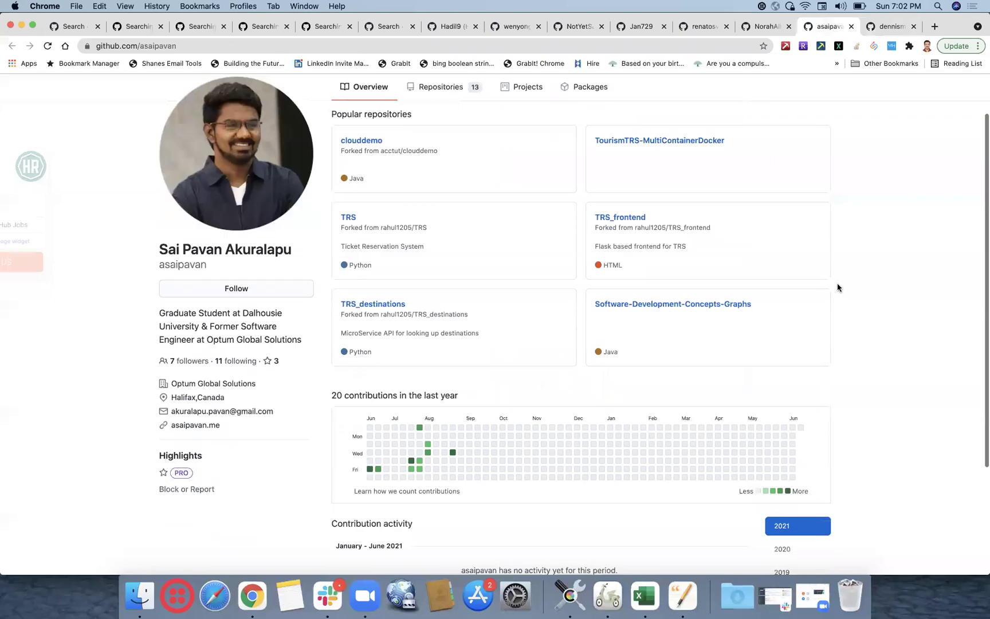
scroll(839, 286, down, 5)
click(782, 445)
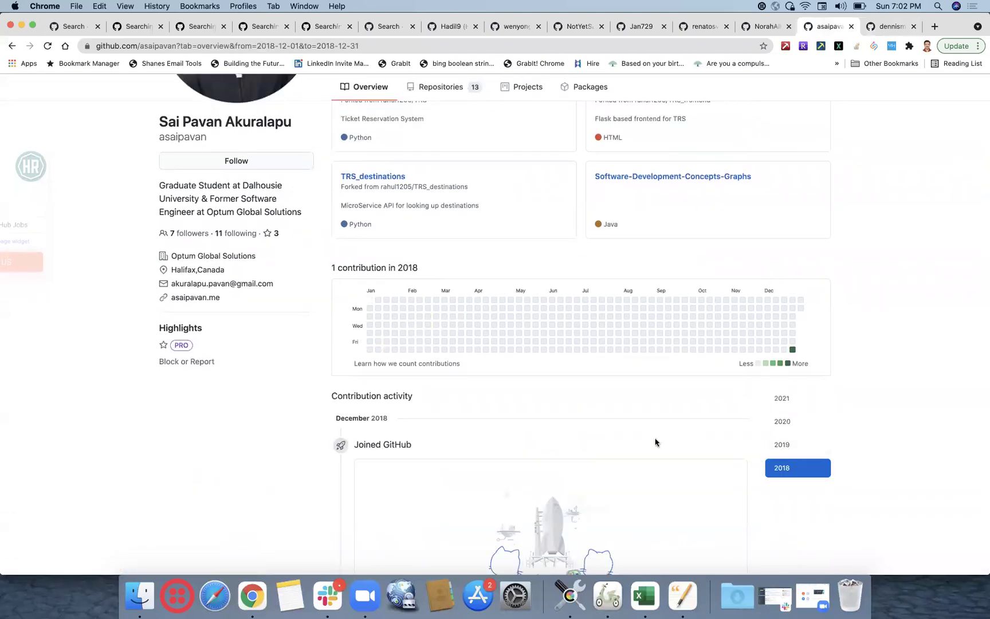
scroll(654, 442, down, 5)
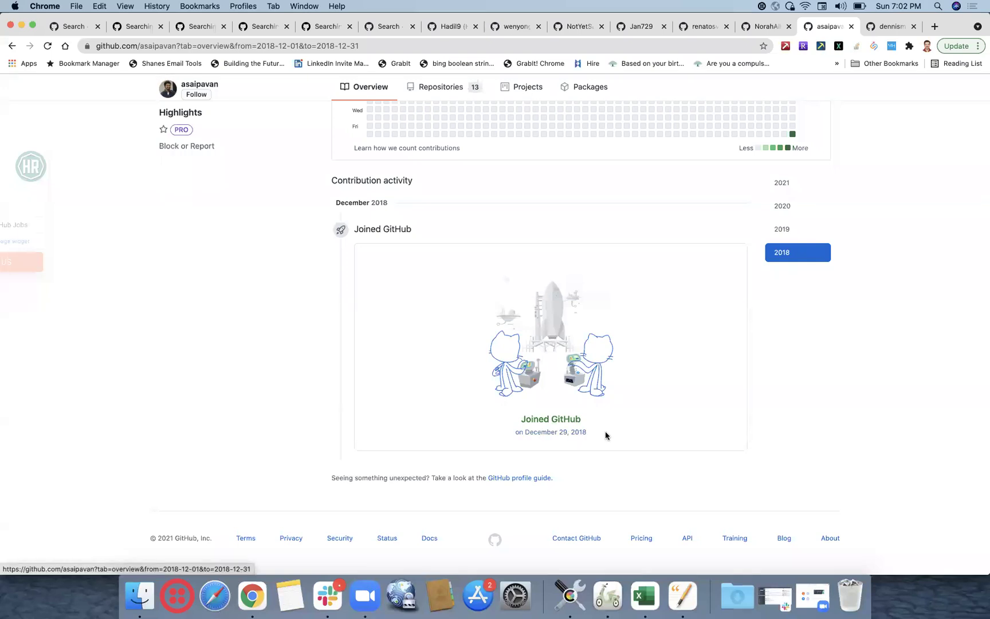
Check the GitHub joining date in the 2018 activity of the sixth opened profile.
click(764, 27)
scroll(756, 270, down, 5)
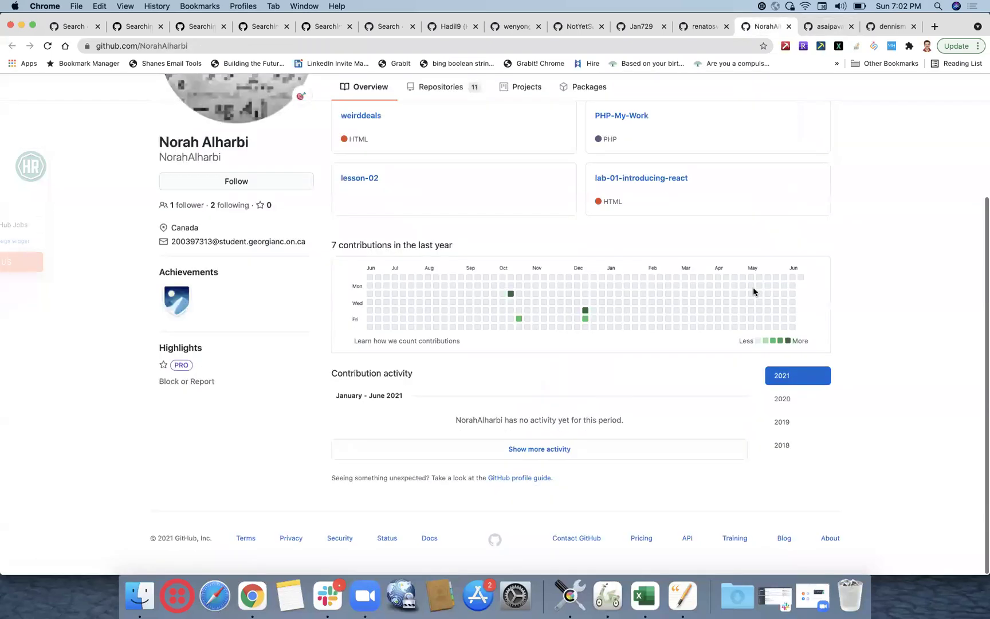
click(784, 447)
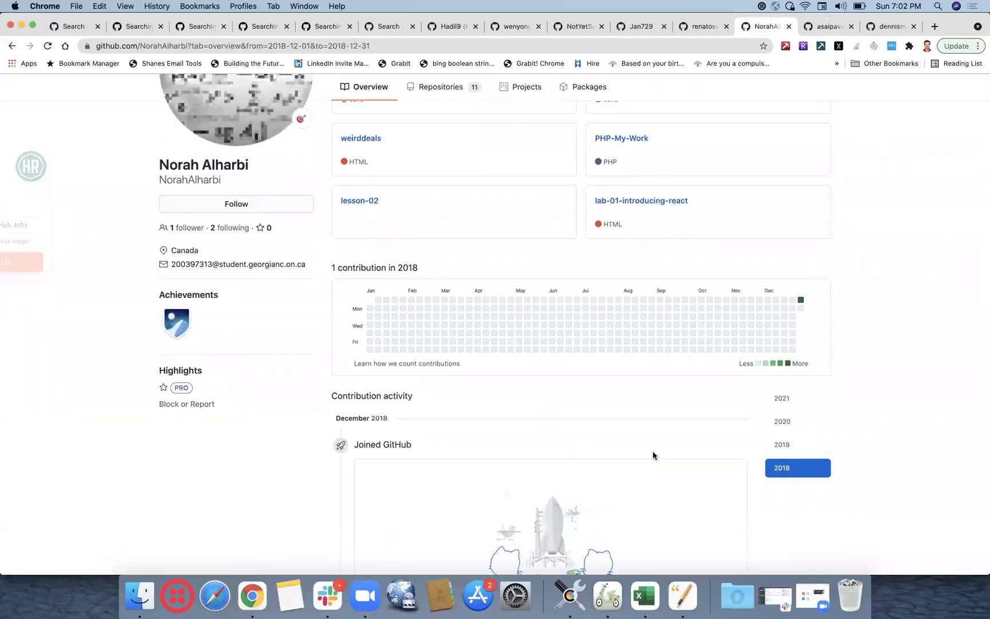
scroll(653, 454, down, 4)
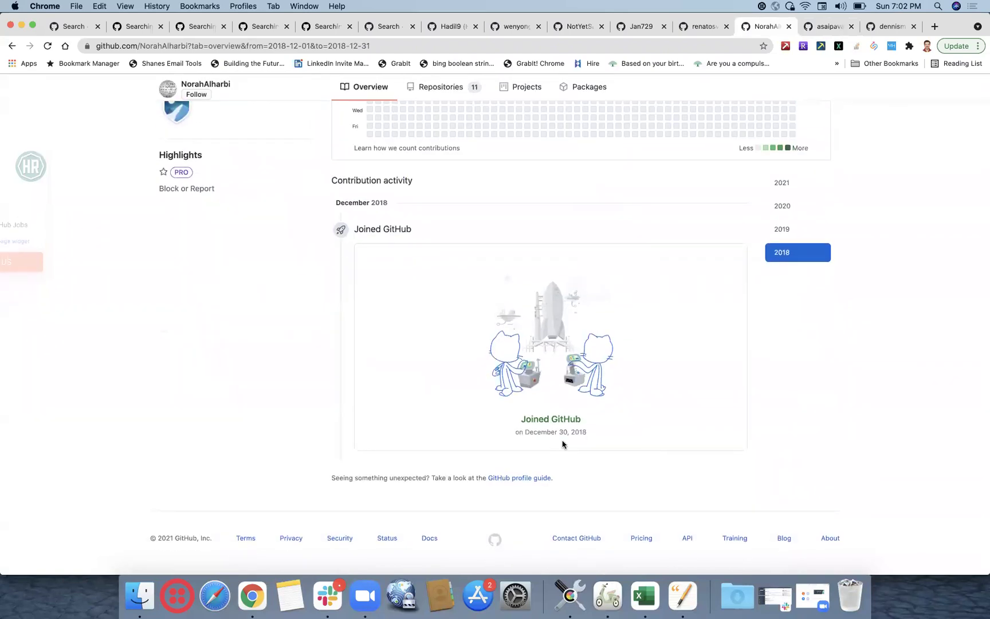
Check the GitHub joining date in the 2018 activity of the fifth opened profile, the Quebec City user.
click(689, 27)
scroll(765, 250, down, 5)
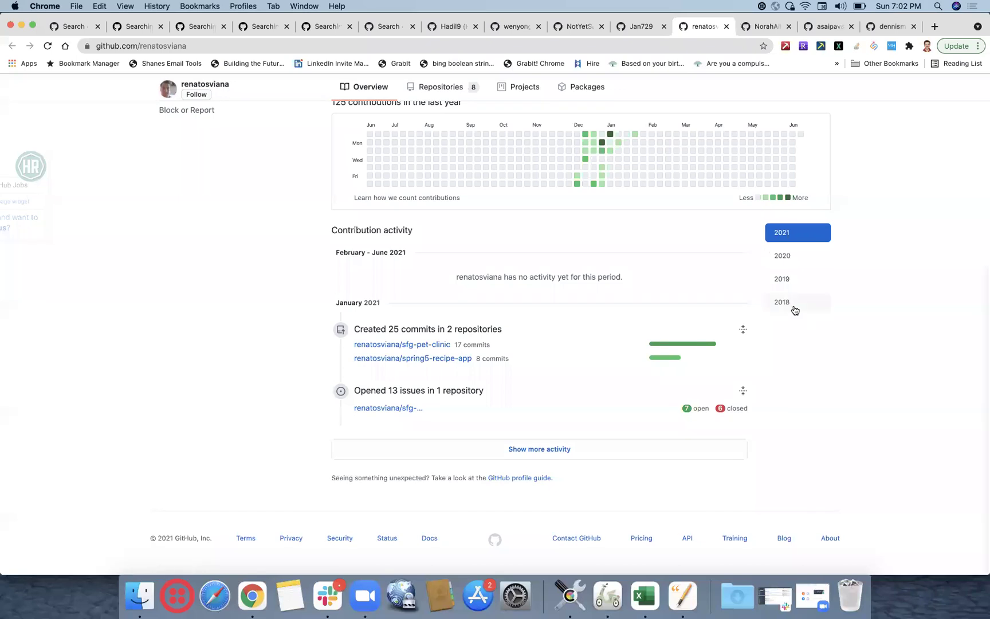
click(795, 310)
scroll(641, 419, down, 5)
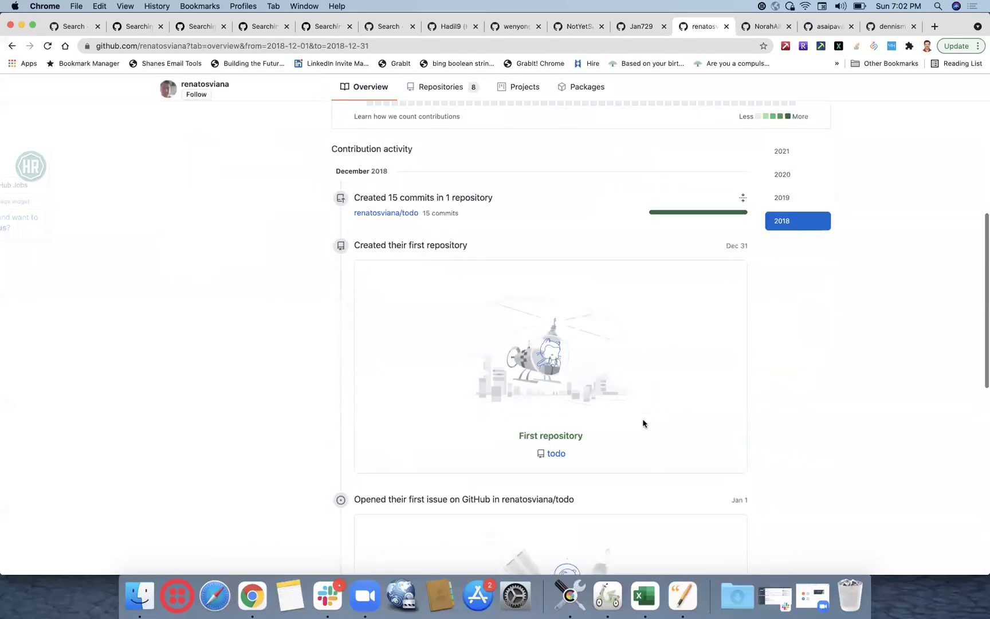
scroll(643, 423, down, 10)
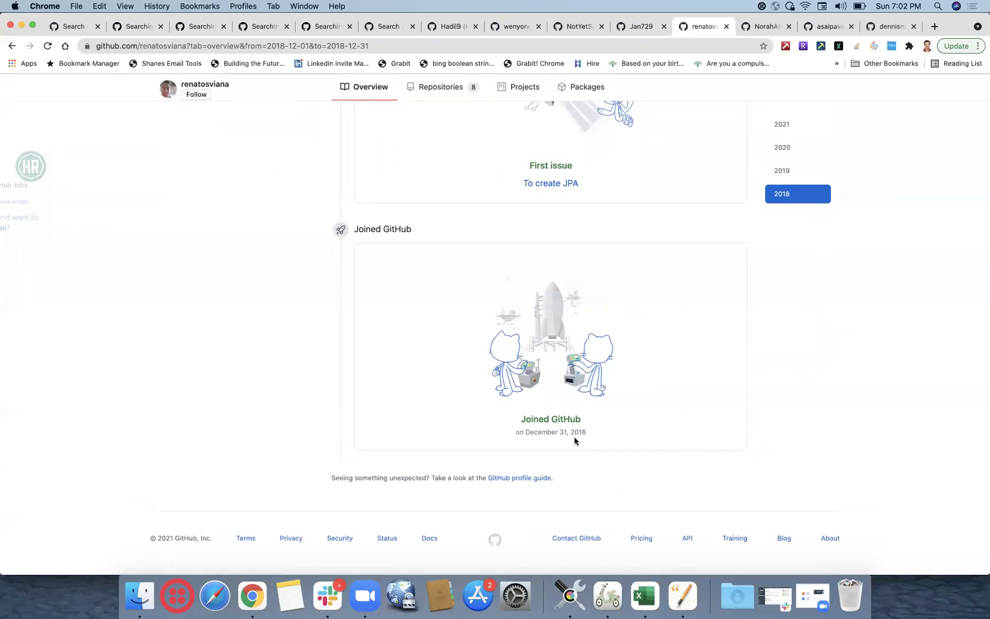
Check the GitHub joining date in the 2018 activity of the fourth opened profile.
click(642, 27)
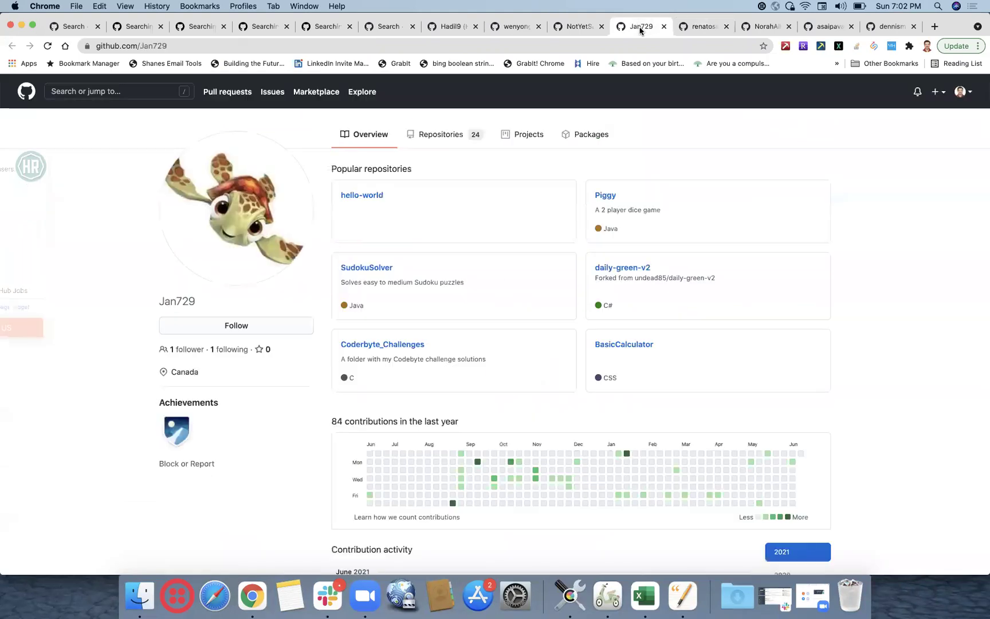
scroll(768, 344, down, 5)
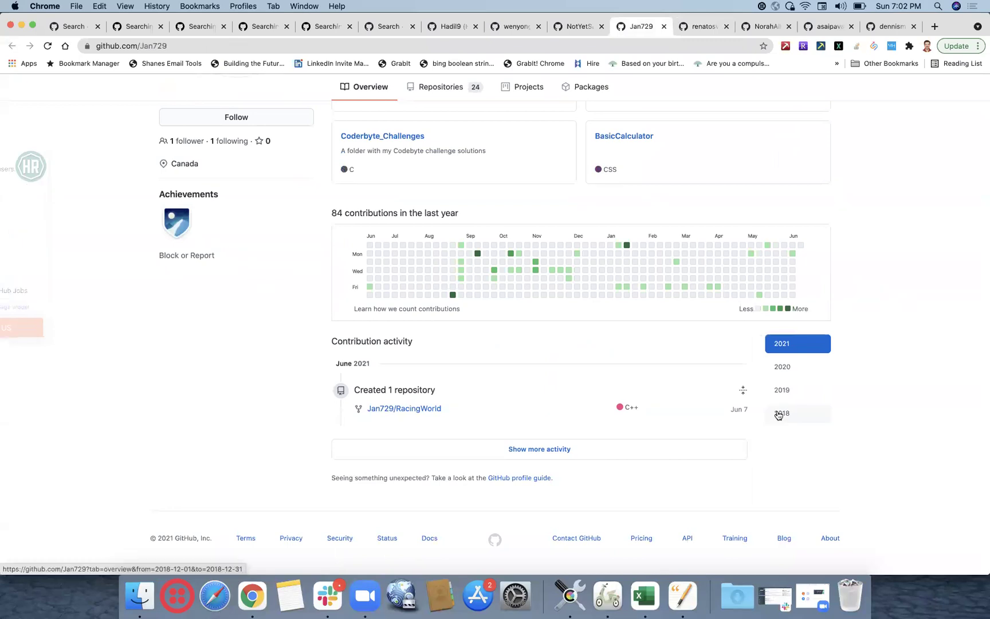
click(782, 409)
scroll(606, 459, down, 15)
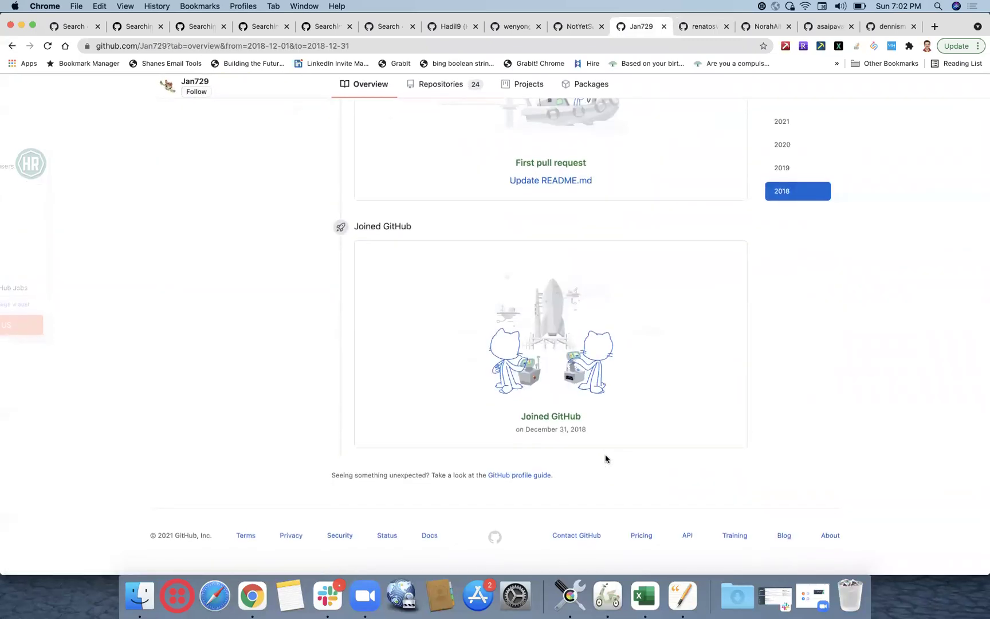
Check the GitHub joining date in the 2018 activity of the third opened profile, the Montreal user.
click(575, 32)
scroll(677, 314, down, 2)
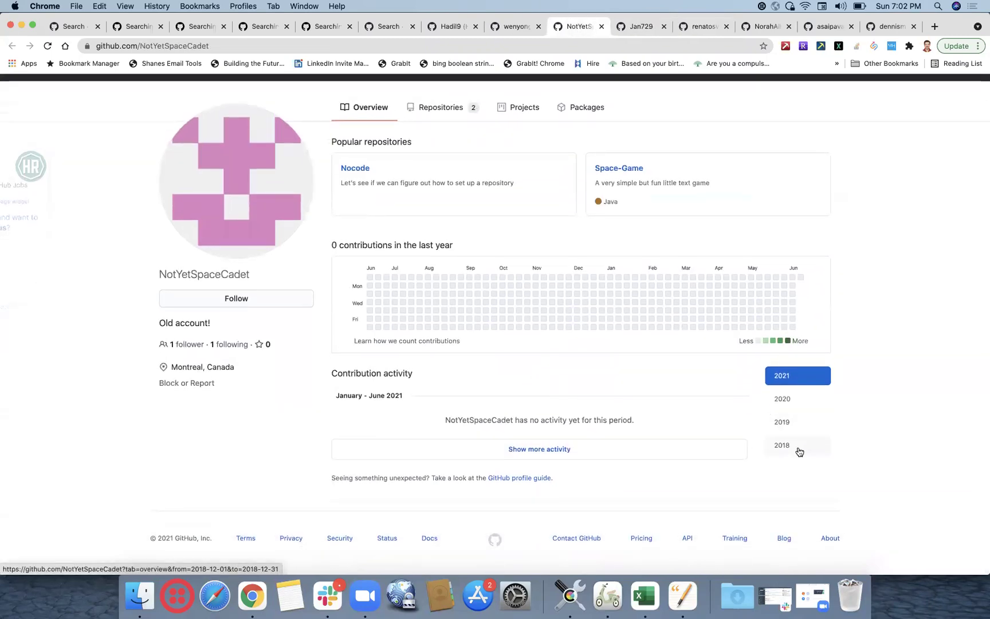
click(800, 451)
scroll(630, 433, down, 10)
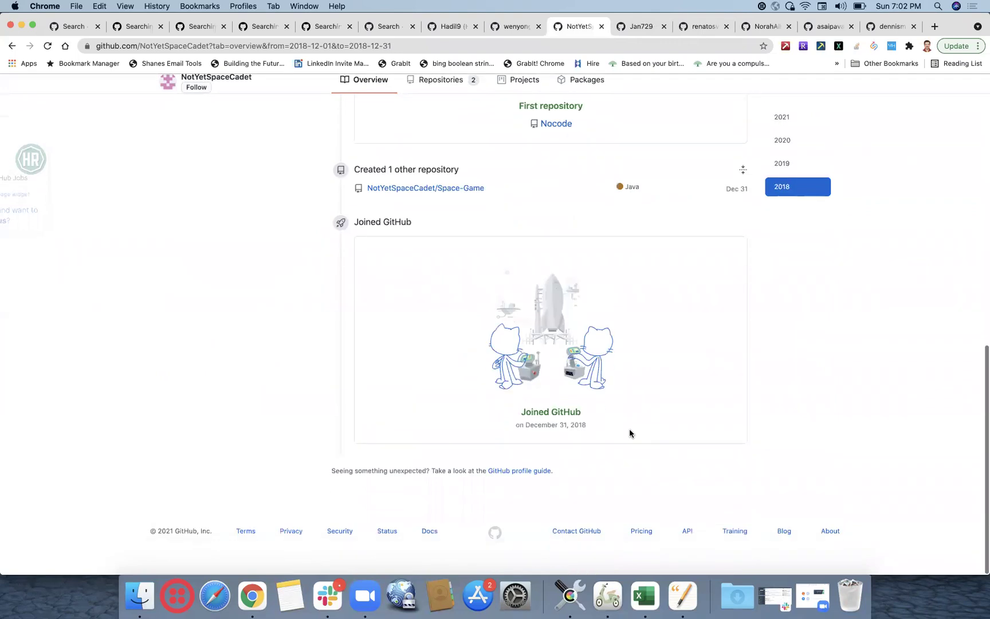
Check the GitHub joining date in the 2018 contribution activity of the second opened profile.
click(512, 26)
scroll(620, 291, down, 6)
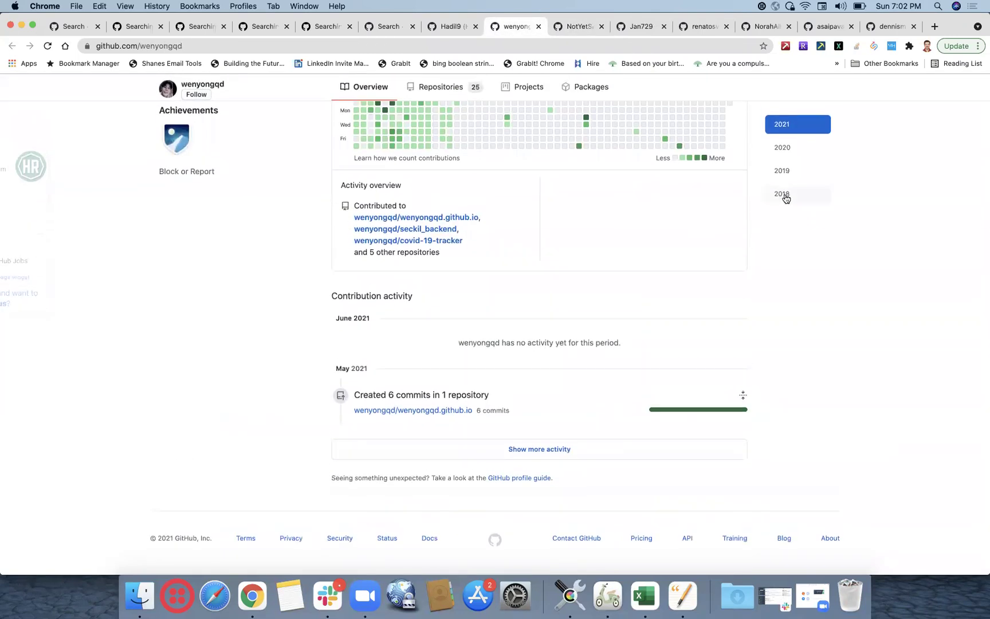
click(782, 192)
scroll(665, 375, down, 5)
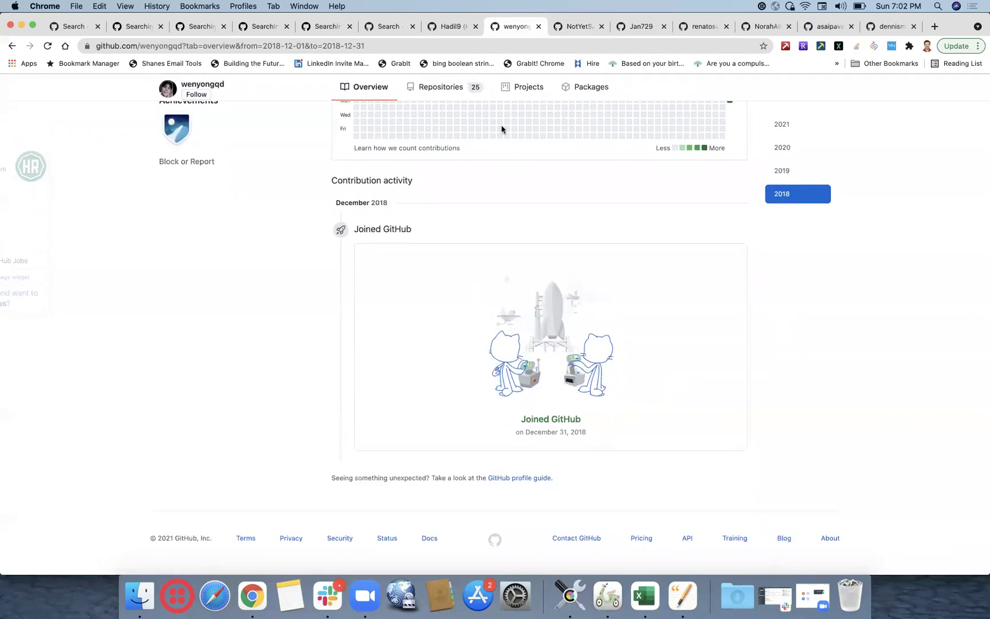
Check the joining date in the 2018 contribution activity of the first opened profile, the one beside the search results.
click(454, 33)
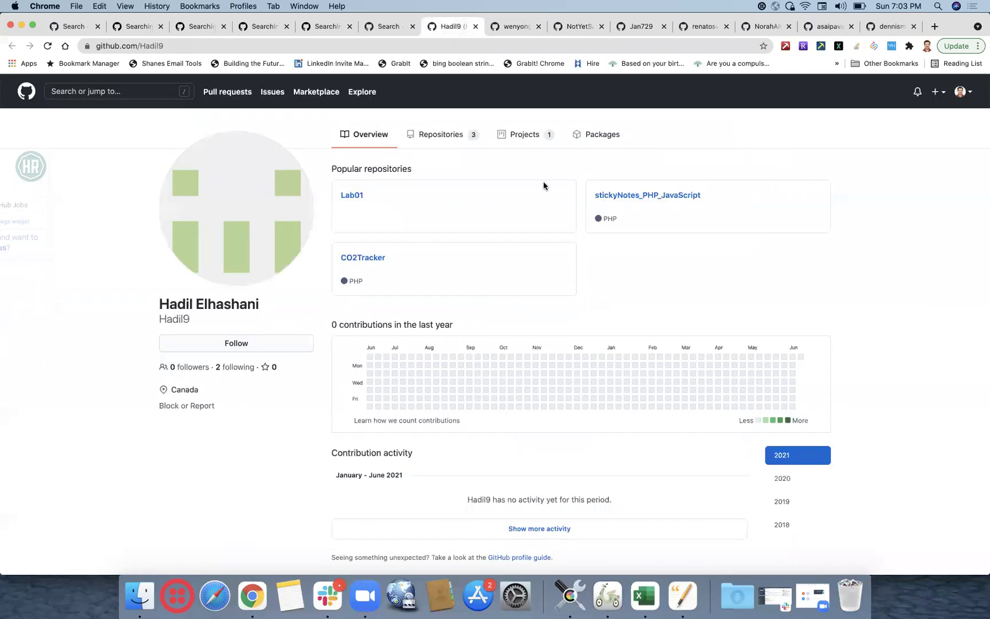
scroll(543, 181, down, 3)
click(577, 455)
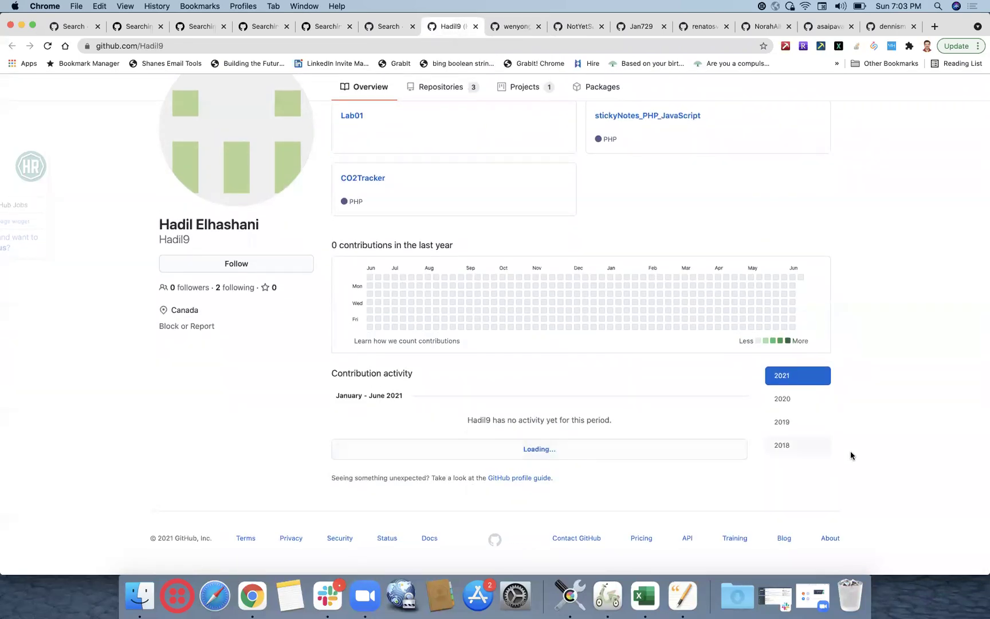
click(797, 453)
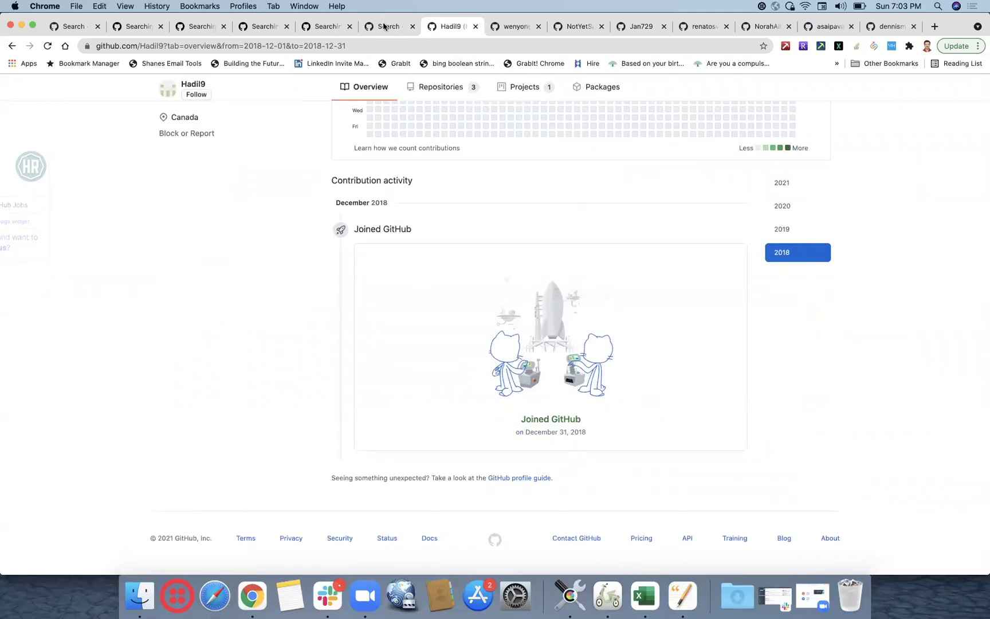
Close all the open user profile pages and return to the Canada user search results.
click(475, 27)
click(475, 27)
click(475, 27)
click(475, 27)
click(475, 27)
click(476, 27)
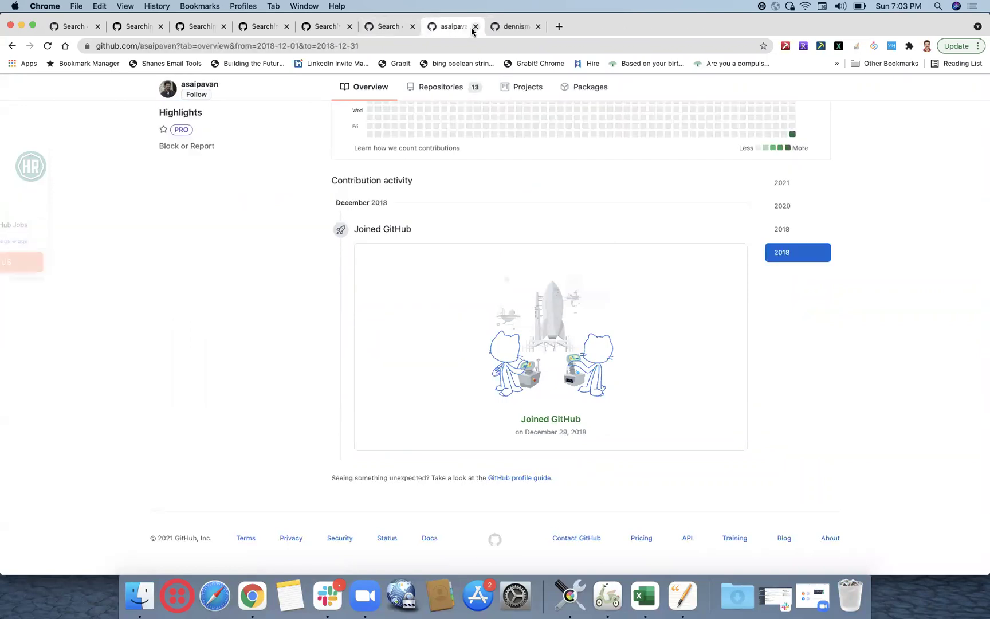
click(475, 27)
click(475, 26)
Rerun the user search with the created range 2015-01-31..2018-12-25 and sort the results by Most recently joined.
scroll(143, 246, down, 3)
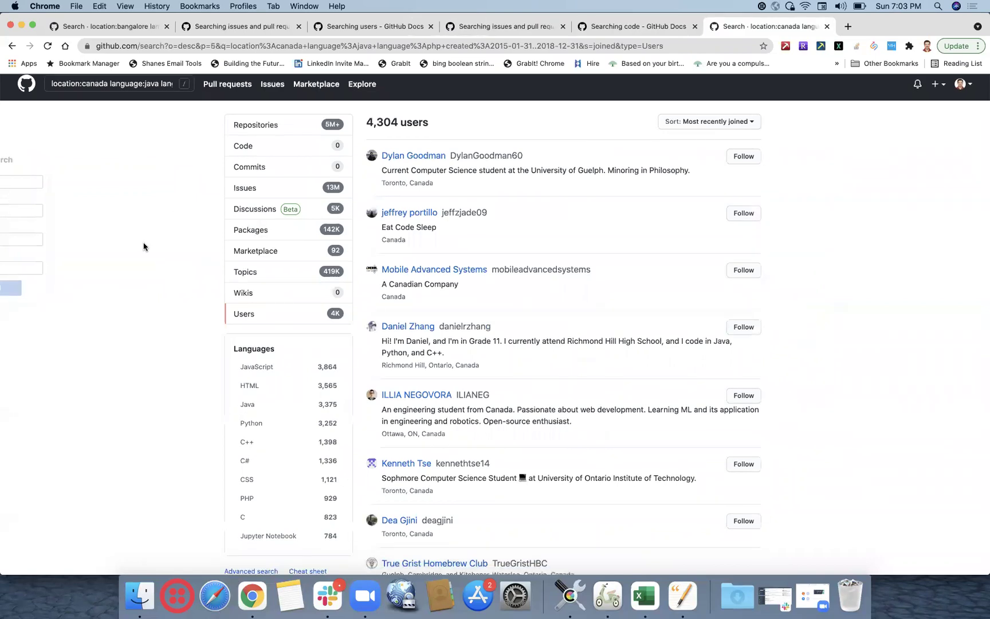
scroll(143, 246, up, 3)
click(138, 89)
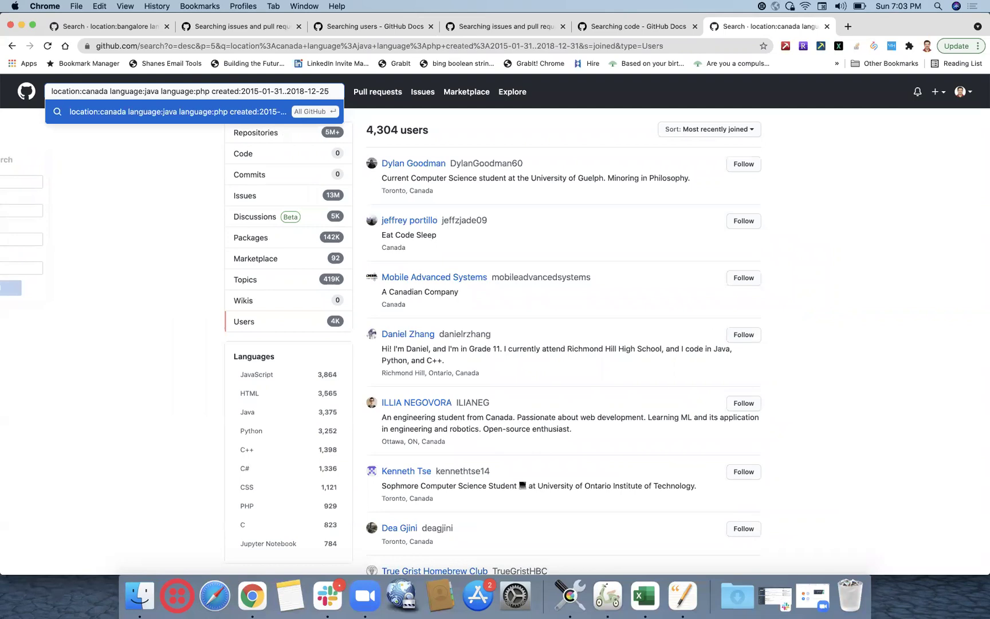
key(Return)
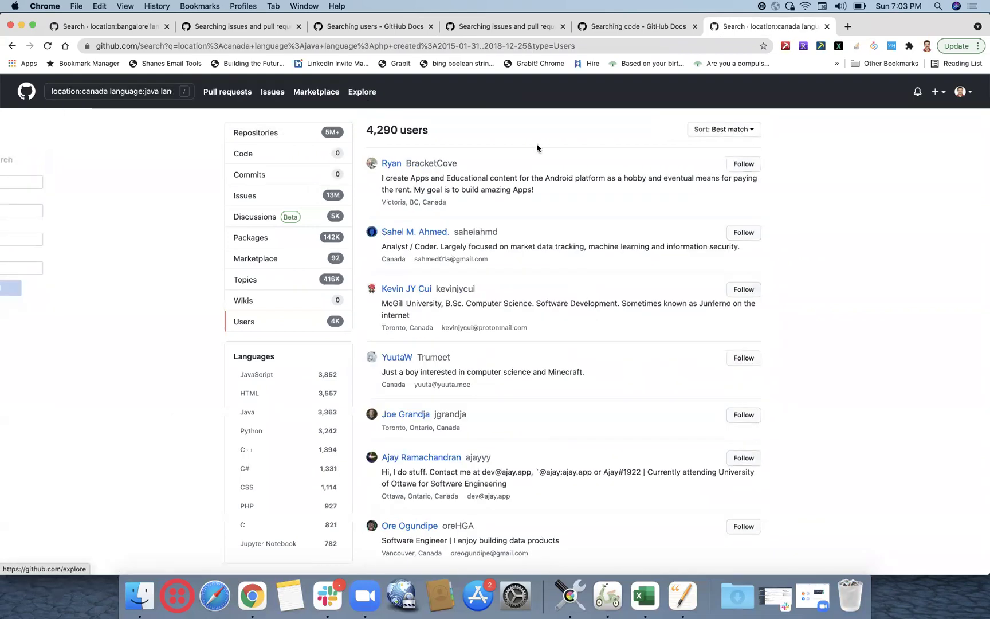
click(742, 130)
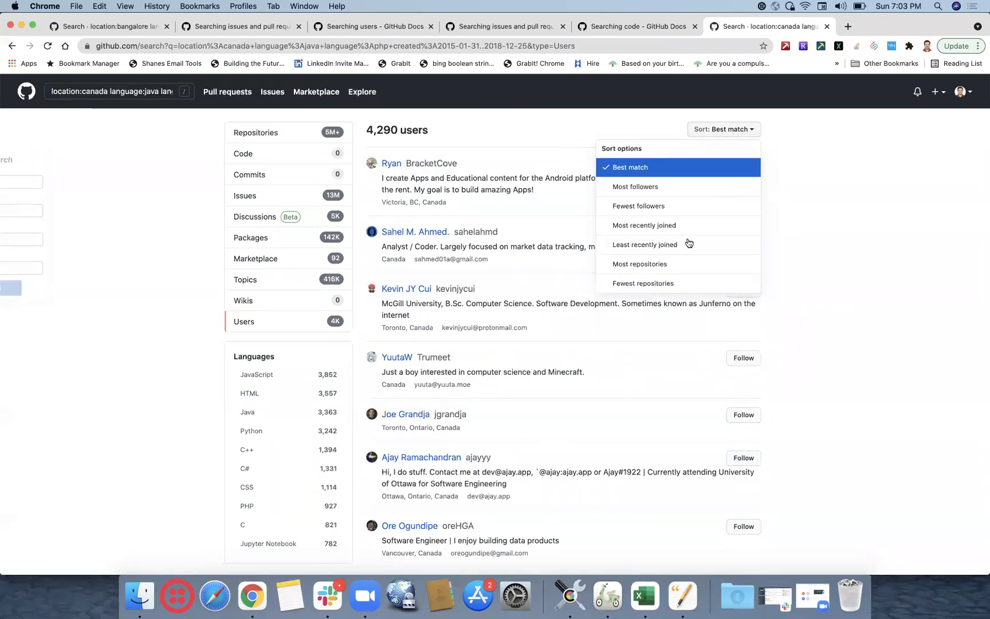
click(686, 227)
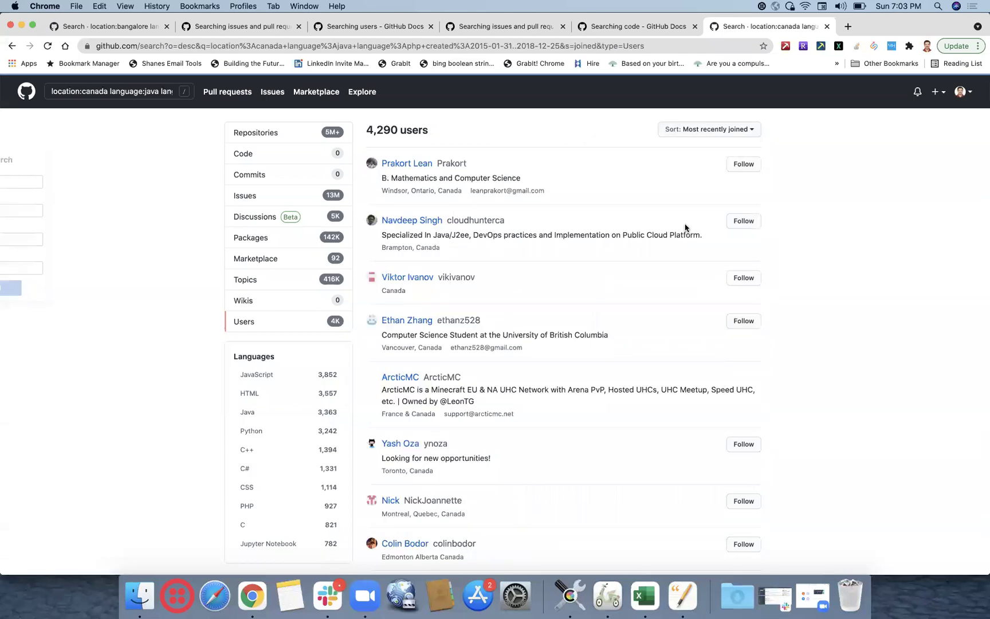
Open the profiles of the first five users in the results, each in its own new tab.
right_click(415, 164)
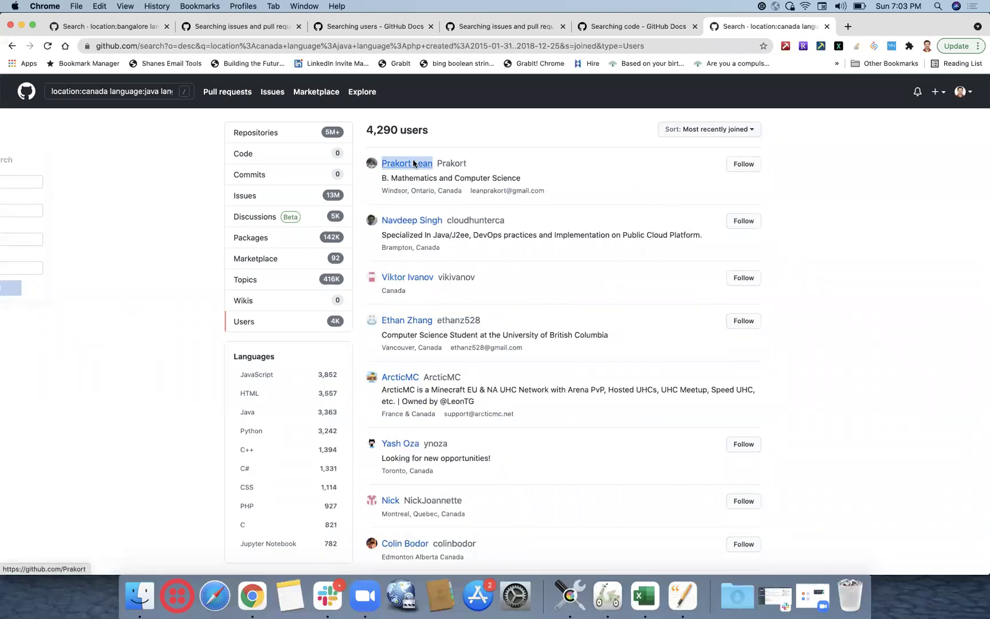
click(420, 166)
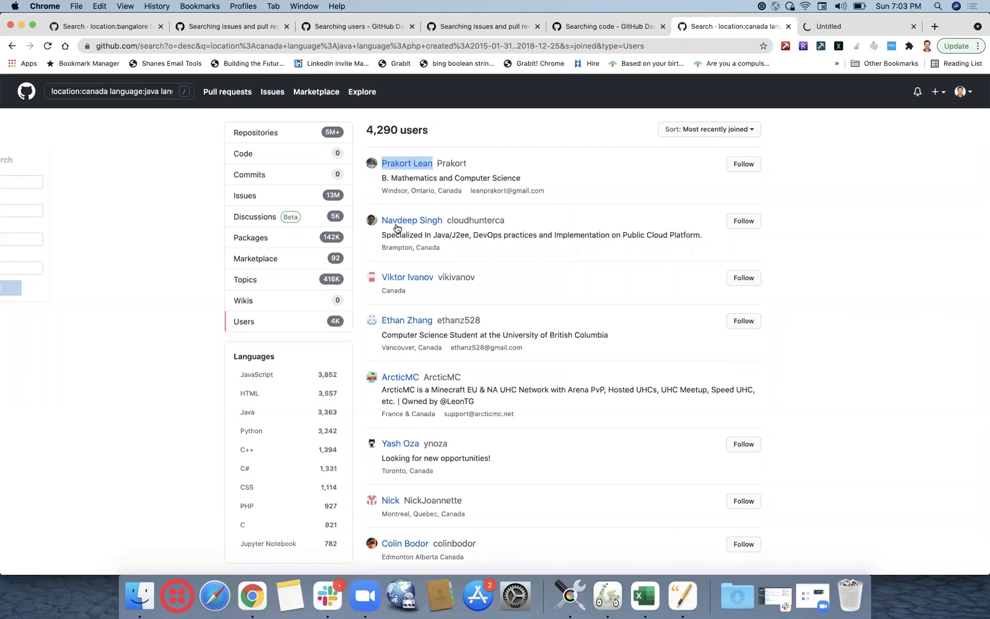
right_click(403, 225)
click(403, 226)
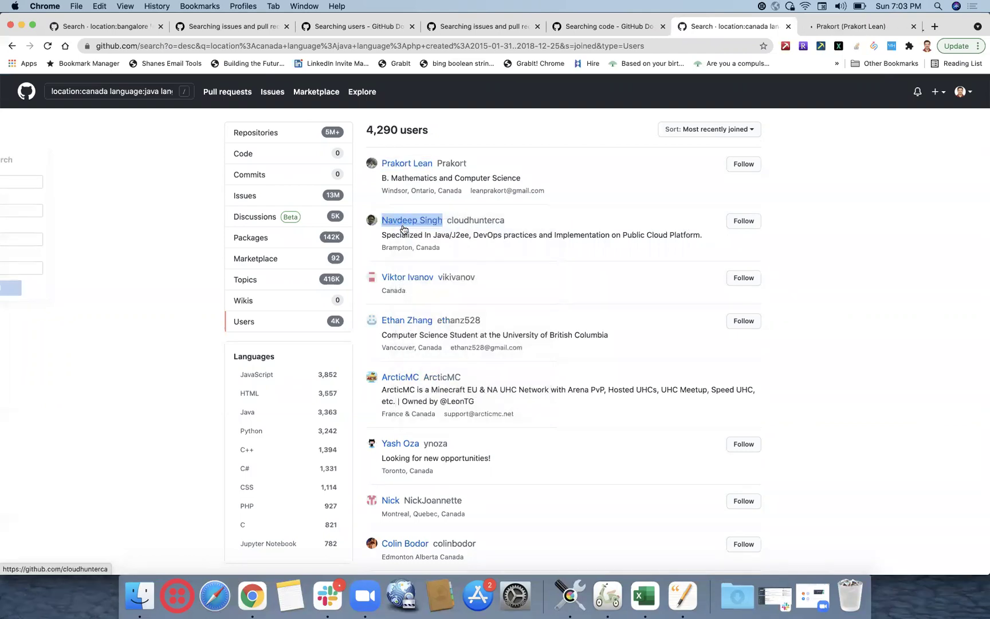
right_click(415, 279)
click(417, 279)
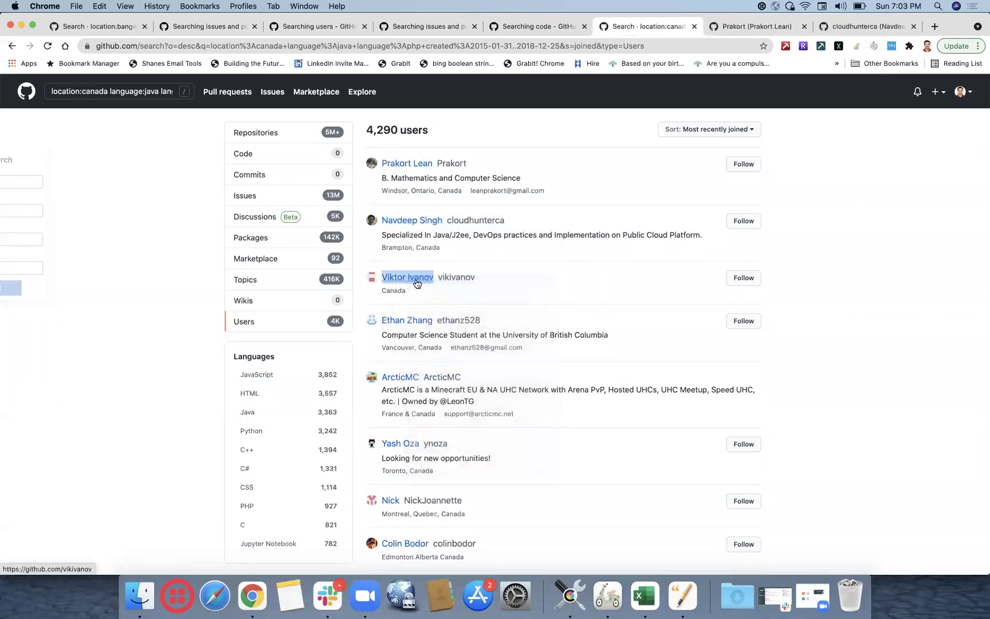
right_click(420, 323)
click(420, 324)
scroll(407, 276, down, 3)
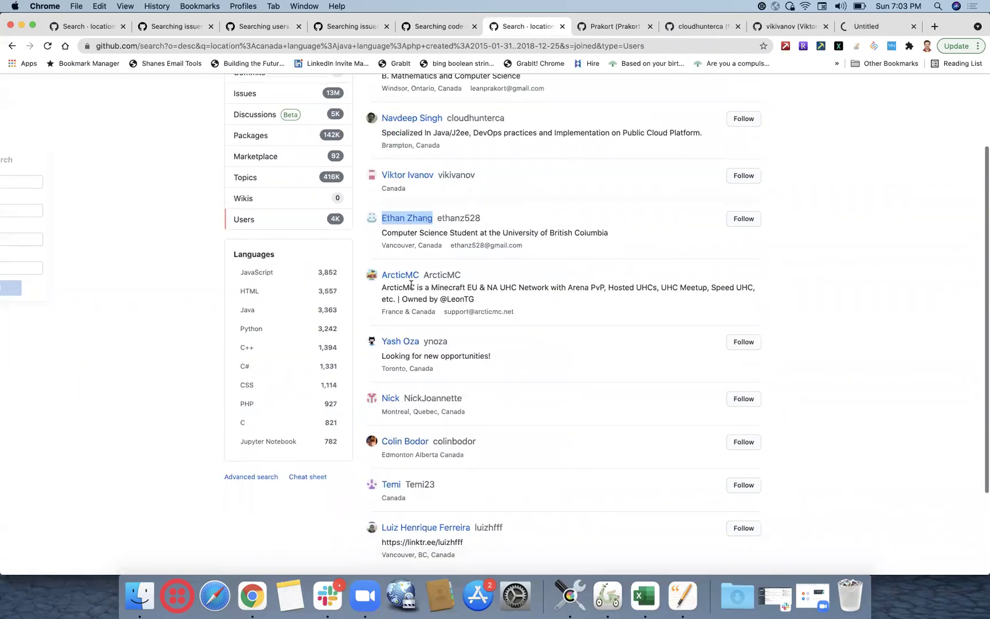
right_click(417, 281)
click(416, 280)
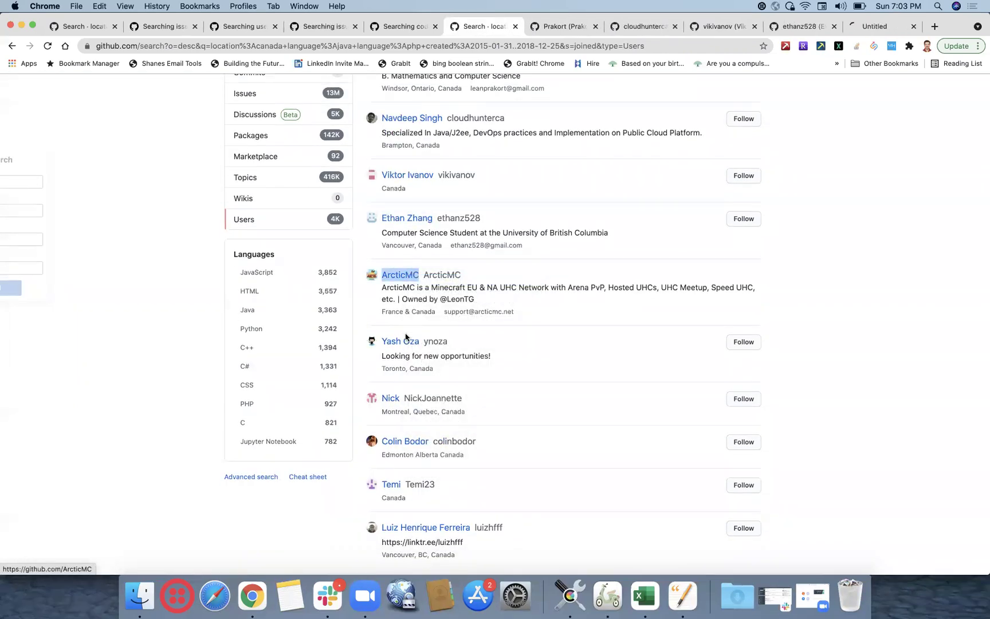
Open the profiles of the sixth to tenth users on the first results page in separate new tabs.
right_click(404, 342)
click(424, 345)
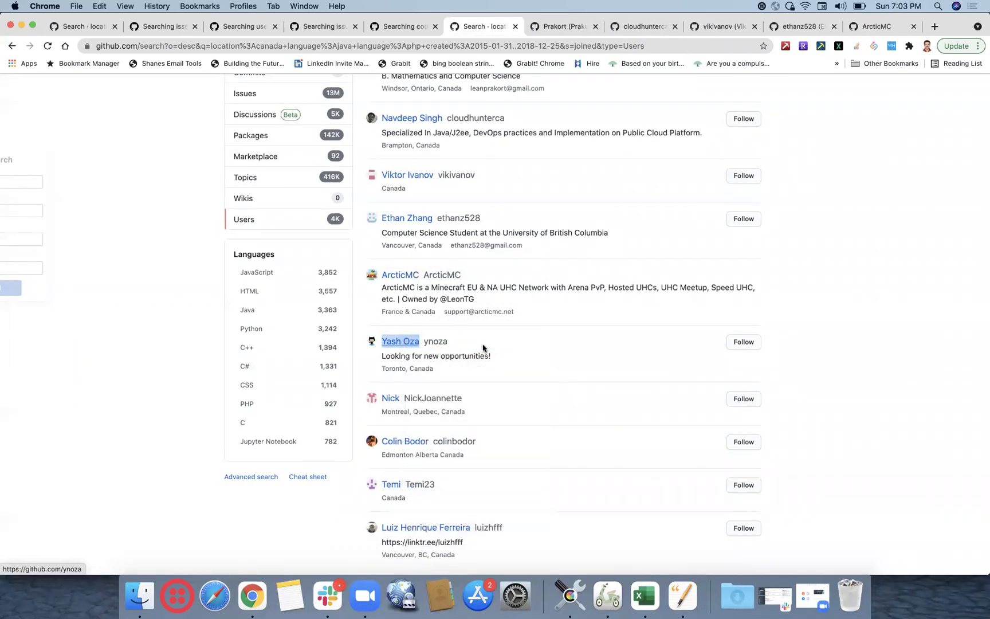
scroll(485, 346, down, 3)
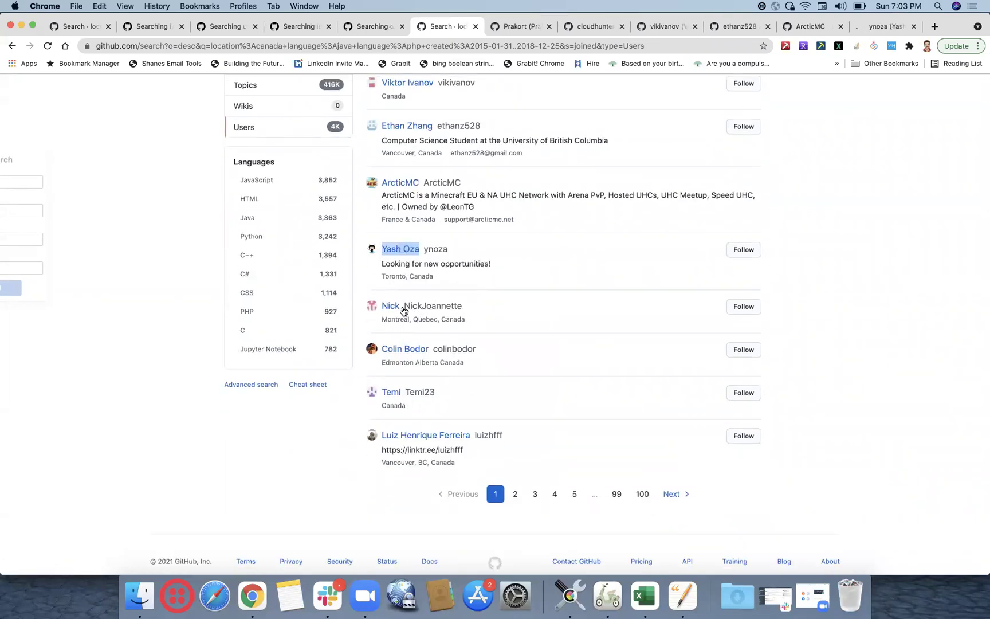
right_click(391, 304)
click(414, 308)
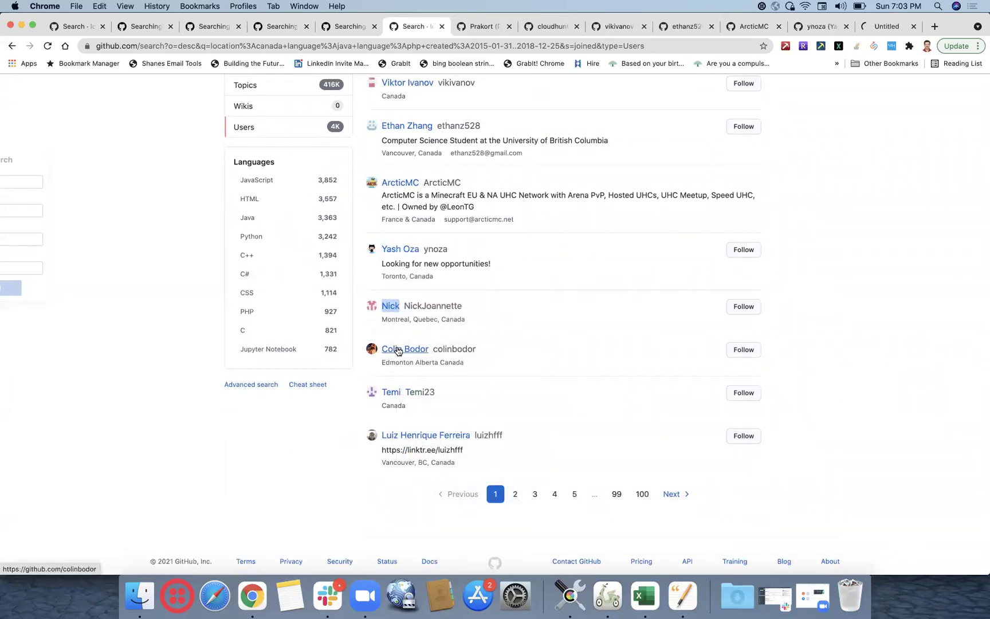
right_click(398, 350)
click(418, 349)
right_click(392, 394)
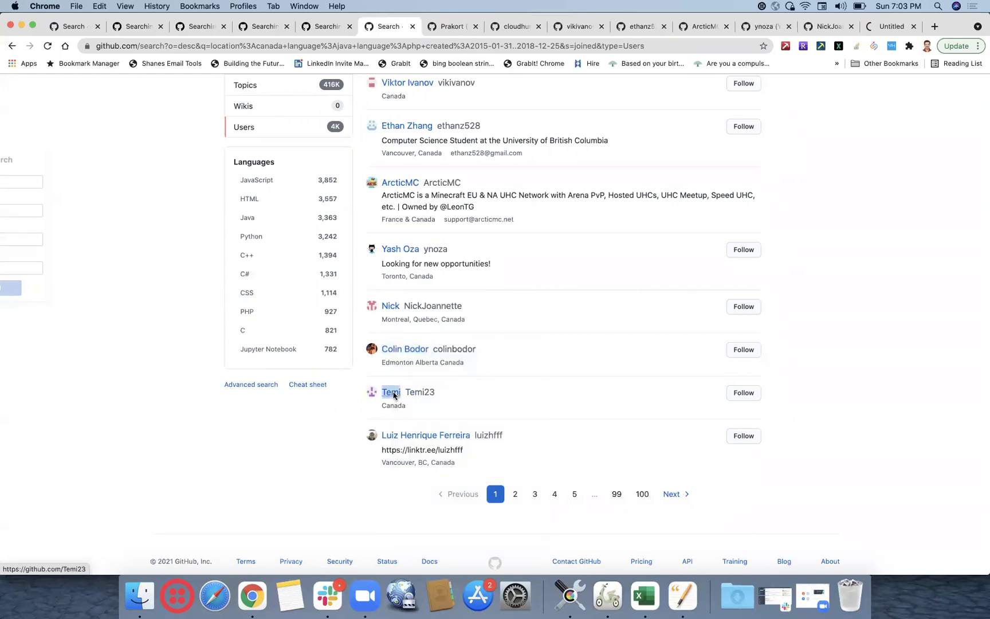
click(419, 371)
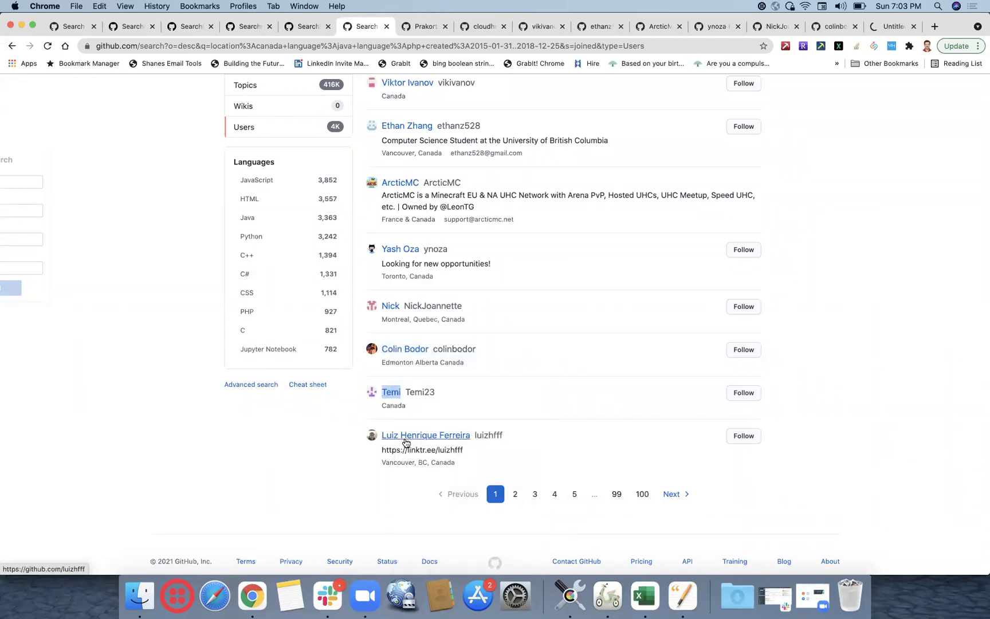
right_click(406, 442)
click(424, 373)
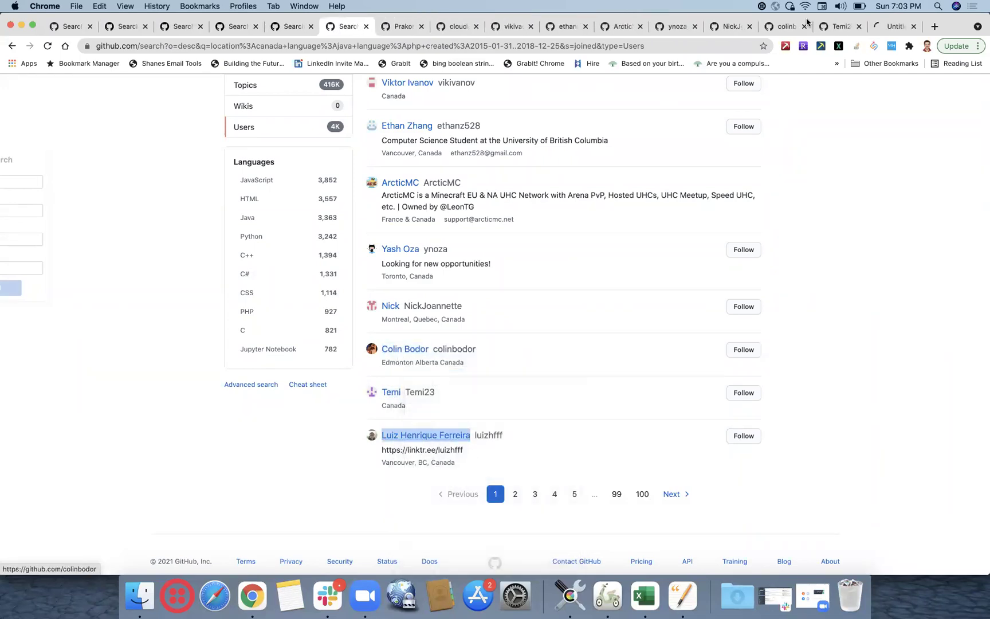
View the 2018 contribution activity of the tenth user's profile to check when the account joined GitHub.
click(898, 31)
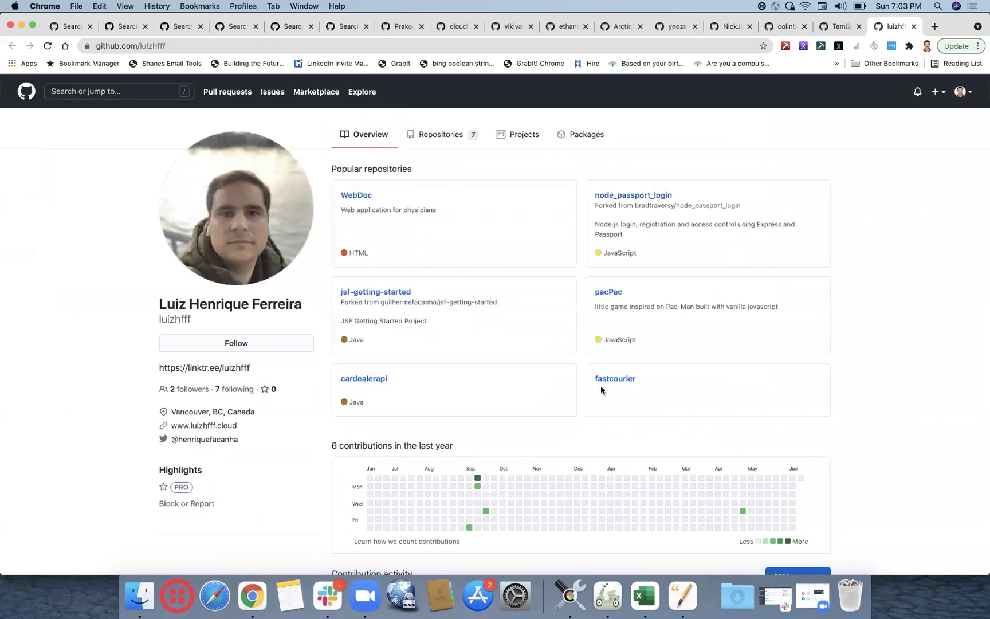
scroll(602, 390, down, 5)
click(781, 440)
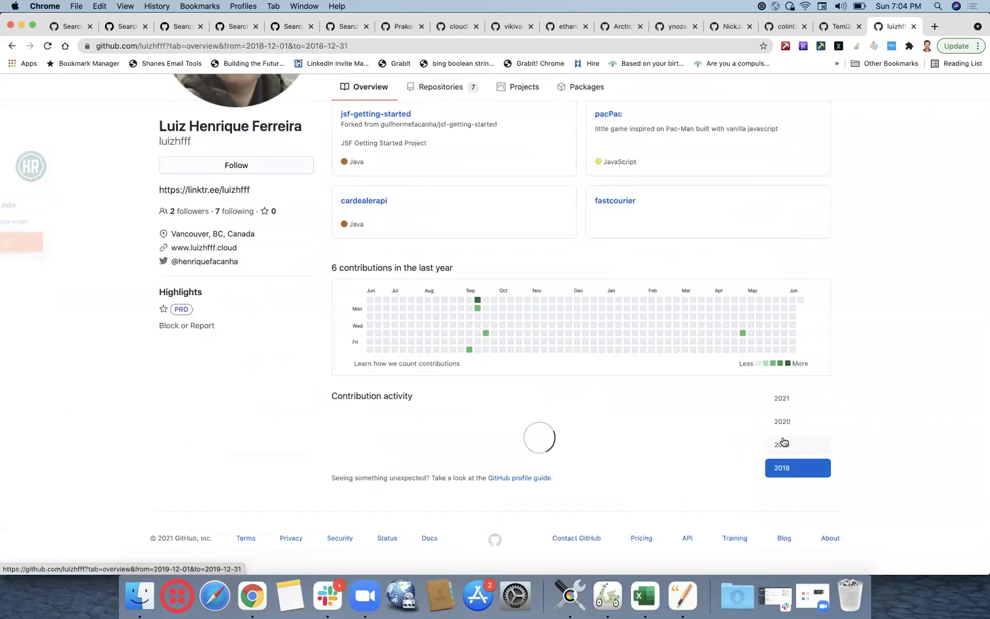
scroll(782, 440, down, 5)
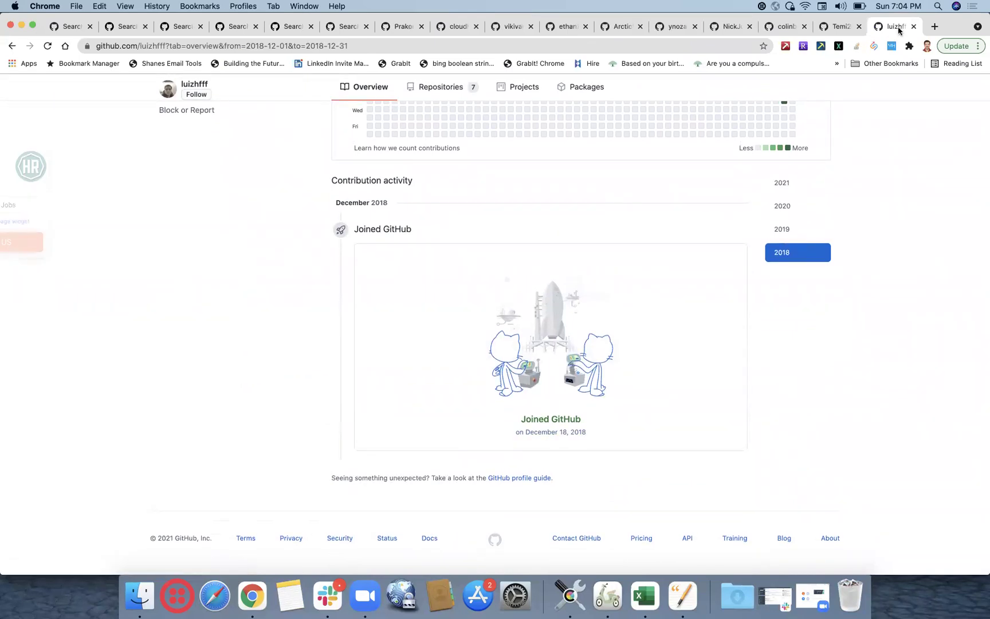
View the 2018 contribution activity of the ninth user's profile down to its joining date.
click(841, 26)
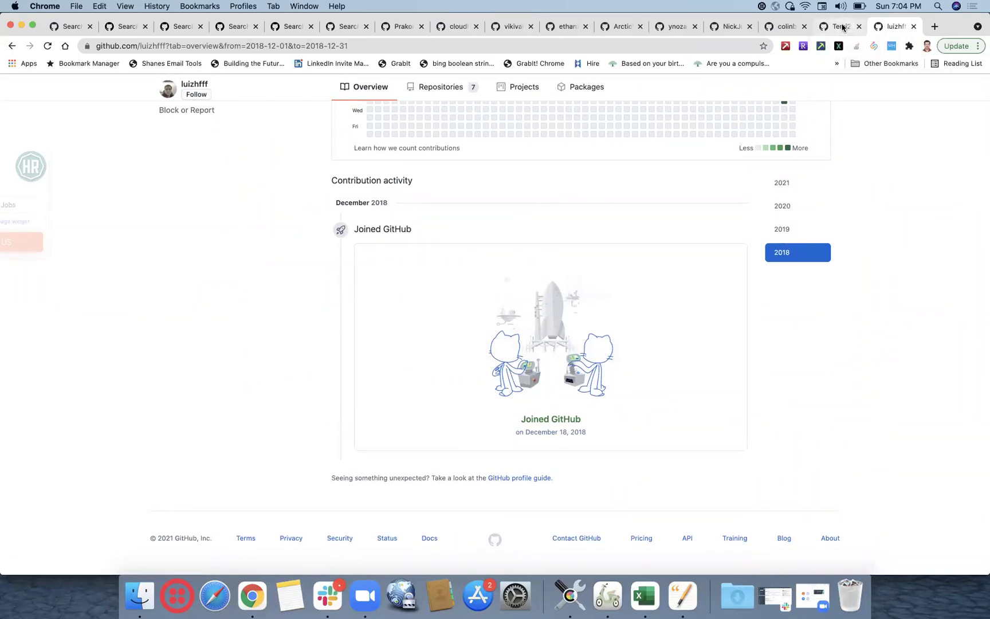
scroll(846, 235, down, 5)
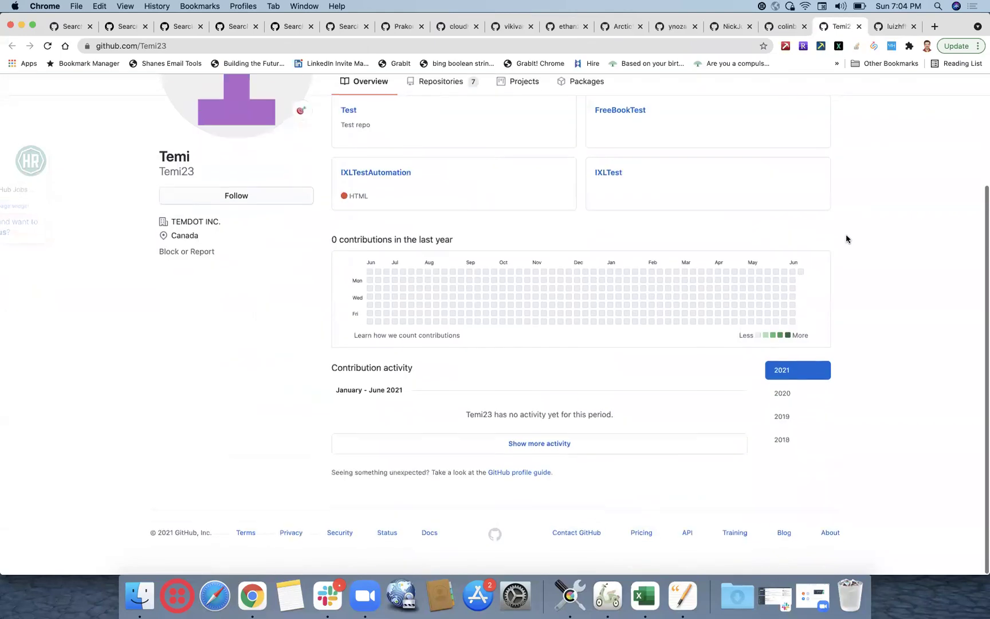
click(785, 445)
scroll(666, 416, down, 10)
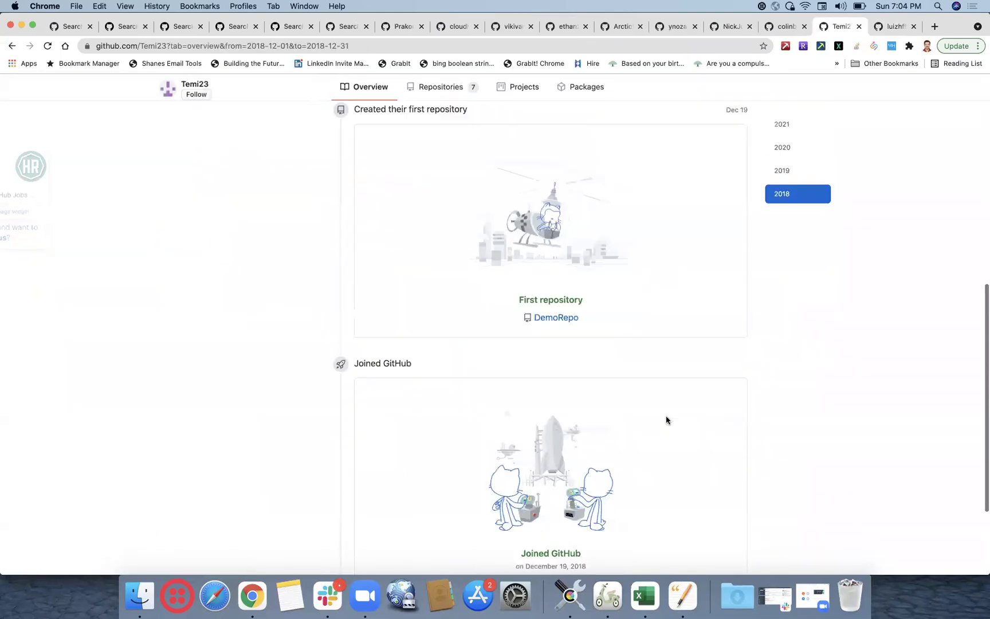
scroll(666, 415, down, 3)
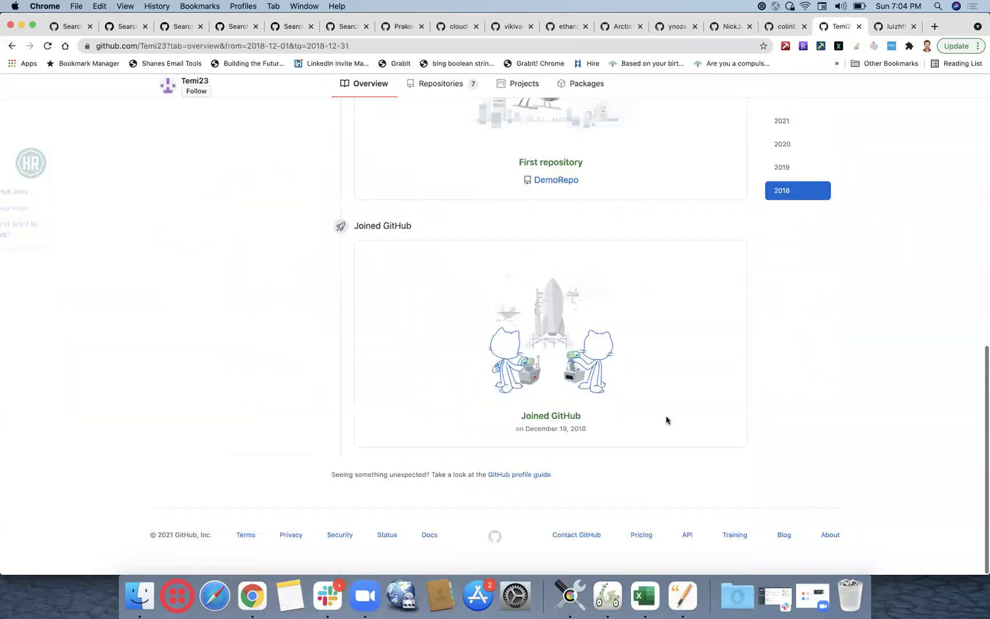
Check the joining date in the 2018 contribution activity of the eighth user's profile.
click(784, 27)
scroll(868, 286, down, 3)
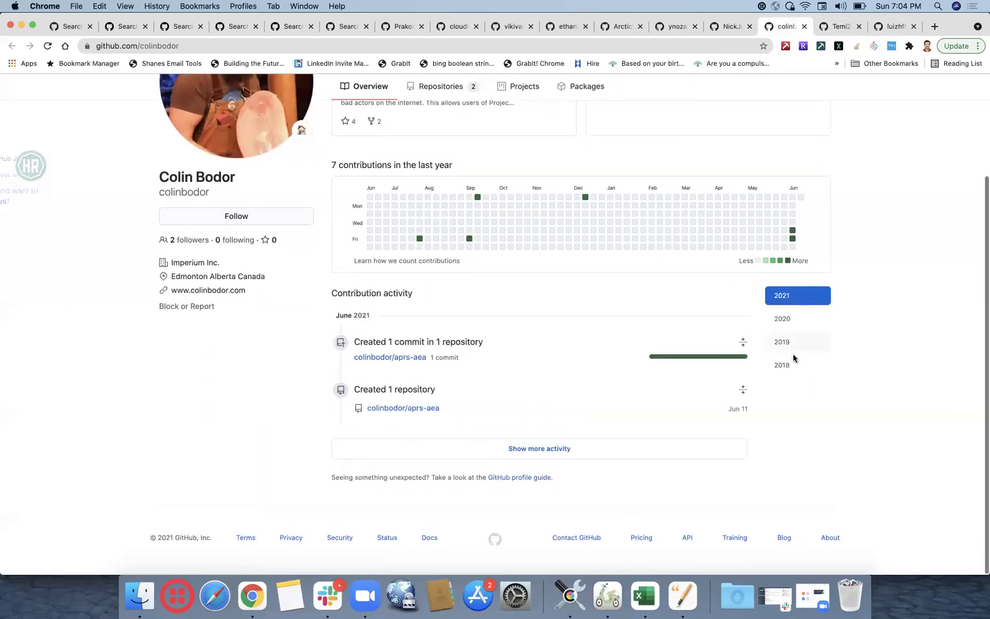
click(785, 365)
scroll(596, 412, down, 3)
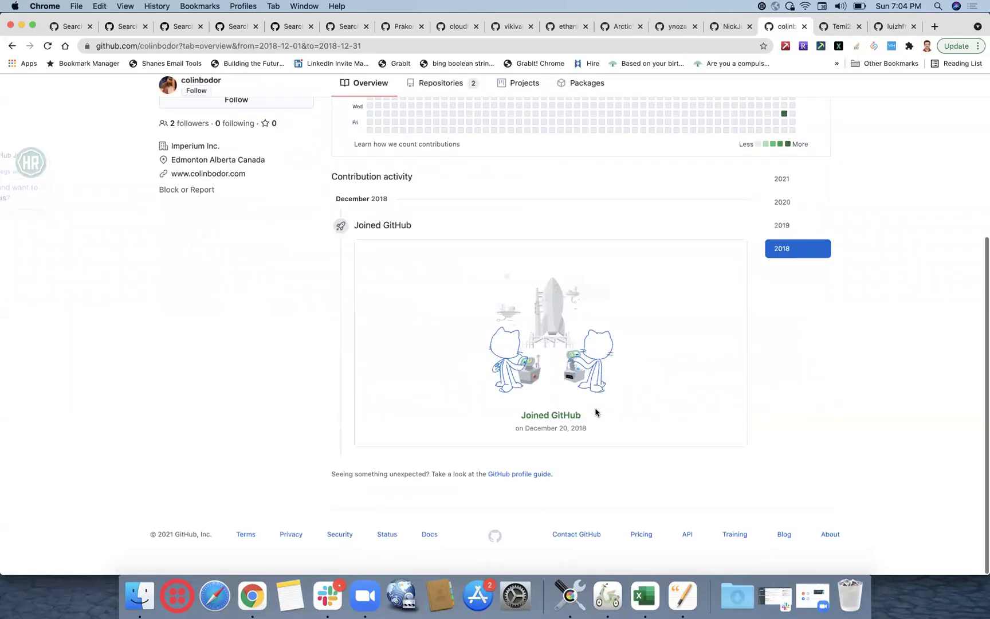
Check the joining date in the 2018 contribution activity of the seventh user's profile.
click(718, 27)
scroll(705, 293, down, 5)
click(782, 308)
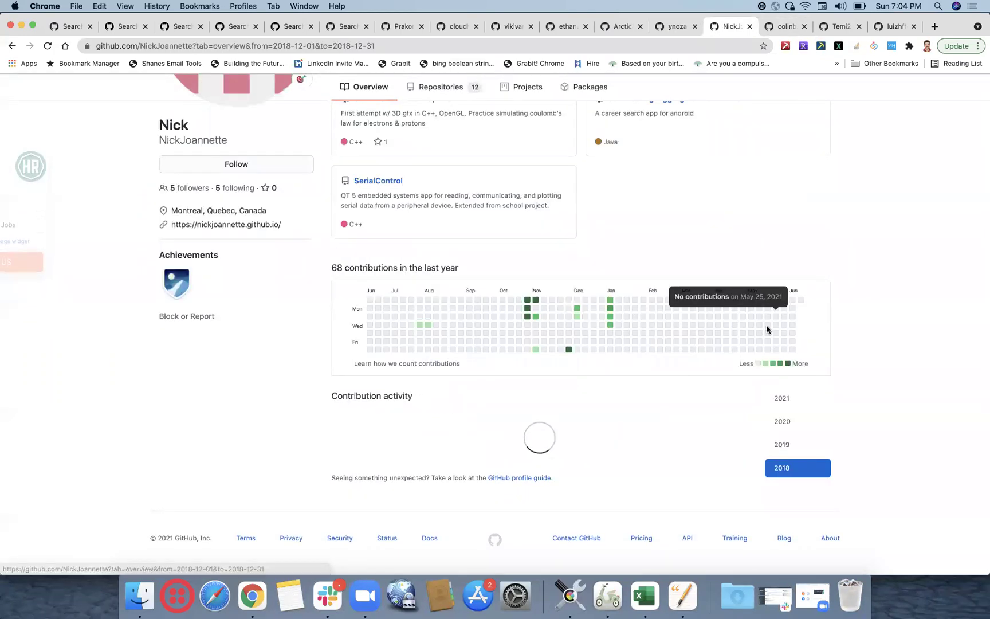
scroll(608, 392, down, 4)
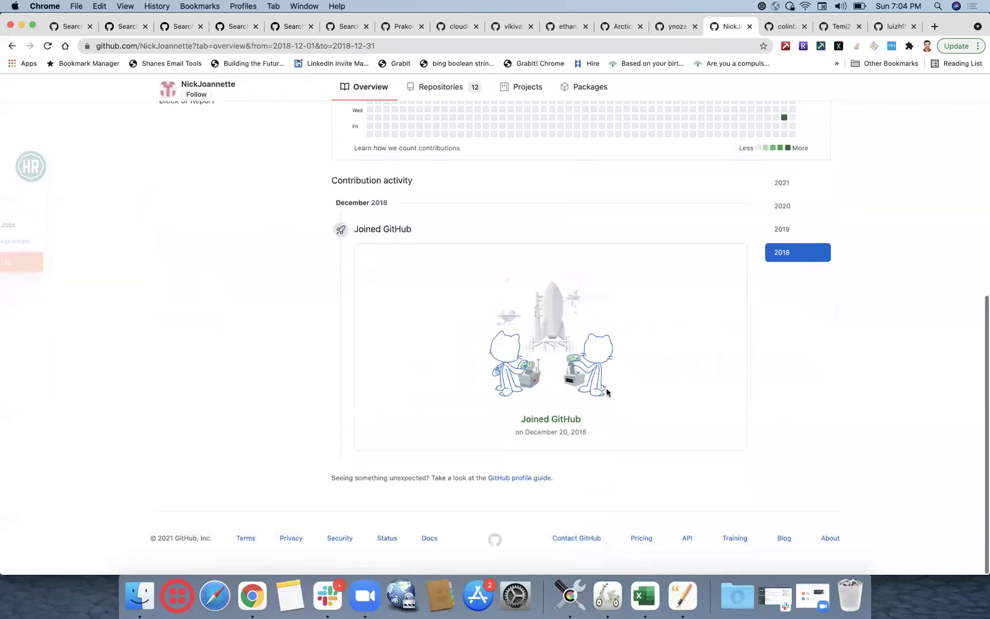
Check the joining date in the 2018 contribution activity of the sixth user's profile.
click(676, 27)
scroll(814, 275, down, 5)
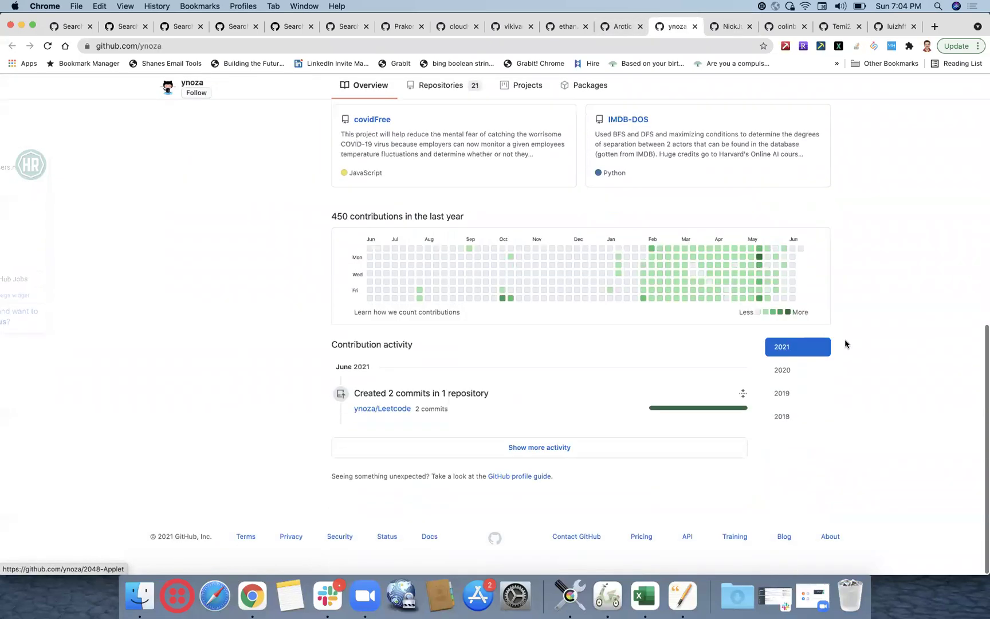
click(782, 421)
scroll(623, 399, down, 10)
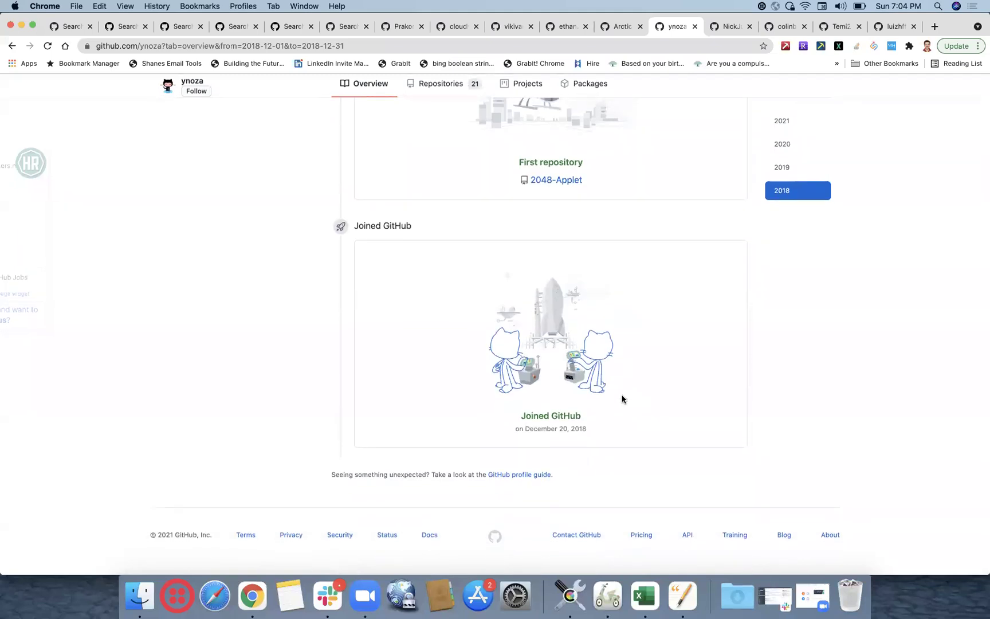
View the ArcticMC organization page and check the joining date in the fourth user's 2018 contribution activity.
click(623, 28)
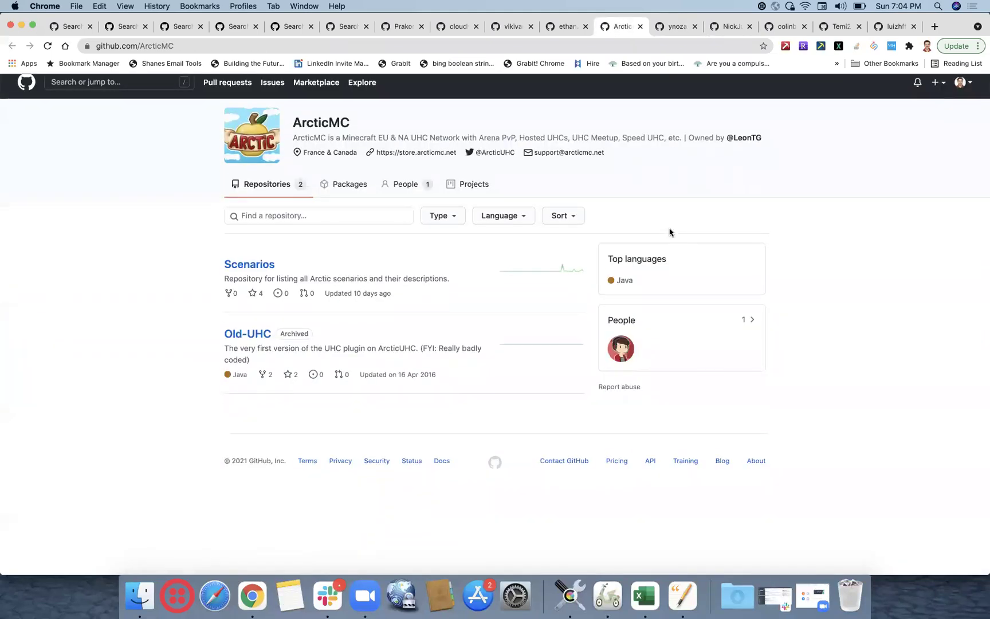
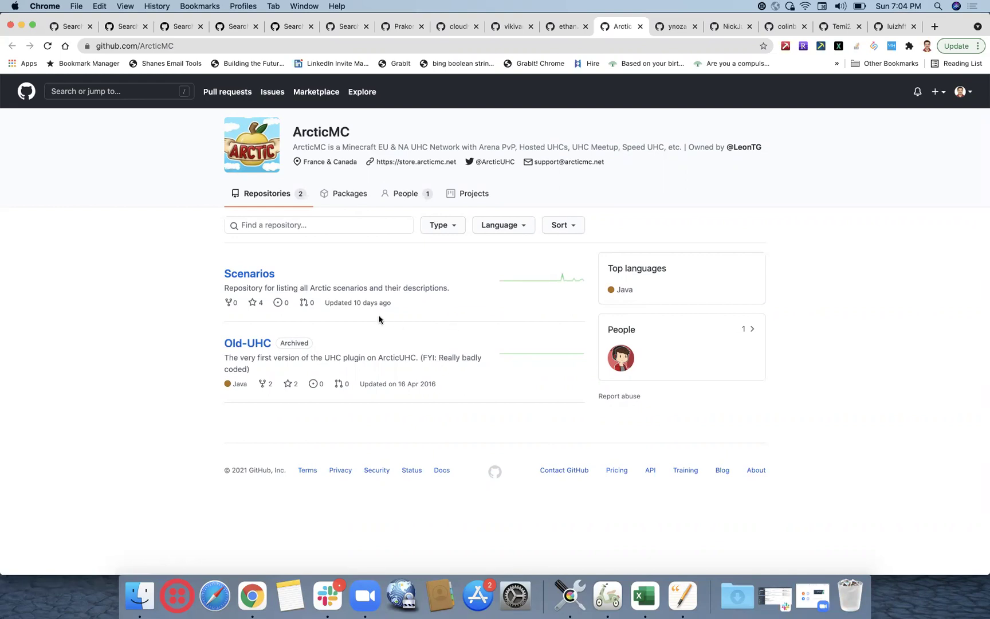
click(554, 28)
scroll(741, 245, down, 3)
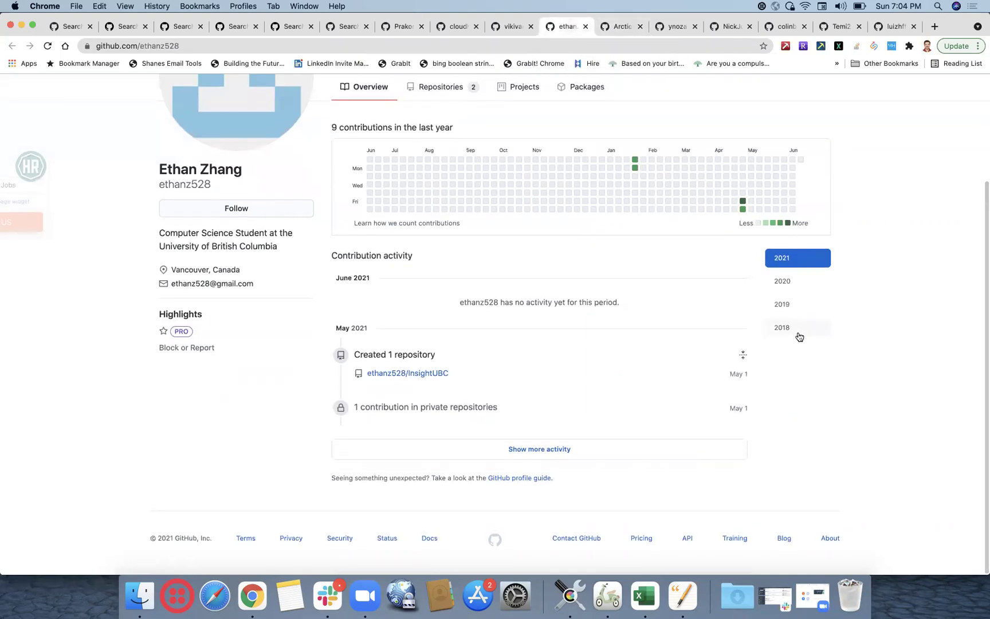
click(799, 334)
scroll(610, 380, down, 4)
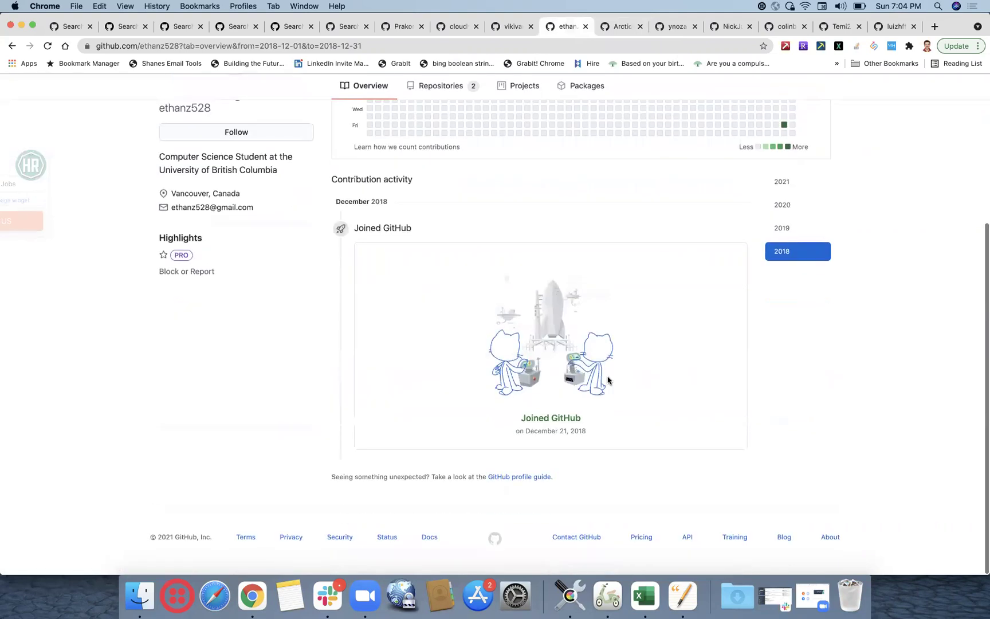
Check the joining date in the 2018 contribution activity of the third user's profile.
click(508, 28)
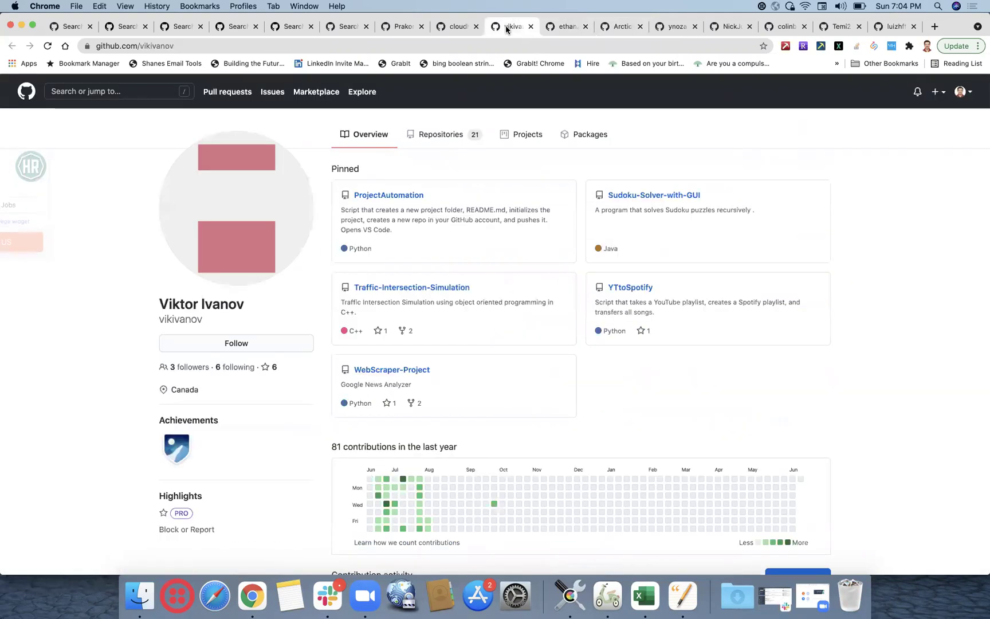
scroll(740, 247, down, 4)
click(797, 465)
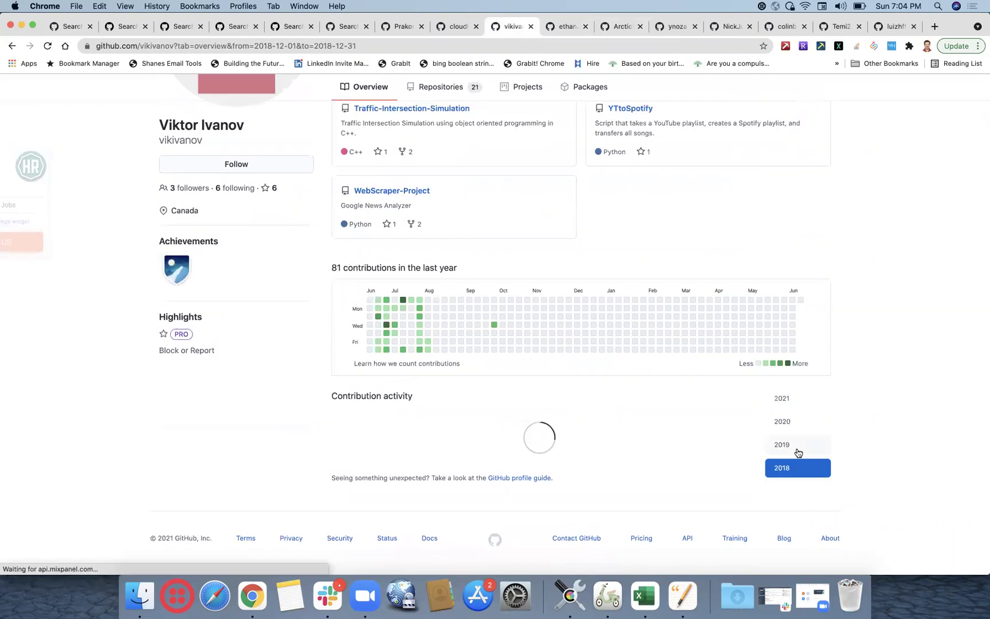
scroll(619, 442, down, 10)
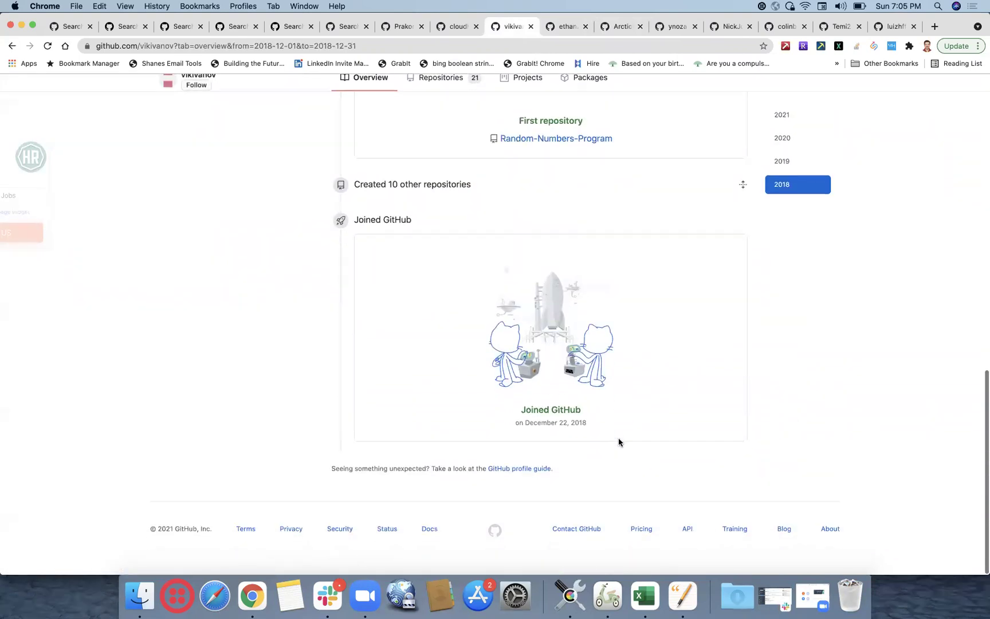
View the second user's 2018 contribution activity down to the date the account joined GitHub.
click(459, 27)
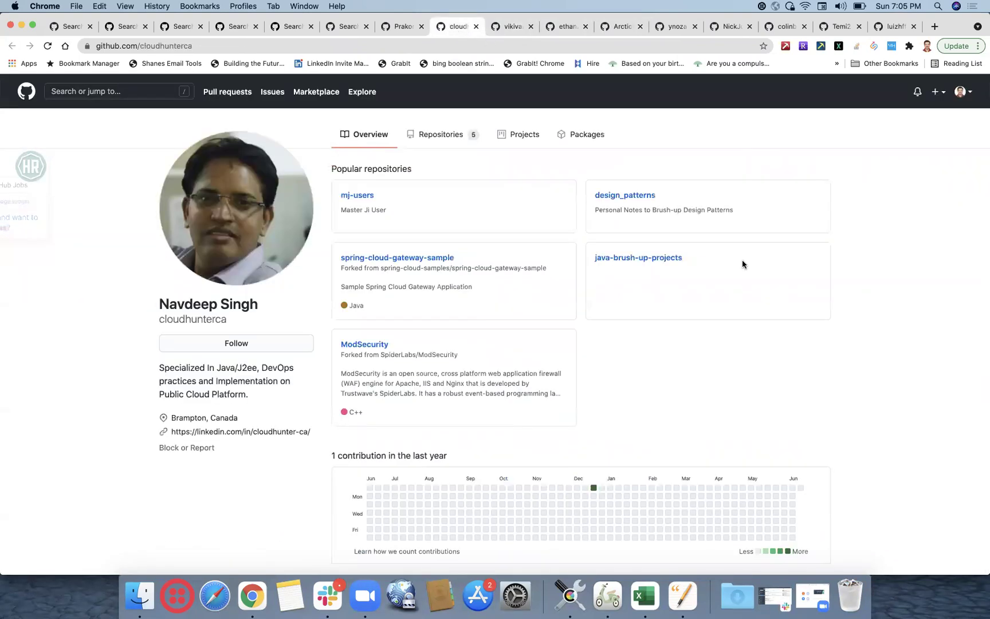
click(801, 451)
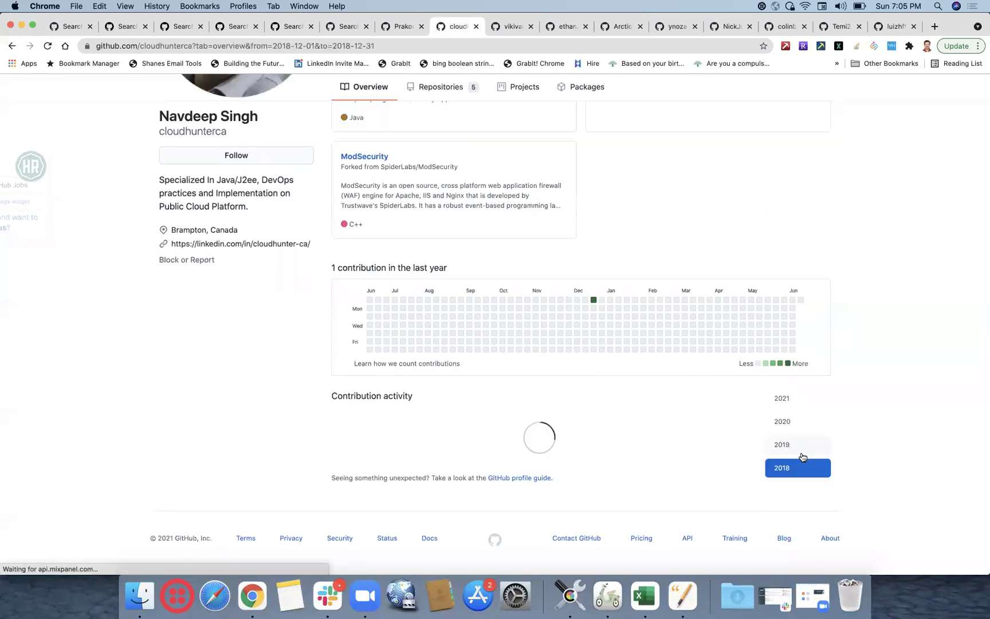
scroll(597, 412, down, 10)
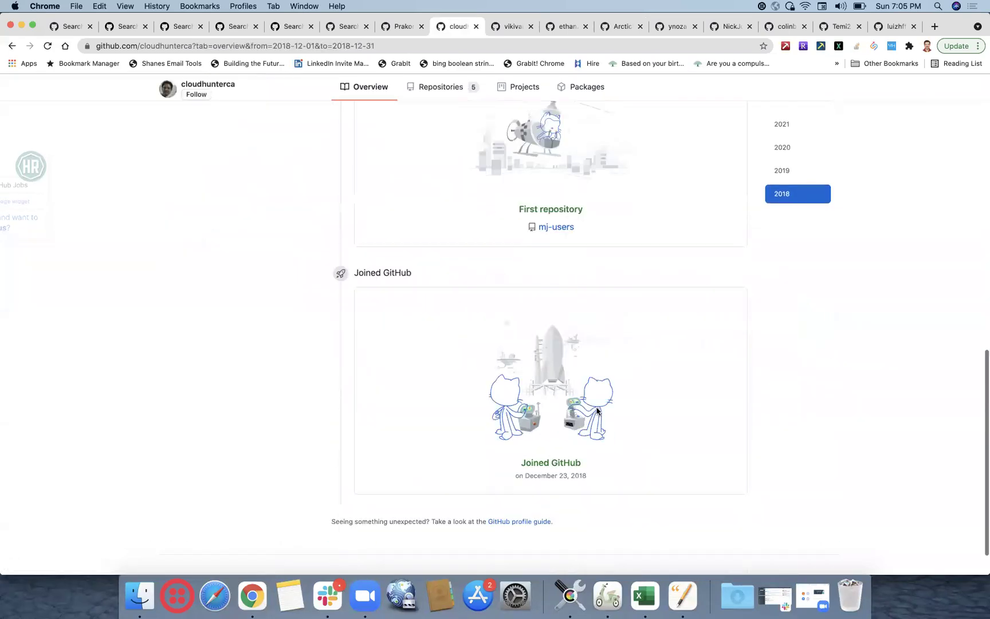
Check the joining date in the 2018 contribution activity of the first user's profile and return to the profile's beginning.
click(401, 26)
scroll(648, 219, down, 5)
scroll(648, 216, down, 5)
click(786, 195)
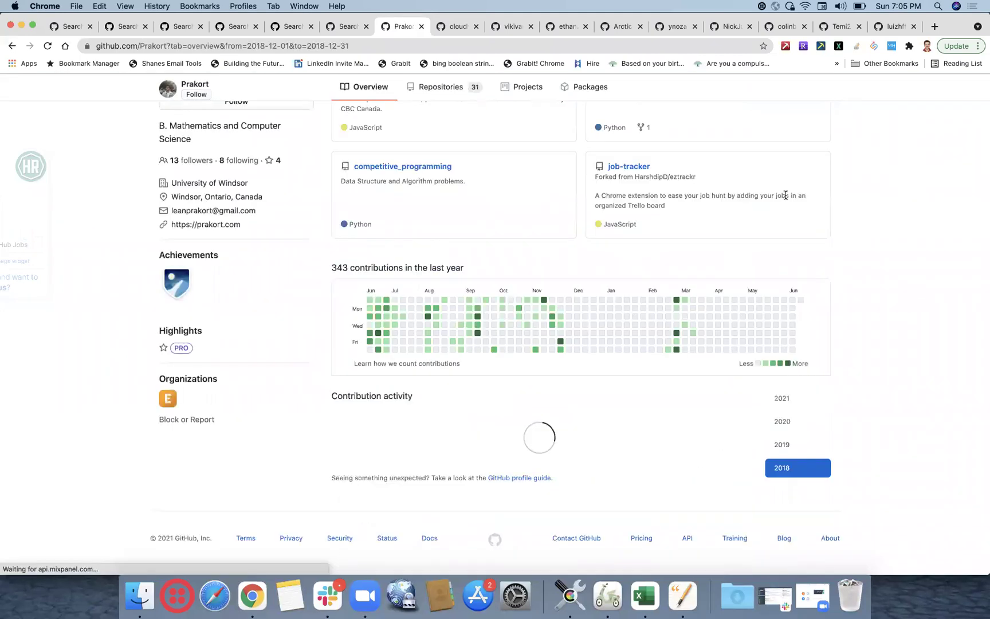
scroll(588, 379, down, 10)
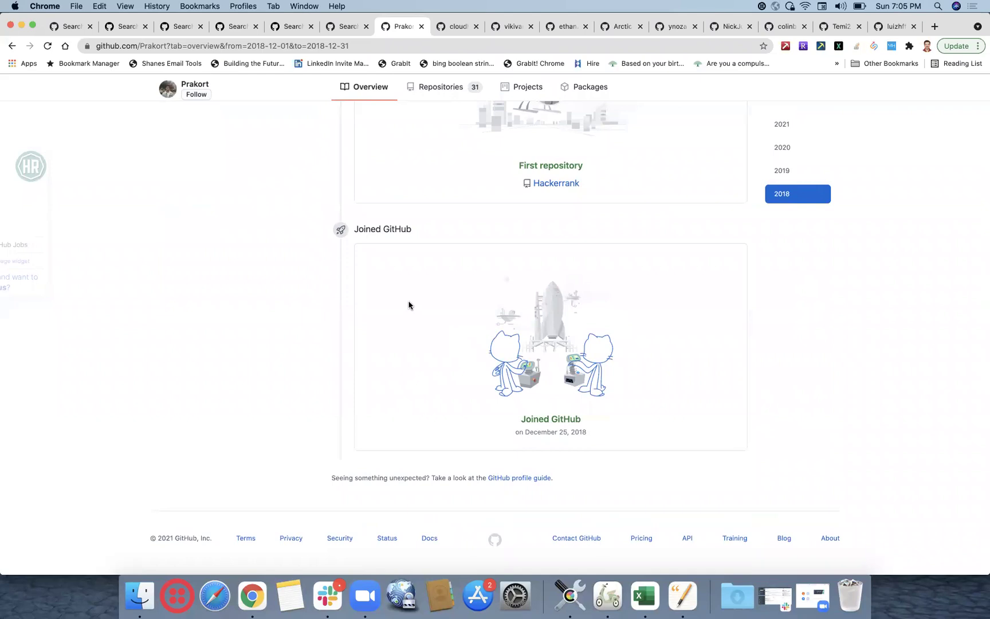
scroll(410, 305, up, 20)
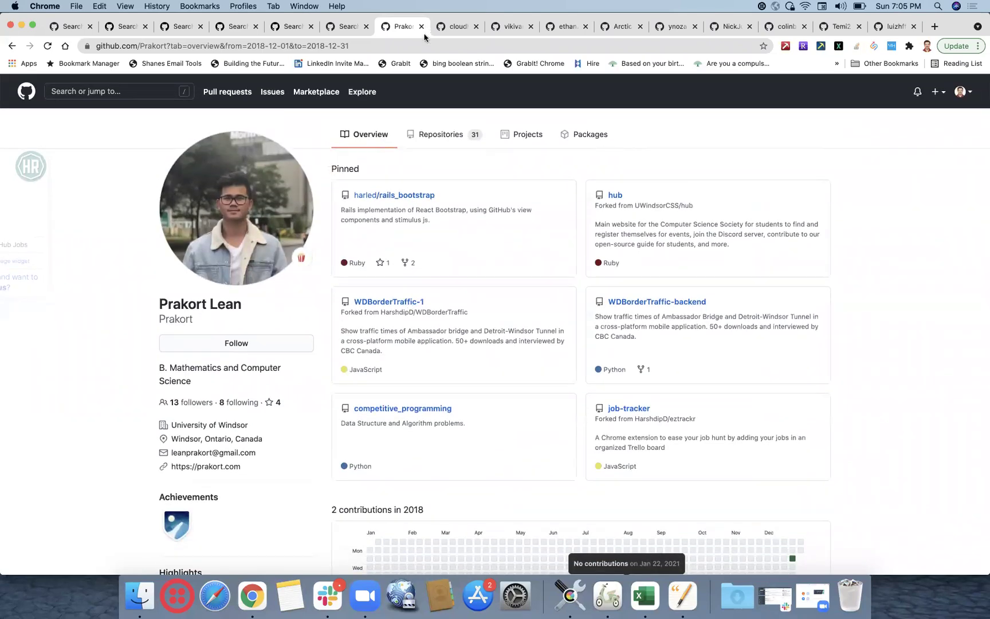
Close all the opened user profile pages to get back to the Canada user search results.
click(421, 26)
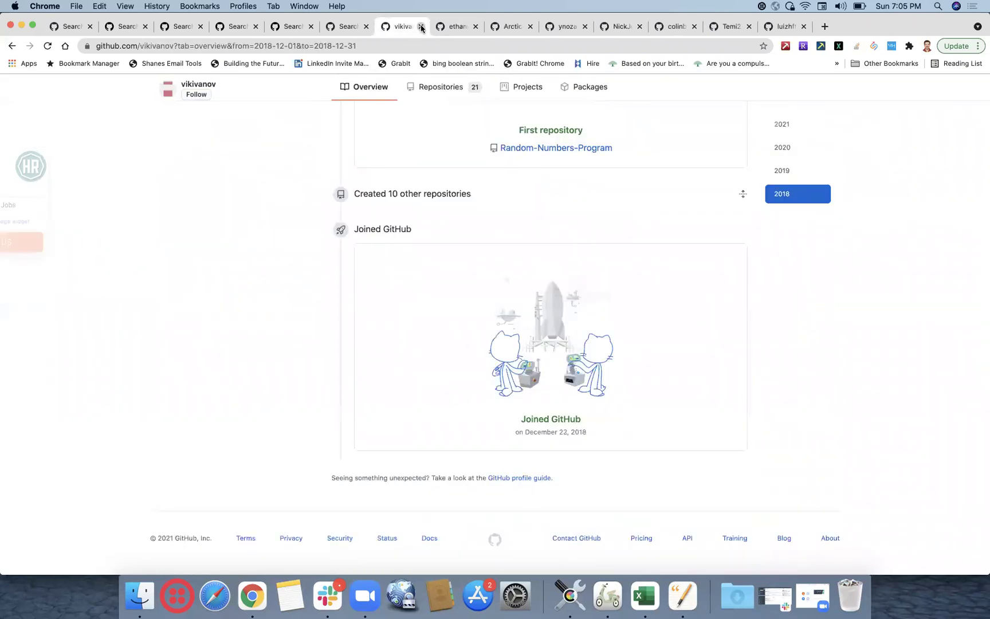
click(421, 27)
click(421, 27)
click(421, 26)
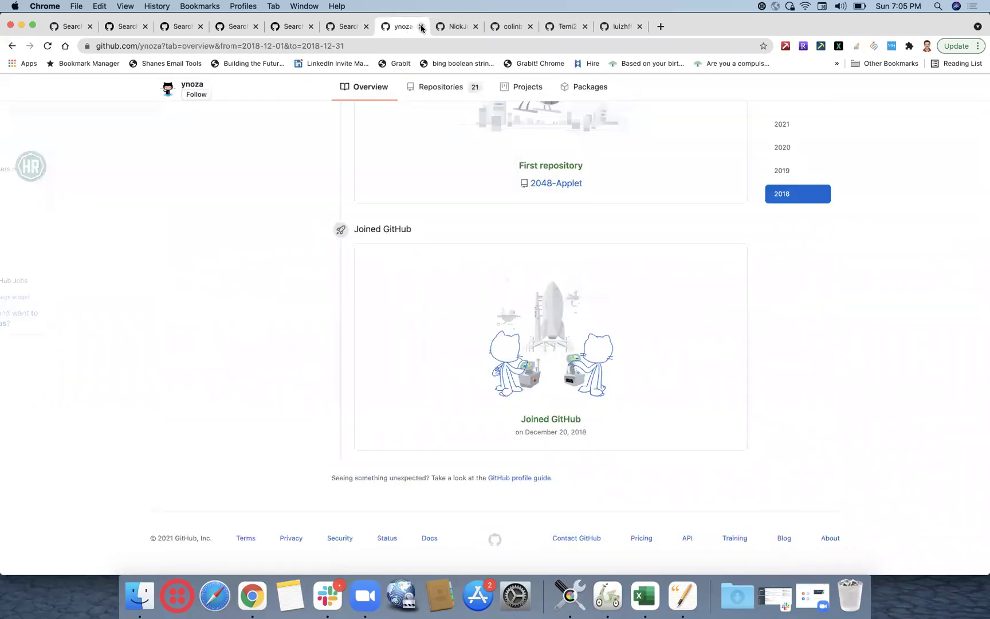
click(421, 27)
click(421, 26)
click(421, 26)
click(421, 26)
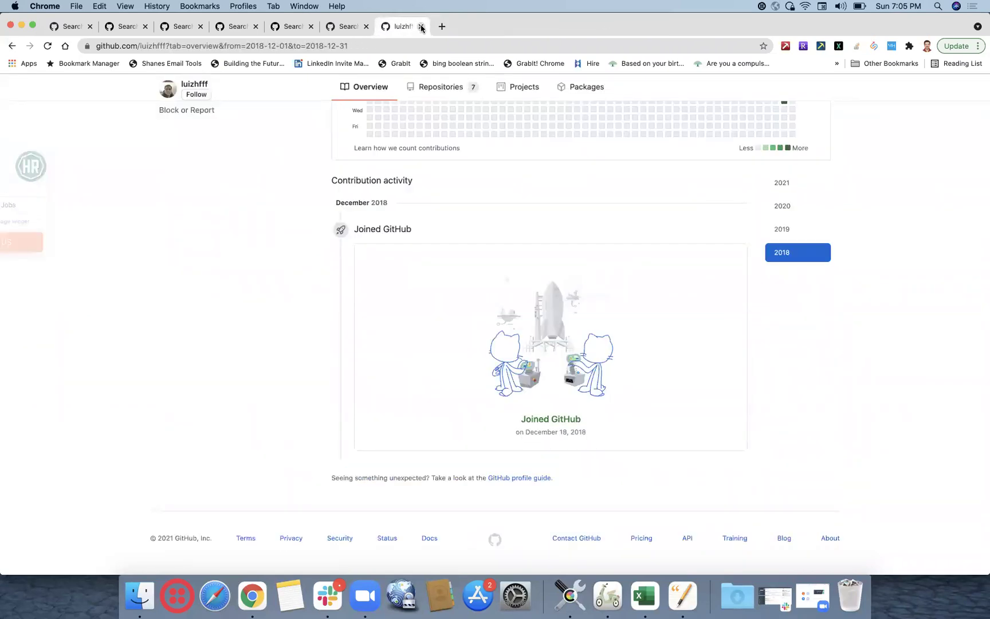
click(421, 26)
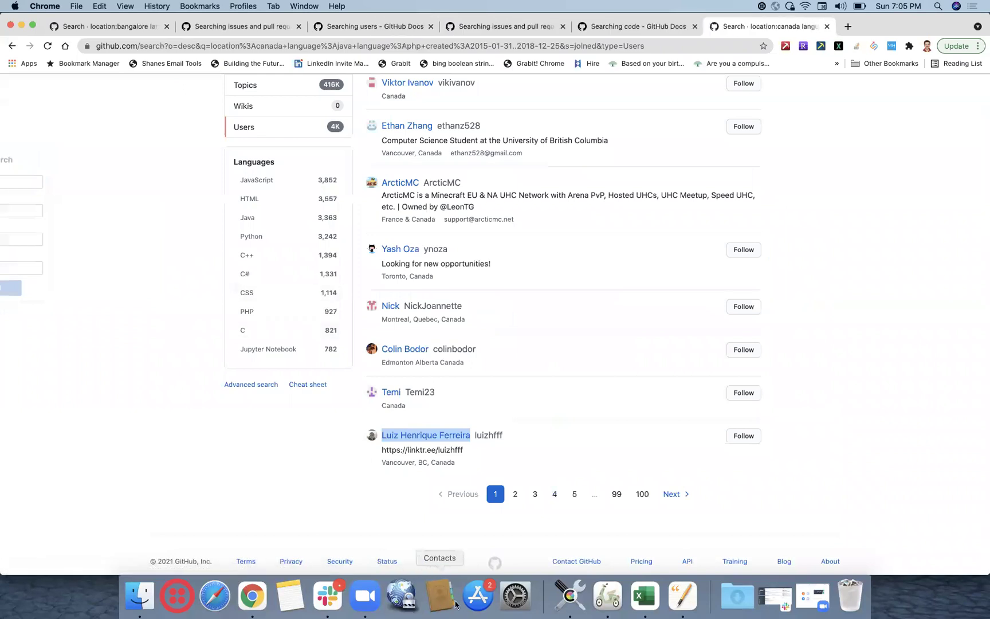
Switch to the Moped notes and insert "loation:sweden" after location:canada in the last query.
click(628, 601)
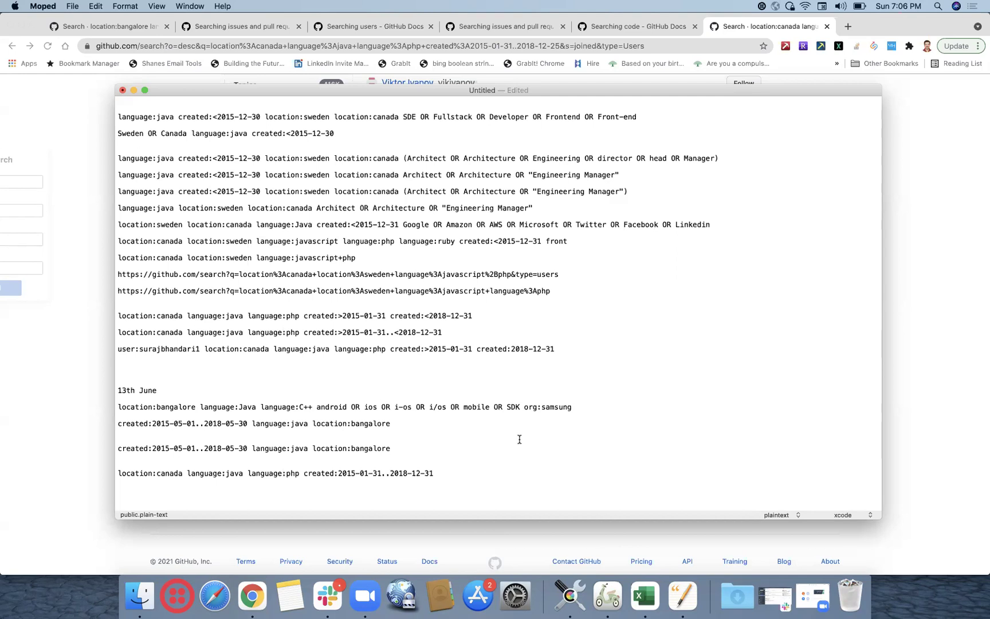
click(954, 249)
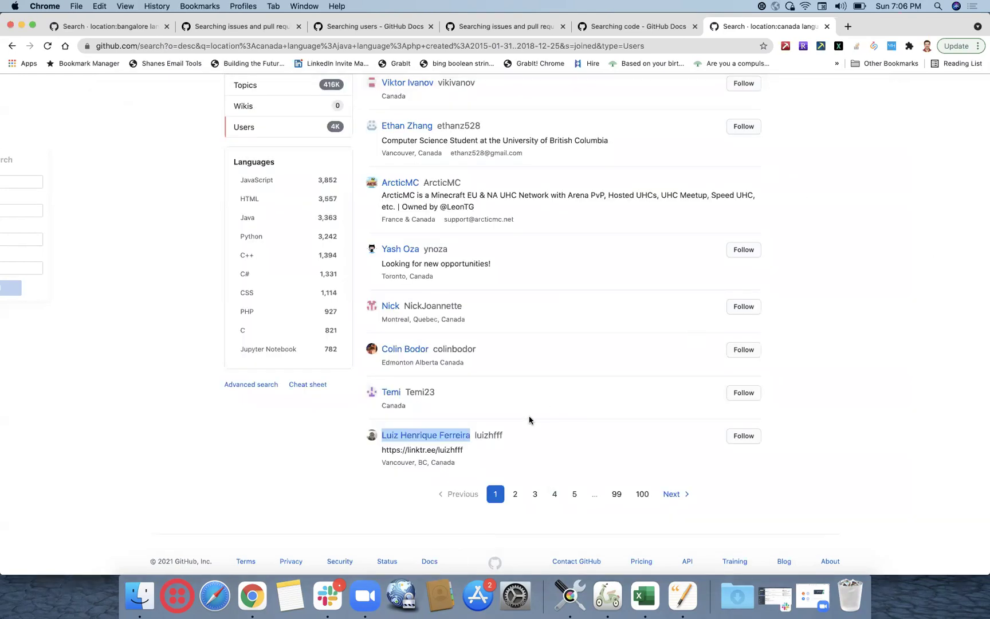
click(608, 596)
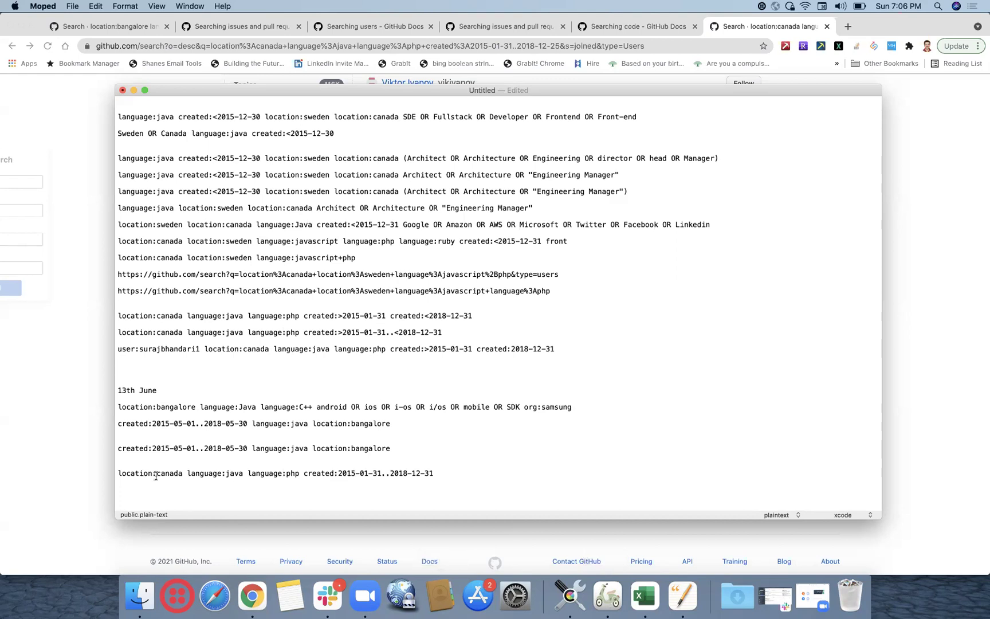
click(186, 473)
text(loation)
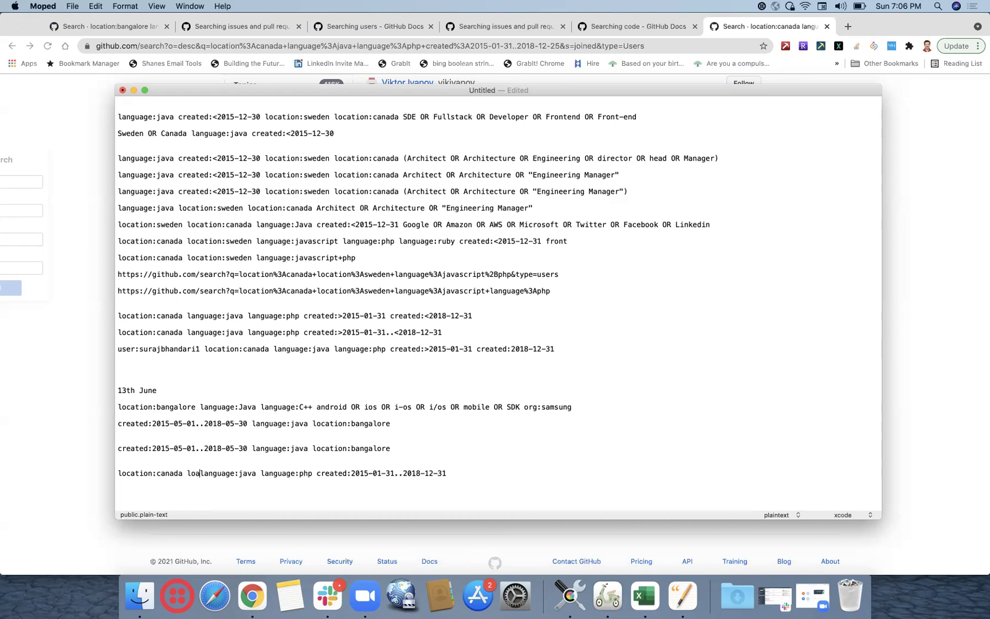
text(:sweden)
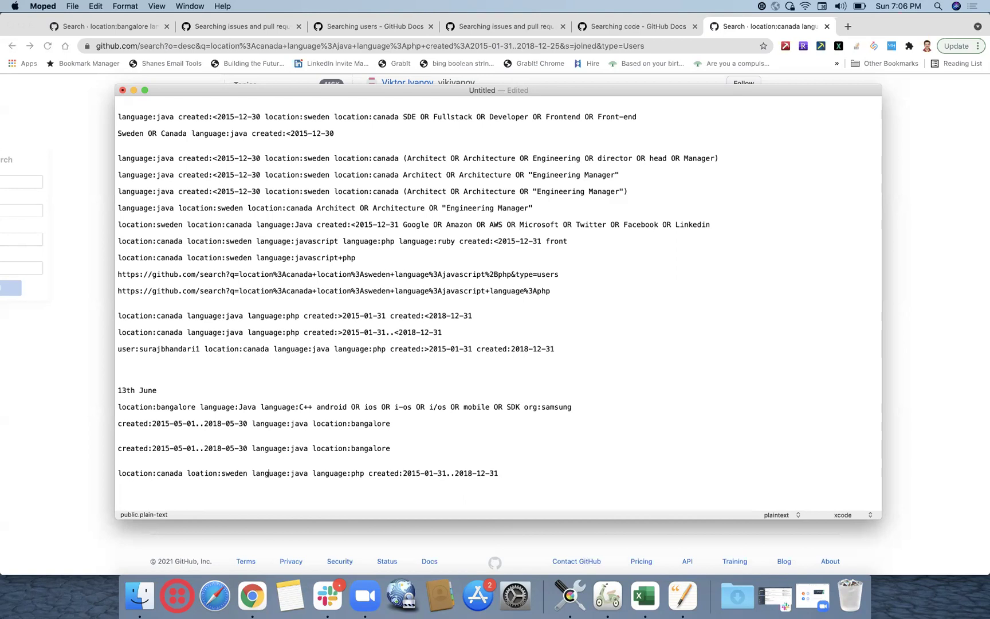
Remove the greater-than sign before 2015-01-31 in the query that starts with a user: qualifier.
click(291, 473)
key(Right)
key(Right)
key(Right)
key(Right)
key(Right)
key(Right)
key(Right)
key(BackSpace)
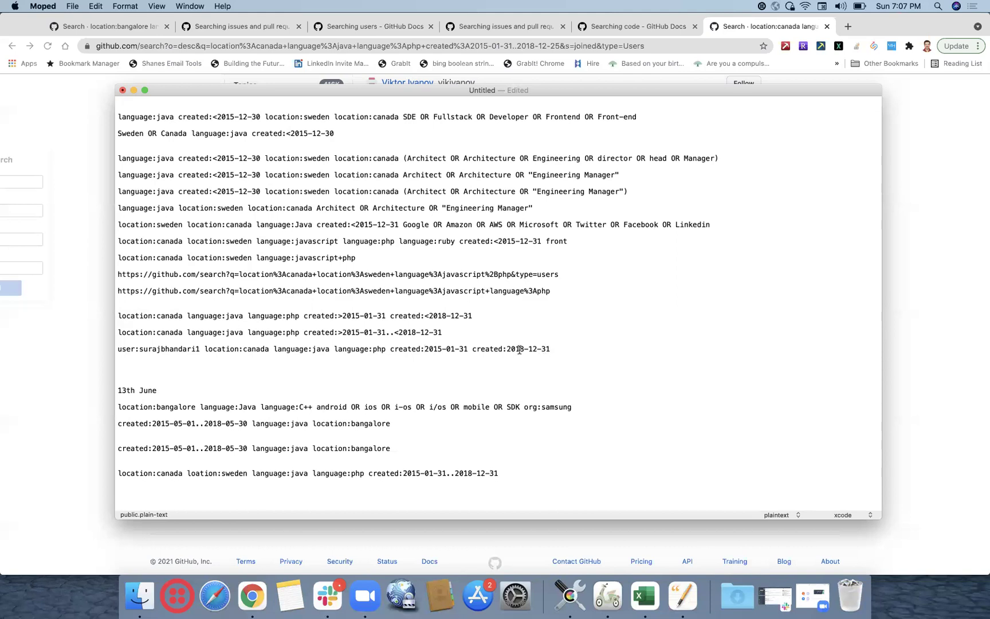
Copy "location:canada language:java language:php created:2015-01-31 created:2018-12-31" from the notes and run it as the GitHub user search in Chrome.
drag(565, 349, 394, 350)
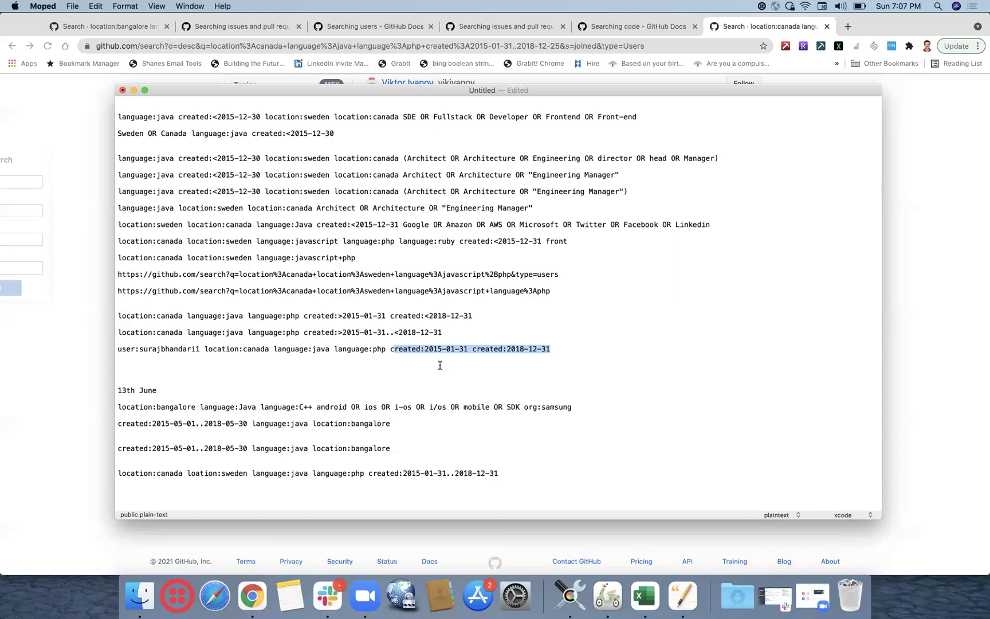
drag(554, 346, 210, 347)
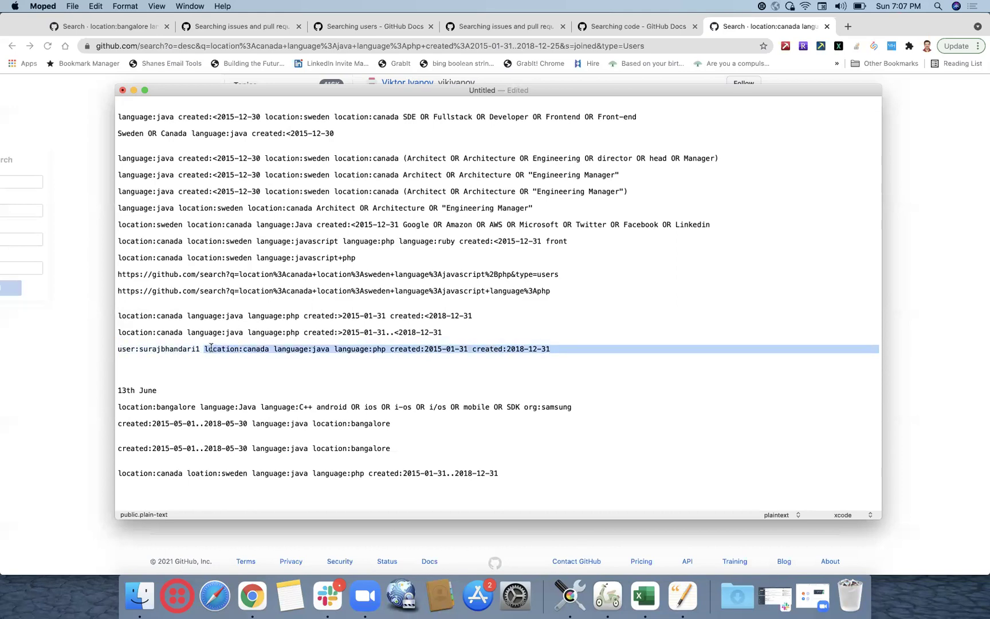
key(super+c)
click(917, 109)
scroll(155, 114, up, 5)
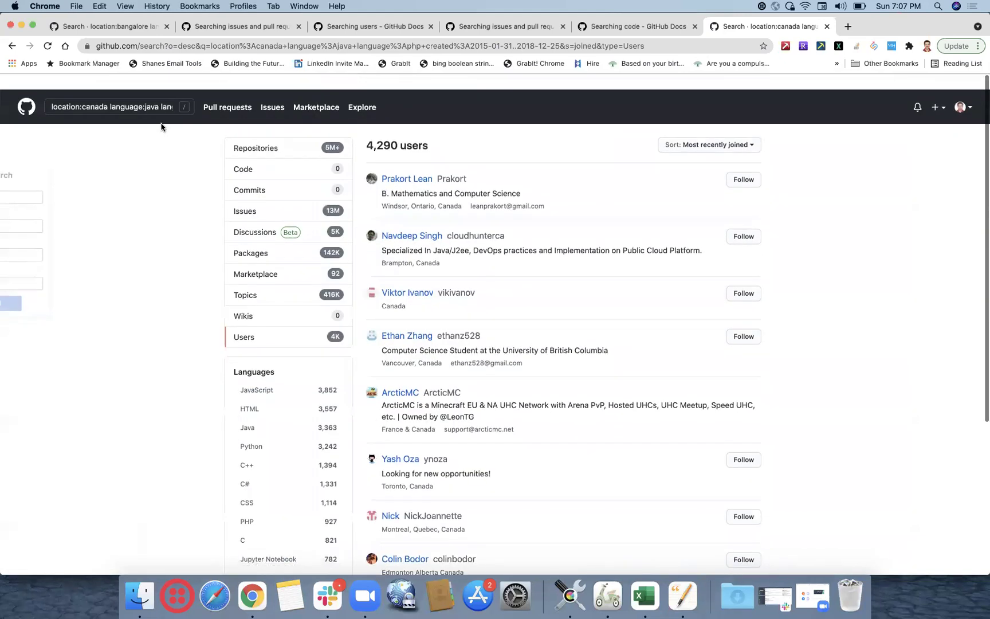
click(147, 96)
key(super+a)
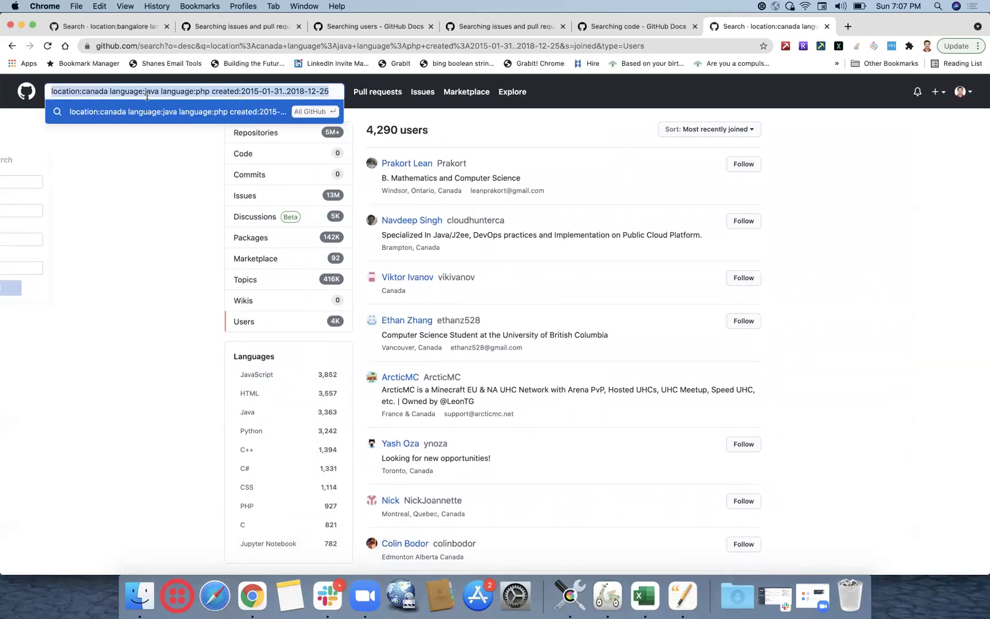
key(super+v)
key(Return)
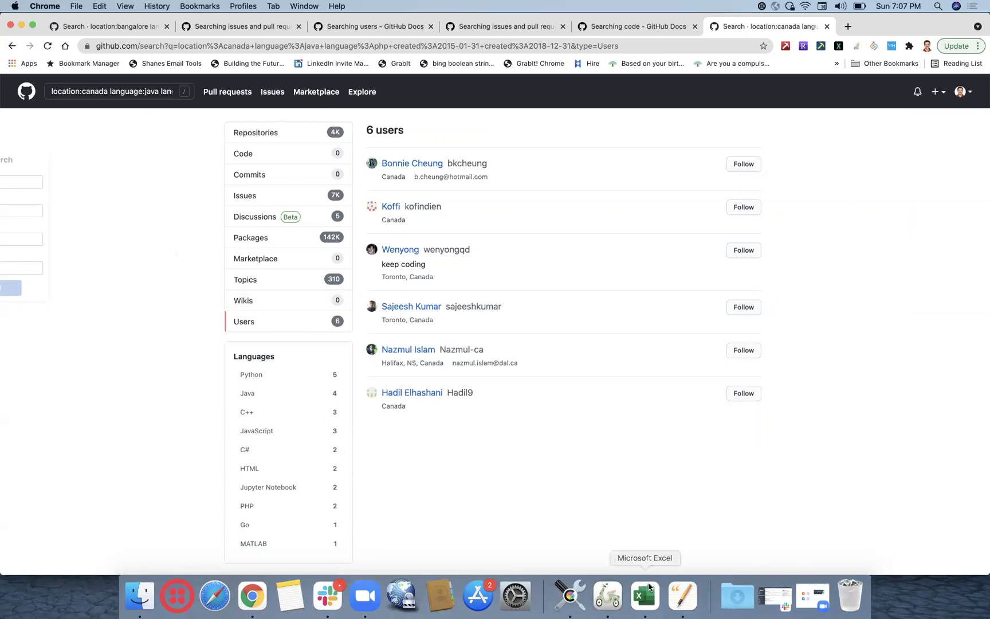
Switch to Moped and replace the second created: qualifier in the user: query with ".." to form the range 2015-01-31..2018-12-31.
click(607, 596)
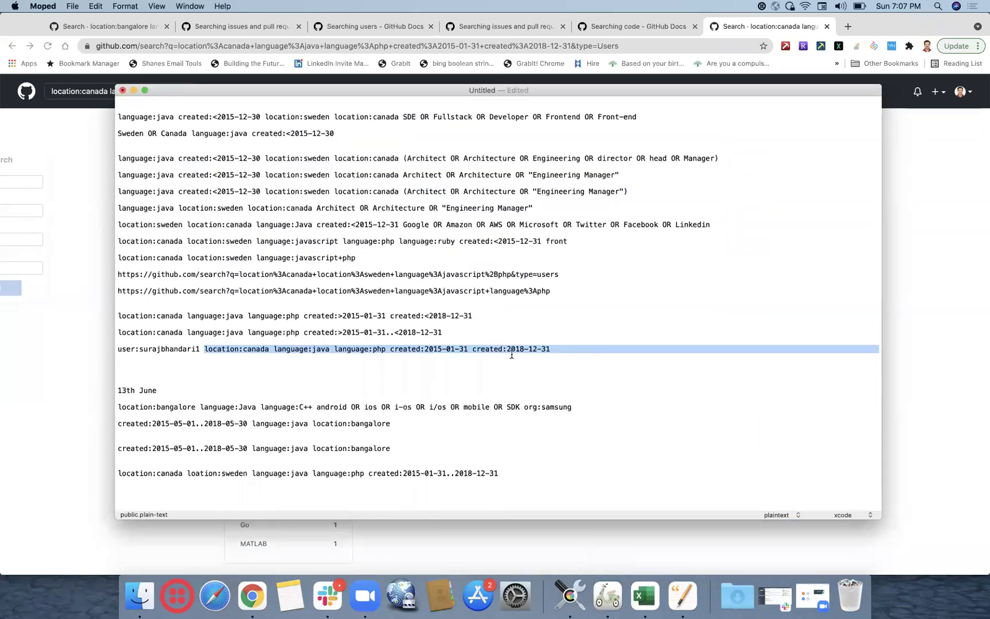
click(512, 354)
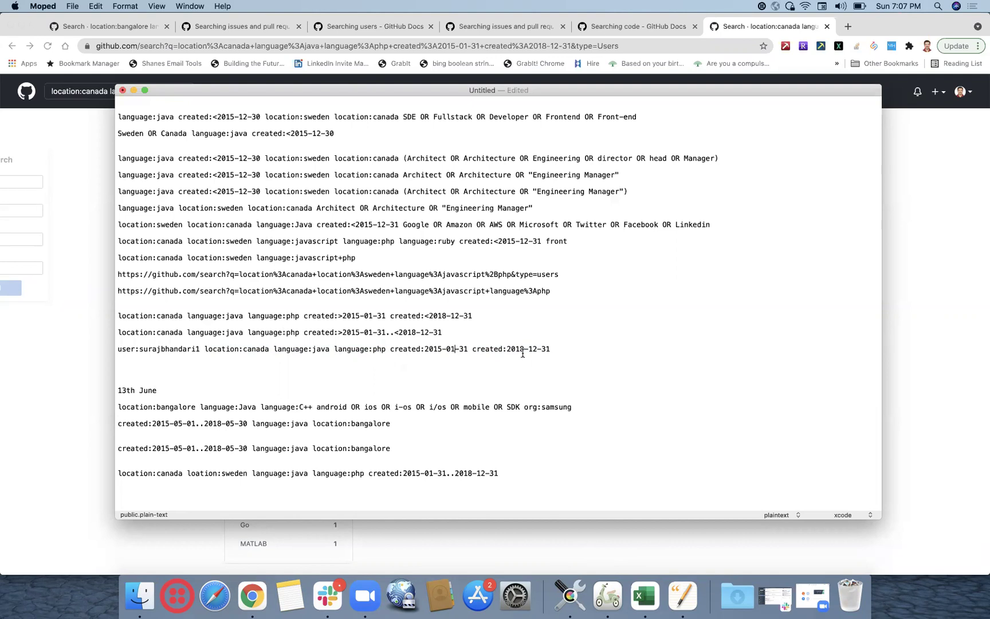
click(455, 350)
key(BackSpace)
key(BackSpace)
key(BackSpace)
key(BackSpace)
key(BackSpace)
key(BackSpace)
key(BackSpace)
key(BackSpace)
key(BackSpace)
text(..)
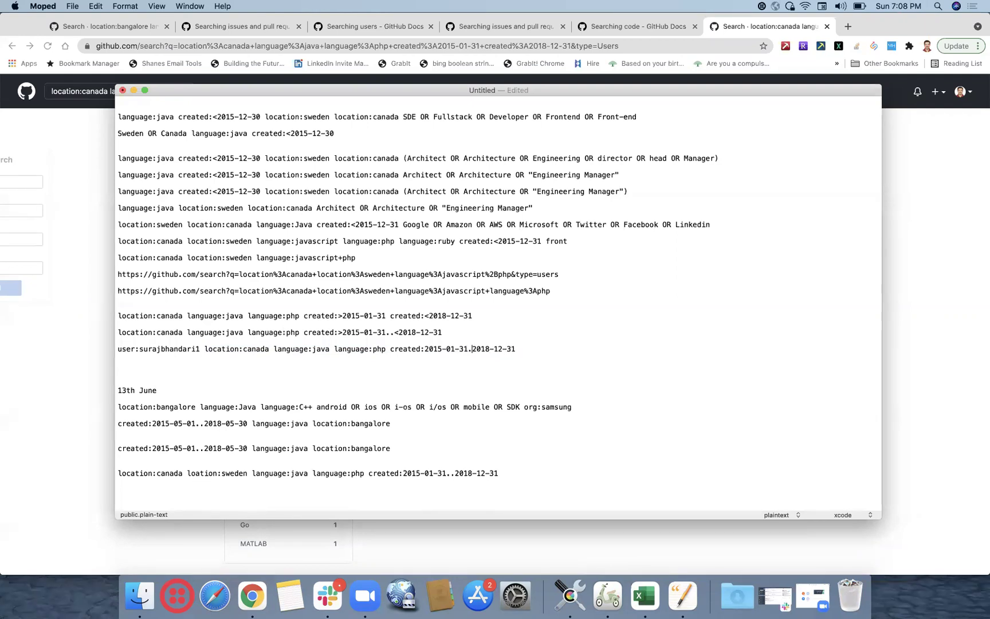
Copy "location:canada language:java language:php created:2015-01-31..2018-12-31" from the notes and run it as the GitHub user search in Chrome.
drag(530, 349, 179, 353)
triple_click(204, 354)
shift+click(204, 349)
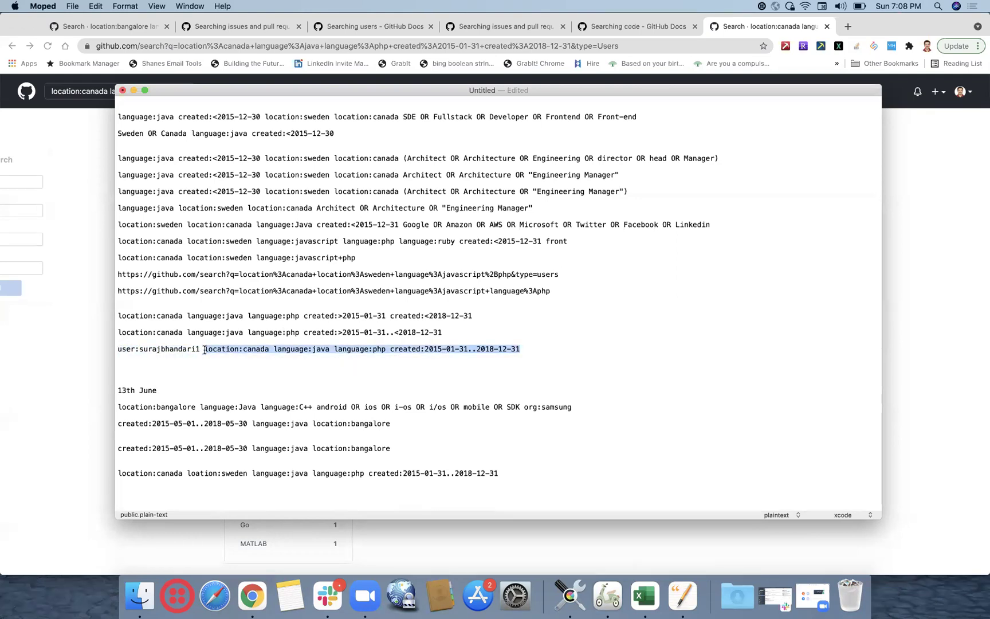
key(super+c)
click(86, 91)
click(88, 92)
key(super+a)
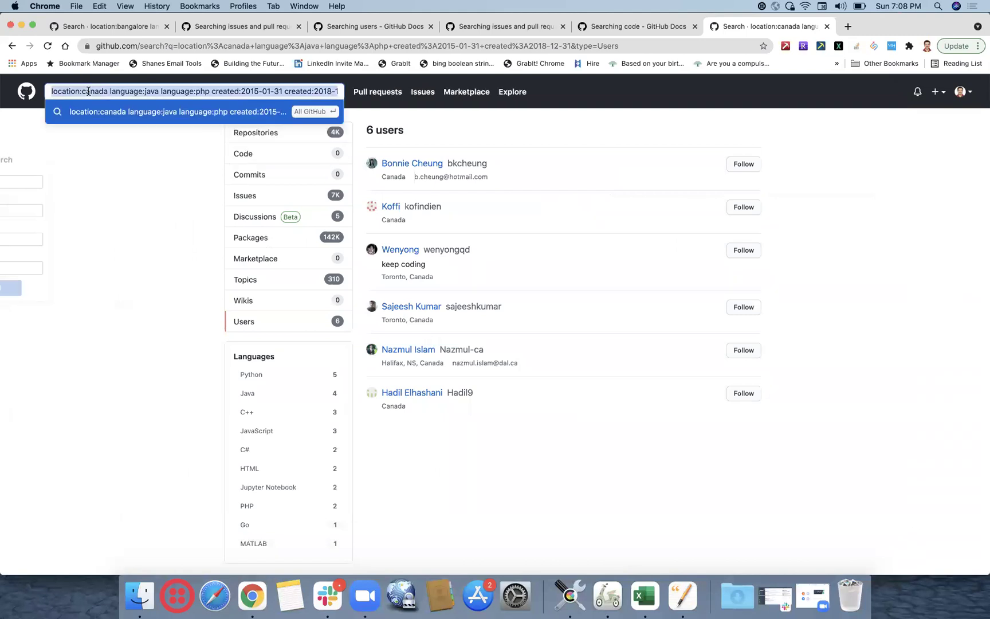
key(super+v)
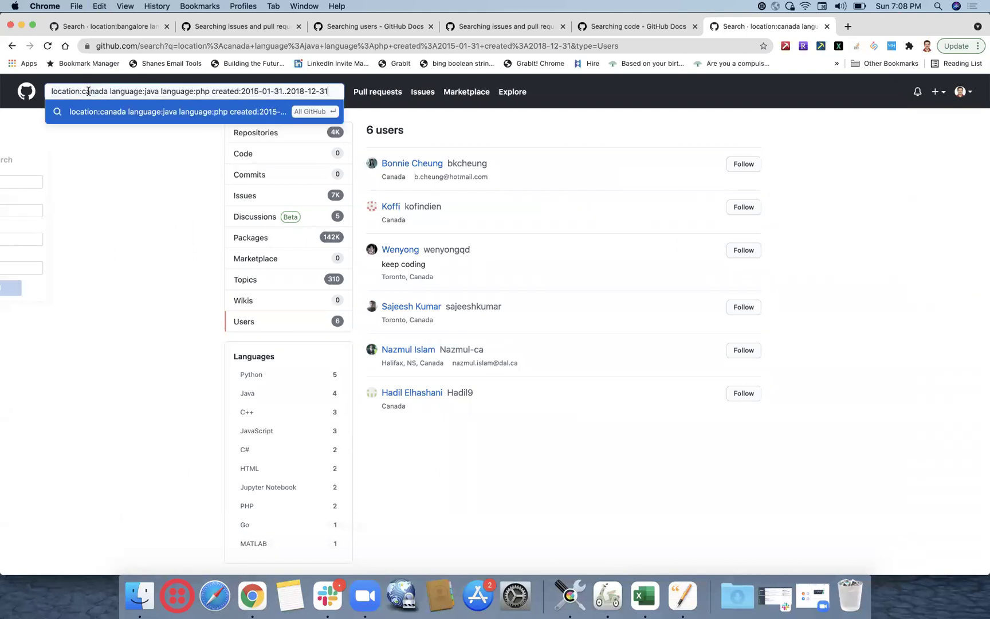
key(Return)
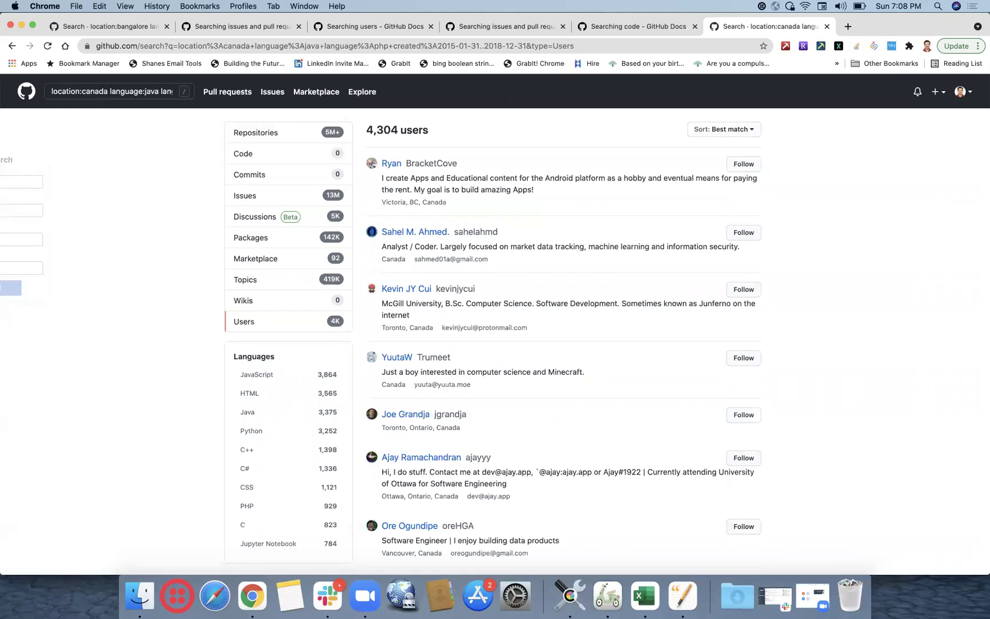
Copy "Google OR Amazon OR AWS OR Microsoft OR Twitter OR Facebook OR Linkedin" from the Moped notes and run it appended to the GitHub query in Chrome.
key(super+Tab)
click(508, 356)
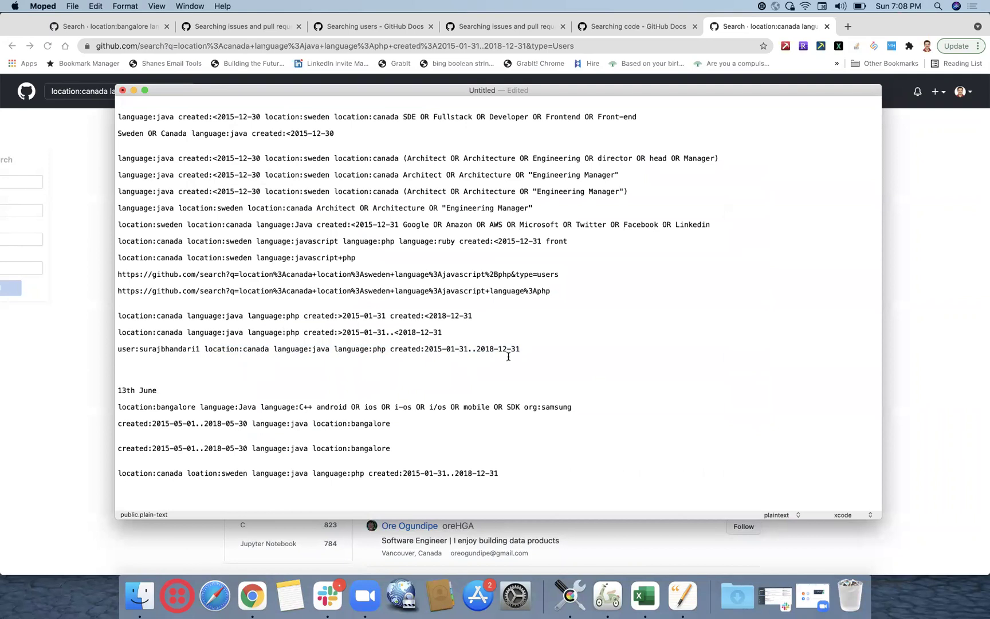
scroll(555, 411, down, 2)
drag(394, 224, 721, 222)
key(super+c)
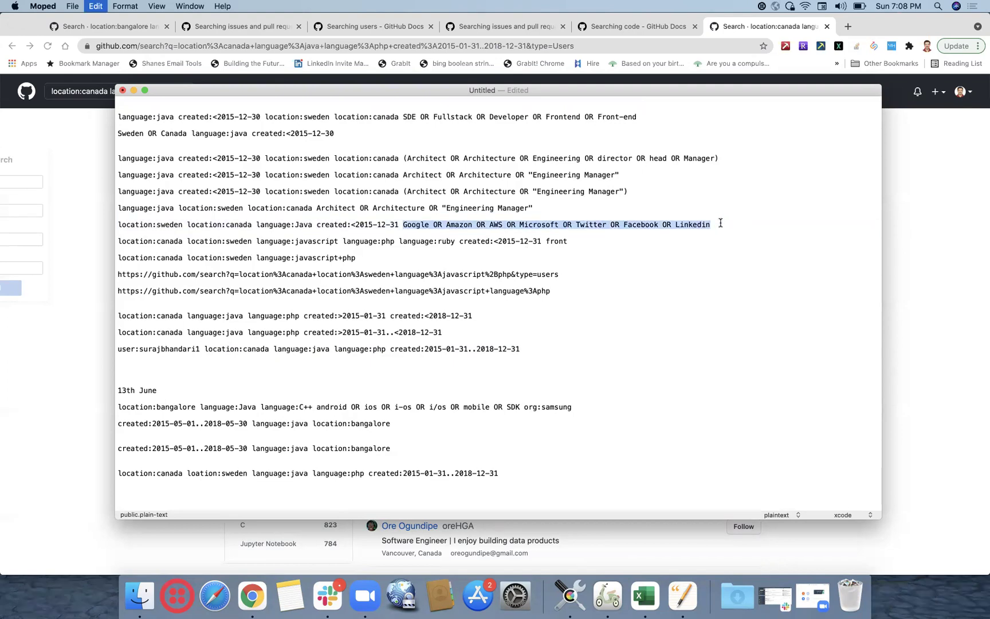
click(243, 212)
click(96, 96)
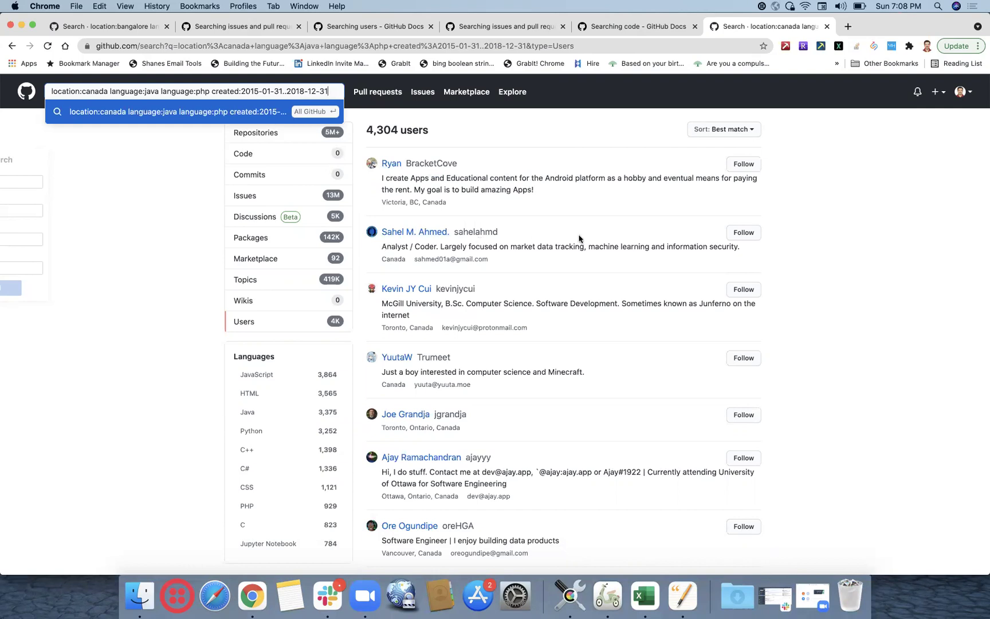
click(406, 116)
click(156, 87)
key(End)
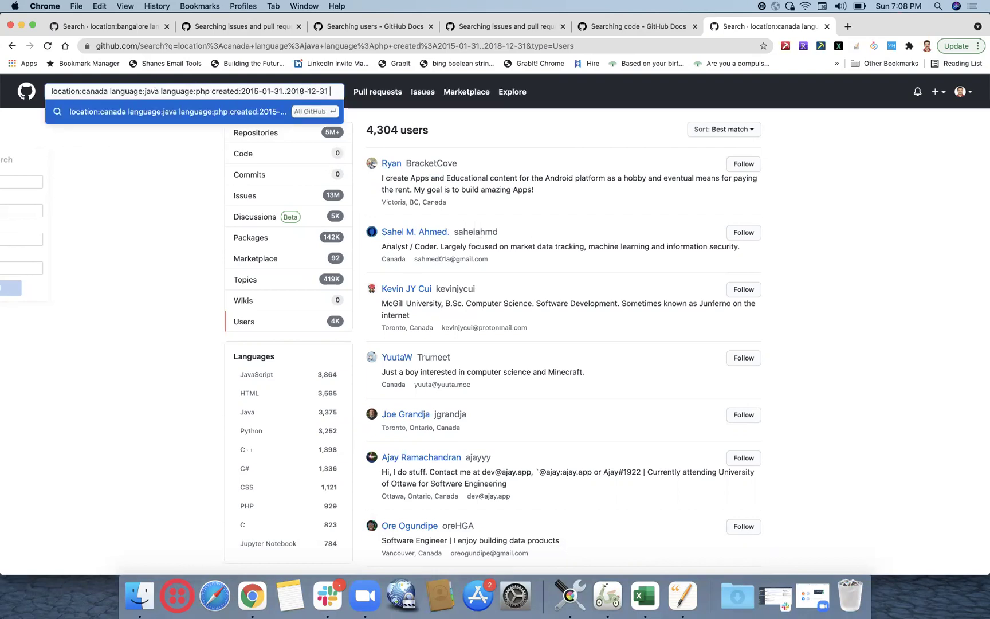
key(super+v)
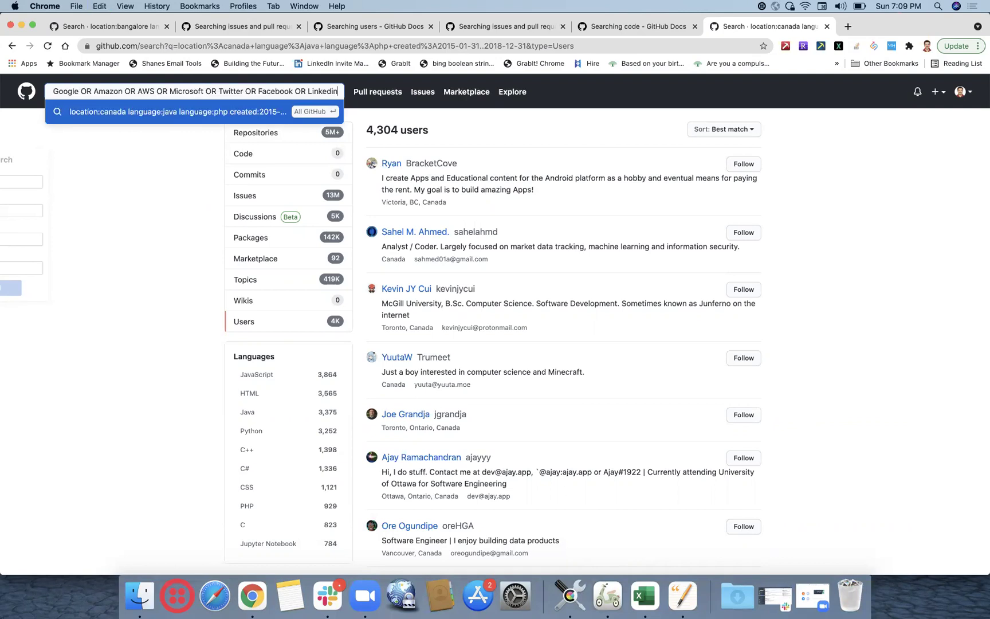
key(Return)
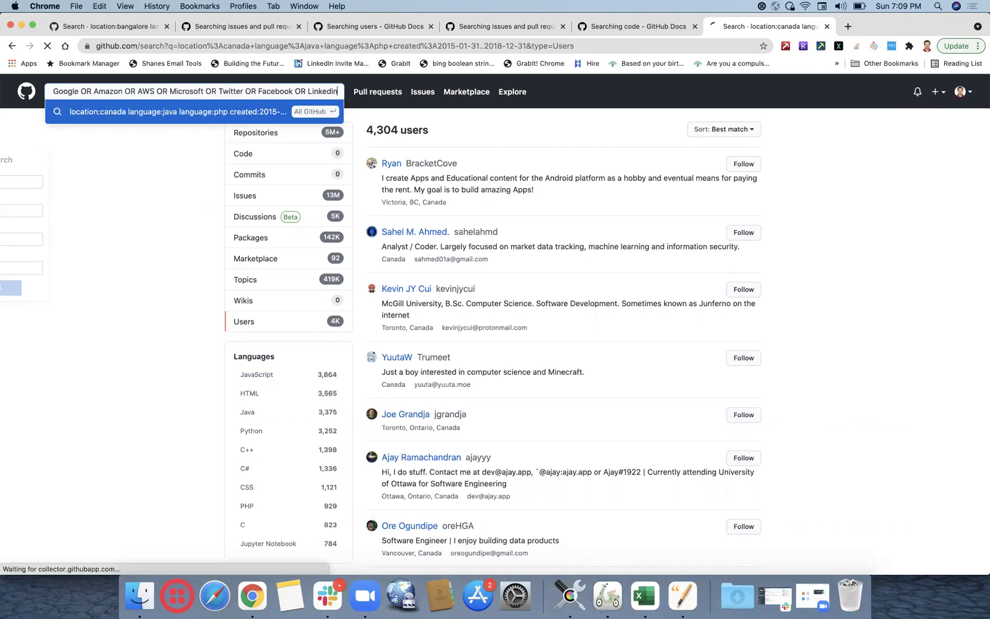
Remove "OR Twitter OR Facebook OR Linkedin" from the end of the GitHub query, rerun the search and review the query's ending.
click(165, 90)
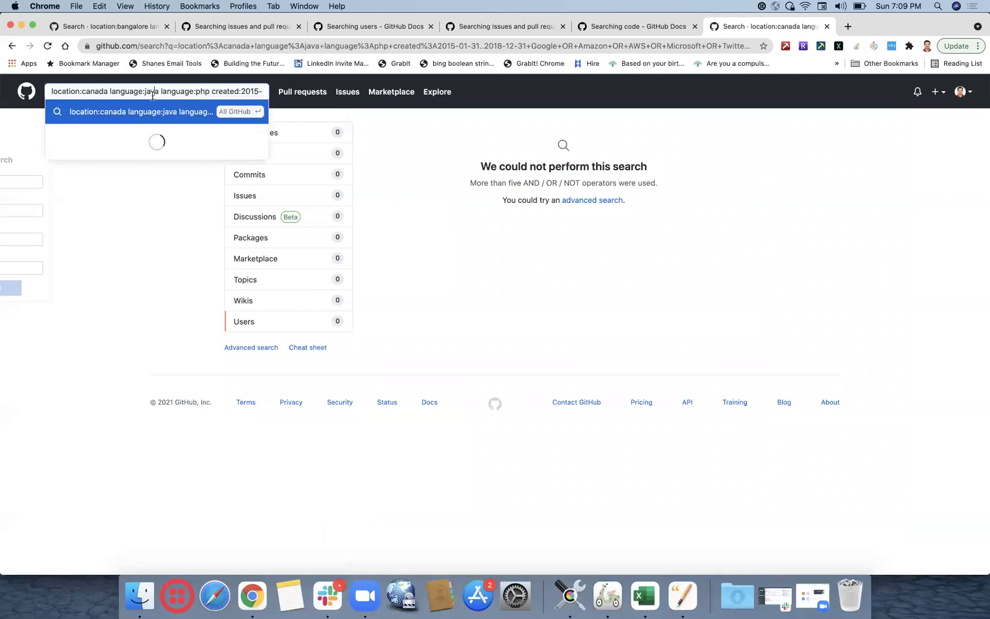
scroll(273, 89, right, 10)
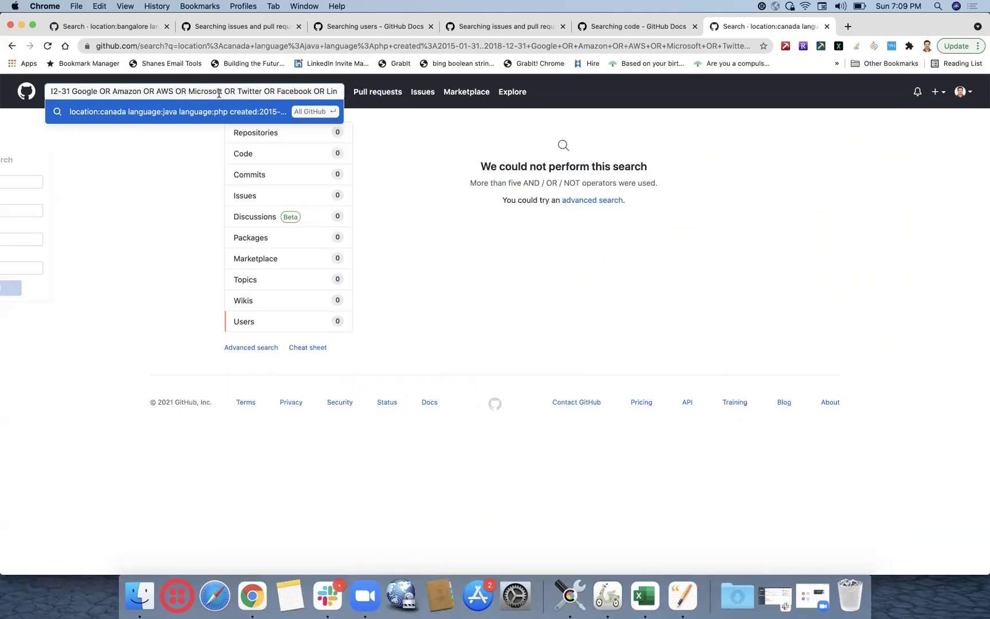
drag(222, 92, 341, 89)
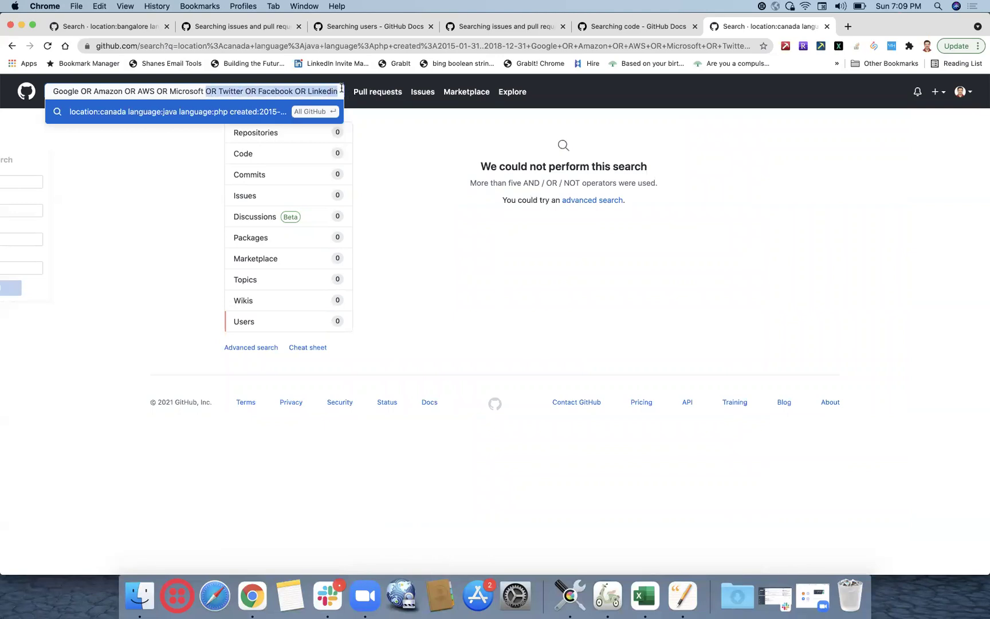
key(BackSpace)
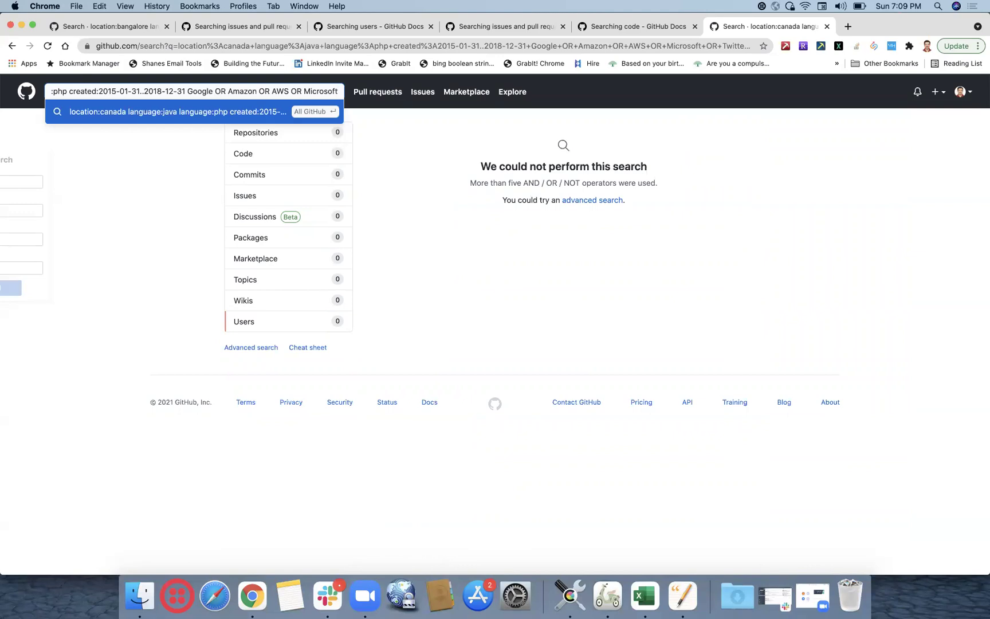
key(Return)
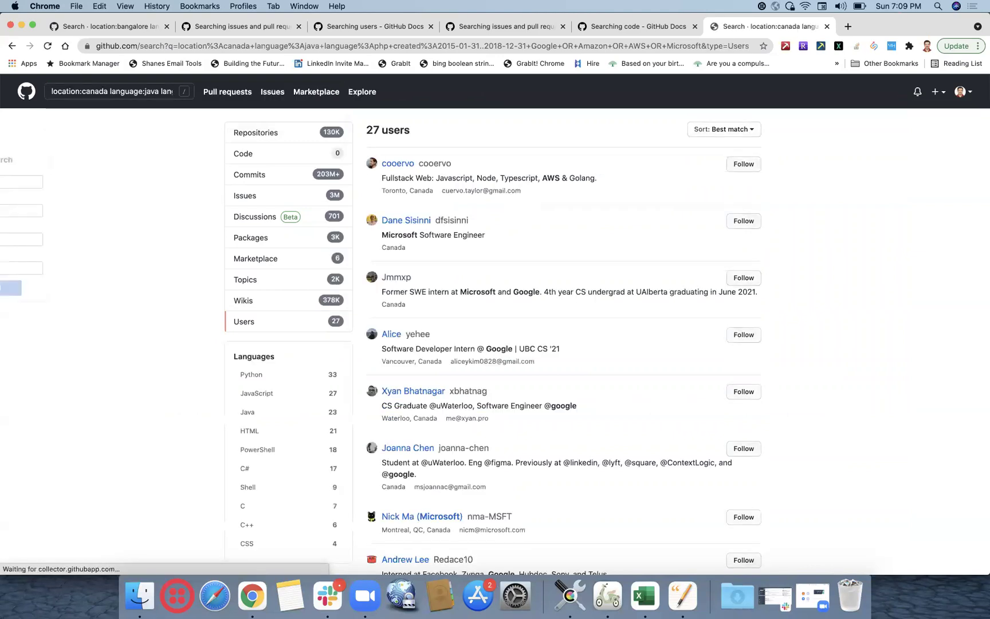
click(141, 92)
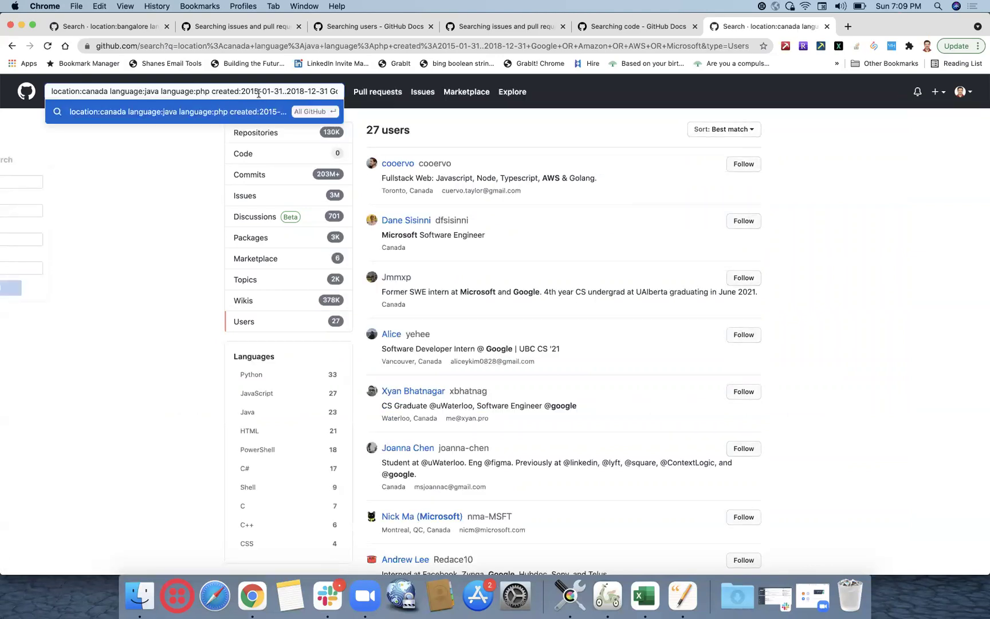
scroll(297, 93, right, 10)
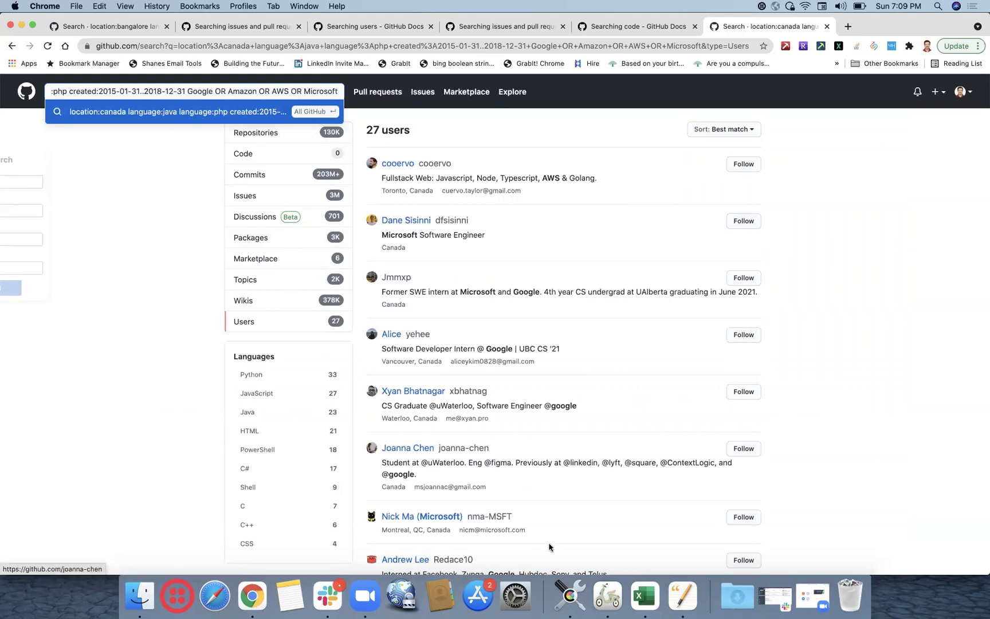
Switch to Moped and append the company list from Google to Linkedin, copied from the created:<2015-12-31 query, to the last query.
click(607, 596)
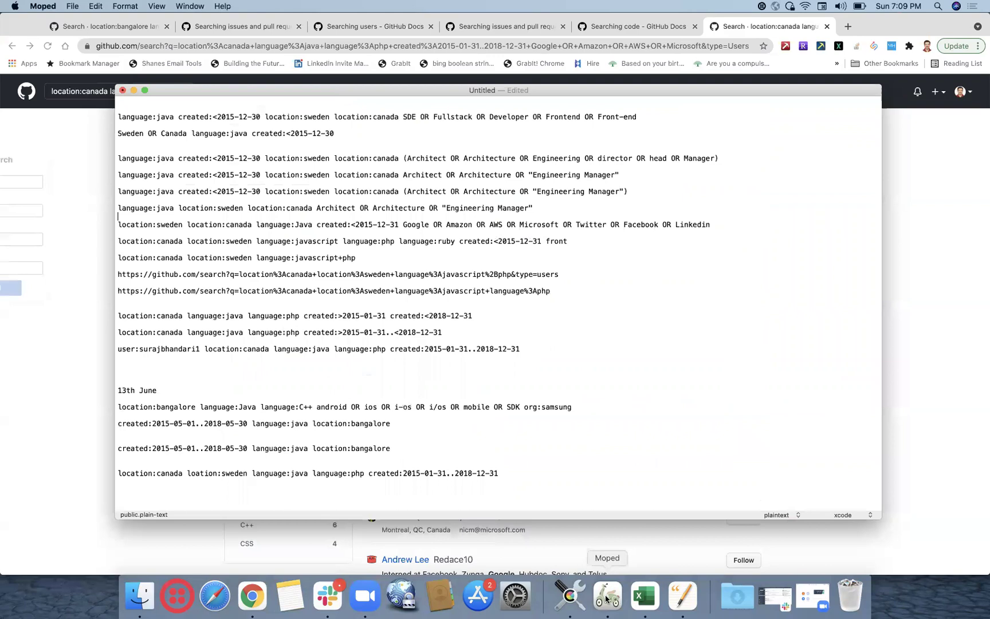
drag(403, 224, 716, 225)
key(super+c)
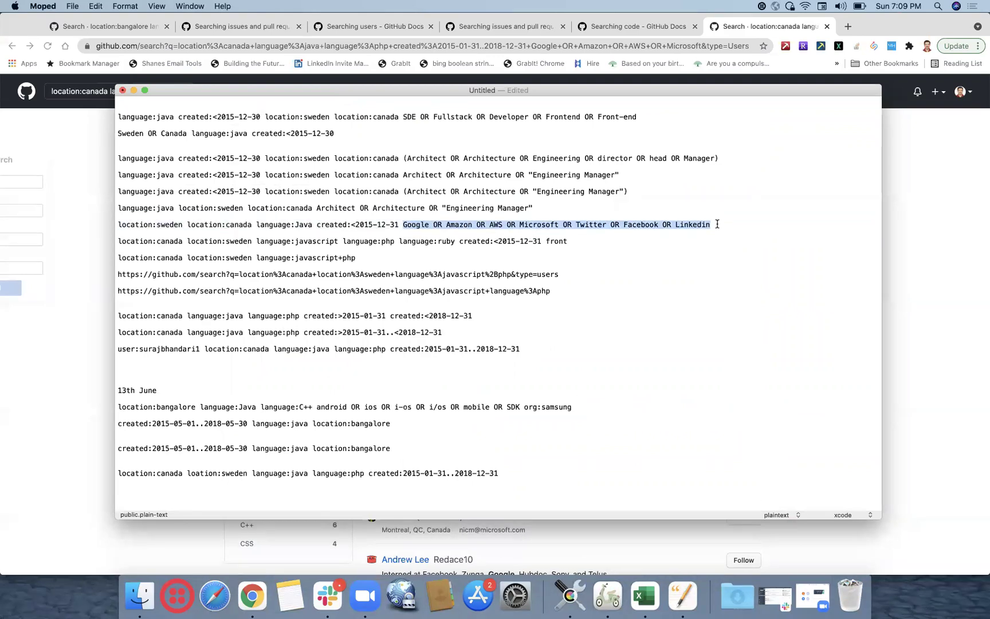
click(553, 474)
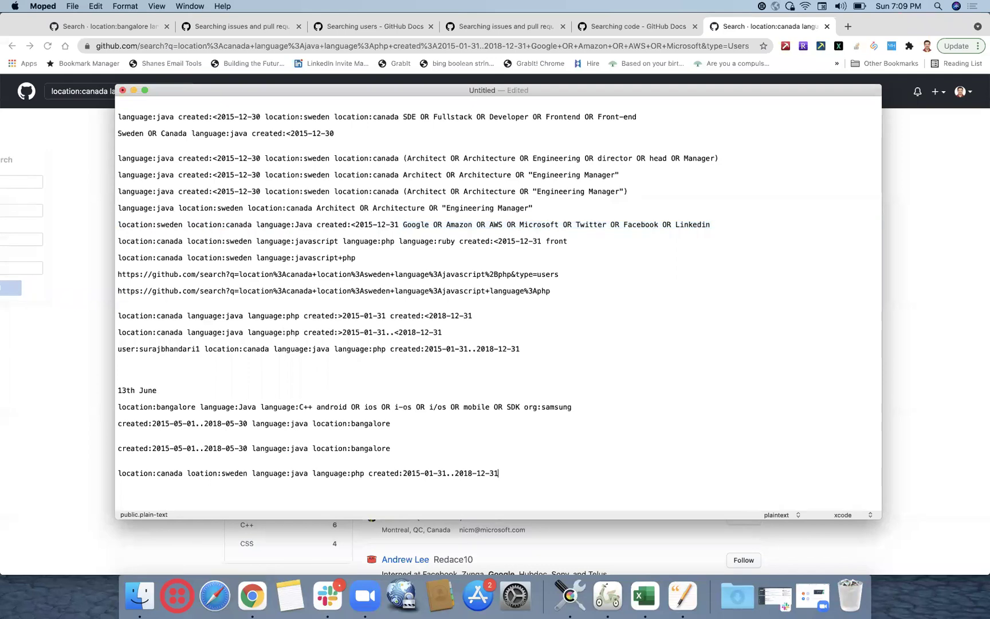
key(super+v)
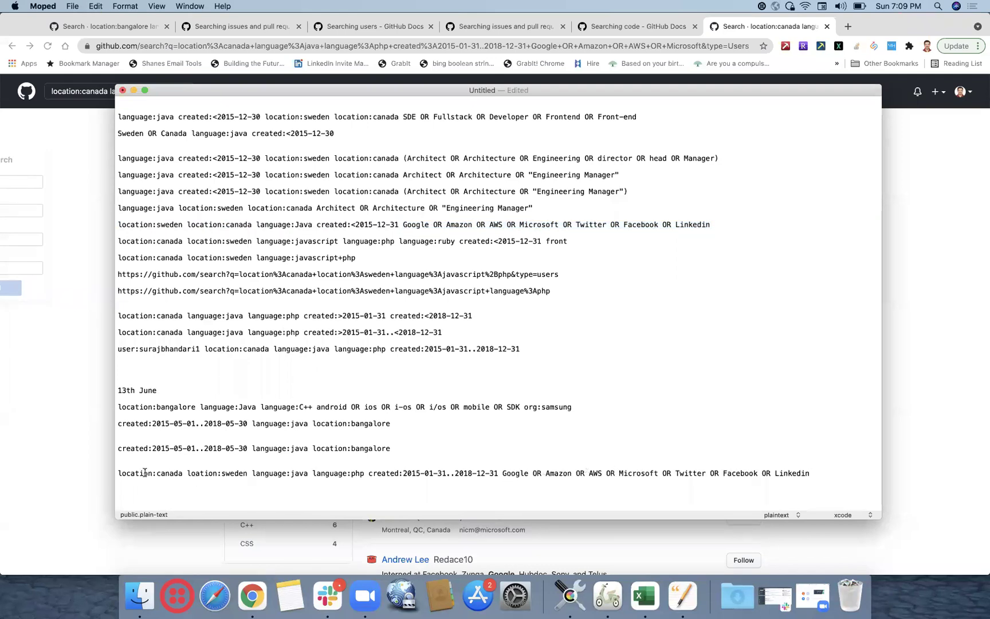
Review the last query's location and language qualifiers, then copy the whole query and run it as the GitHub user search in Chrome.
drag(127, 474, 166, 475)
click(198, 473)
click(273, 473)
click(363, 473)
drag(810, 474, 111, 473)
key(super+c)
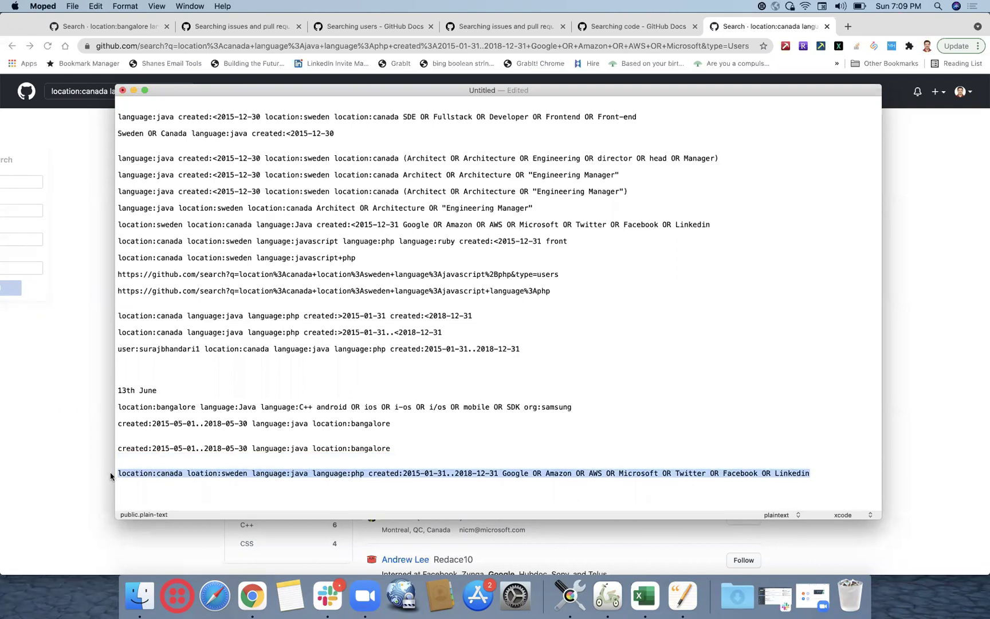
click(60, 95)
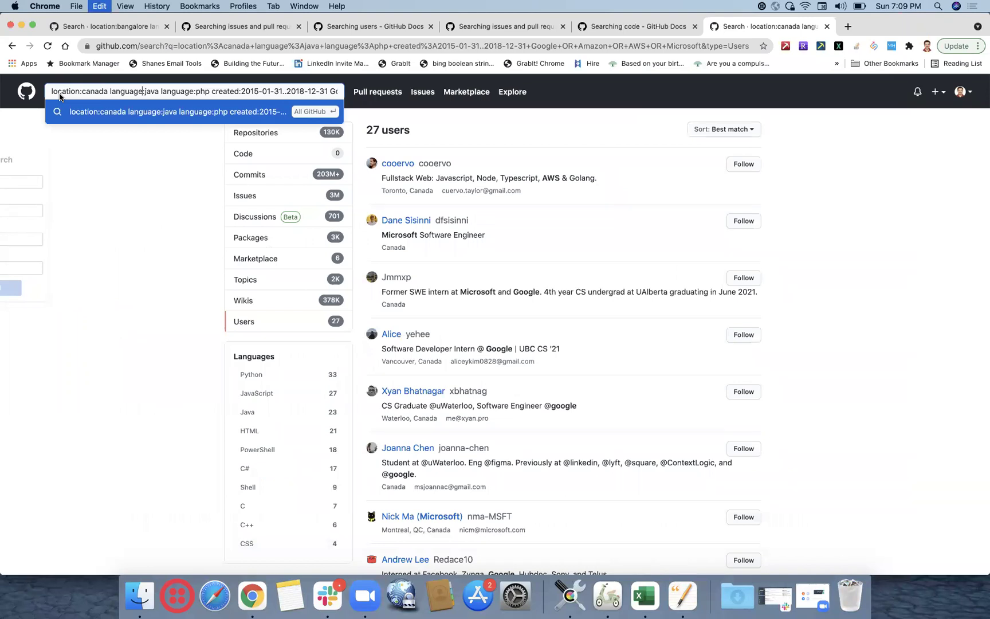
key(super+a)
key(super+v)
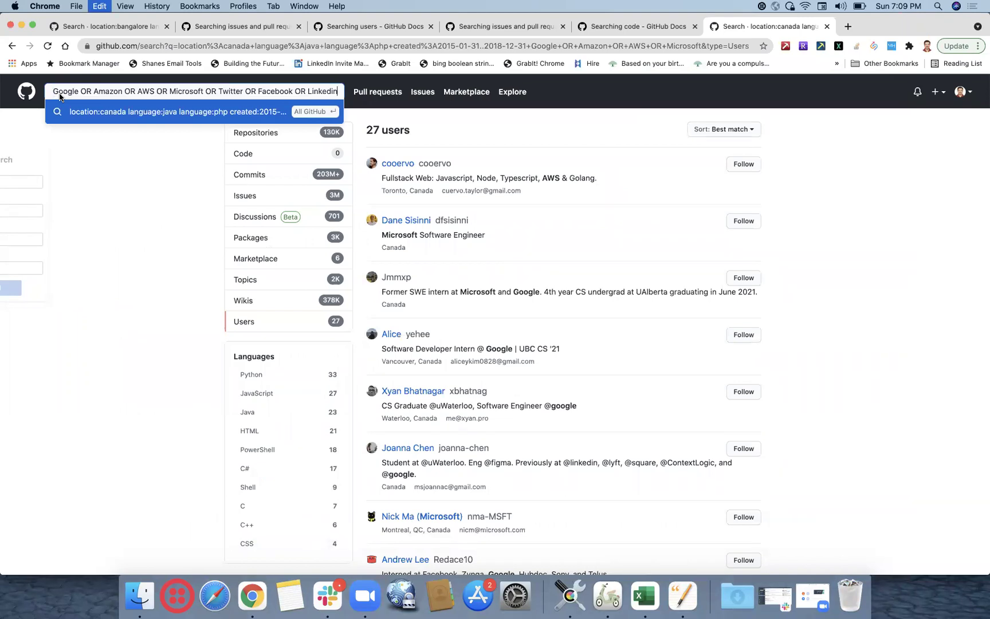
key(Return)
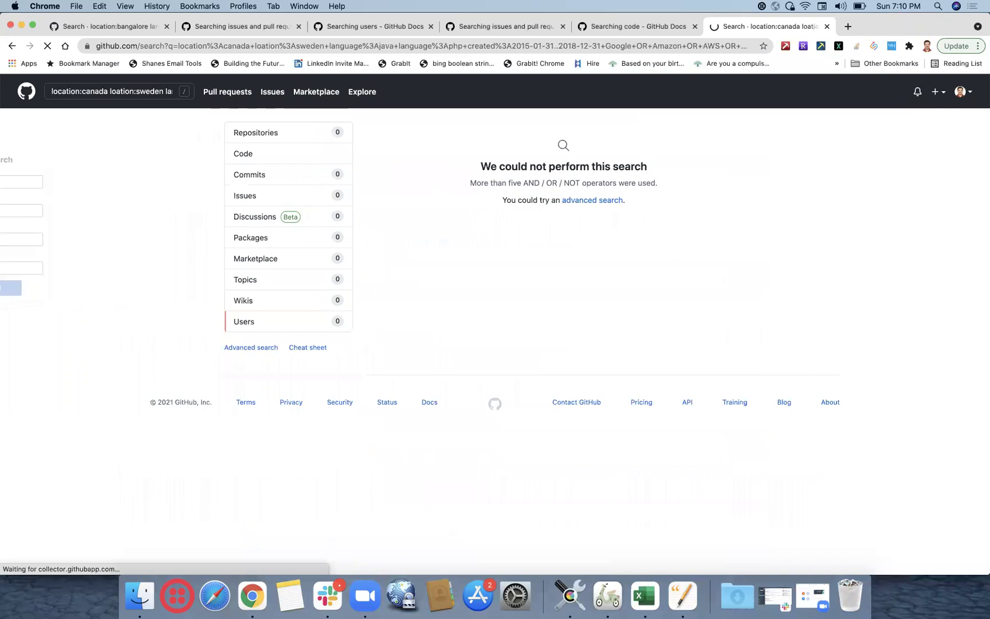
Switch to Moped and delete the space after each OR in the last query's company list.
key(super+Tab)
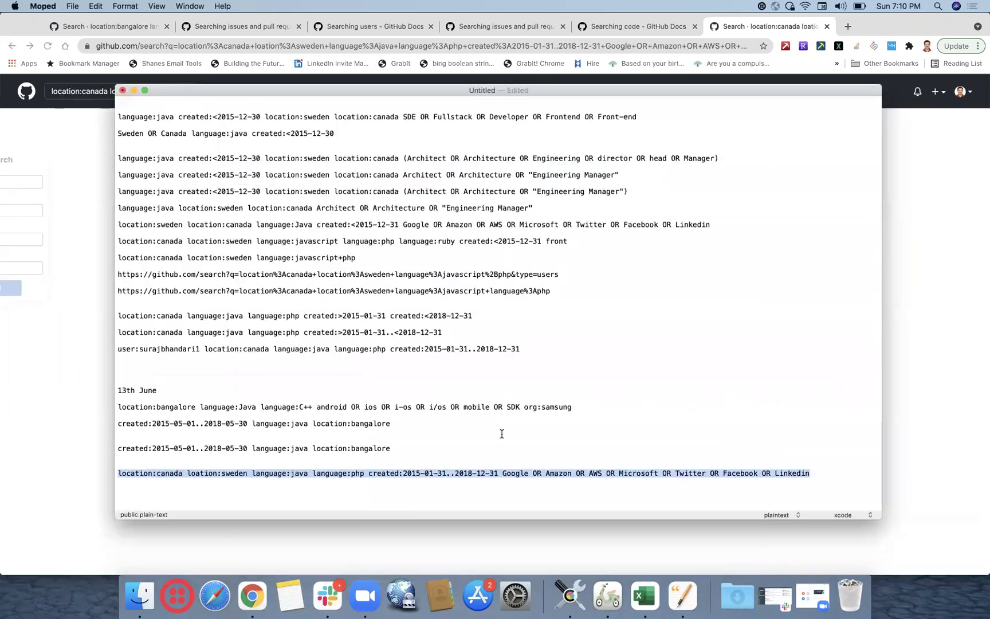
click(547, 474)
key(BackSpace)
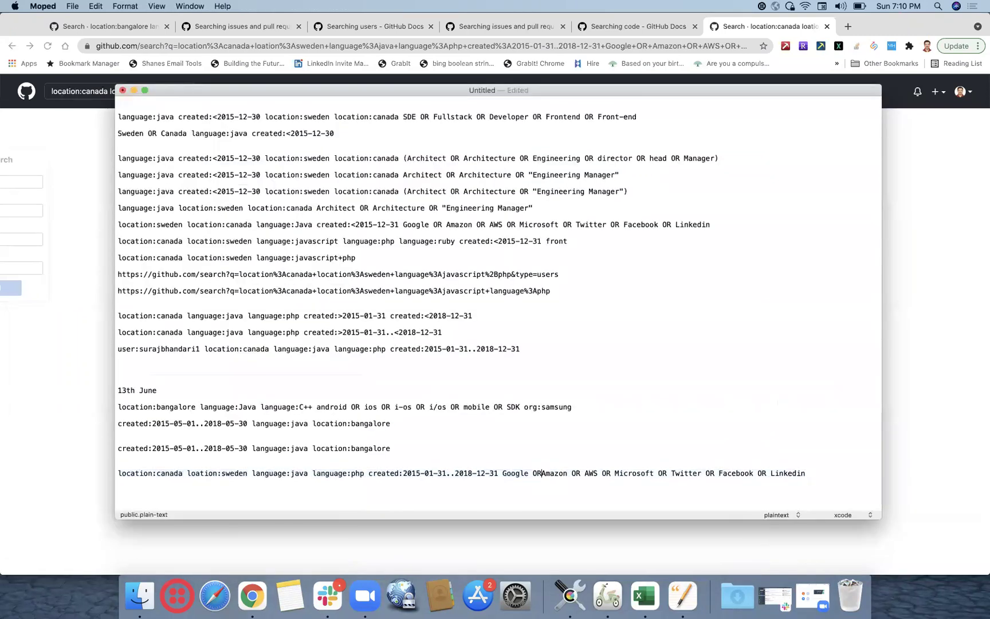
click(584, 474)
key(BackSpace)
click(609, 473)
key(BackSpace)
click(662, 473)
key(BackSpace)
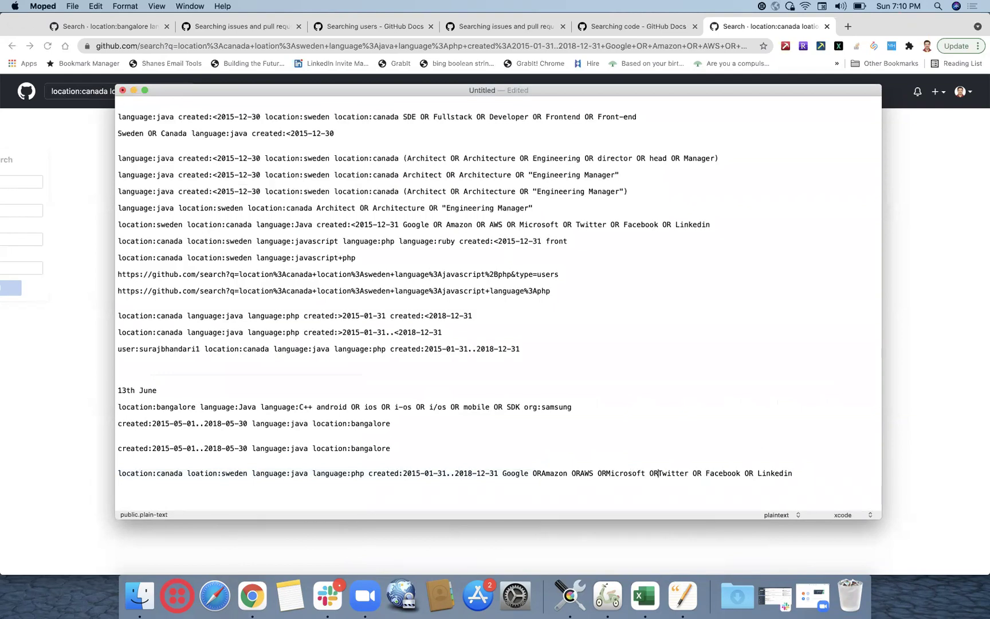
click(707, 473)
key(BackSpace)
click(754, 474)
key(BackSpace)
drag(784, 474, 118, 471)
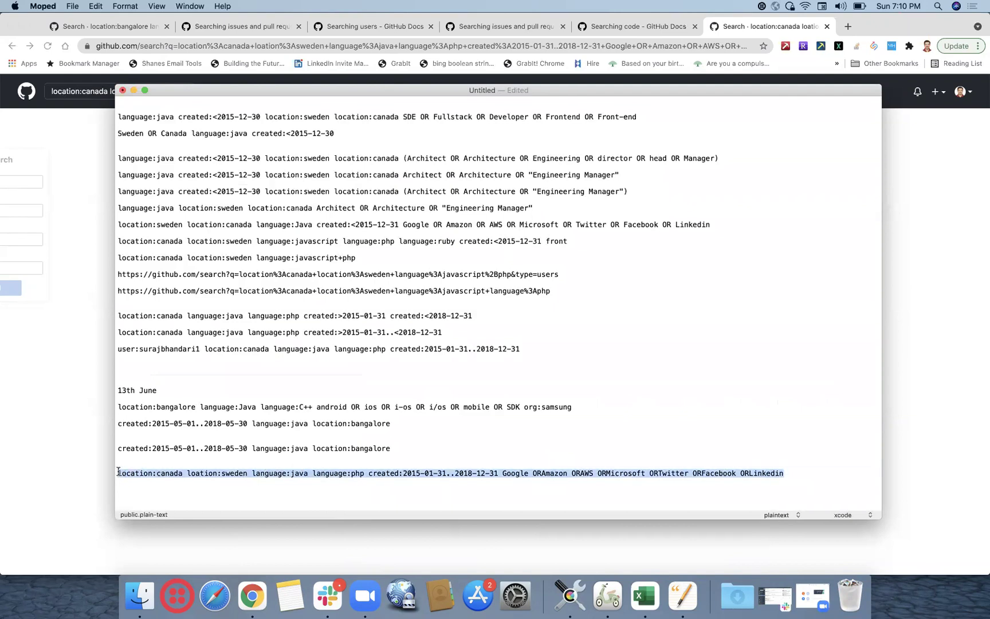
click(100, 91)
click(102, 91)
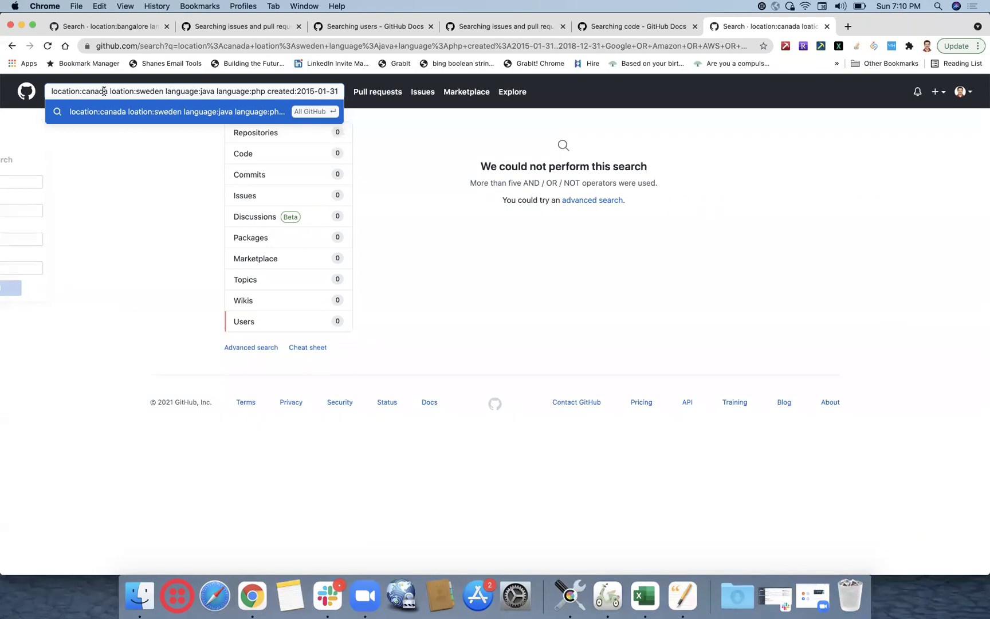
Switch to Moped and correct "loation:sweden" to "location:sweden" in the last query.
key(super+Tab)
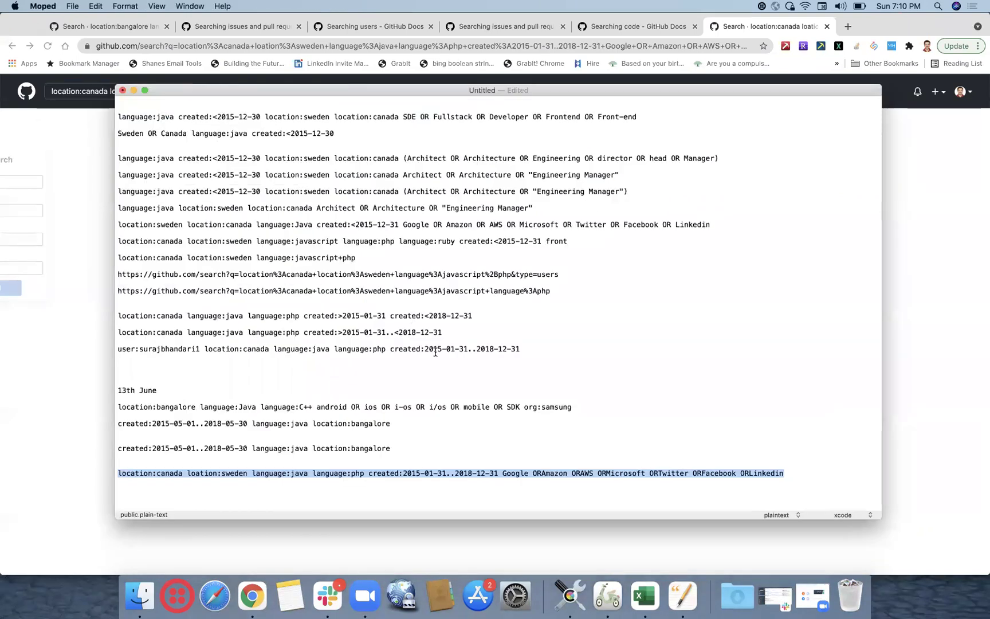
click(560, 433)
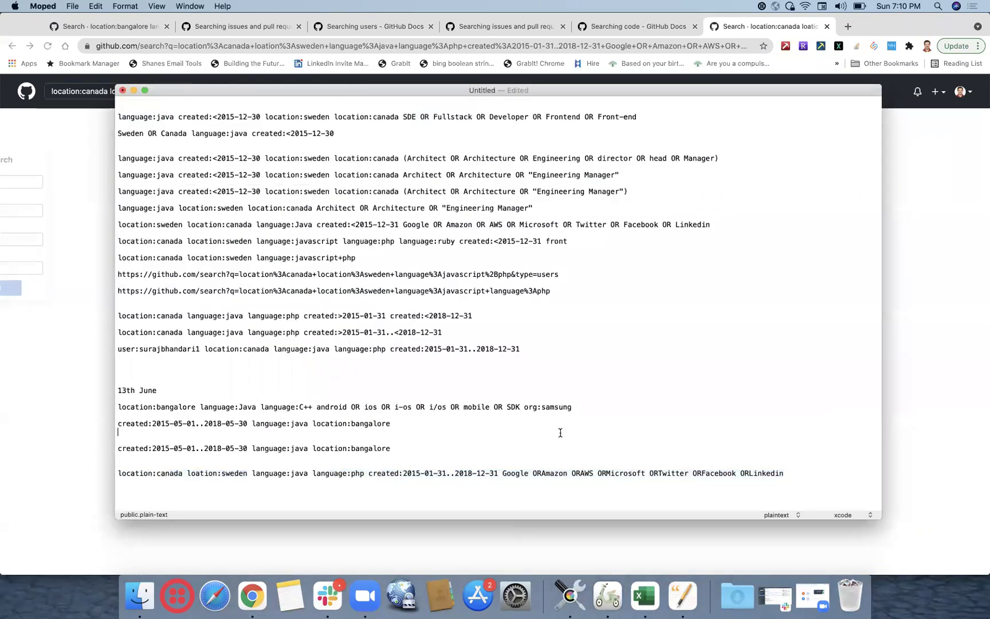
click(196, 474)
text(c)
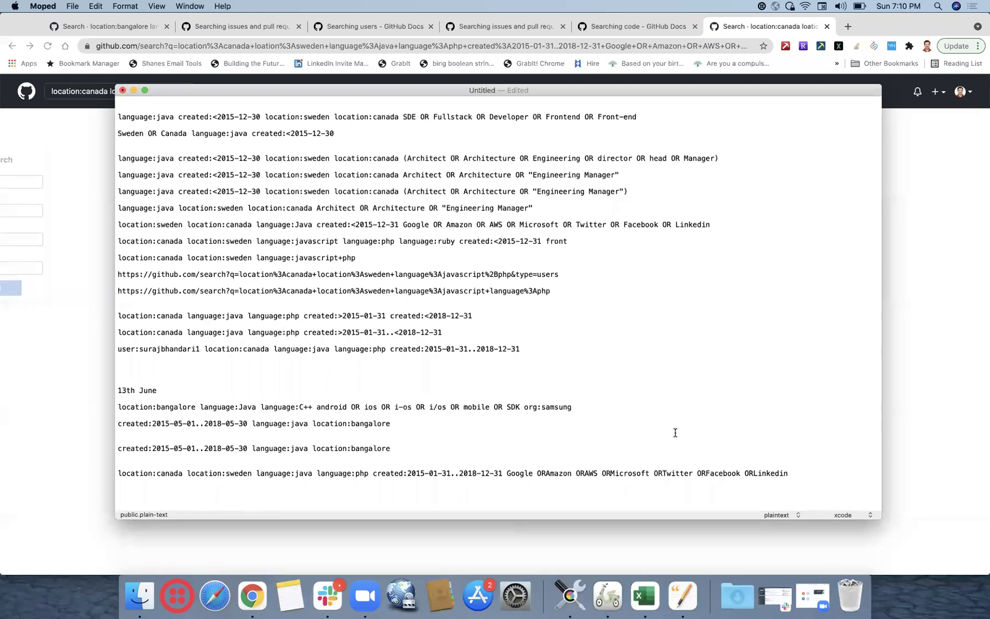
Insert a space after each OR in the last query's company list from Google to Linkedin.
click(546, 473)
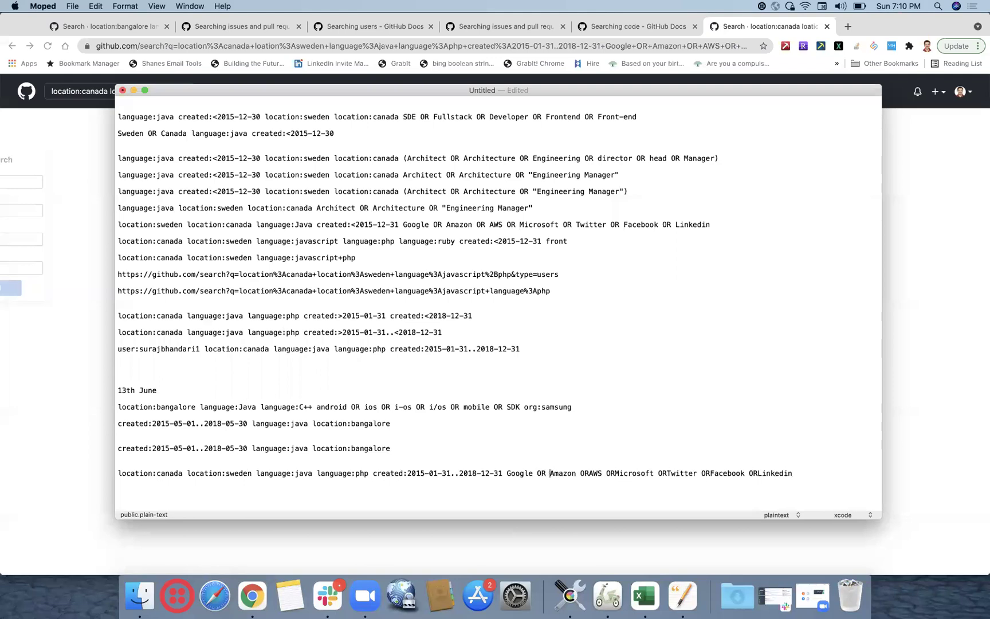
click(590, 473)
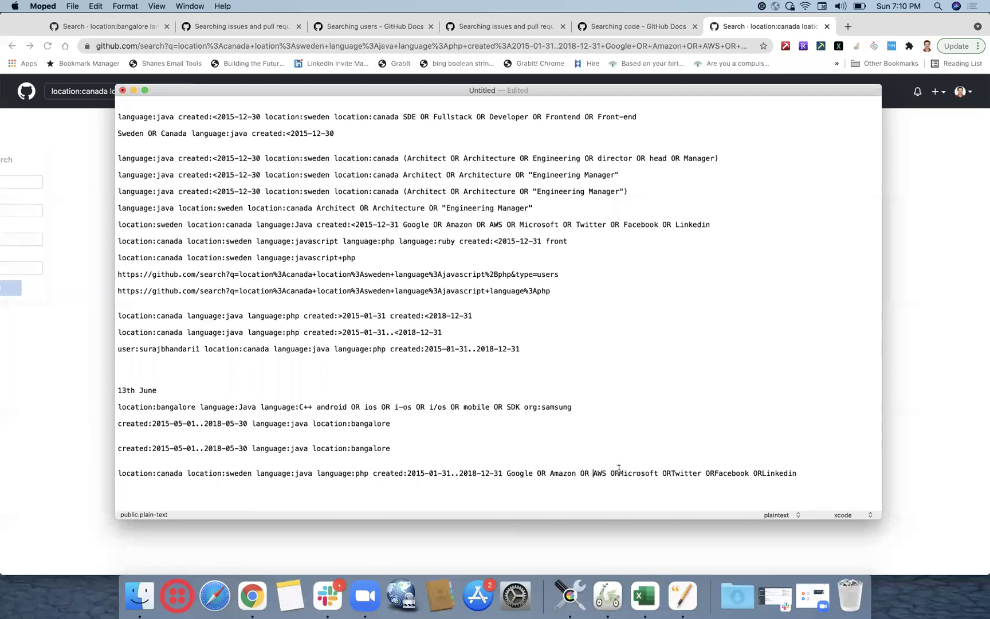
click(619, 472)
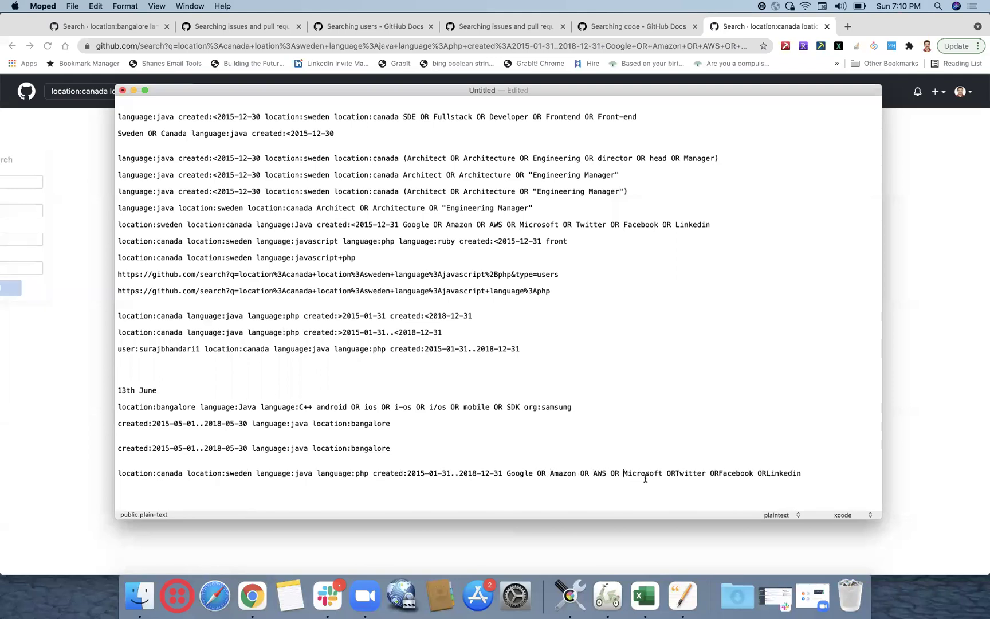
click(677, 473)
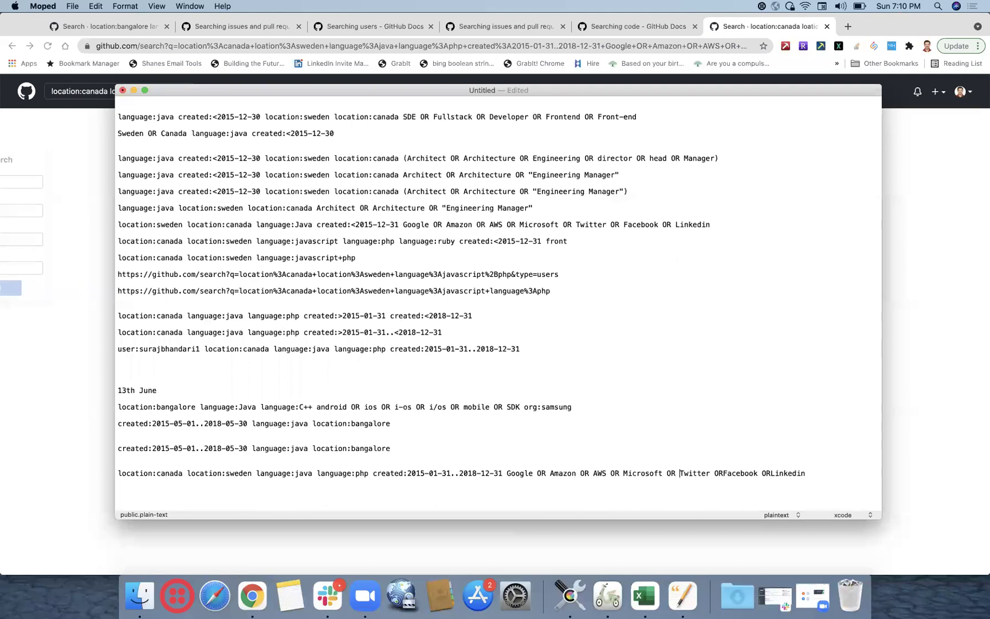
click(729, 475)
click(776, 474)
Select the whole last query for copying, then switch to Chrome and replace the GitHub search with the clipboard query and run it.
triple_click(662, 458)
click(436, 485)
triple_click(397, 482)
triple_click(290, 467)
click(146, 475)
triple_click(123, 473)
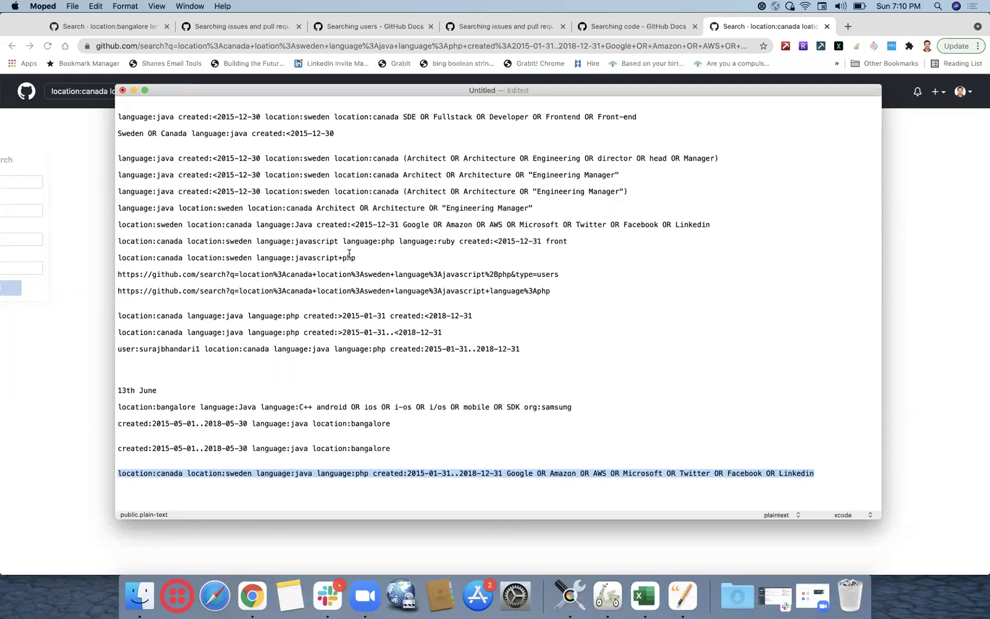
click(80, 98)
key(super+a)
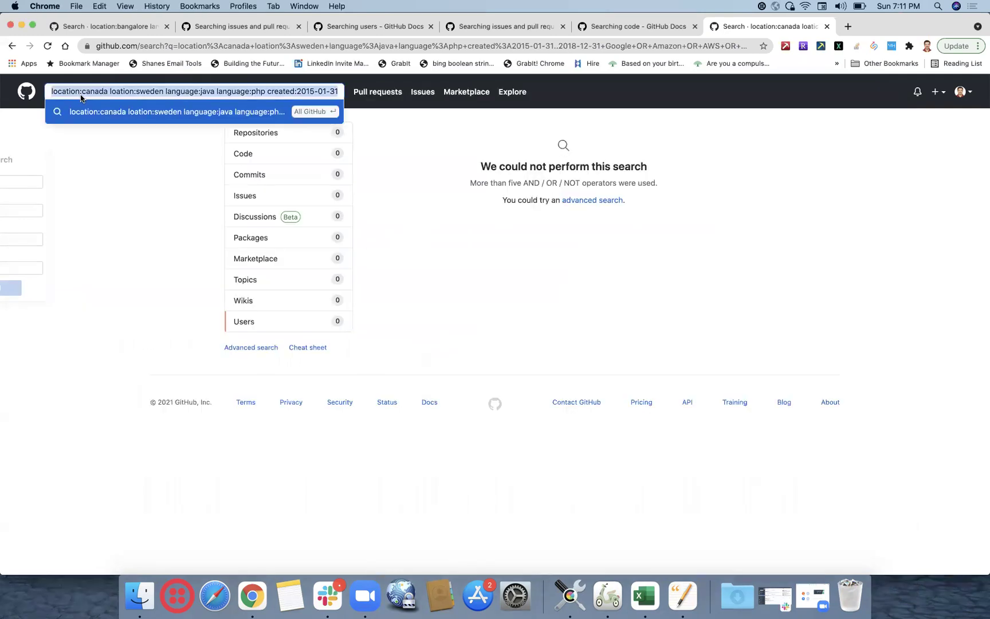
key(super+v)
key(Return)
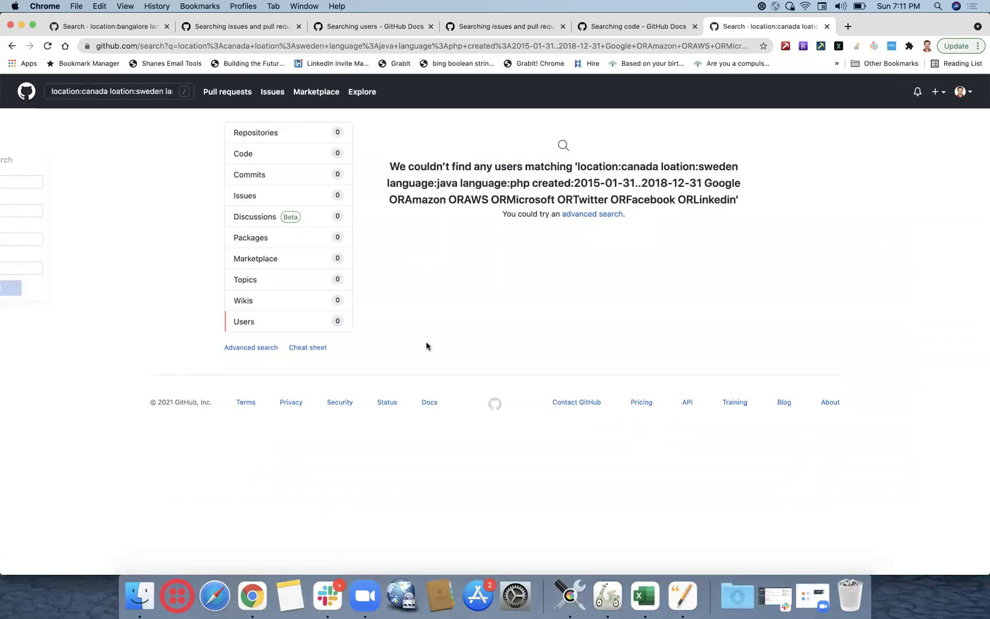
Correct "loation:sweden" to "location:sweden" in the GitHub search and run it again.
click(116, 90)
text(c)
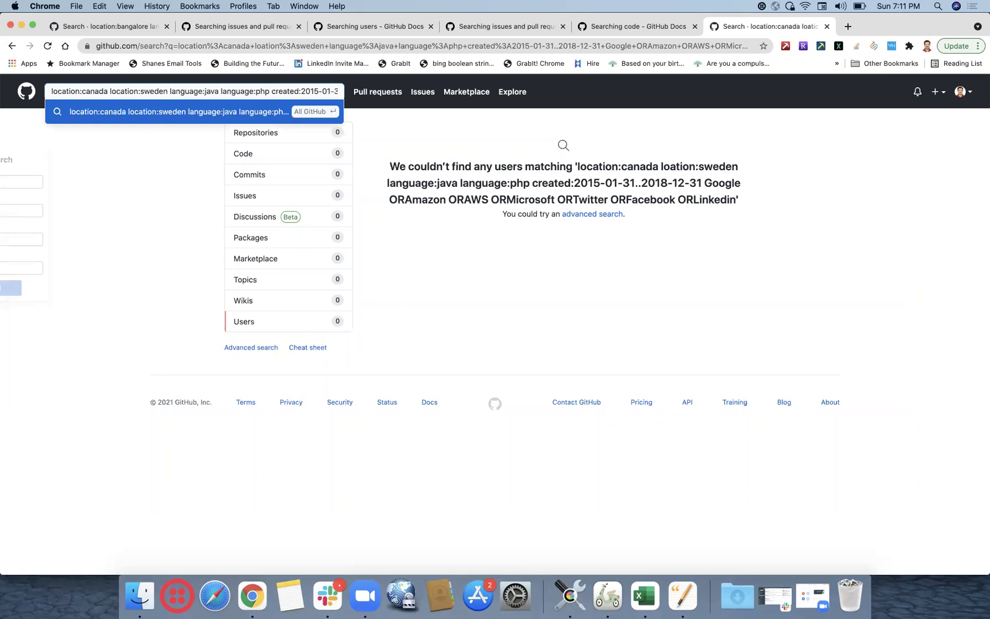
key(Return)
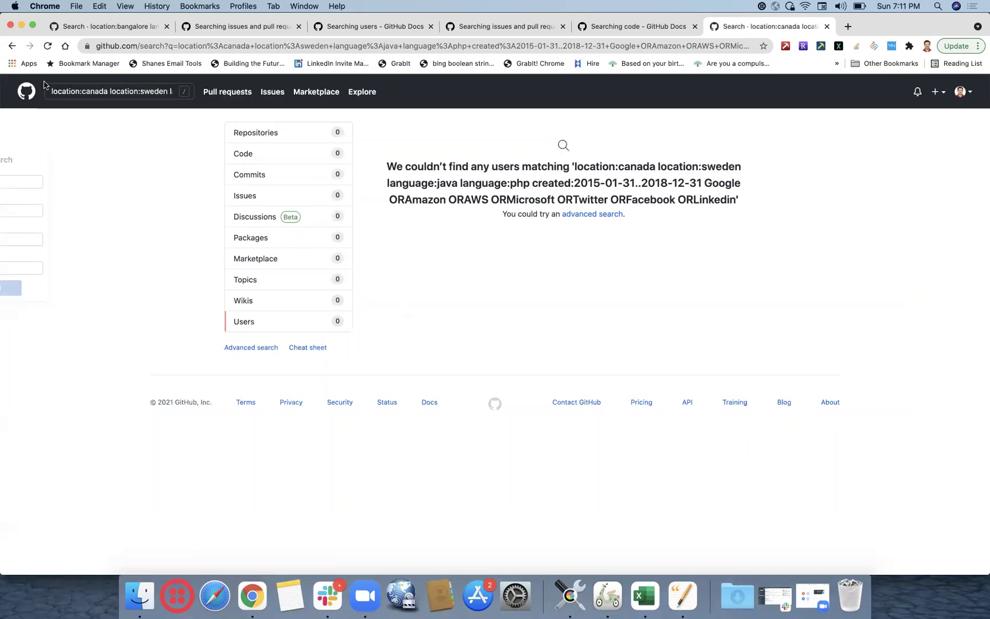
Switch to Moped and enclose the last query's company list from Google to Linkedin in parentheses.
key(super+Tab)
click(252, 479)
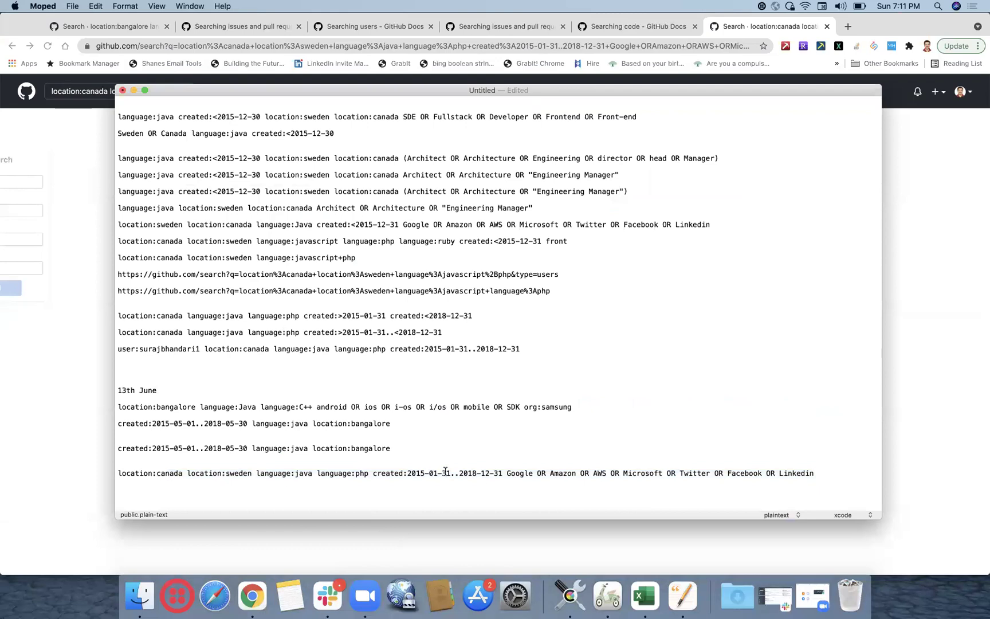
click(507, 473)
text(()
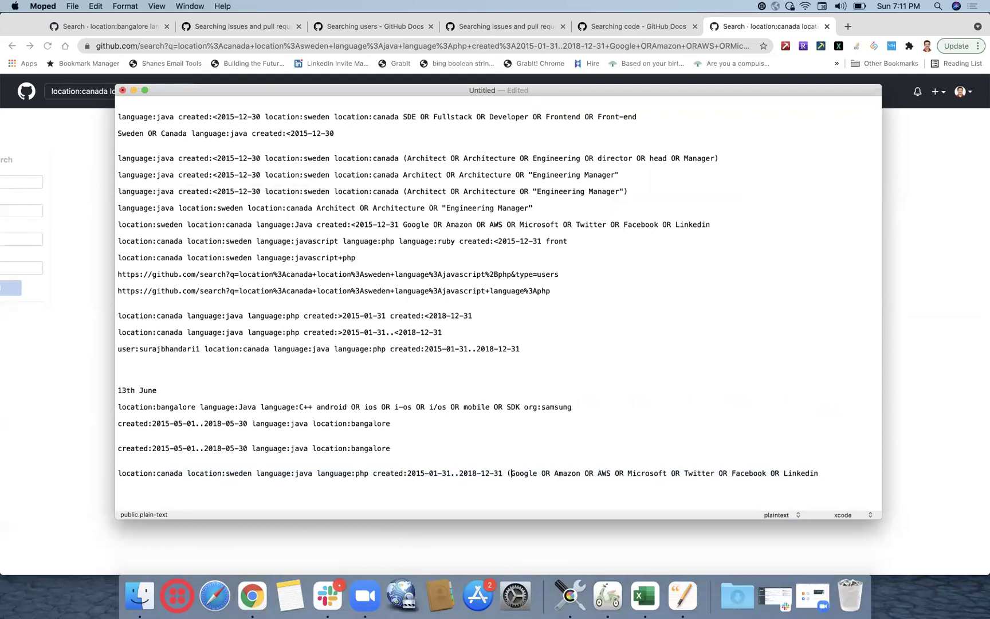
click(829, 473)
key(shift+Left)
Copy the whole parenthesised query and run it as a new search from the GitHub home page in Chrome.
drag(823, 473, 117, 474)
click(263, 481)
drag(252, 480, 204, 476)
click(109, 482)
triple_click(107, 475)
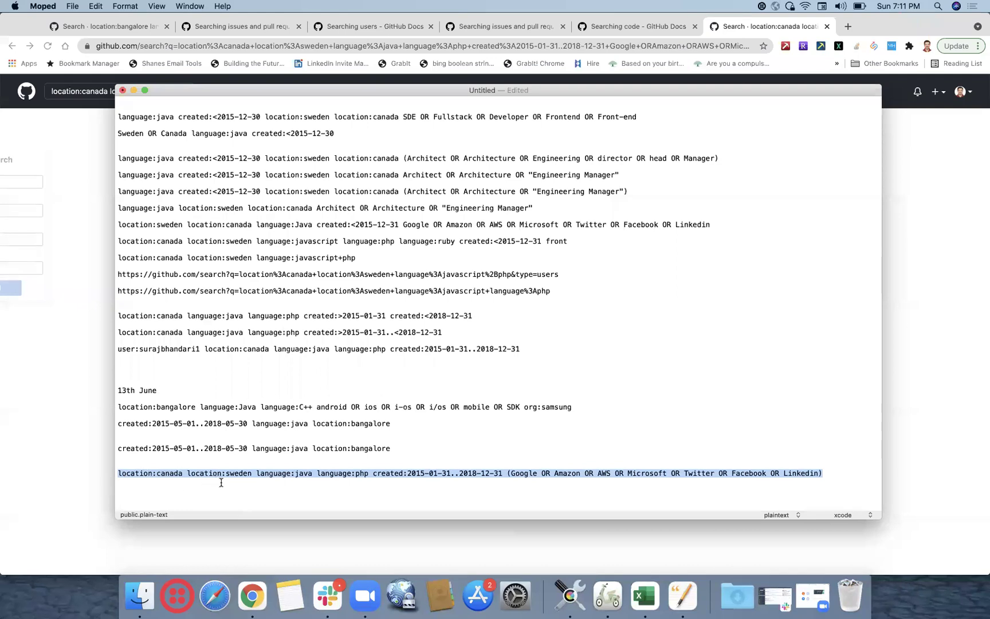
click(29, 98)
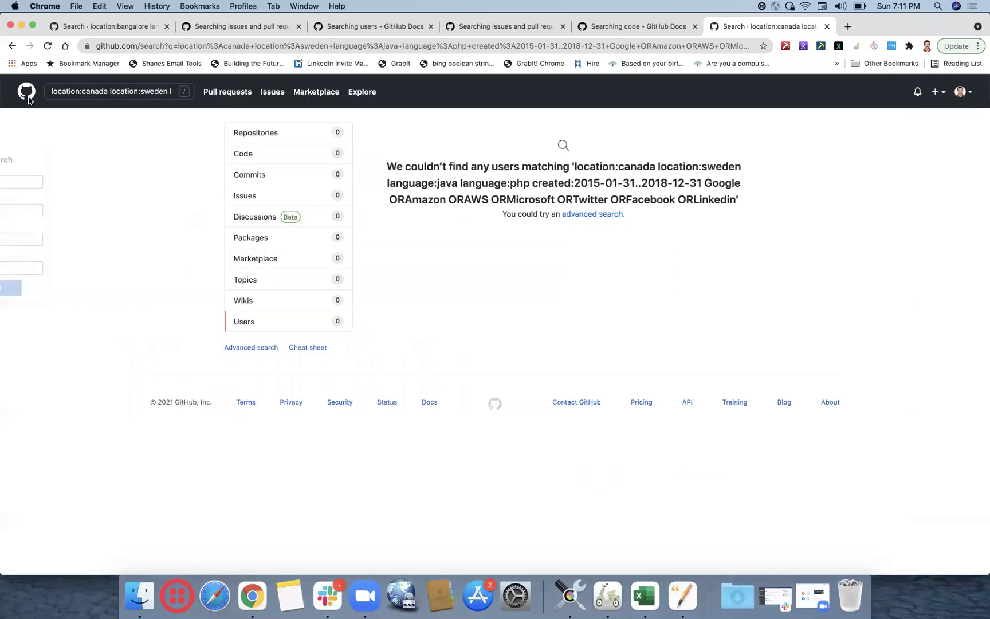
click(28, 99)
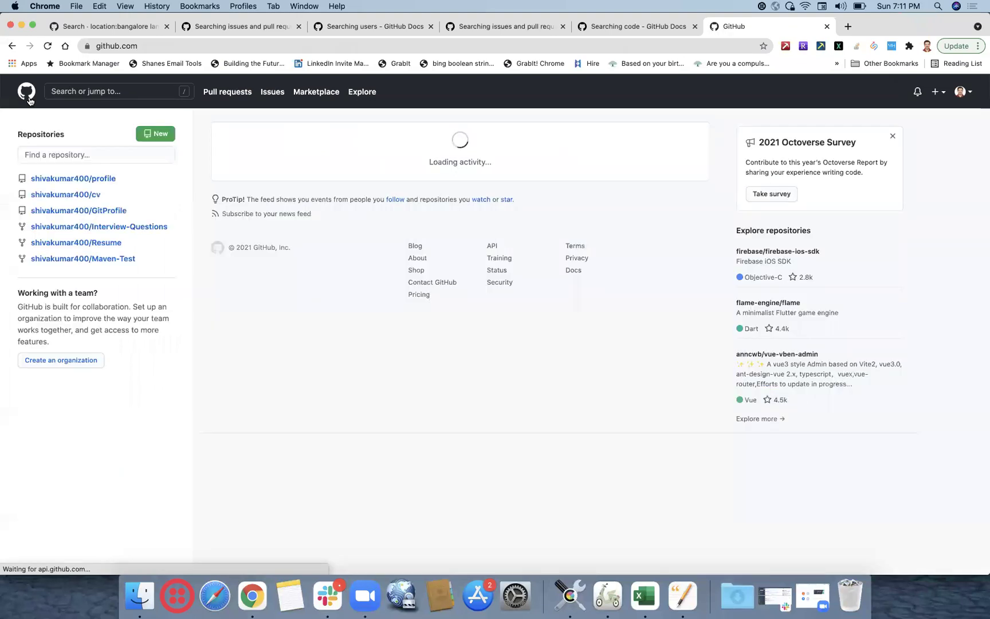
click(108, 92)
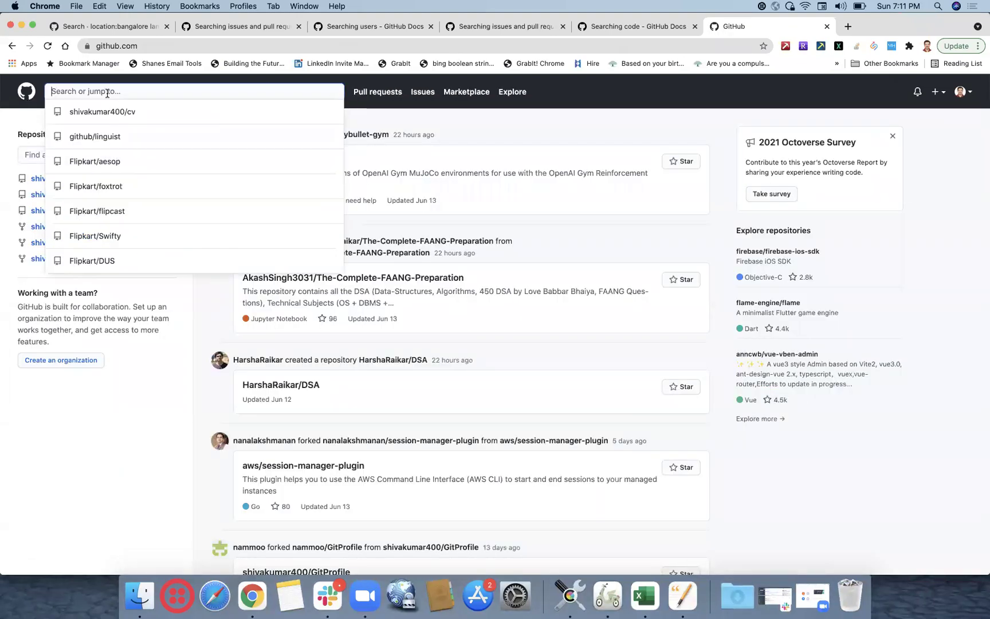
key(super+v)
key(Return)
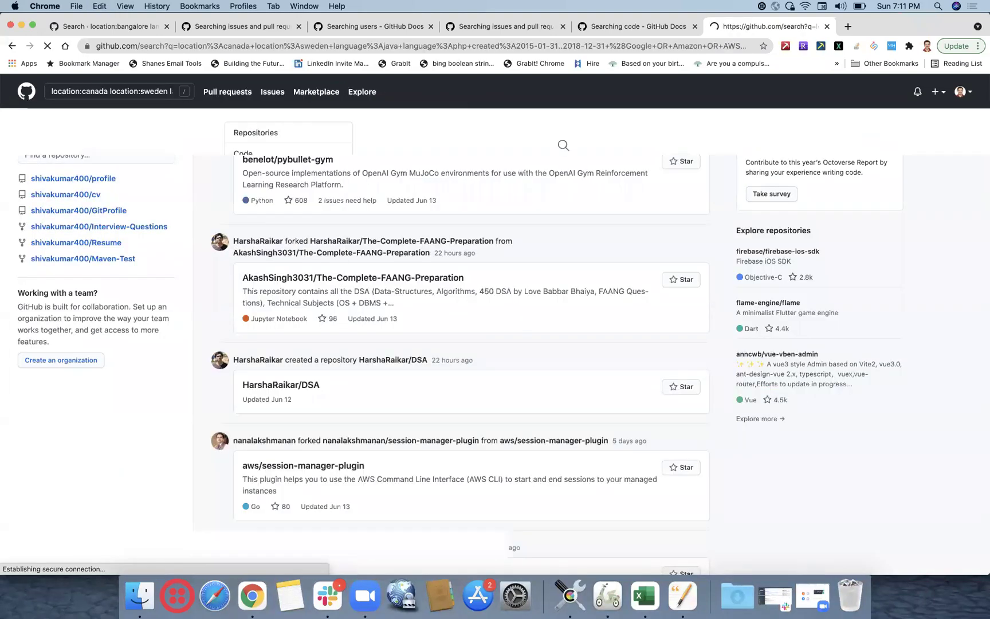
Remove the opening and closing parentheses around the company list in the GitHub search and rerun it.
click(157, 91)
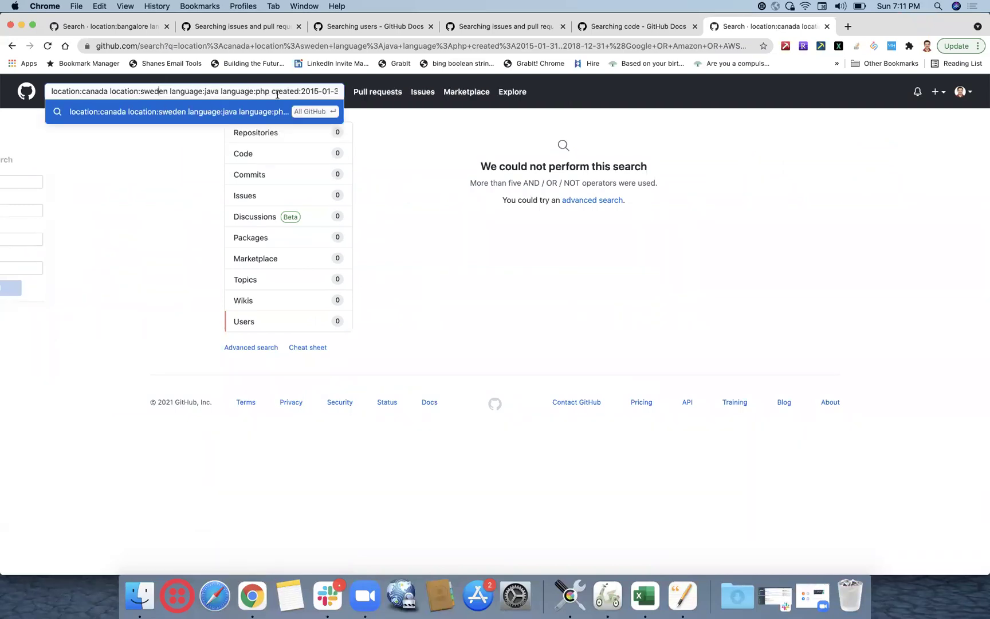
key(Right)
key(Right)
key(Right)
key(Right)
key(Right)
key(Right)
key(Right)
key(Right)
key(Right)
key(Right)
key(Right)
key(Right)
key(Right)
key(Right)
key(Right)
key(Right)
key(Right)
key(Right)
key(Right)
key(Right)
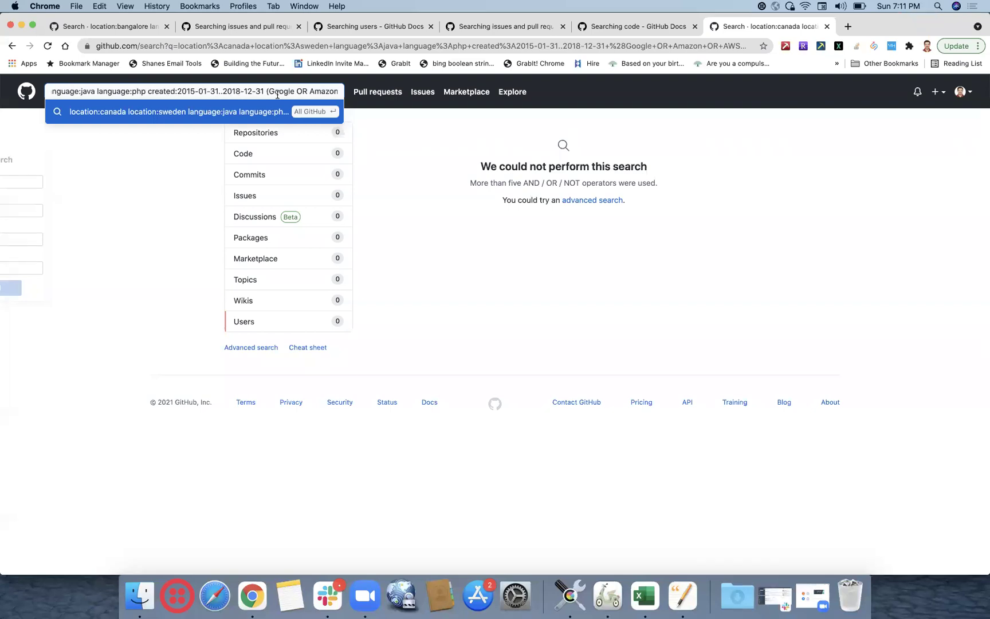
key(BackSpace)
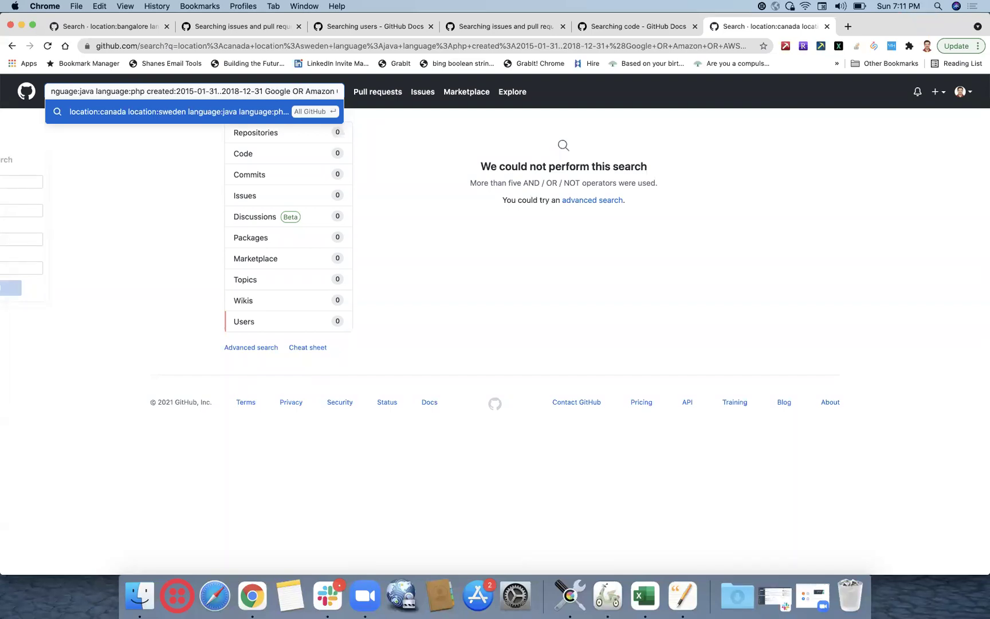
key(Right)
key(Right)
key(Right)
key(Right)
key(Right)
key(Right)
key(Right)
key(Right)
key(Right)
key(Right)
key(Right)
key(Right)
key(Right)
key(Right)
key(Right)
key(Right)
key(Right)
key(Right)
key(Right)
key(Right)
key(Right)
key(Right)
key(Right)
key(Right)
key(Right)
key(Right)
key(Right)
key(Right)
key(Right)
key(Right)
key(Right)
key(Right)
key(BackSpace)
key(Return)
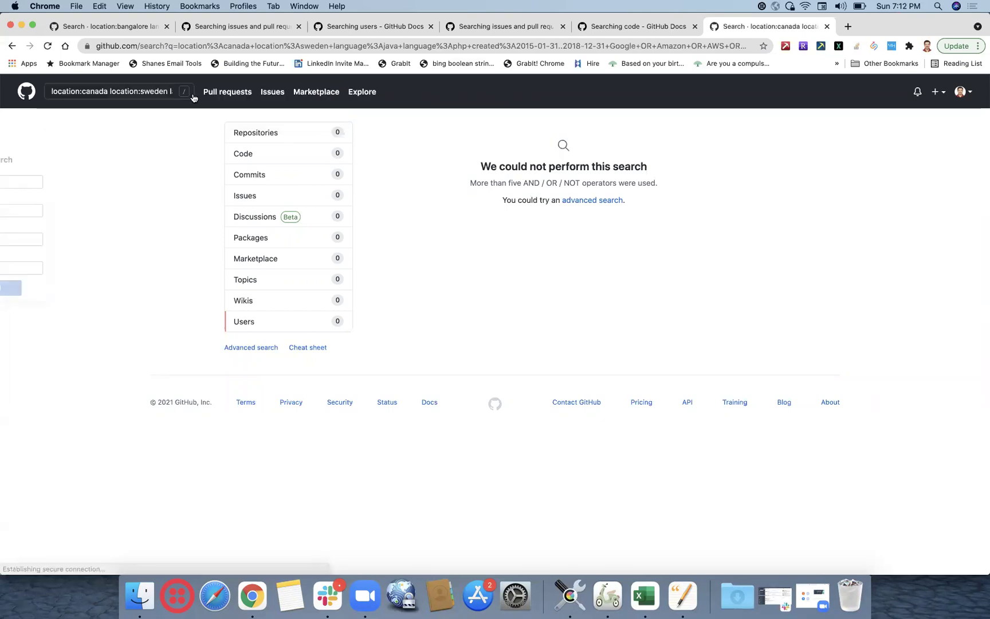
Shorten the company list in the GitHub search to Google OR Amazon OR AWS and run the search.
click(97, 90)
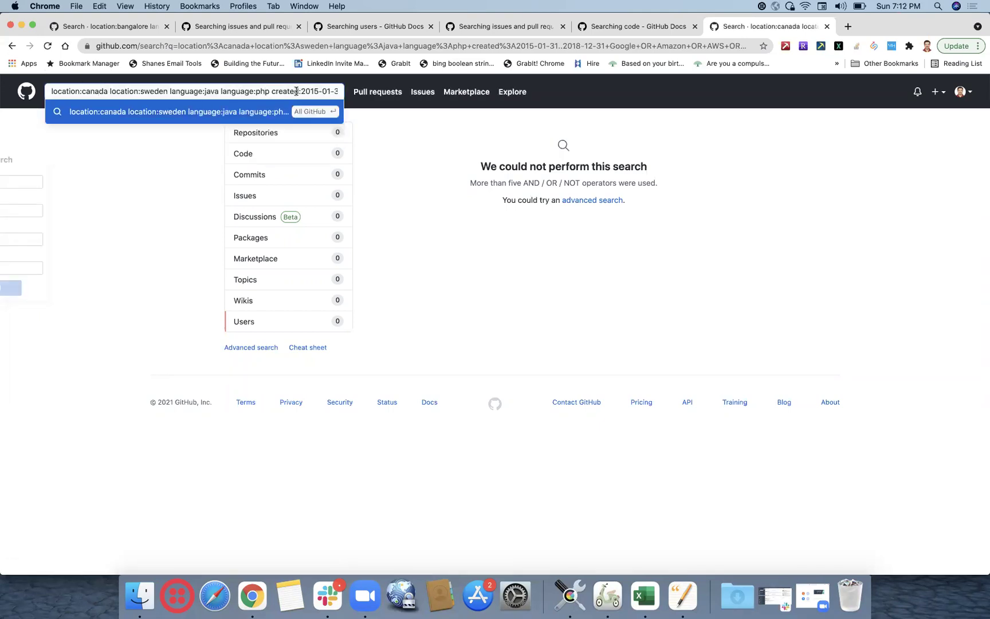
key(super+Right)
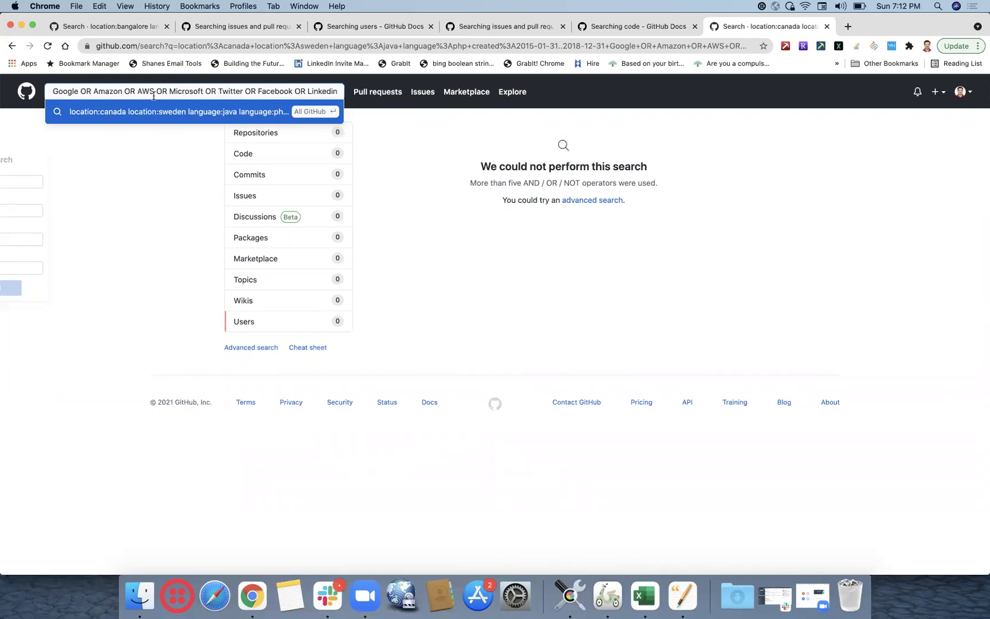
drag(157, 91, 341, 92)
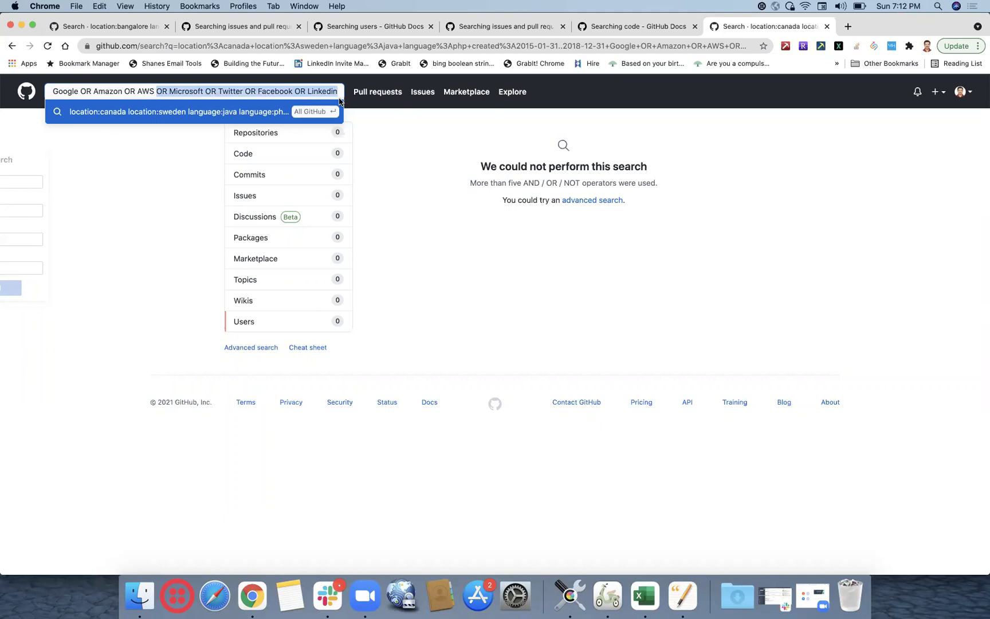
key(BackSpace)
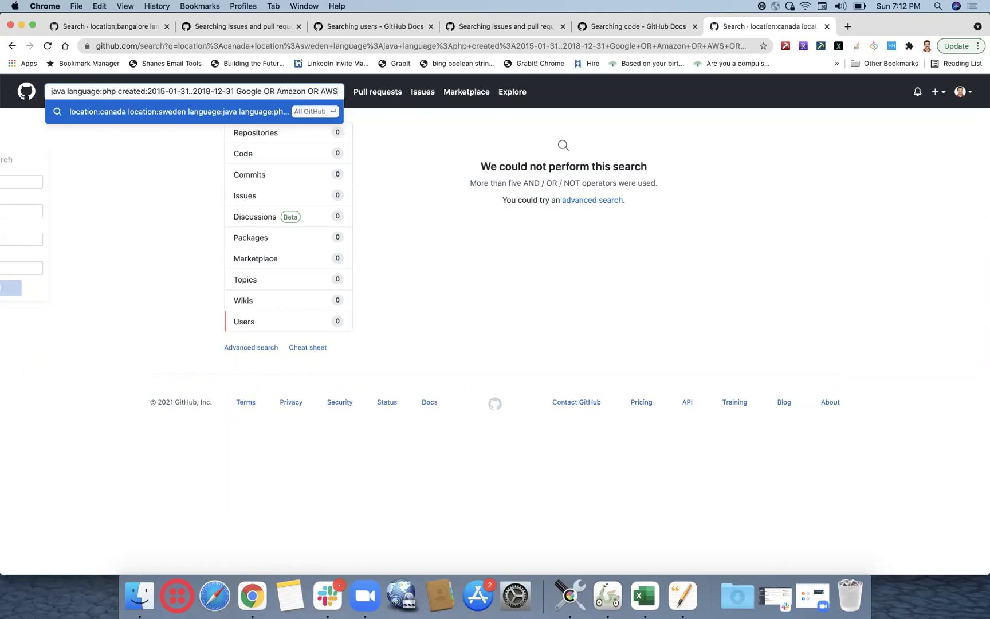
key(Return)
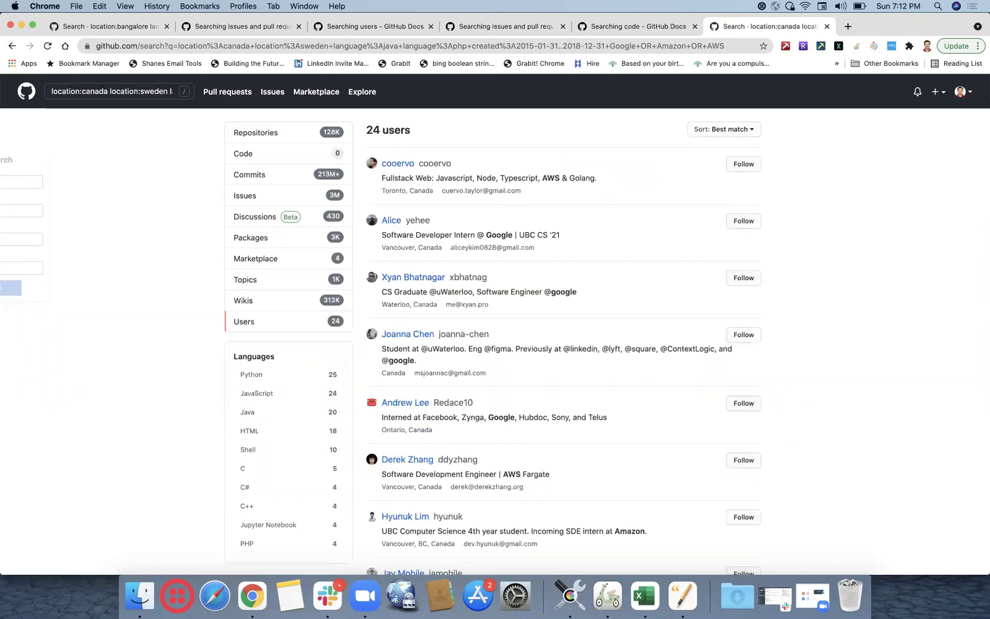
Switch to Moped and delete the space after each OR in the last query's parenthesised company list.
click(619, 600)
key(Right)
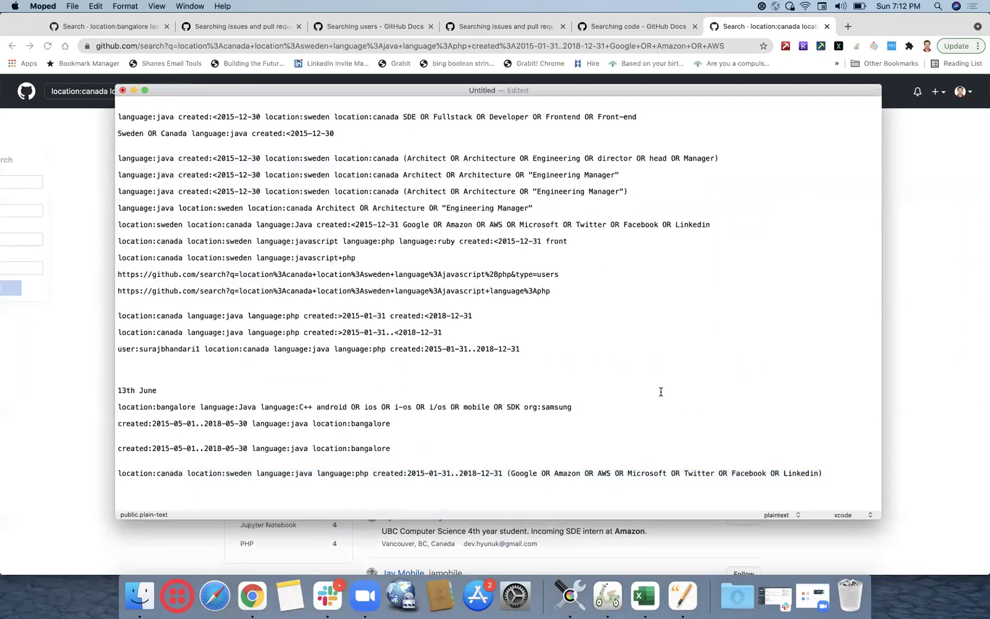
key(BackSpace)
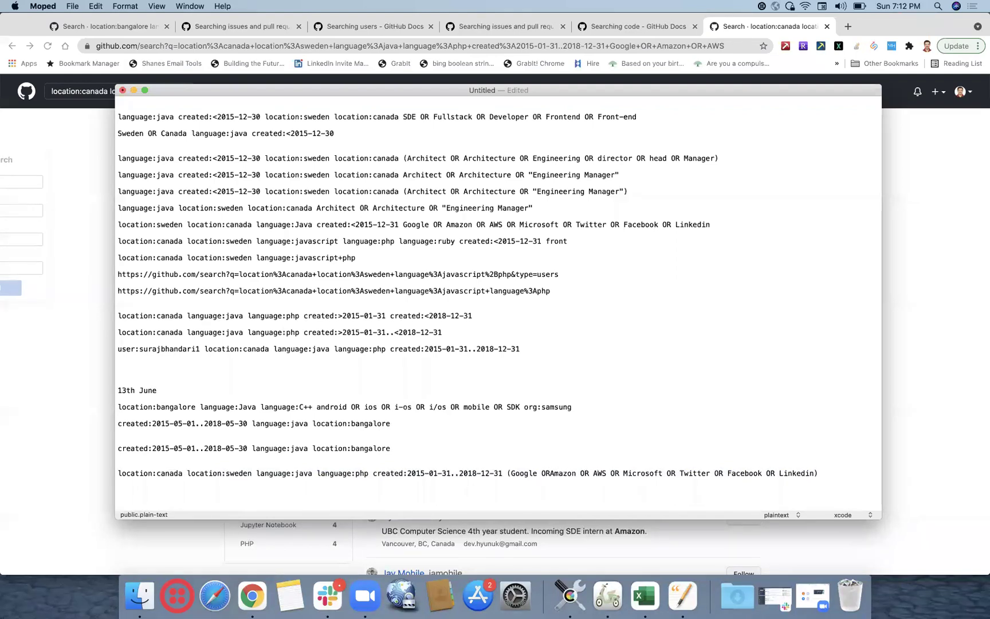
key(BackSpace)
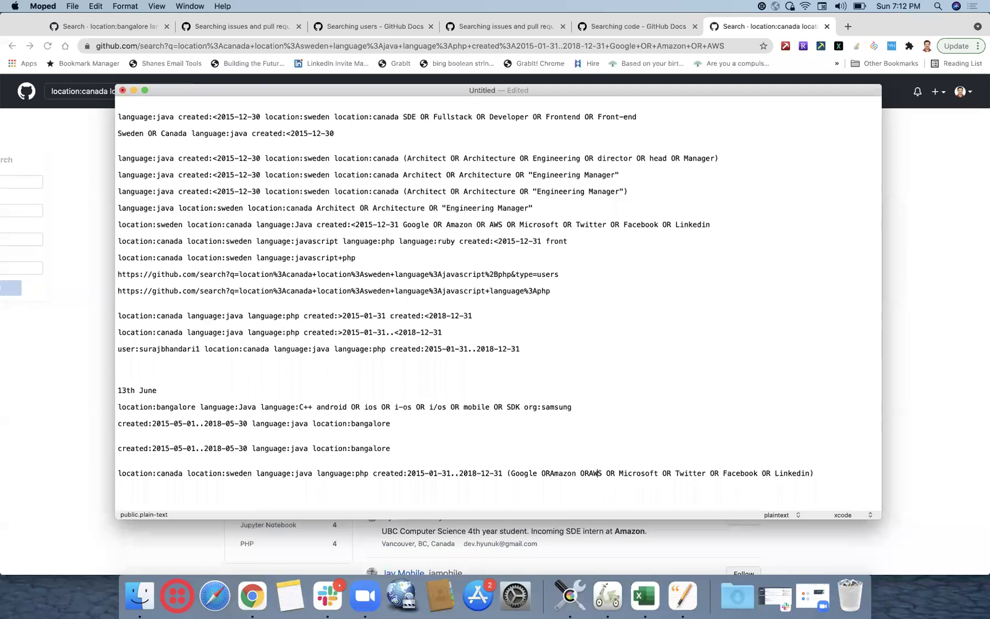
key(BackSpace)
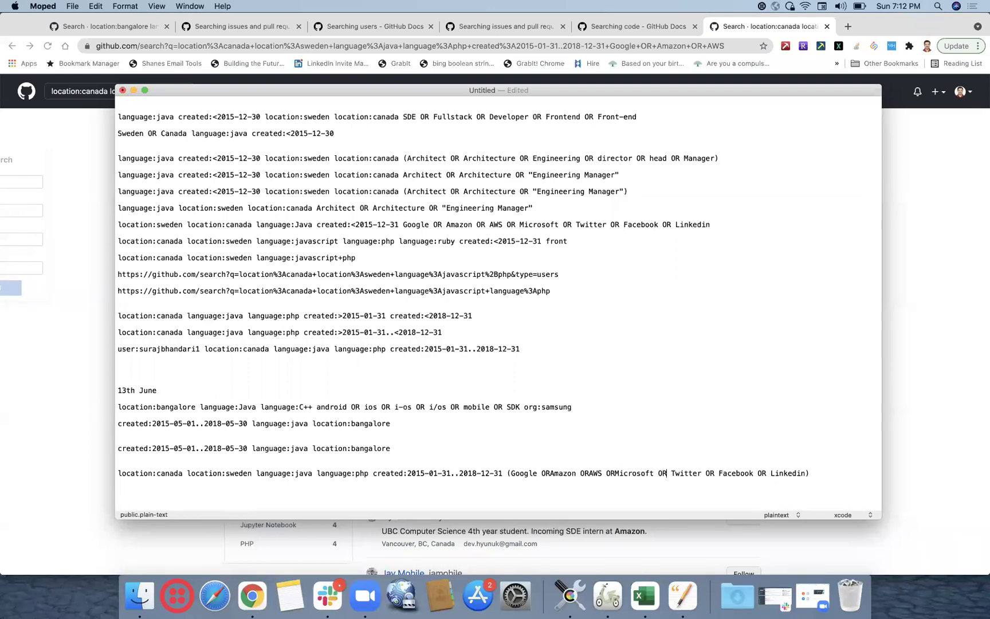
key(BackSpace)
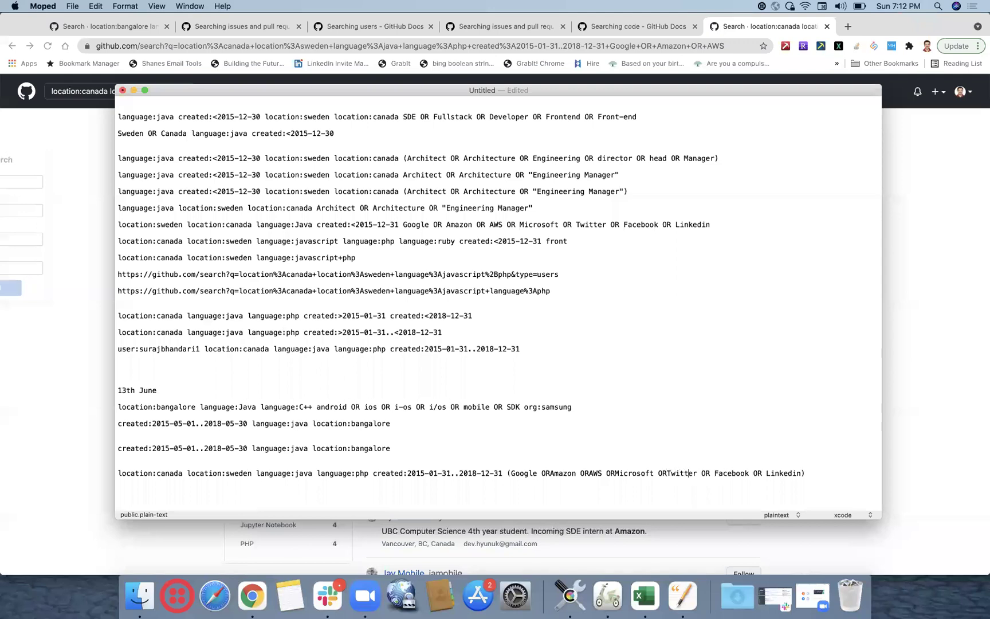
click(714, 473)
key(BackSpace)
key(BackSpace)
Copy the whole last query, from location:canada to the closing parenthesis after Linkedin.
triple_click(804, 473)
click(504, 492)
triple_click(390, 478)
triple_click(120, 474)
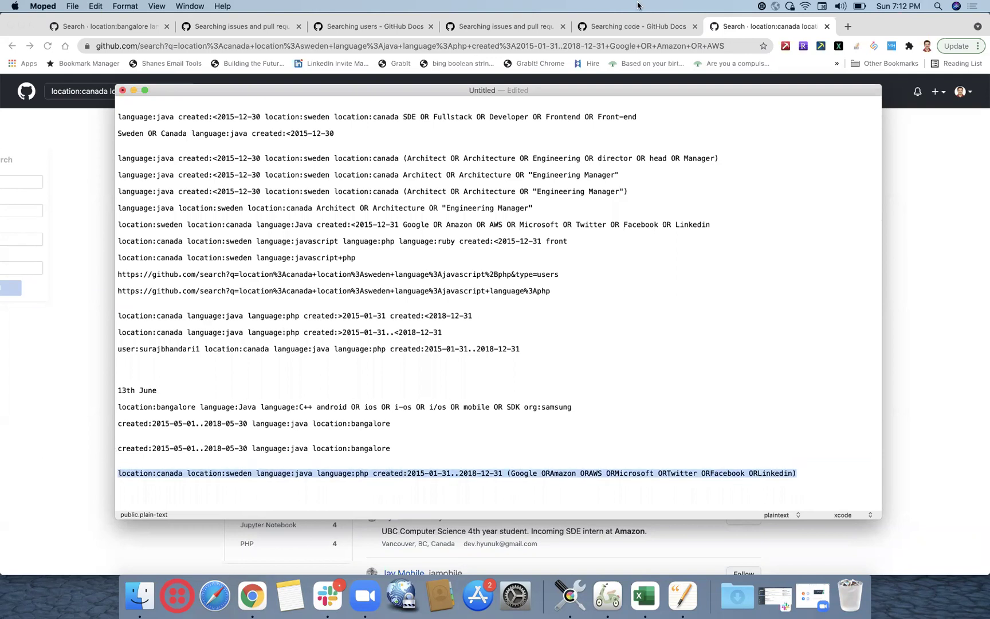
Open github.com in a new Chrome tab and search it for the copied Canada and Sweden query.
click(846, 28)
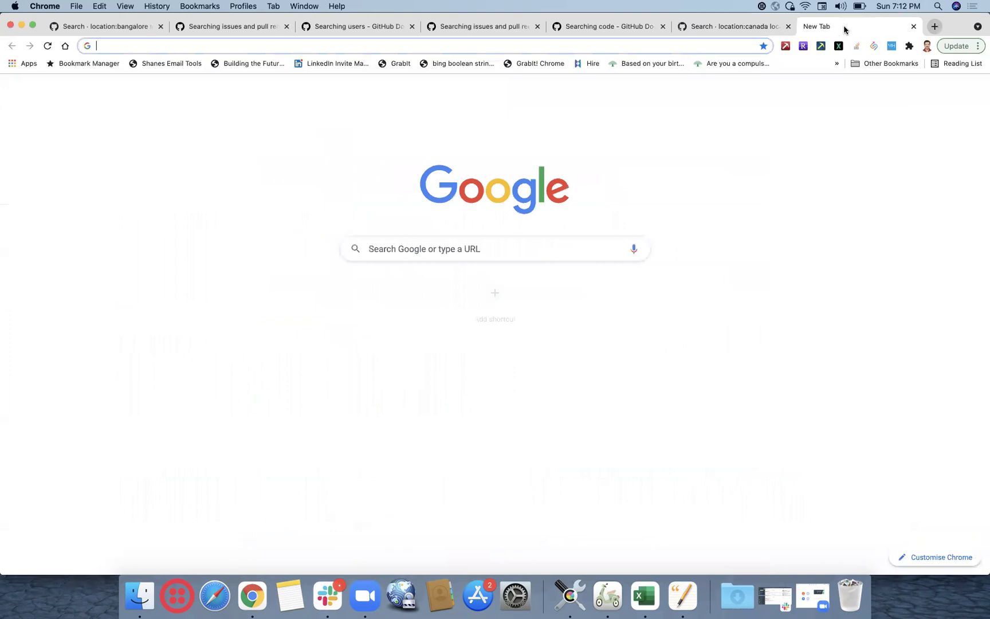
text(g)
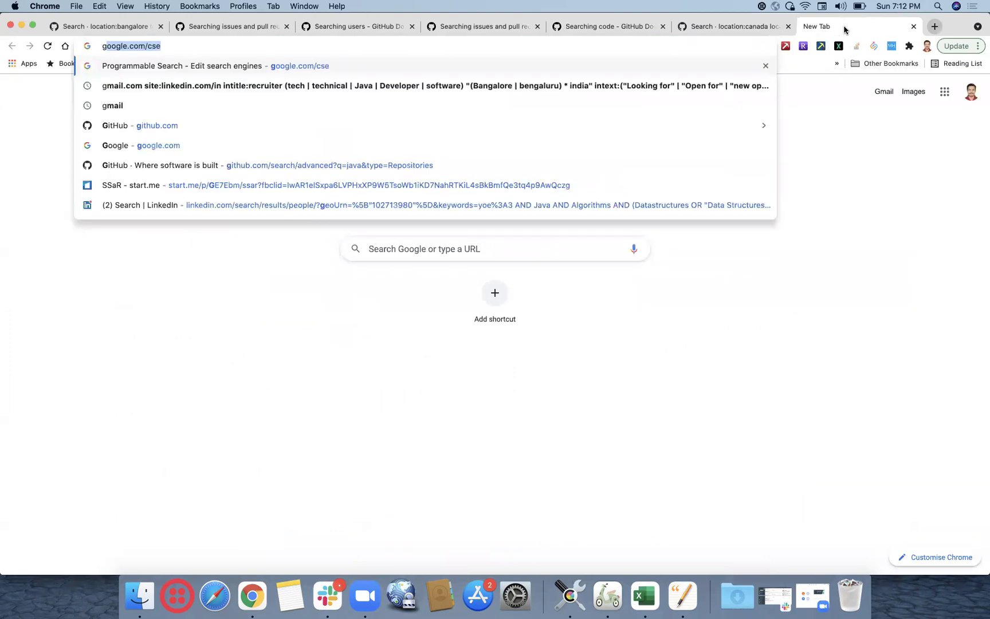
text(ithub.com)
key(Return)
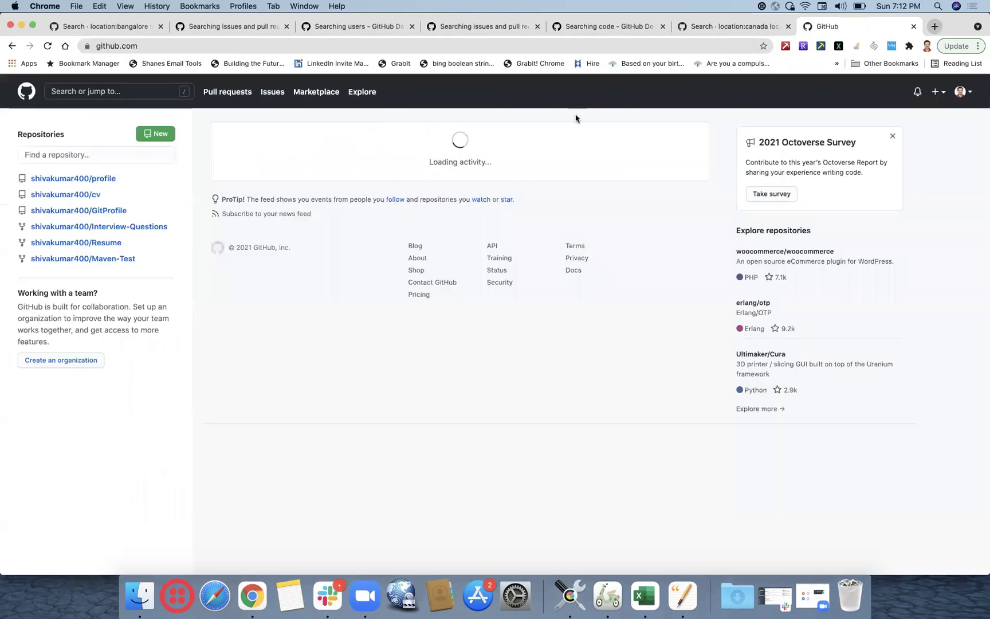
click(153, 91)
key(super+v)
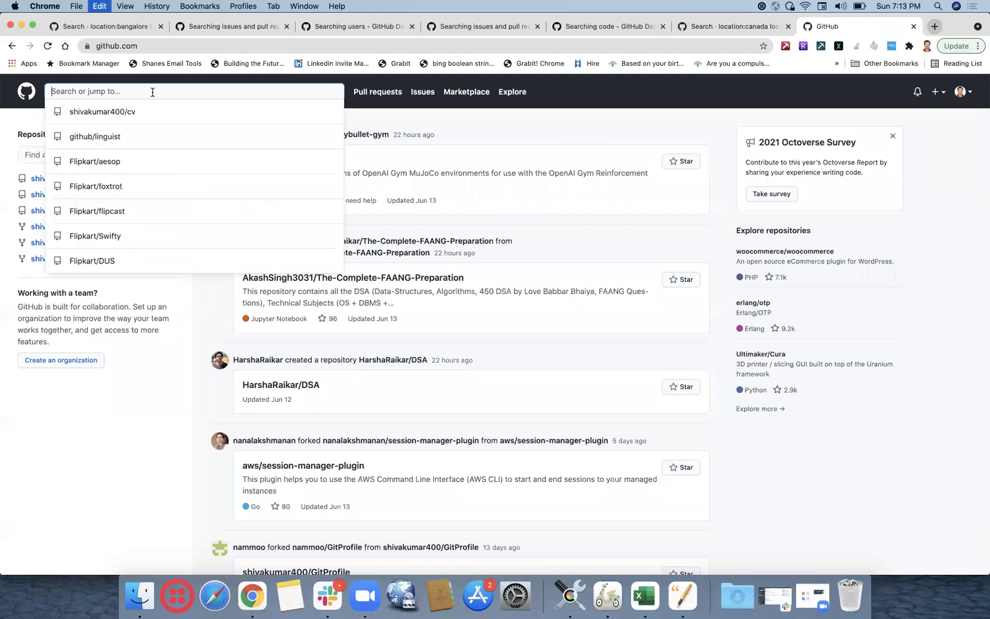
key(Return)
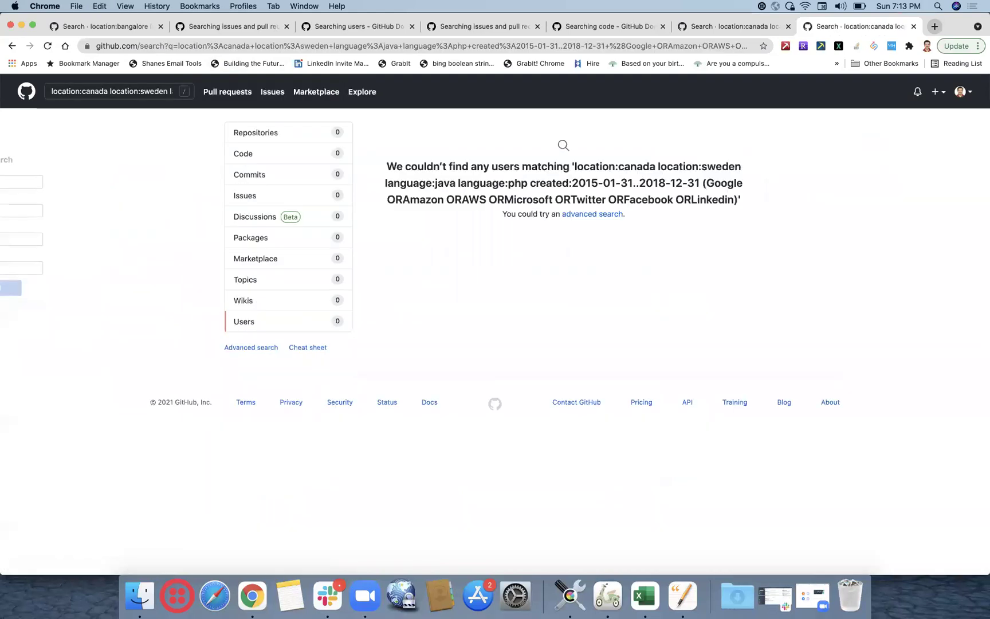
Remove the opening and closing parentheses around the company list in the new tab's GitHub search and rerun it.
click(165, 92)
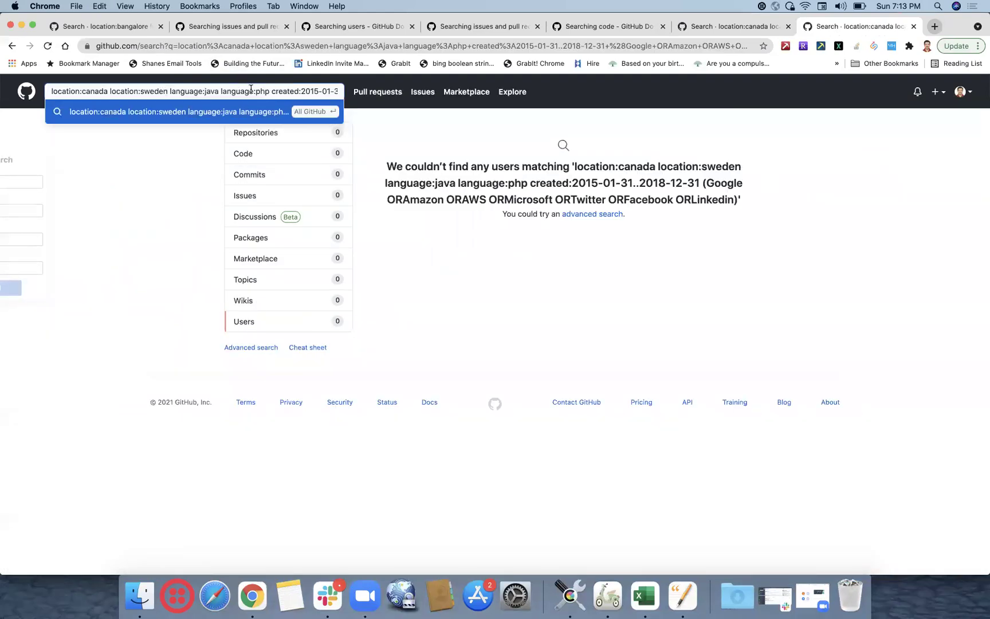
key(Right)
key(Right)
key(Right)
key(Right)
key(Right)
key(Right)
key(Right)
key(Right)
key(Right)
key(Right)
key(Right)
key(Right)
key(Right)
key(Right)
key(Right)
key(Right)
key(Right)
key(Right)
key(Right)
key(Right)
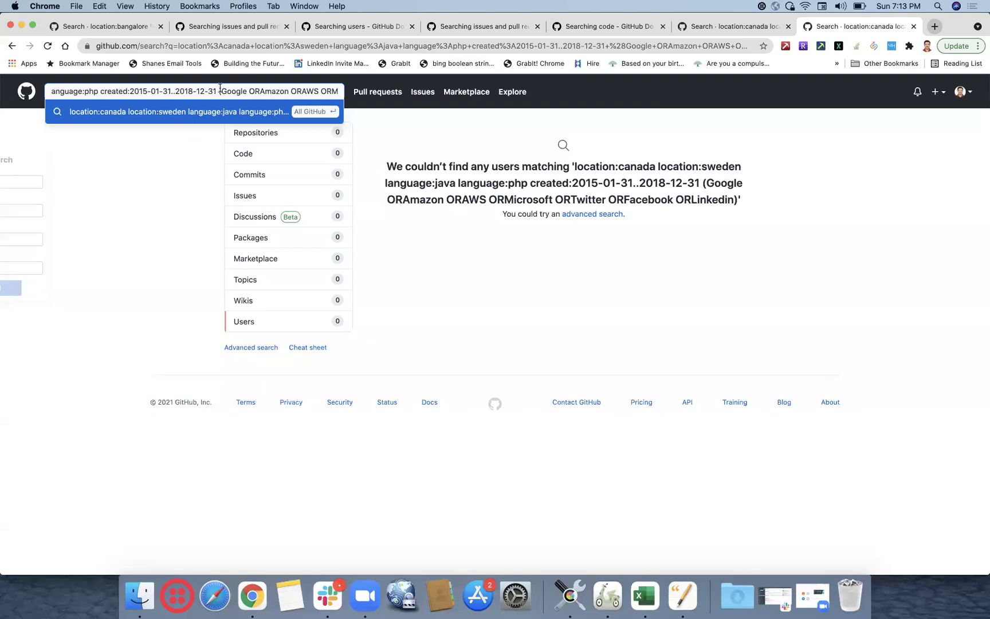
key(BackSpace)
key(Right)
key(Right)
key(Right)
key(Right)
key(Right)
key(Right)
key(Right)
key(Right)
key(Right)
key(Right)
key(Right)
key(Right)
key(Right)
key(Right)
key(Right)
key(Right)
key(Right)
key(Right)
key(Right)
key(Right)
key(Right)
key(Right)
key(Right)
key(Right)
key(Right)
key(Right)
key(Right)
key(Right)
key(Right)
key(Right)
key(Right)
key(Right)
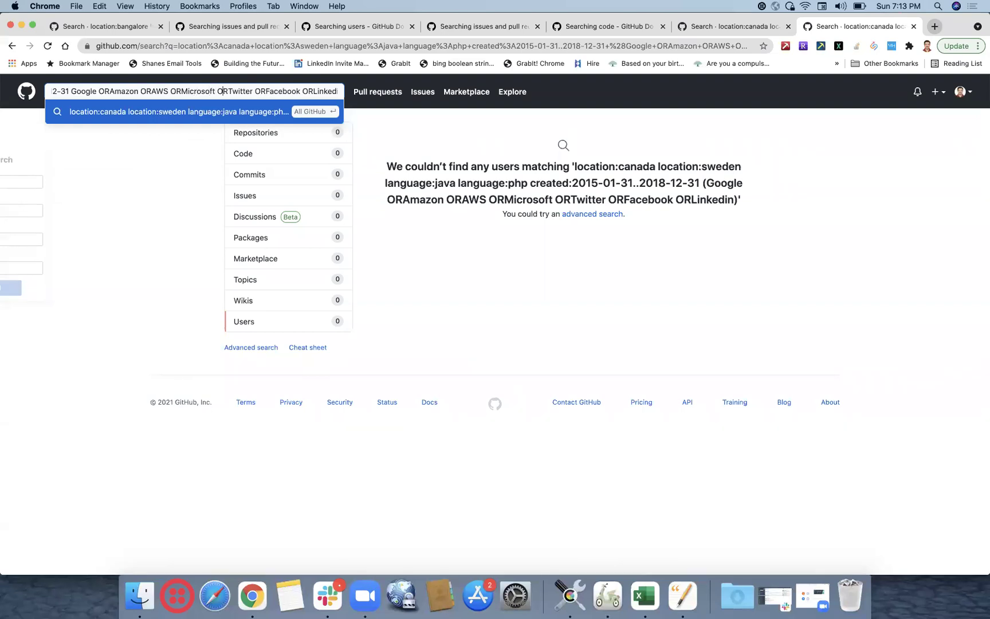
key(Right)
key(Right)
key(Right)
key(Right)
key(Right)
key(Right)
key(Right)
key(Right)
key(BackSpace)
key(Return)
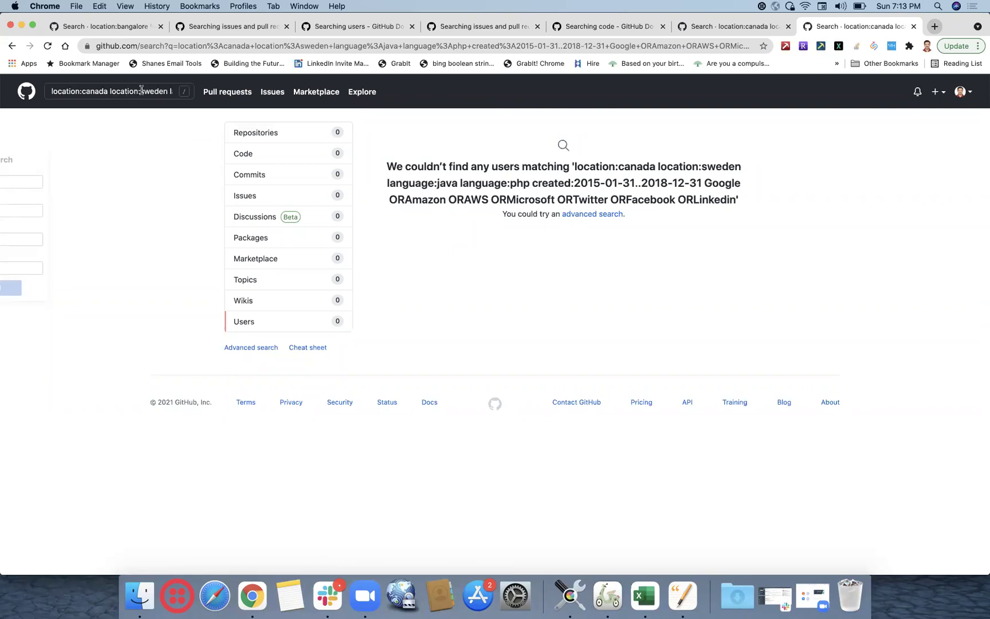
Remove location:sweden and language:php from the GitHub search and rerun it.
click(165, 91)
drag(149, 92, 109, 90)
key(BackSpace)
key(BackSpace)
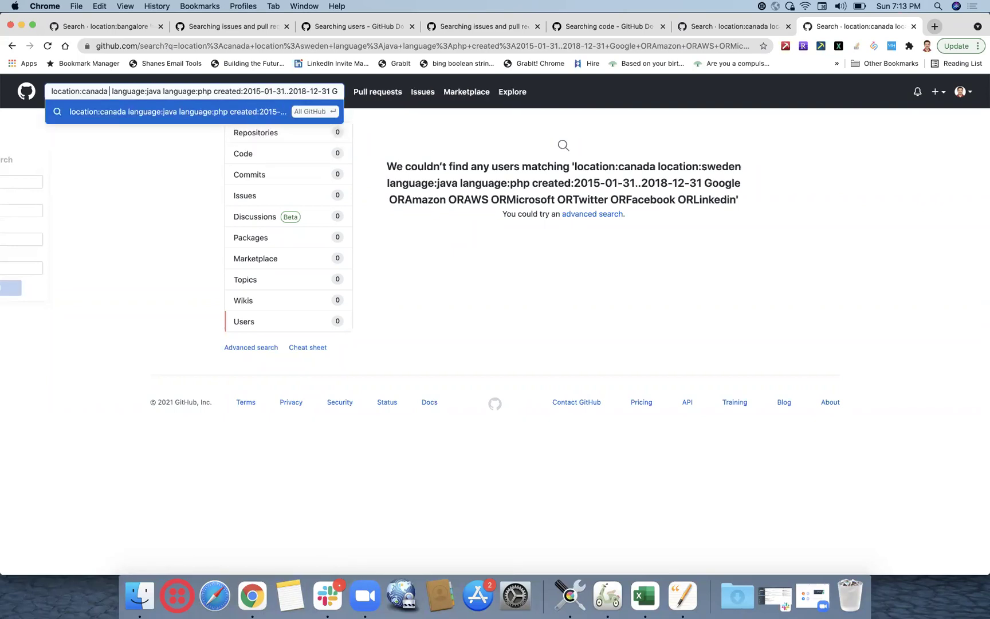
drag(212, 91, 161, 88)
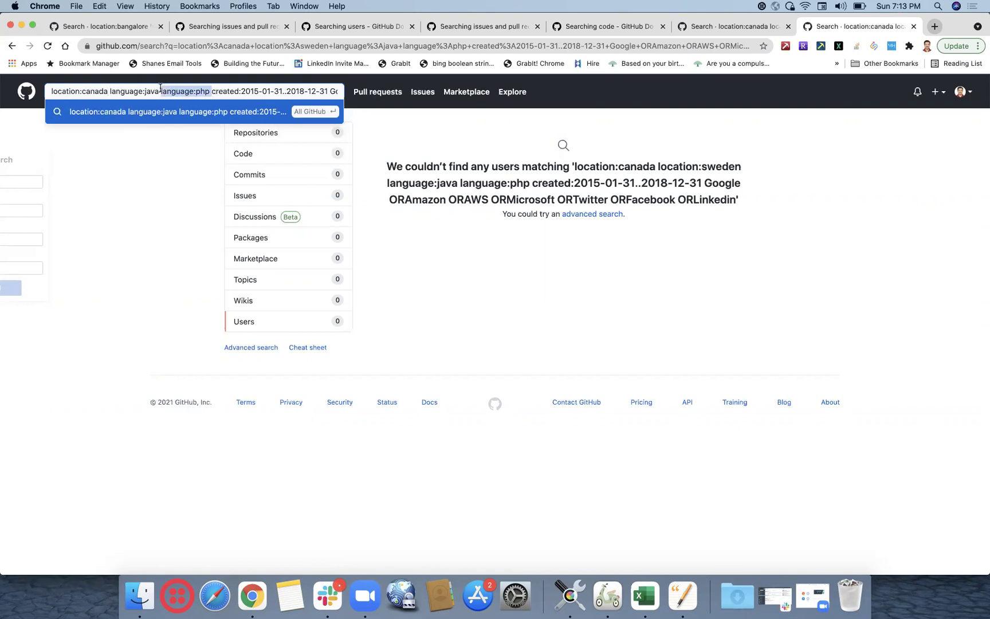
key(BackSpace)
key(Return)
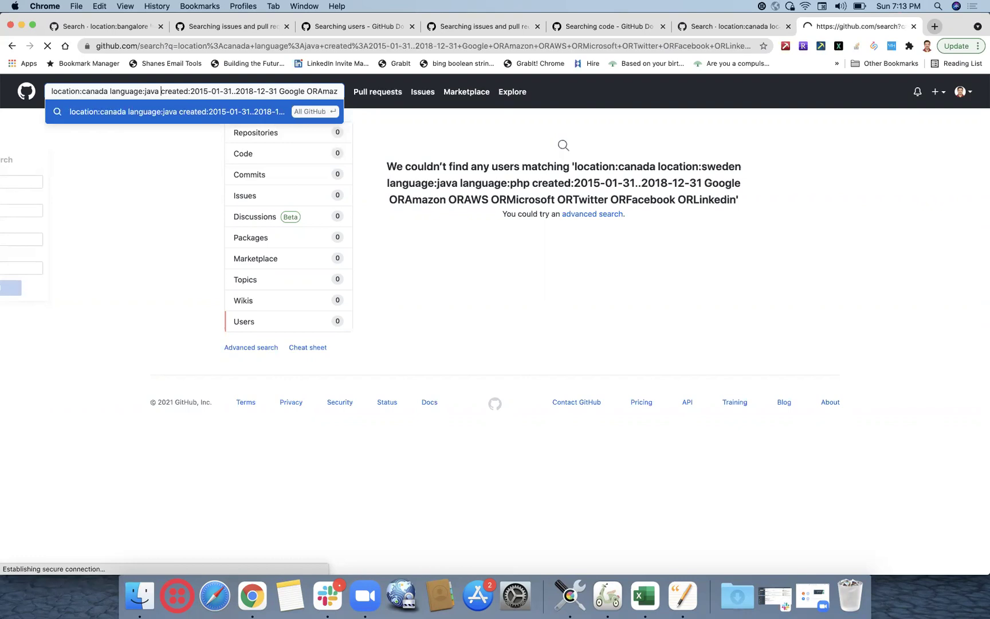
Remove the created:2015-01-31..2018-12-31 filter from the GitHub search and rerun it.
click(129, 92)
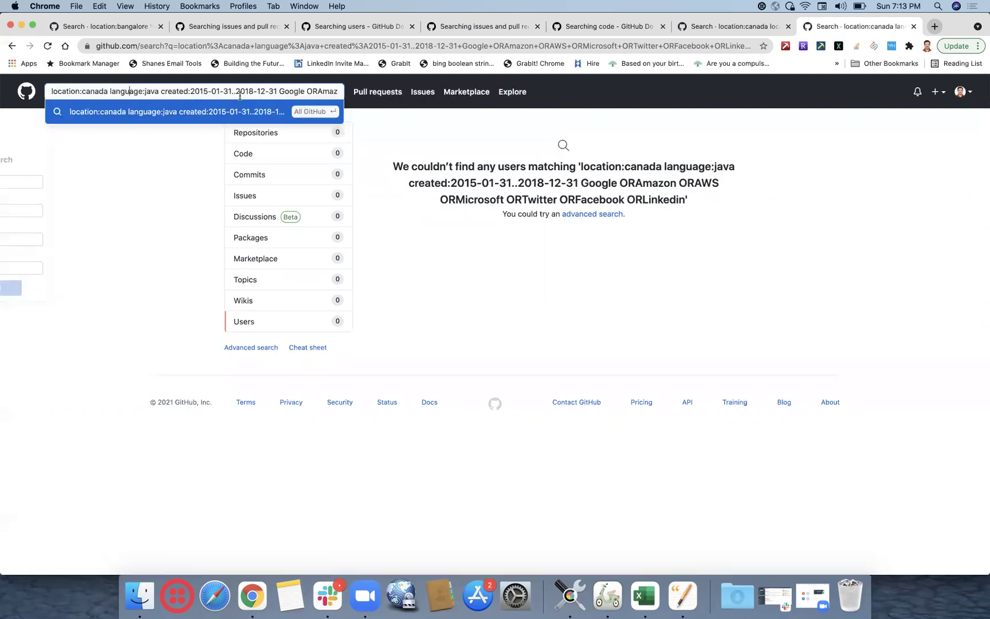
drag(276, 90, 168, 90)
key(BackSpace)
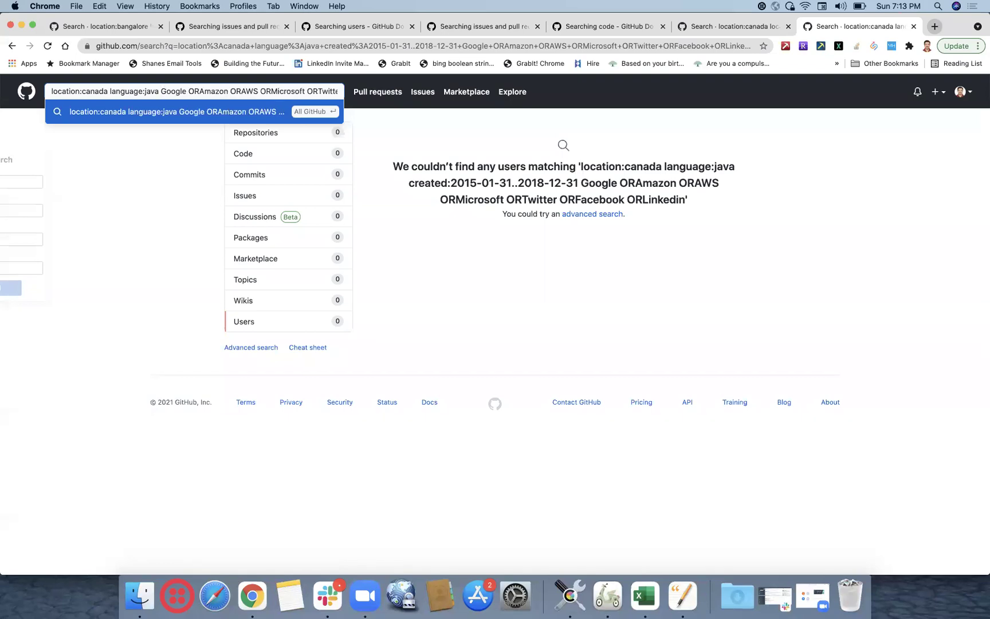
key(Return)
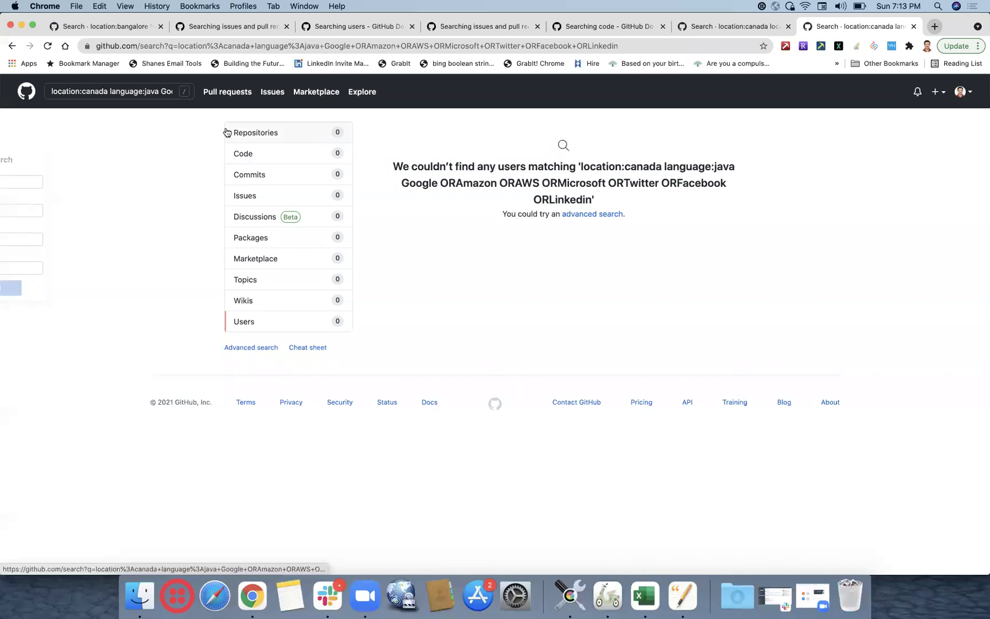
Insert a space after each OR in the company list from Google to Linkedin and rerun the GitHub search.
click(184, 92)
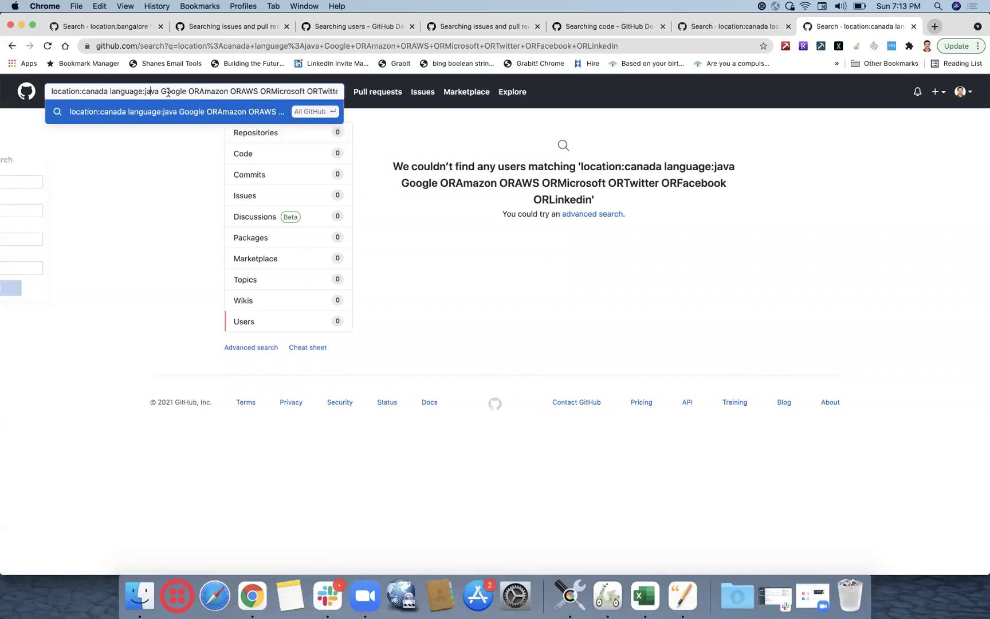
click(161, 91)
click(200, 91)
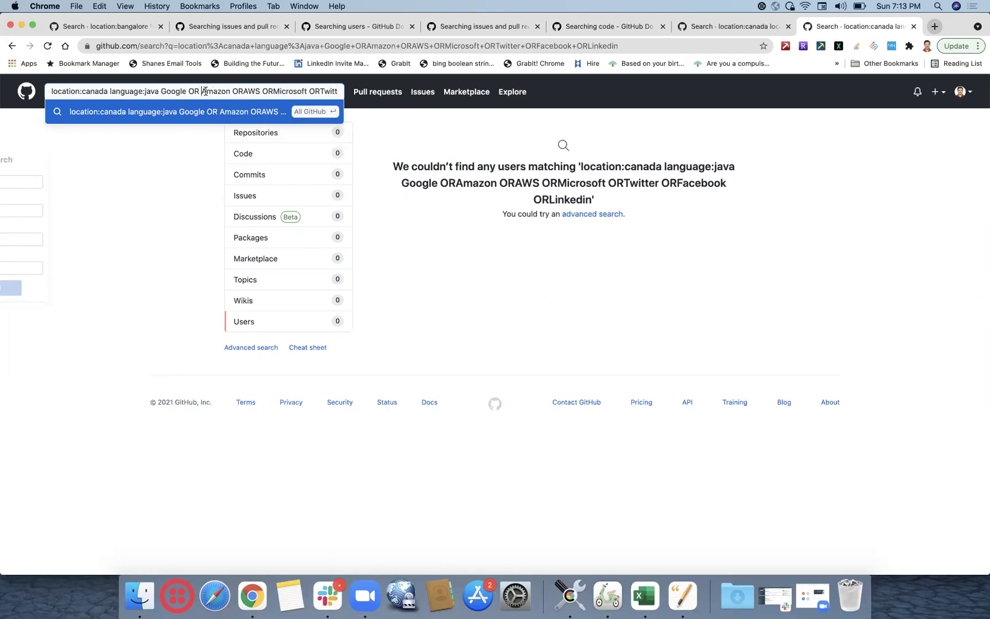
click(243, 91)
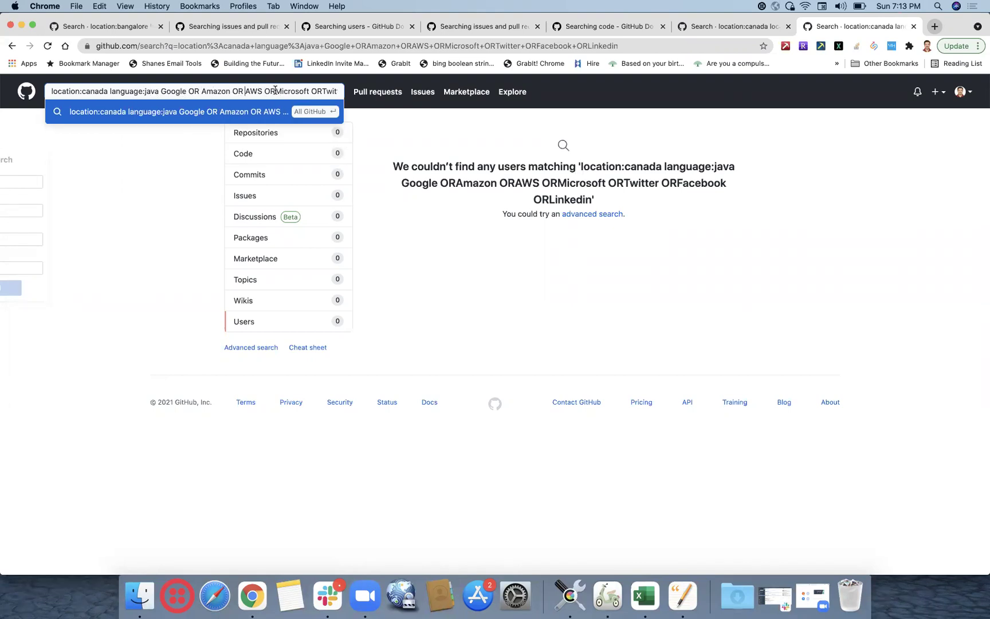
click(325, 91)
key(Right)
key(Right)
key(Right)
key(Right)
key(Right)
key(Right)
key(Right)
key(Right)
key(Right)
key(Right)
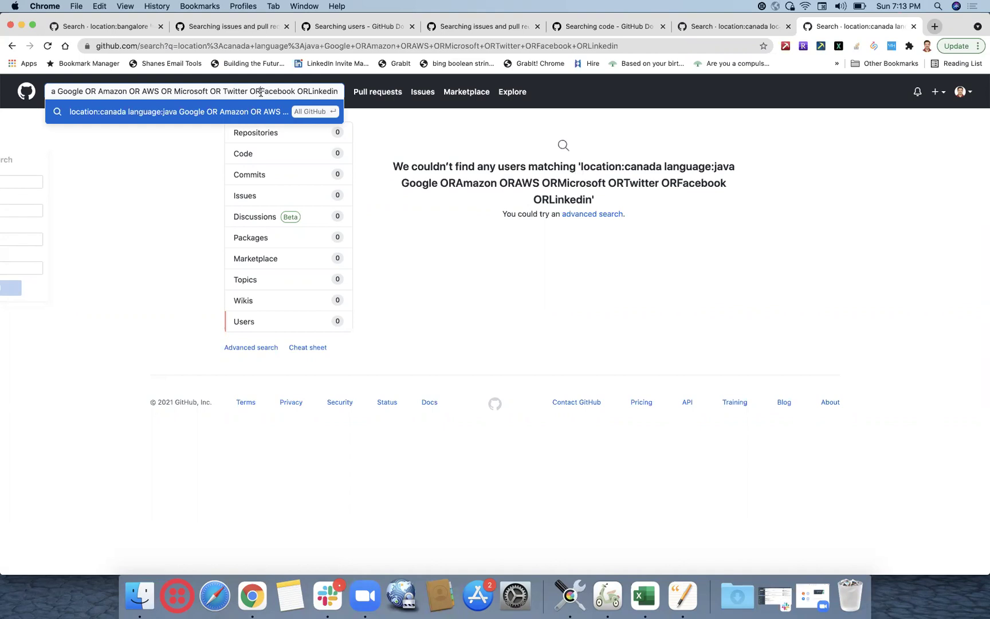
click(309, 91)
key(Return)
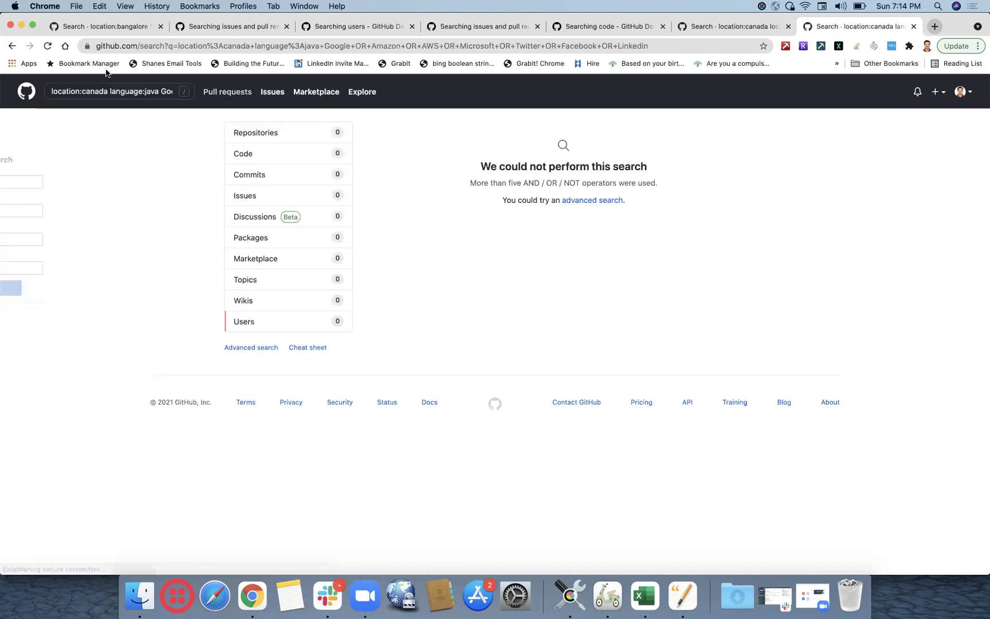
Shorten the company list in the GitHub search to Google OR Amazon and run the search.
click(200, 94)
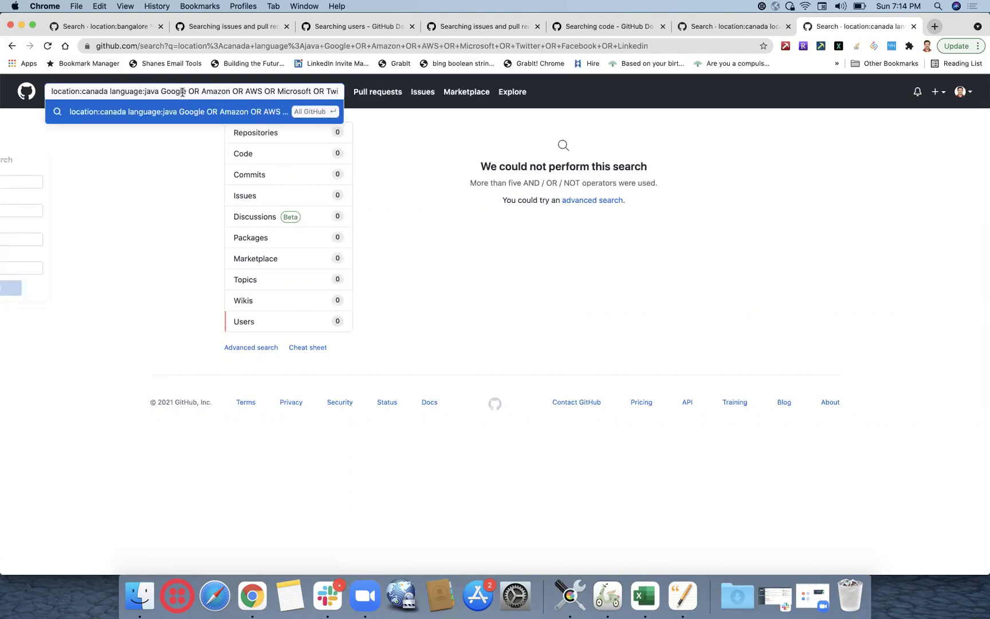
drag(233, 92, 397, 108)
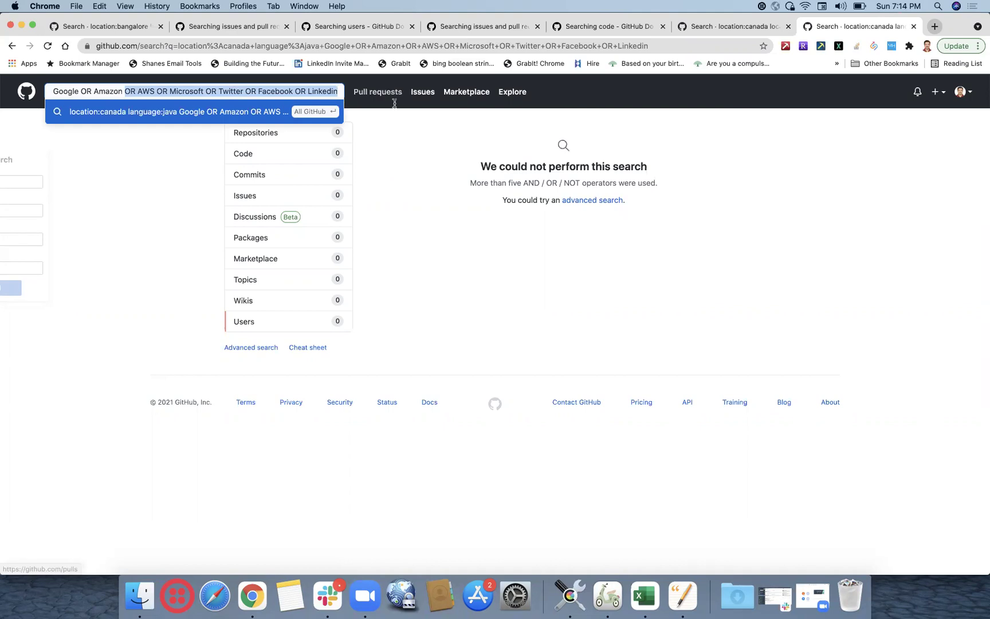
key(BackSpace)
key(Return)
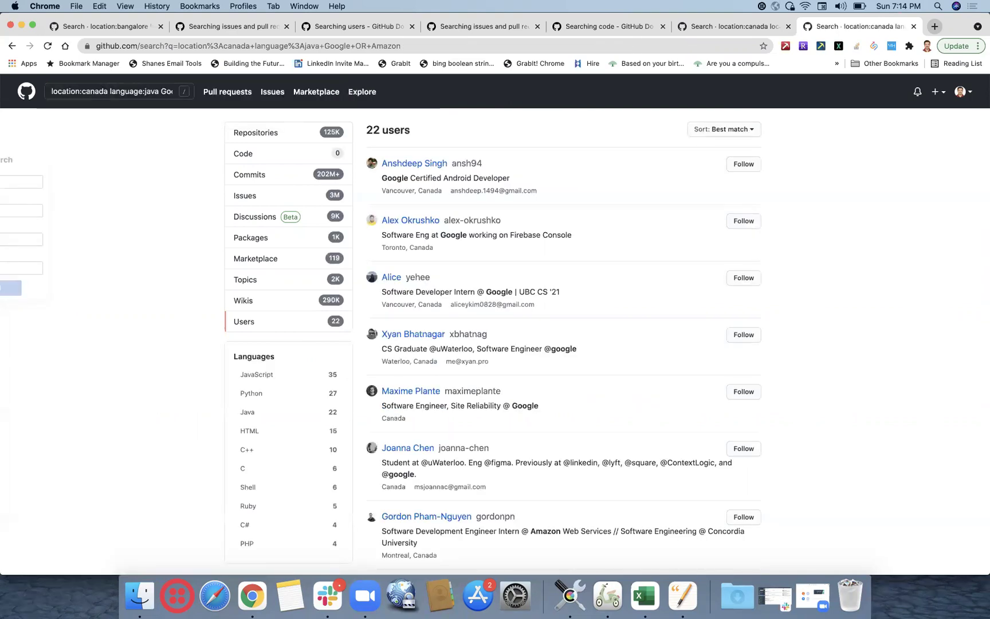
Switch to Moped and, in the last query, insert a space before Amazon and AWS and delete the opening parenthesis.
click(156, 91)
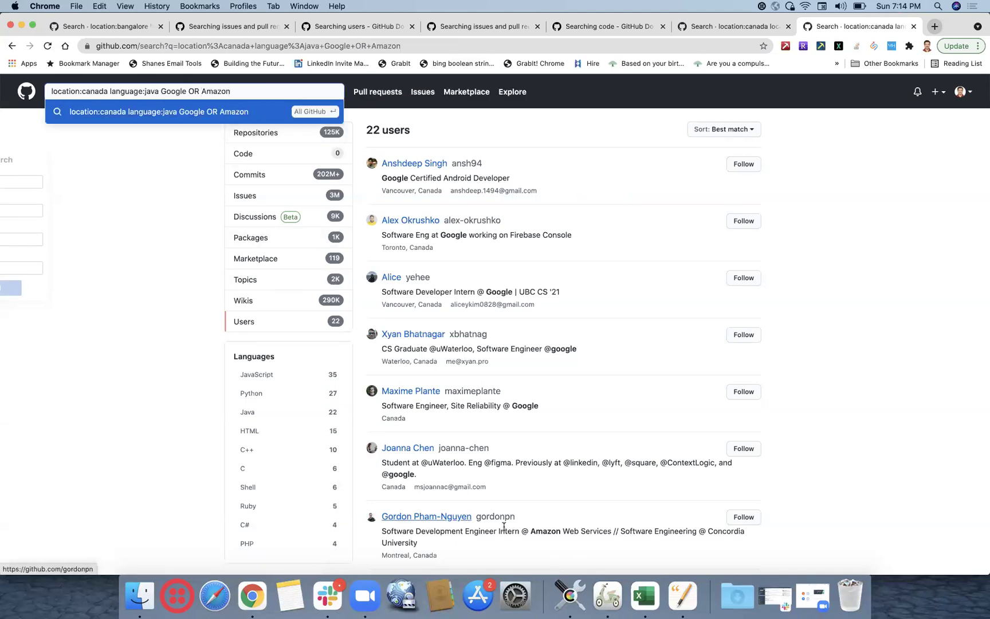
click(604, 592)
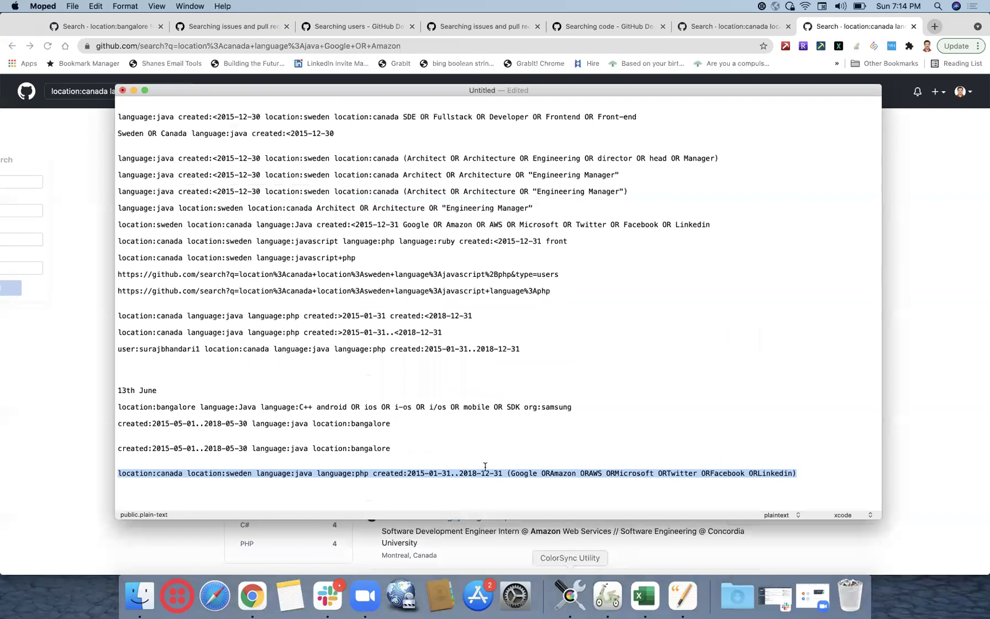
click(485, 467)
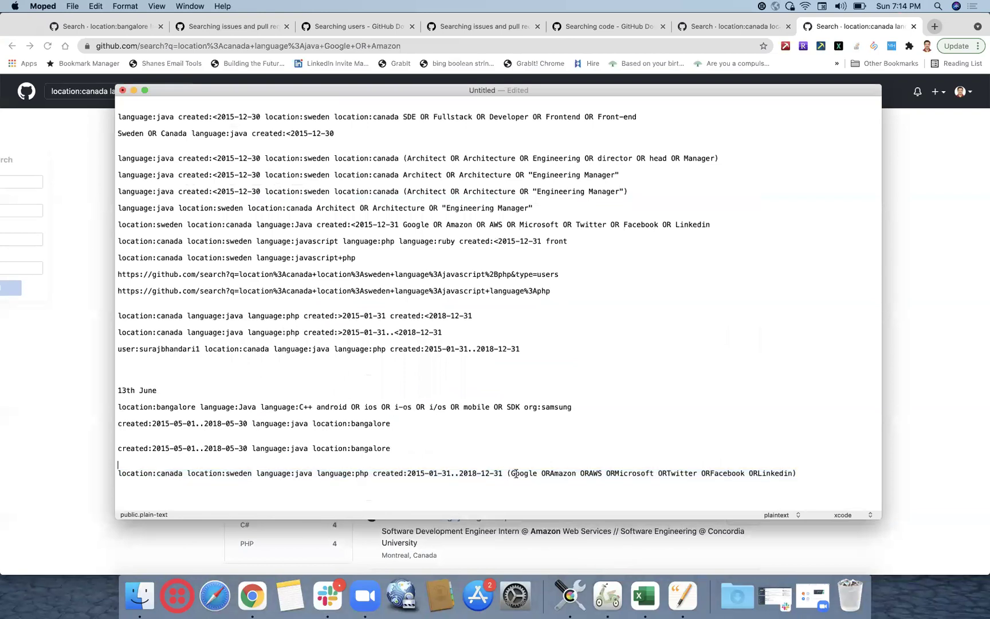
click(550, 472)
click(593, 472)
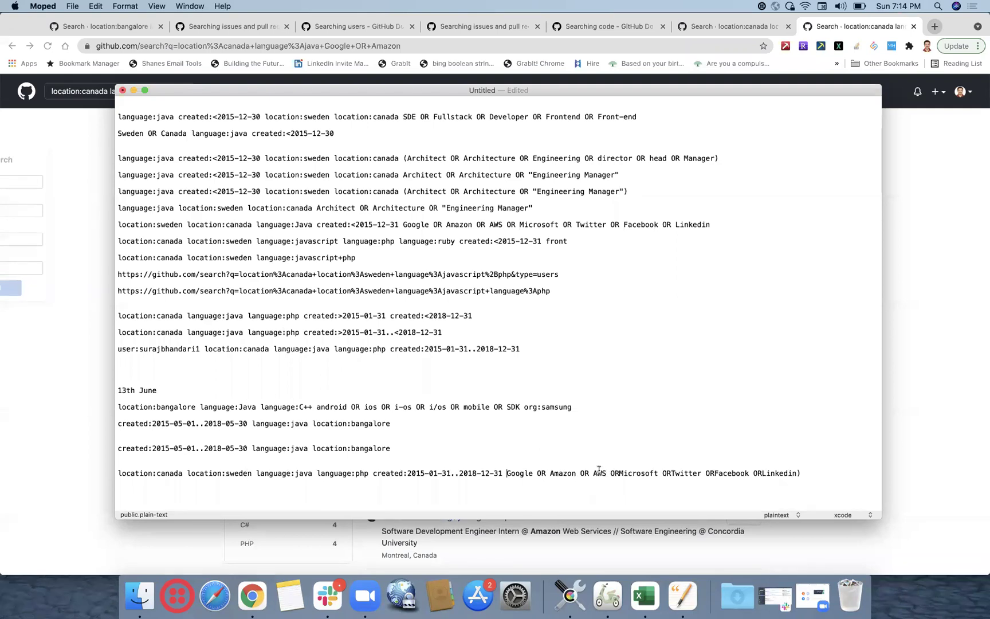
Copy the last query from location:canada through AWS and paste it on a new line below.
drag(608, 473, 117, 475)
key(super+c)
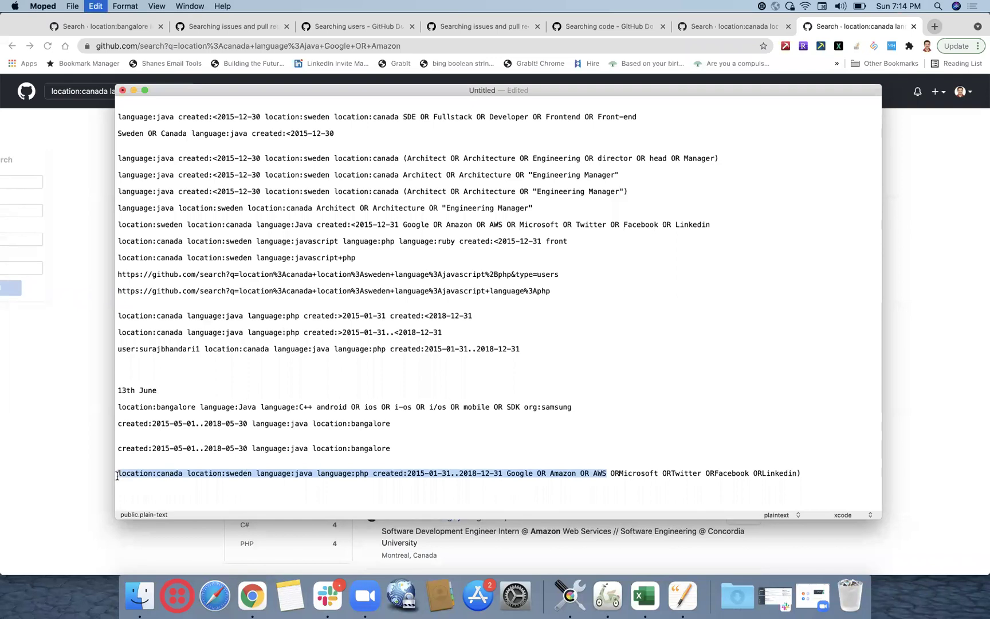
click(840, 477)
key(Return)
key(super+v)
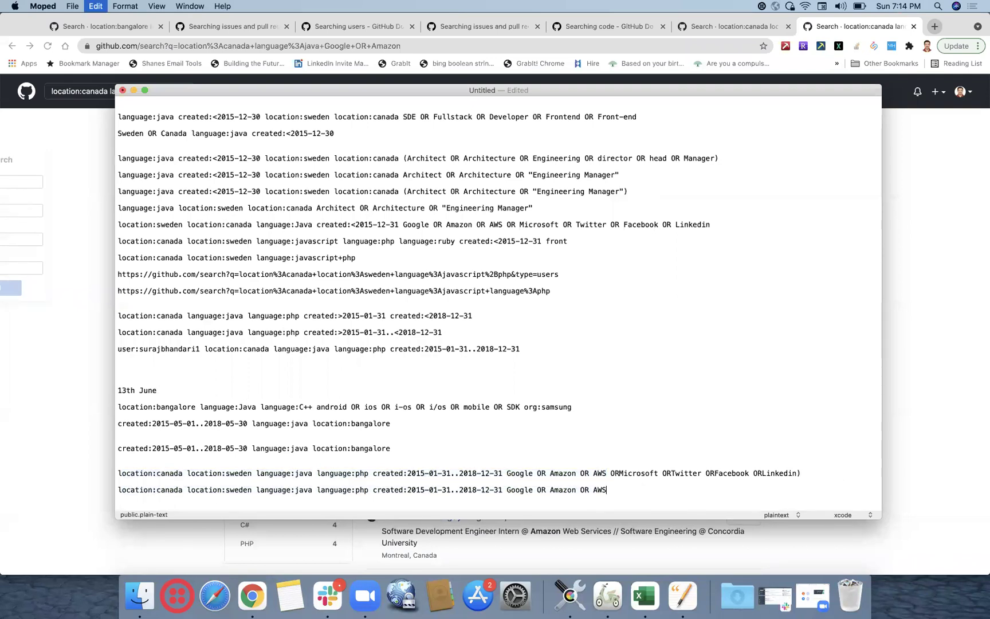
Cut the Microsoft to Linkedin part from the upper query so that it ends with Google OR Amazon OR AWS.
drag(615, 472, 799, 473)
key(BackSpace)
key(BackSpace)
key(BackSpace)
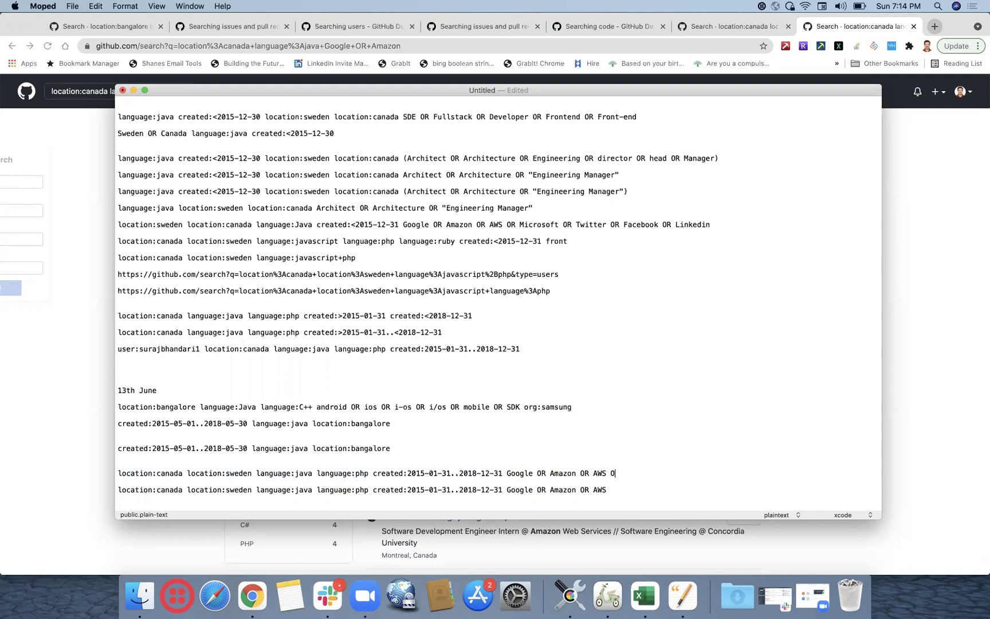
Replace the company list in the lower query with Microsoft OR Twitter OR Facebook OR Linkedin, without a closing parenthesis.
drag(608, 490, 510, 489)
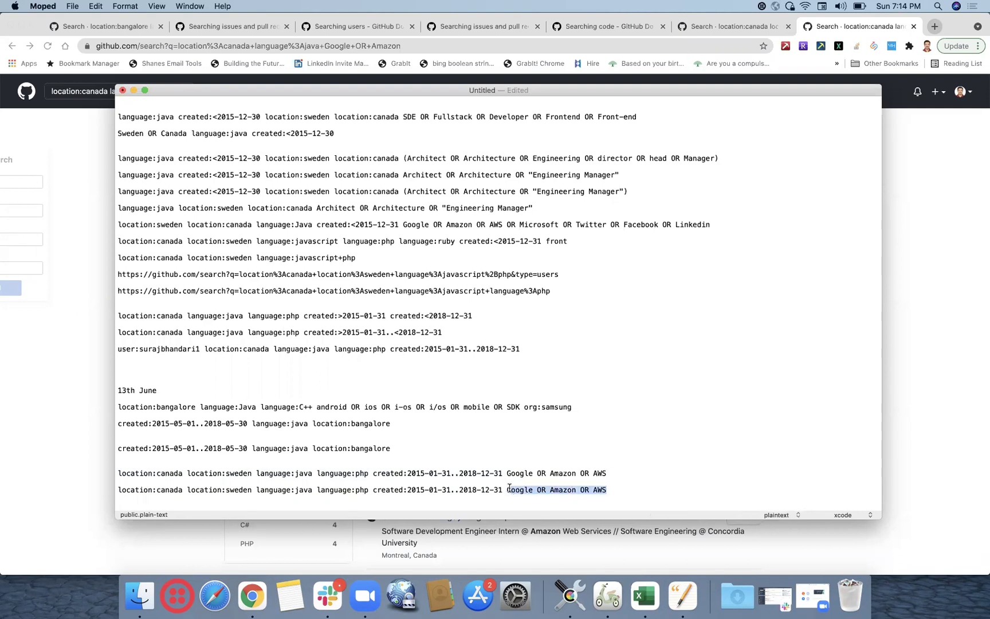
key(super+v)
click(514, 489)
key(BackSpace)
key(BackSpace)
click(559, 490)
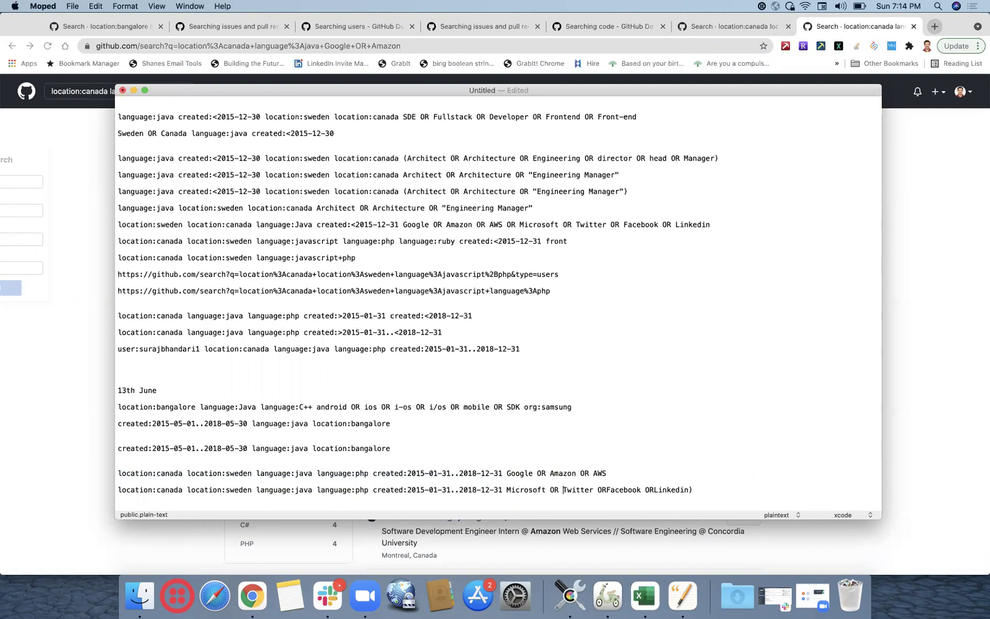
click(607, 490)
click(657, 490)
key(super+Right)
key(BackSpace)
Copy the lower Microsoft OR Twitter OR Facebook OR Linkedin query, switch to Chrome and search GitHub users with it.
triple_click(475, 482)
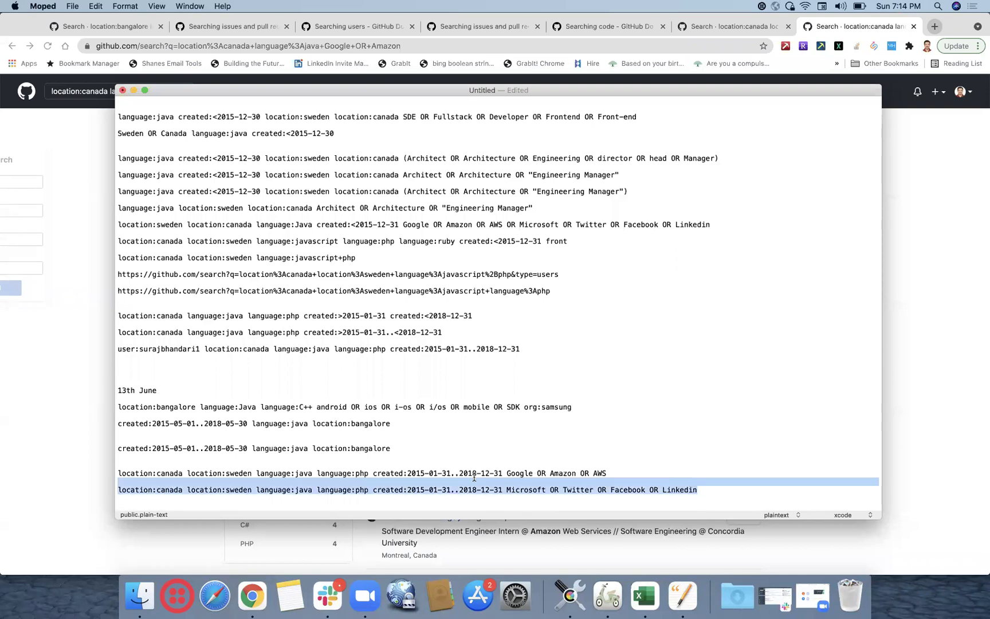
key(super+c)
click(752, 26)
click(117, 93)
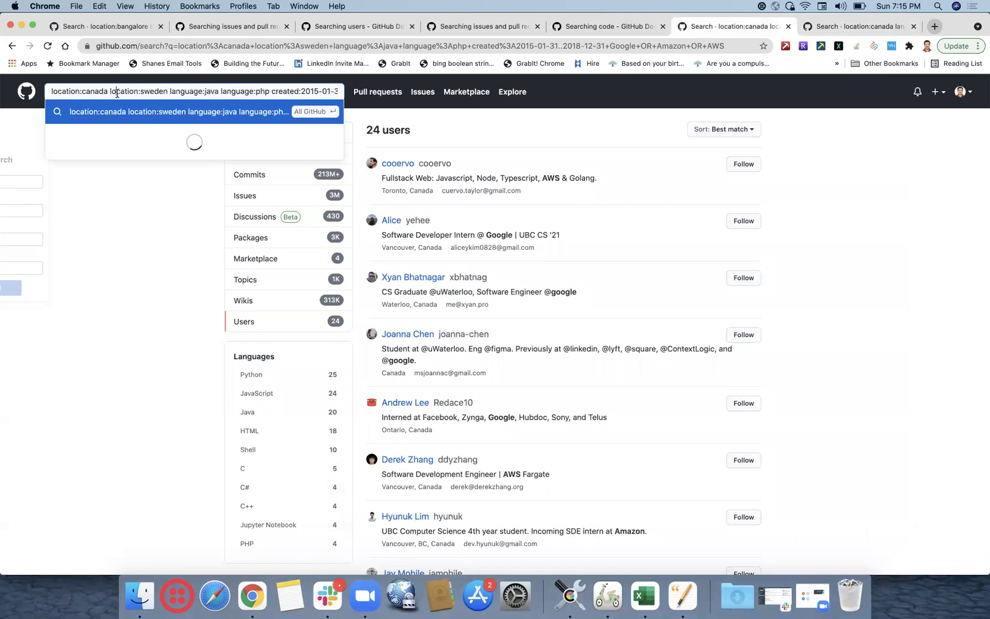
key(super+a)
key(super+v)
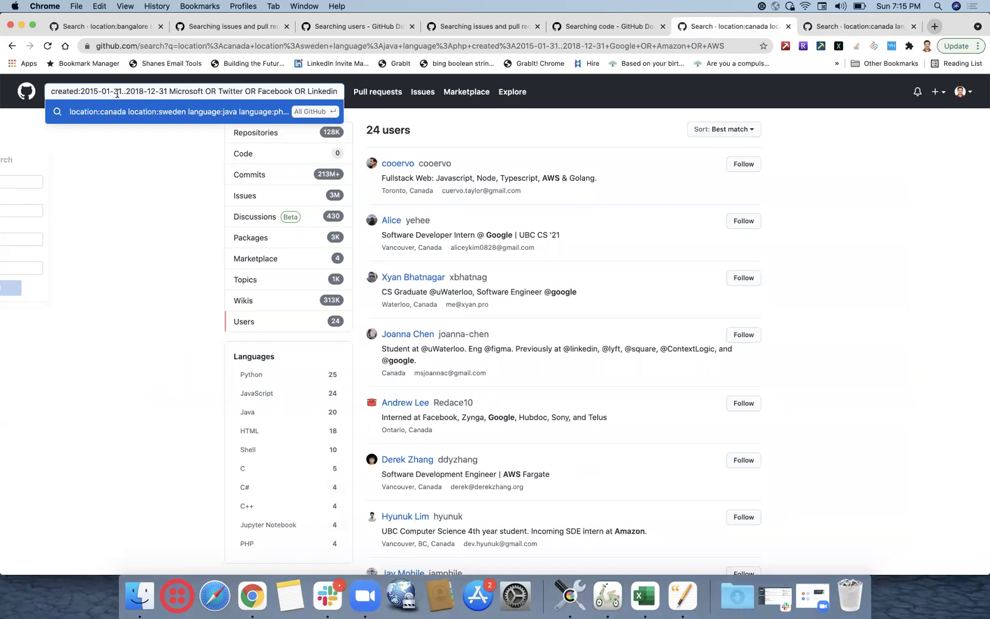
key(Return)
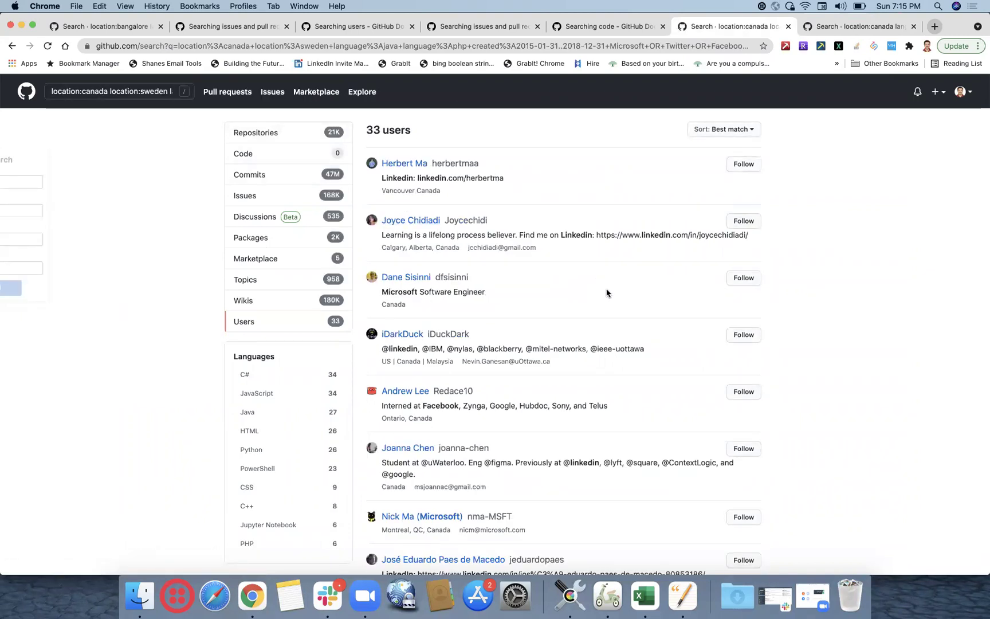
scroll(607, 292, down, 5)
scroll(608, 287, up, 5)
Close the extra browser tab holding the location:canada language:java Google OR Amazon search.
click(850, 27)
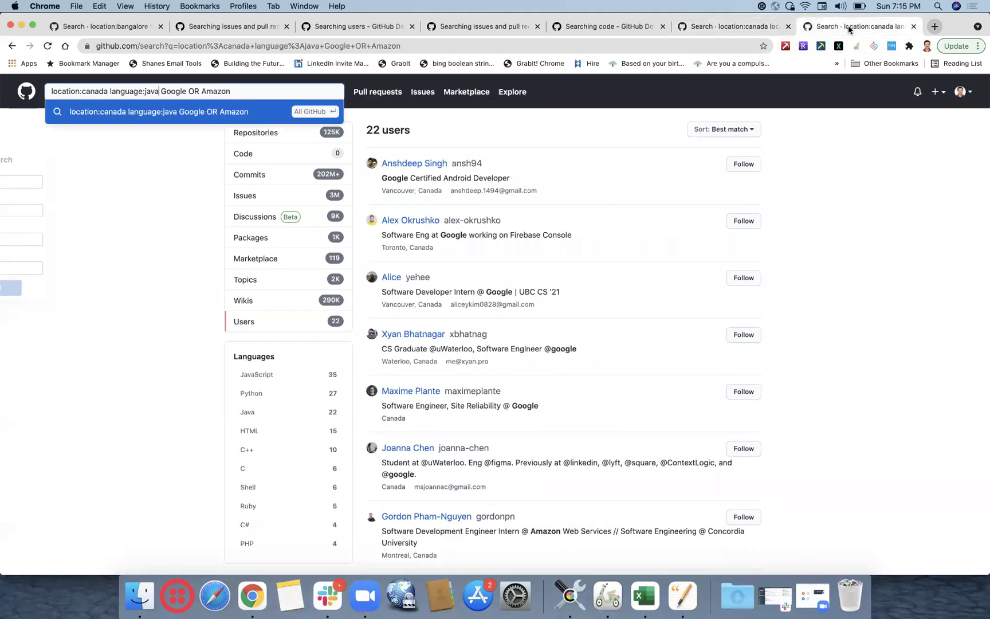
click(912, 27)
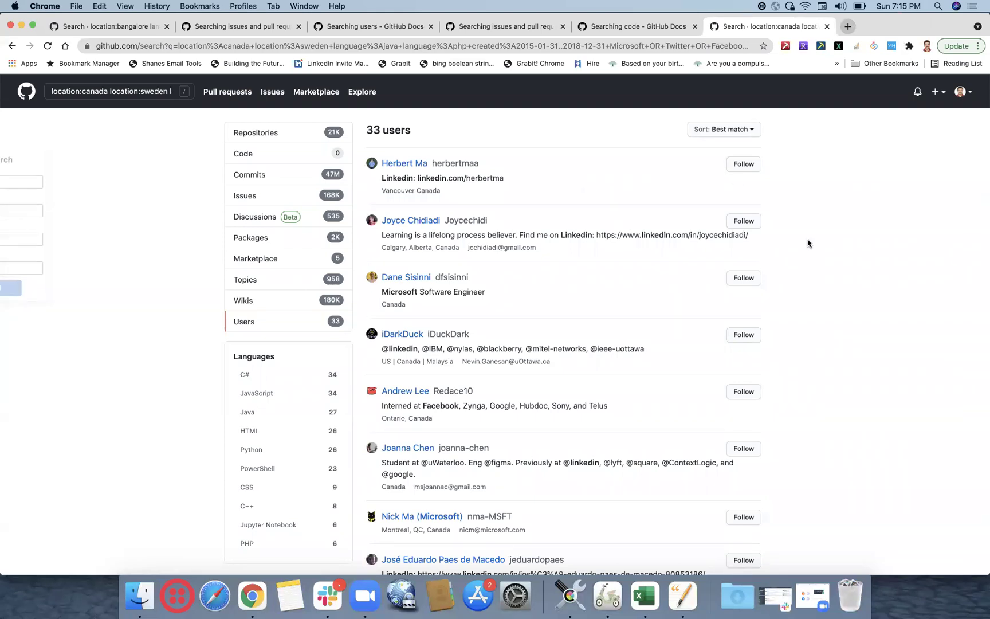
double_click(101, 93)
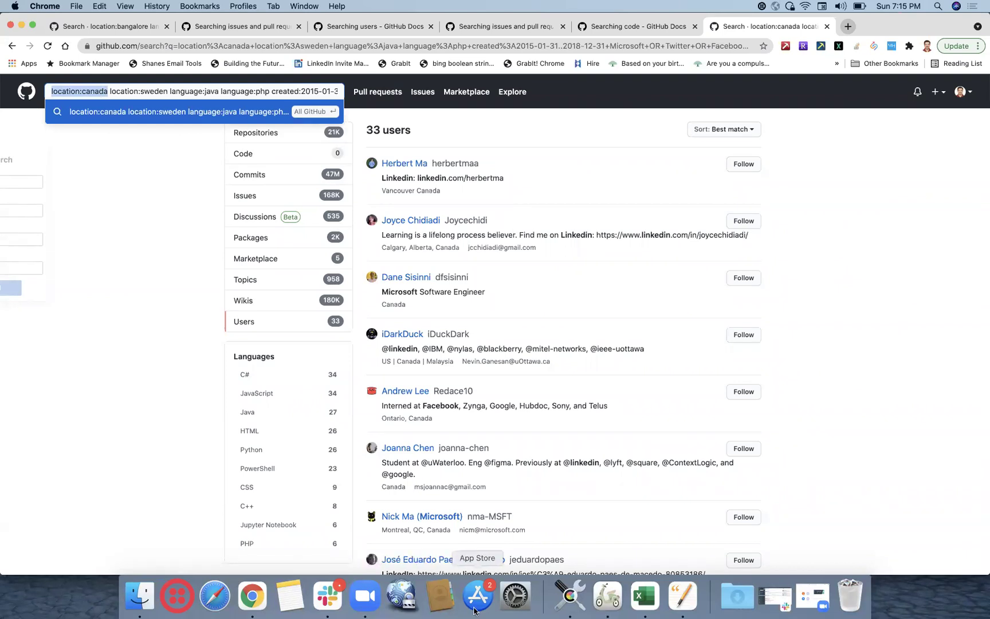
Switch to Moped and review the saved search queries, including the 13th June section with the two split company queries.
click(609, 595)
scroll(563, 427, down, 1)
scroll(563, 427, up, 1)
click(714, 491)
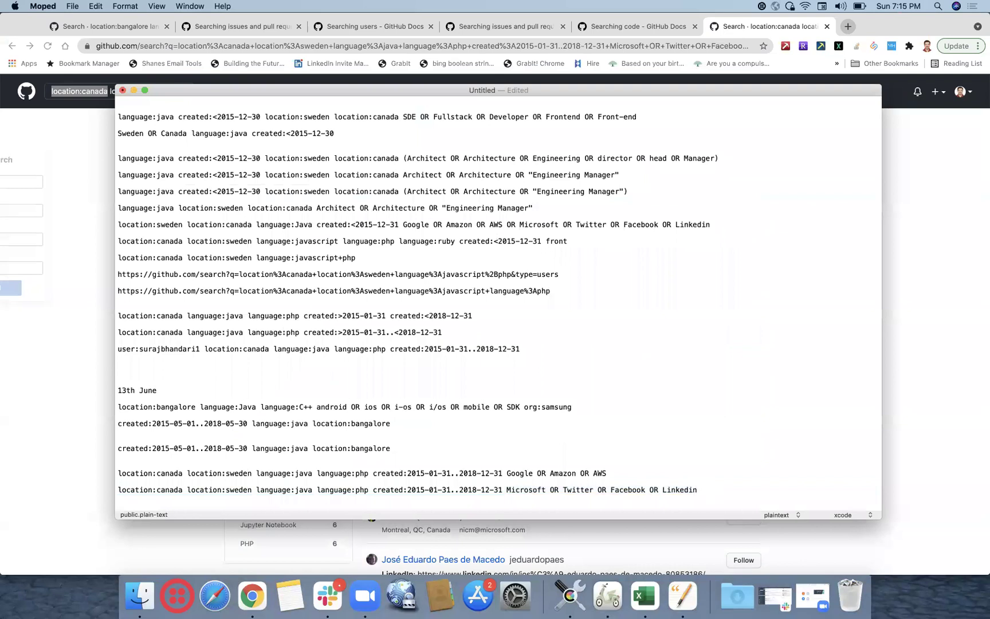
scroll(724, 294, down, 4)
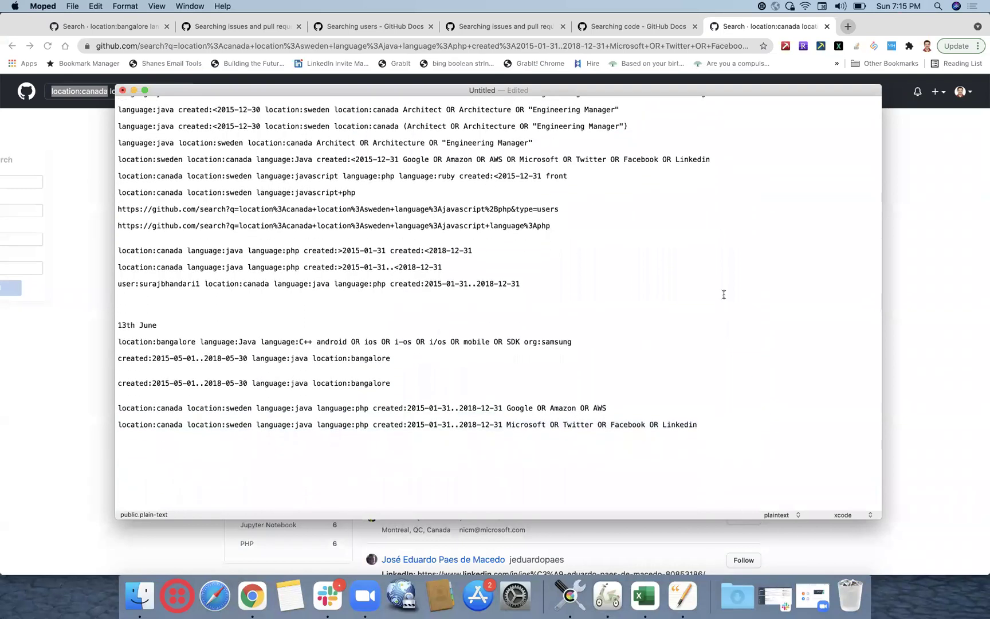
scroll(589, 279, up, 4)
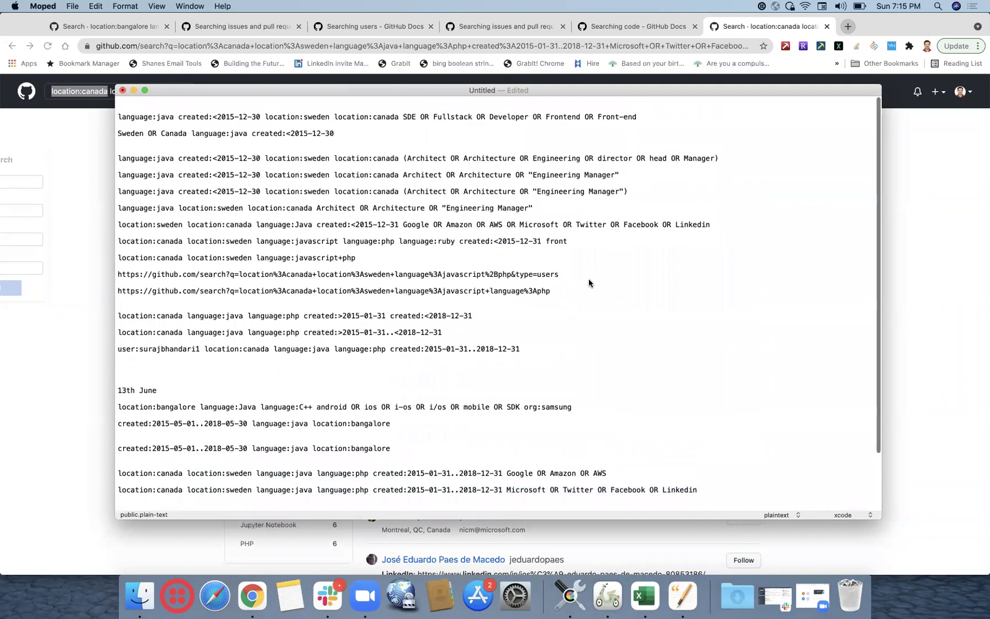
scroll(588, 279, down, 4)
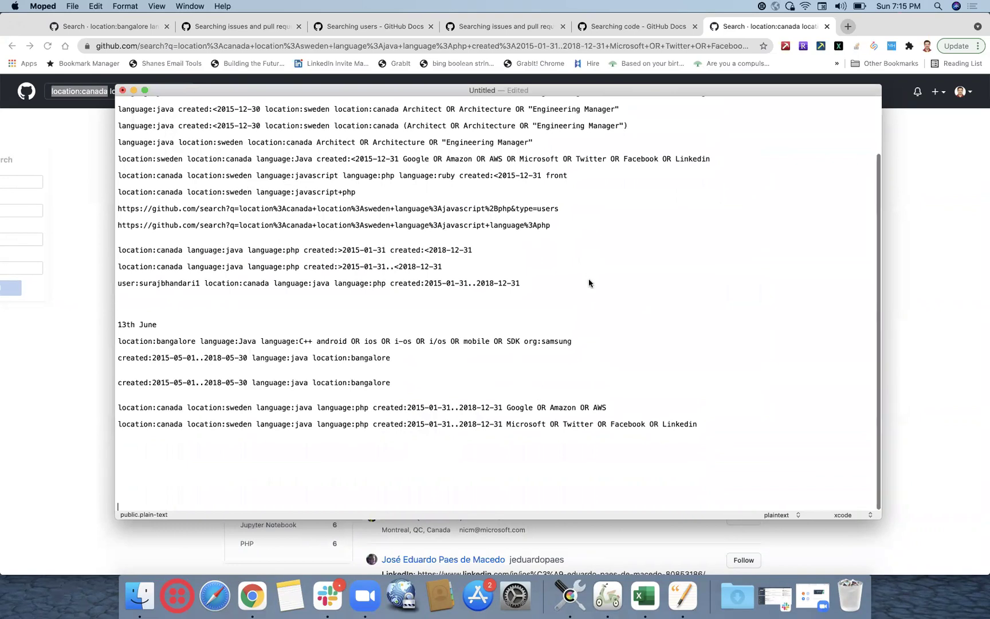
scroll(588, 279, up, 4)
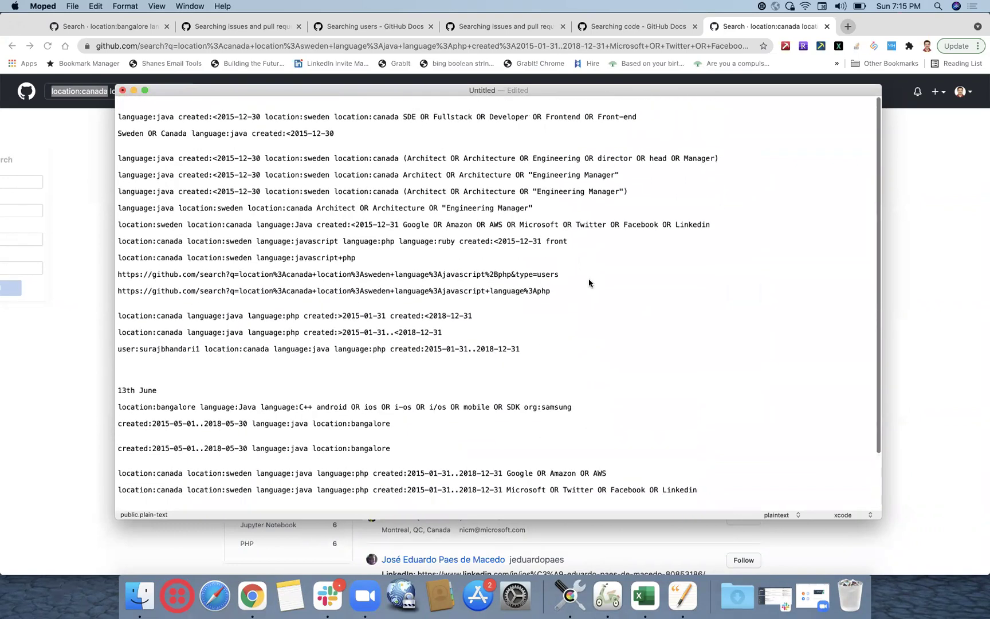
scroll(589, 279, down, 5)
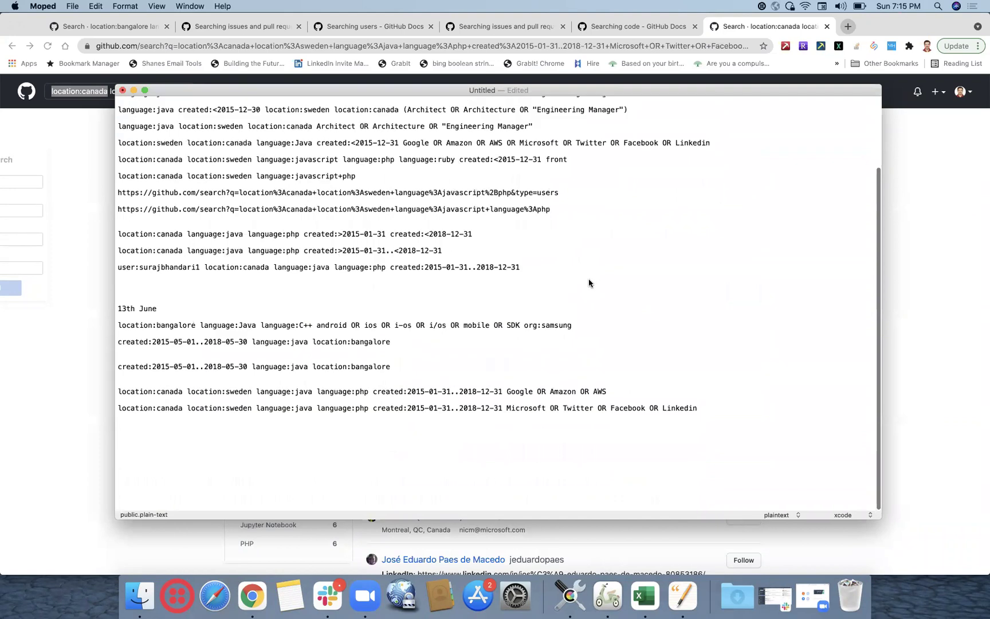
scroll(589, 283, up, 1)
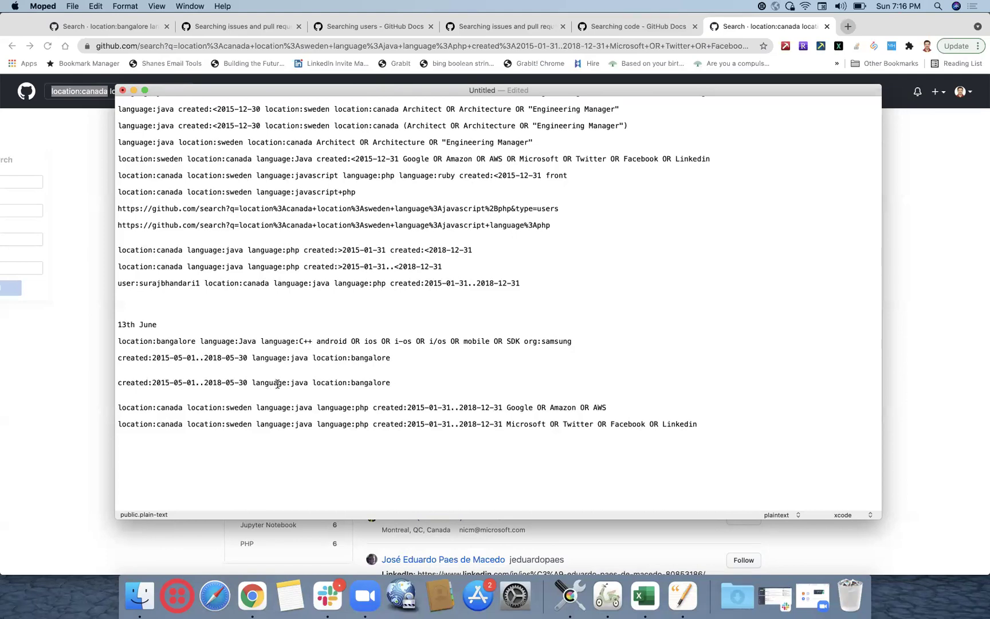
double_click(336, 384)
Switch back to Chrome, search for java from the GitHub home page and open the advanced search form.
click(90, 90)
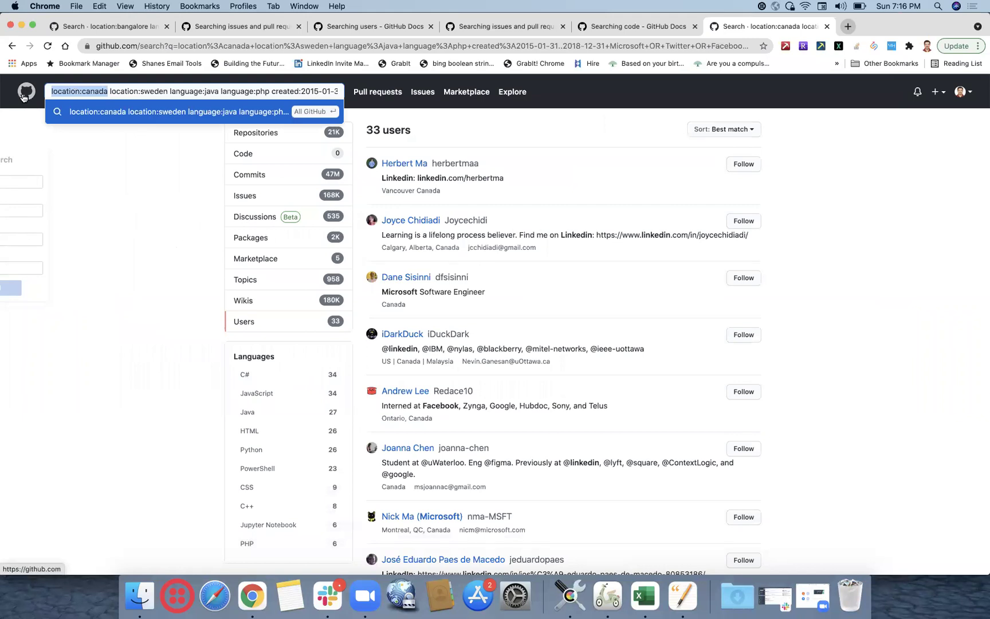
click(25, 93)
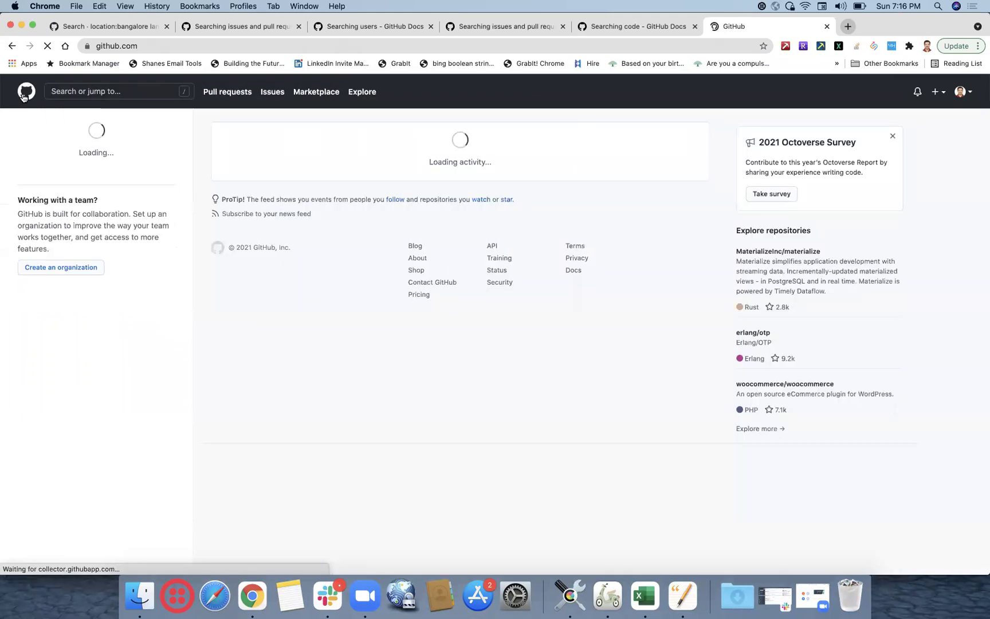
click(95, 90)
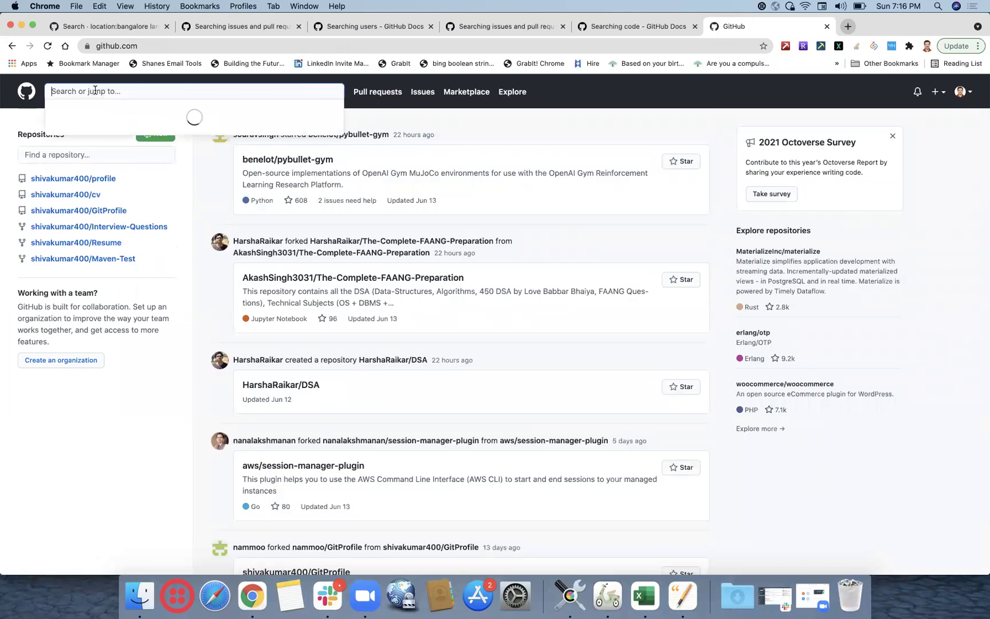
text(java)
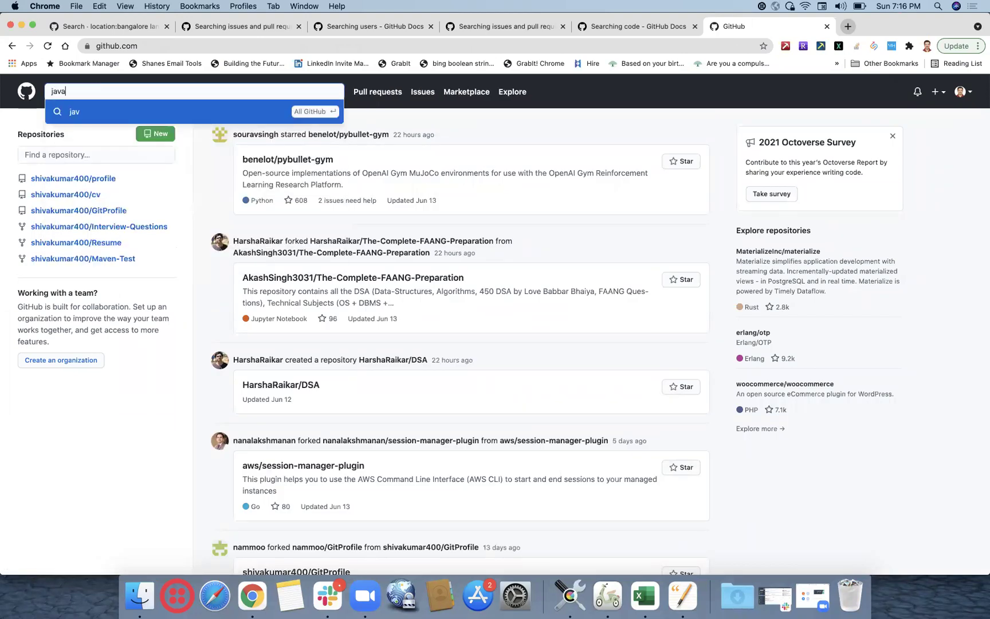
key(Return)
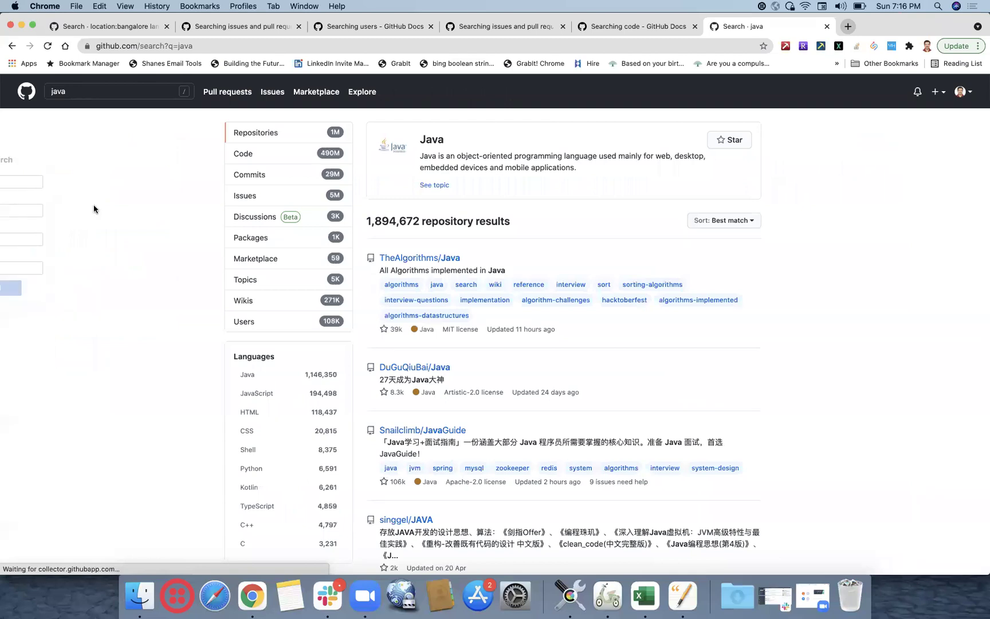
scroll(75, 282, down, 4)
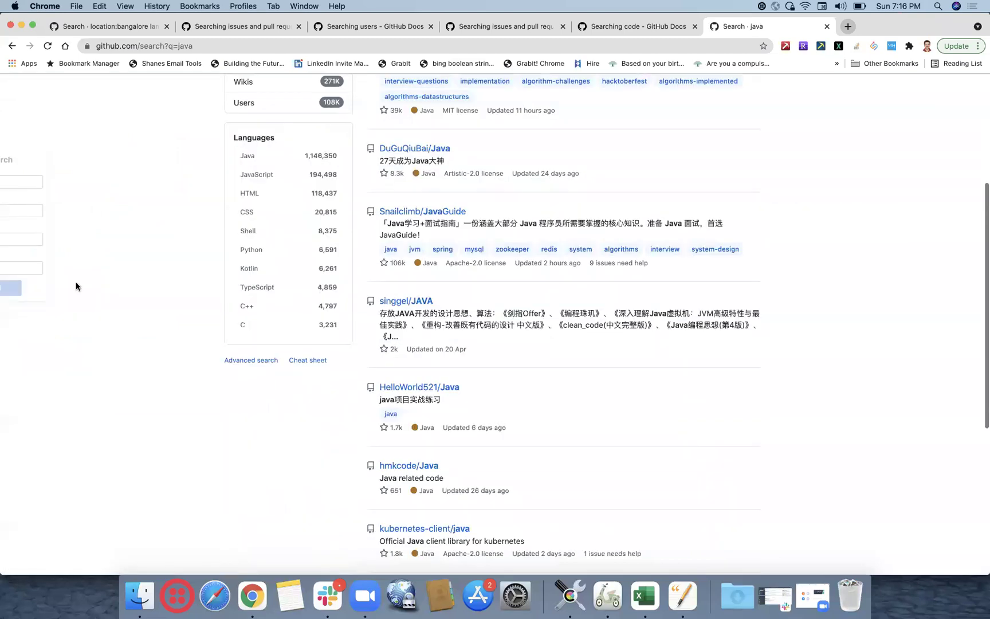
click(251, 359)
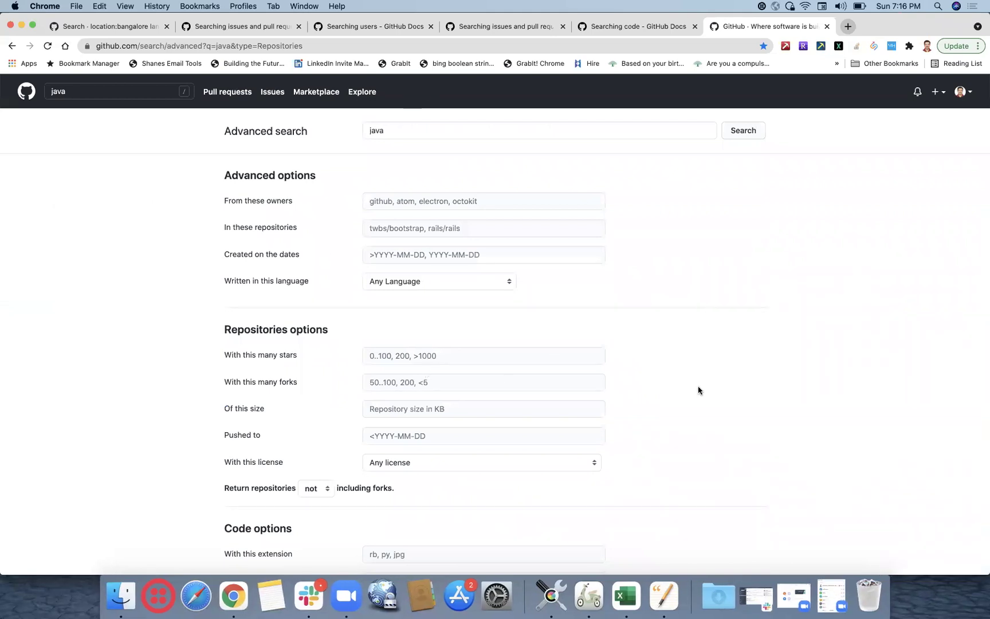
Clear the term java from the advanced search query.
click(433, 133)
key(BackSpace)
key(BackSpace)
key(BackSpace)
key(BackSpace)
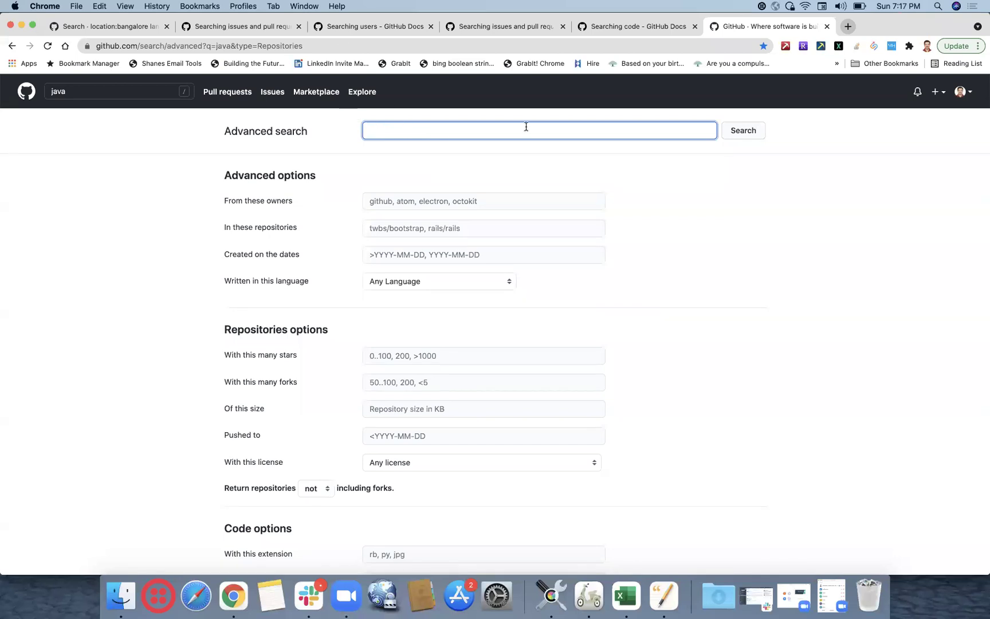
In the users options, set the language to Java and the location to bangalore, then run the search and look through the results.
scroll(653, 177, down, 5)
scroll(653, 177, down, 7)
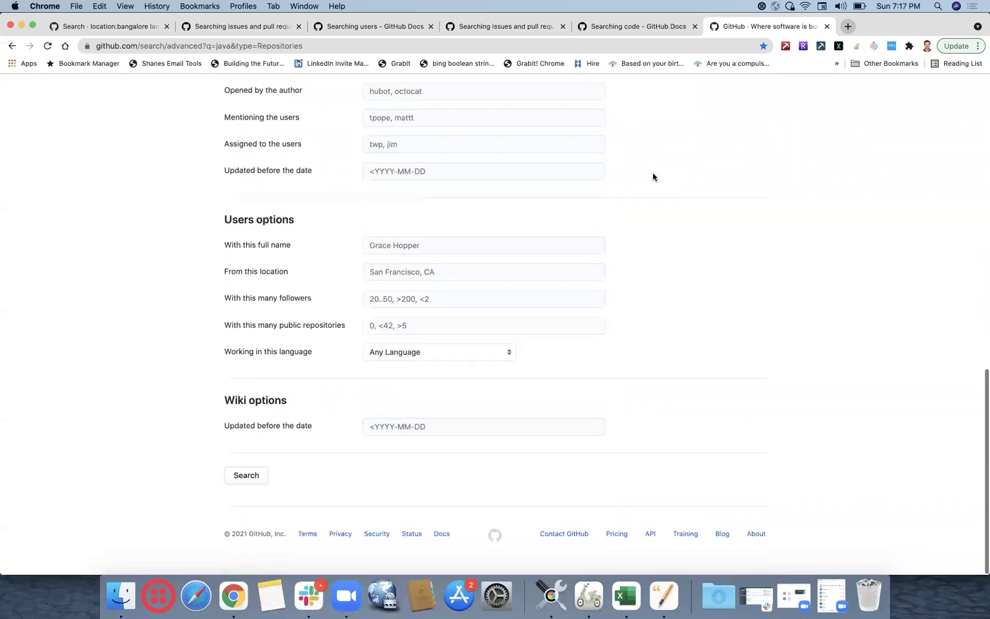
click(481, 356)
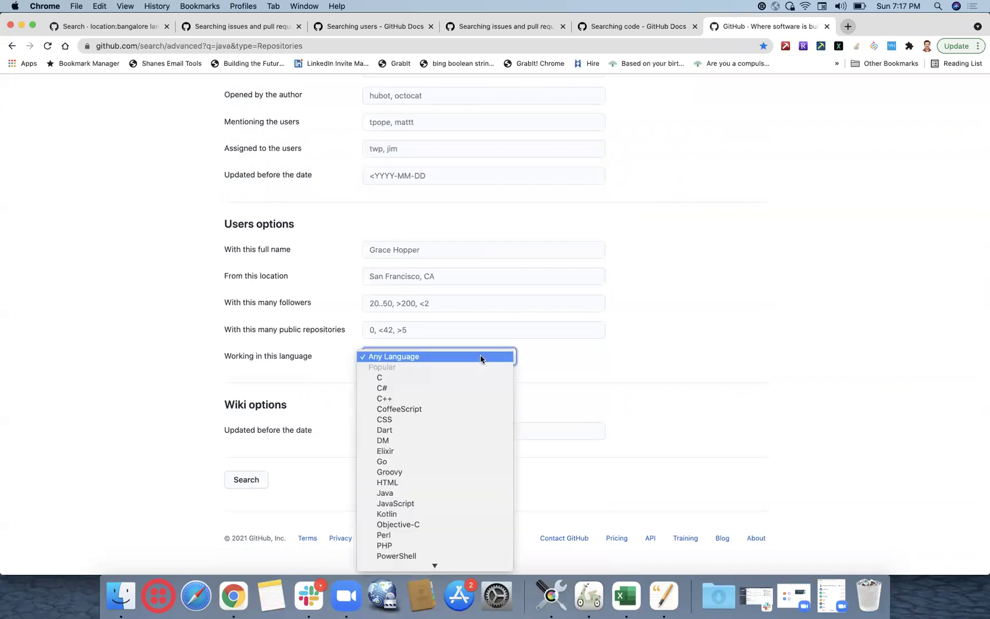
click(409, 494)
click(400, 275)
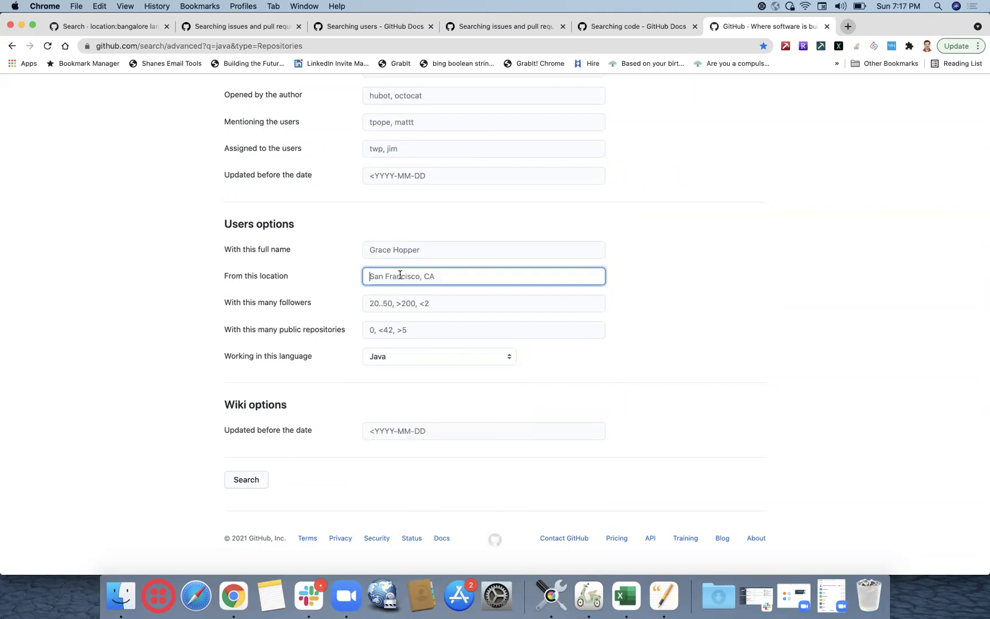
text(bangalore)
click(254, 479)
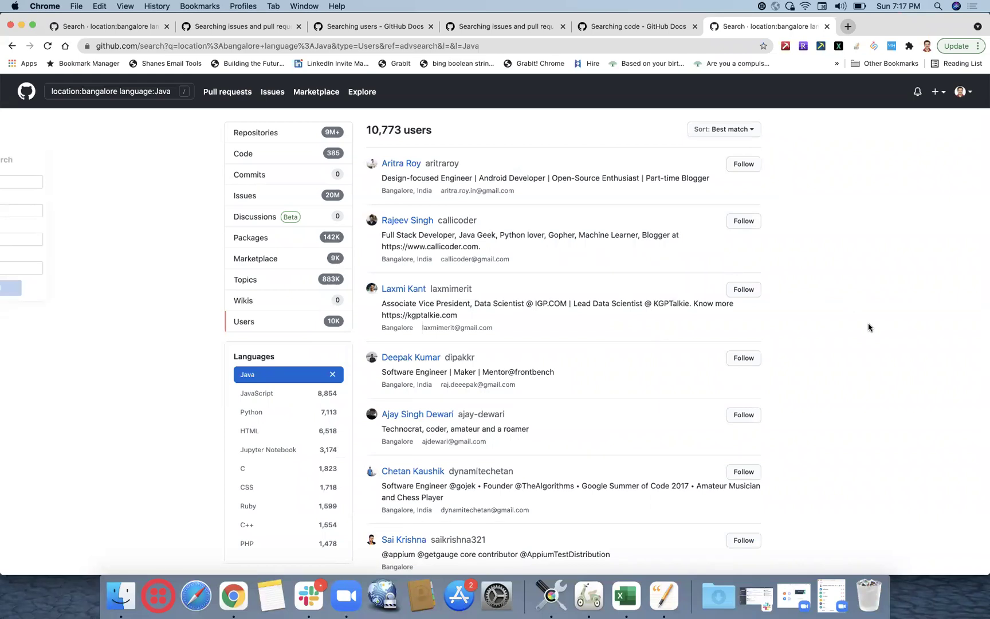
scroll(868, 327, down, 10)
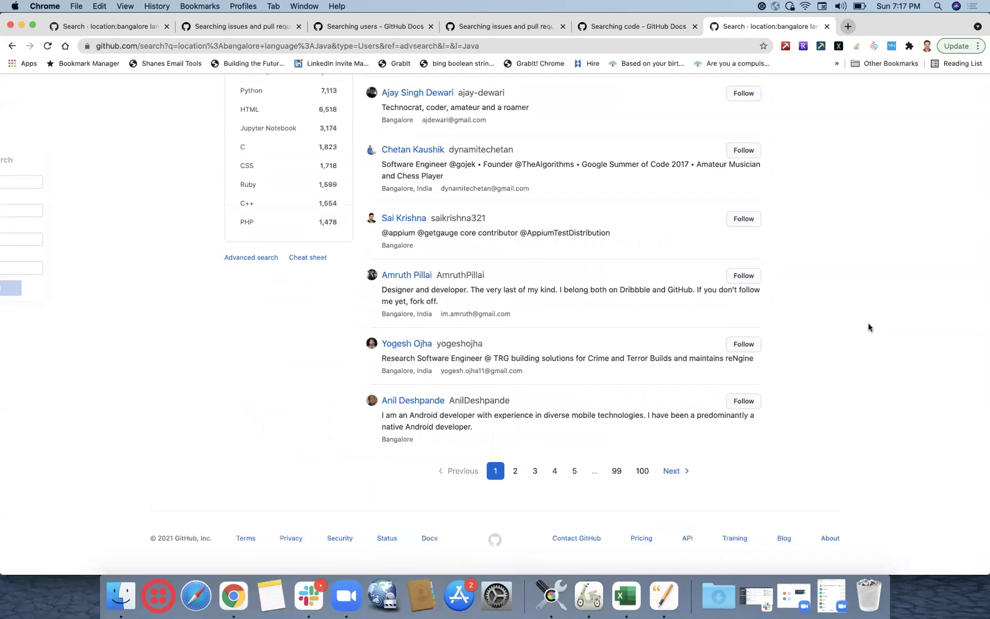
scroll(868, 328, up, 10)
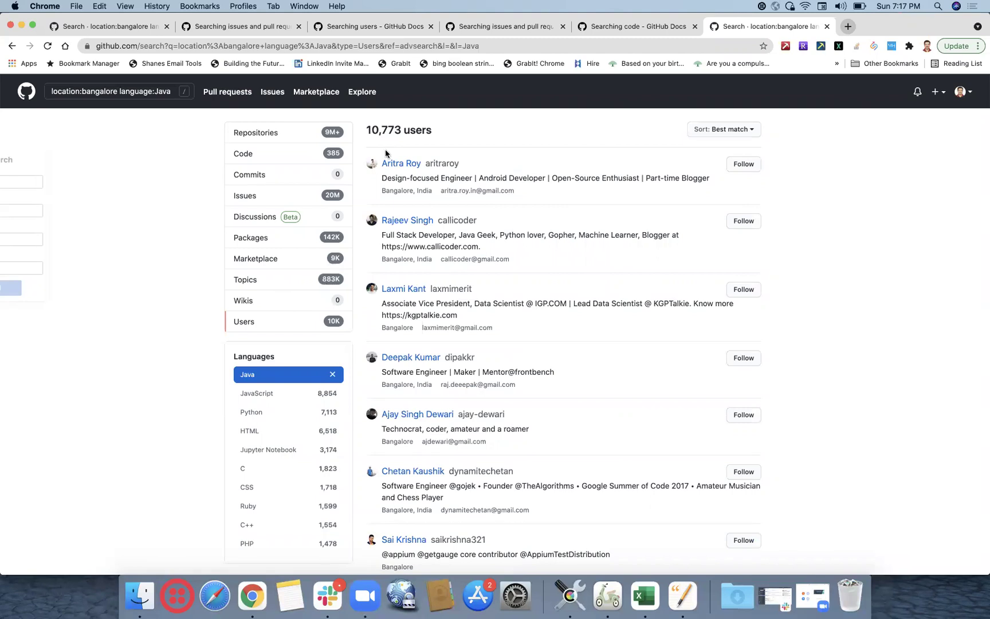
Open the search cheat sheet, read through its basic, repository, code, issue and user search sections, and close it.
scroll(250, 294, down, 5)
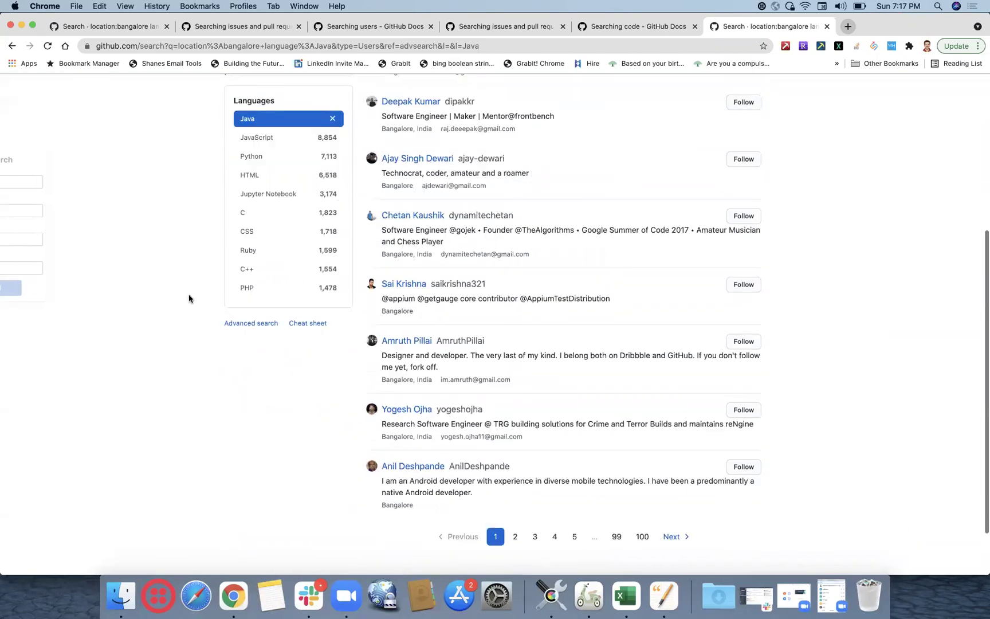
click(307, 323)
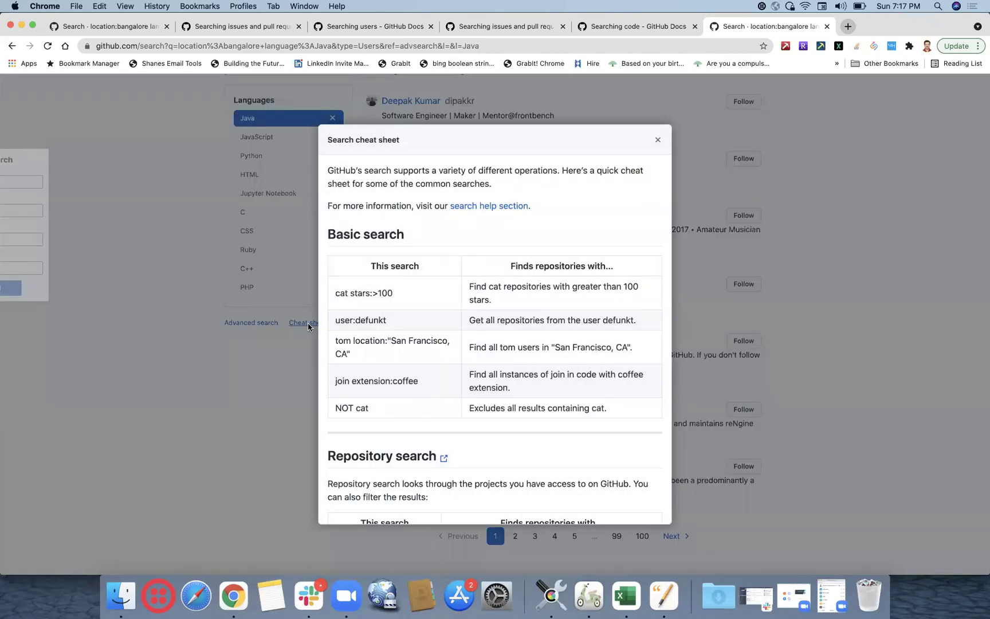
scroll(420, 325, down, 4)
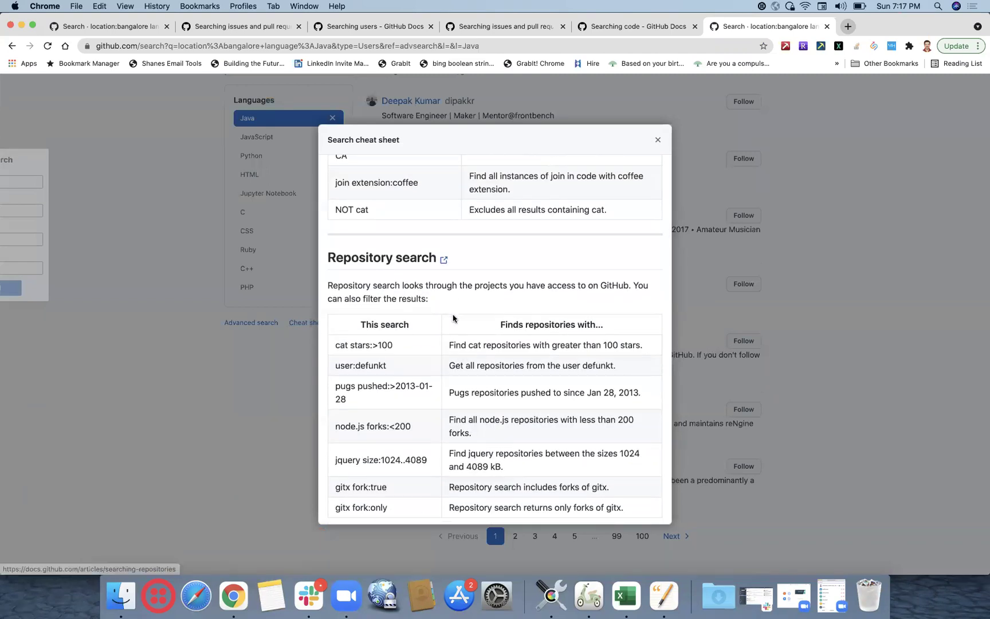
scroll(453, 302, down, 6)
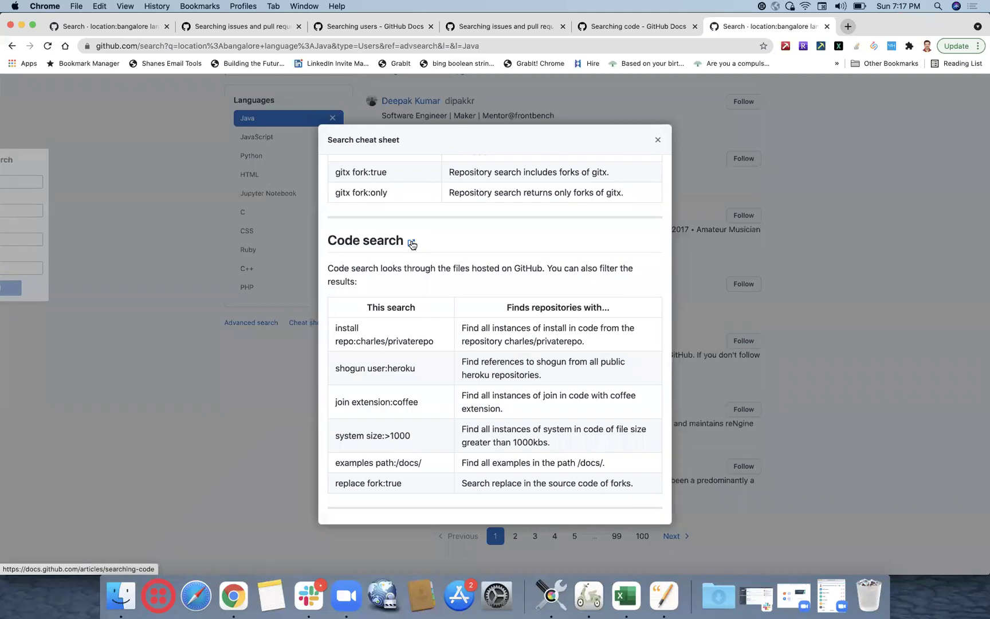
scroll(397, 309, down, 3)
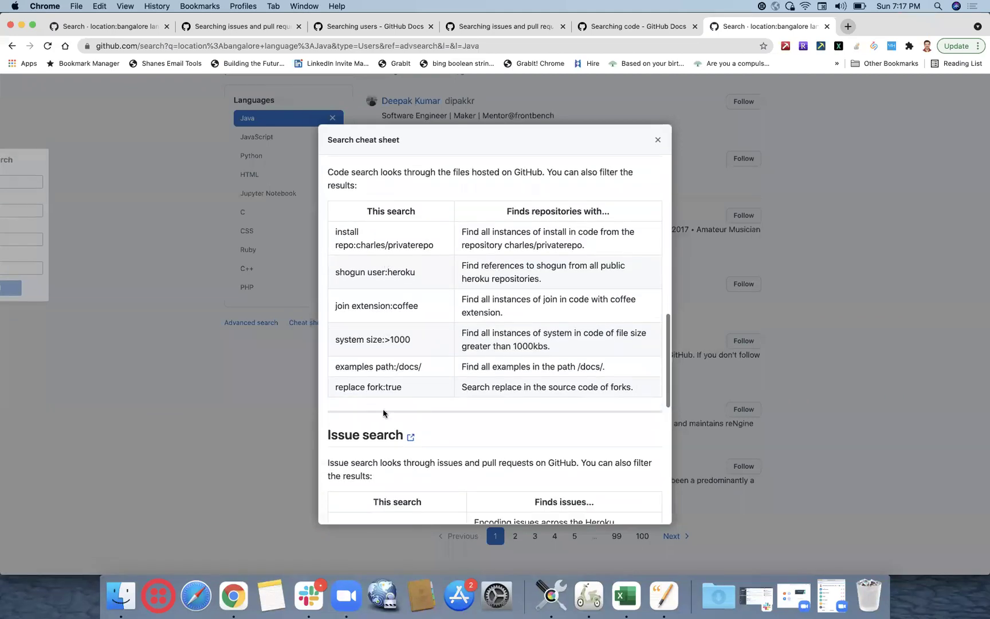
scroll(415, 374, down, 5)
scroll(415, 374, down, 4)
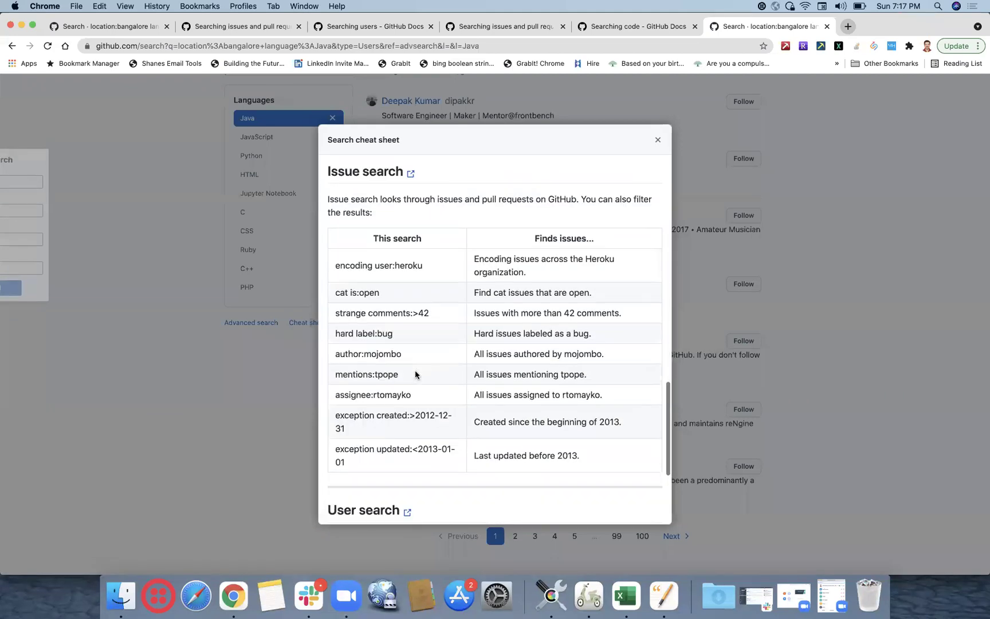
scroll(415, 374, down, 4)
scroll(415, 371, down, 6)
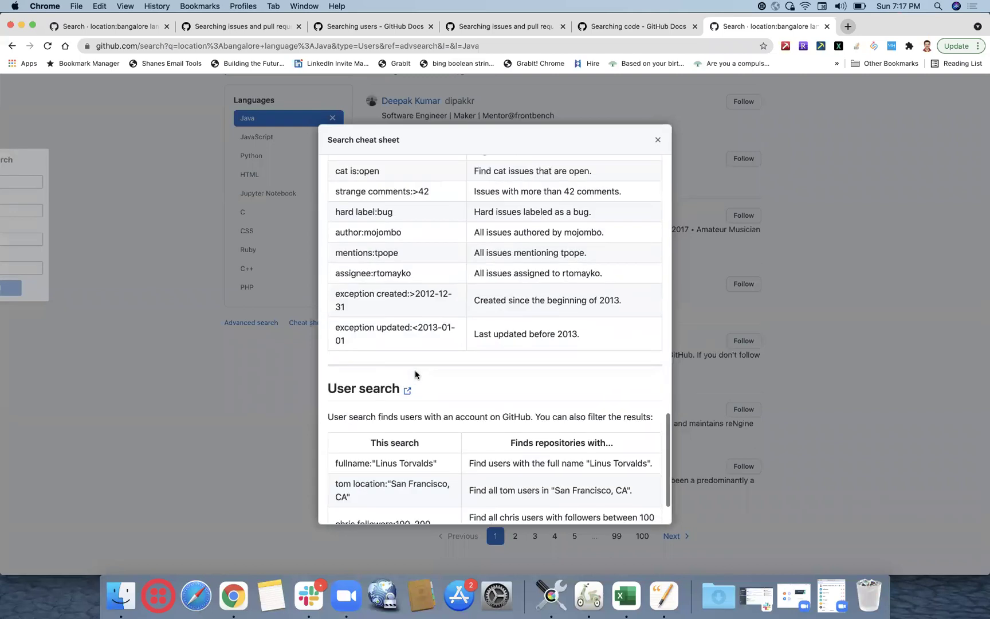
scroll(415, 370, up, 3)
scroll(415, 374, up, 15)
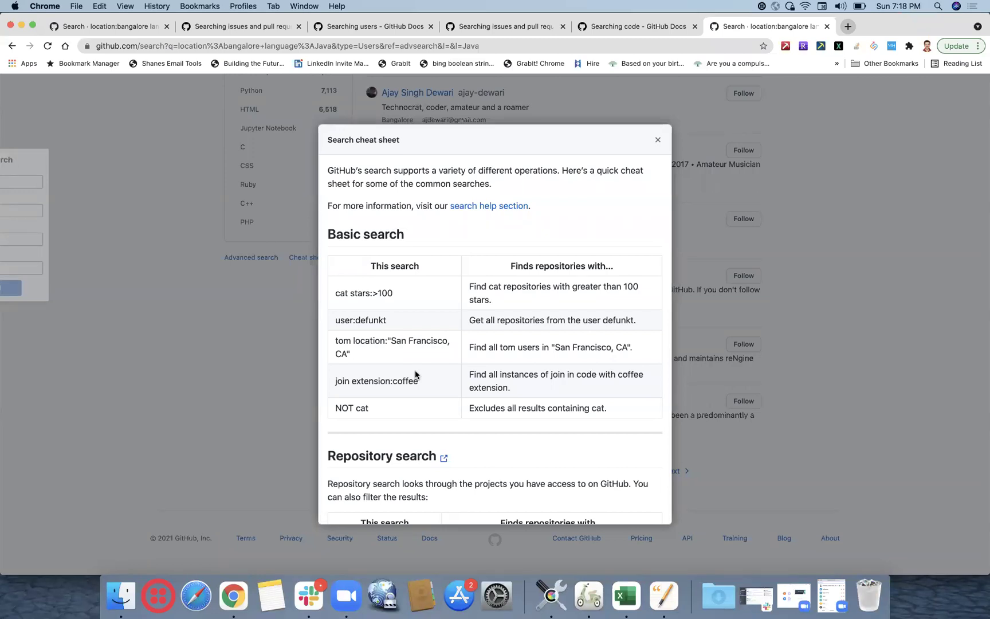
scroll(415, 374, down, 2)
click(658, 141)
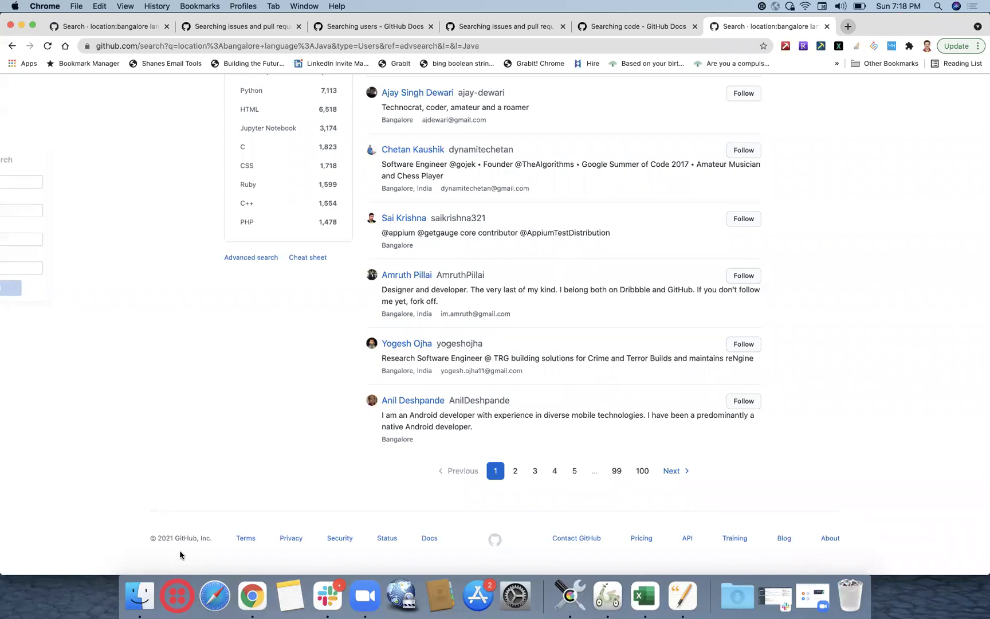
Switch to Moped and review the java and php language terms in the Google OR Amazon OR AWS query.
click(608, 599)
click(353, 408)
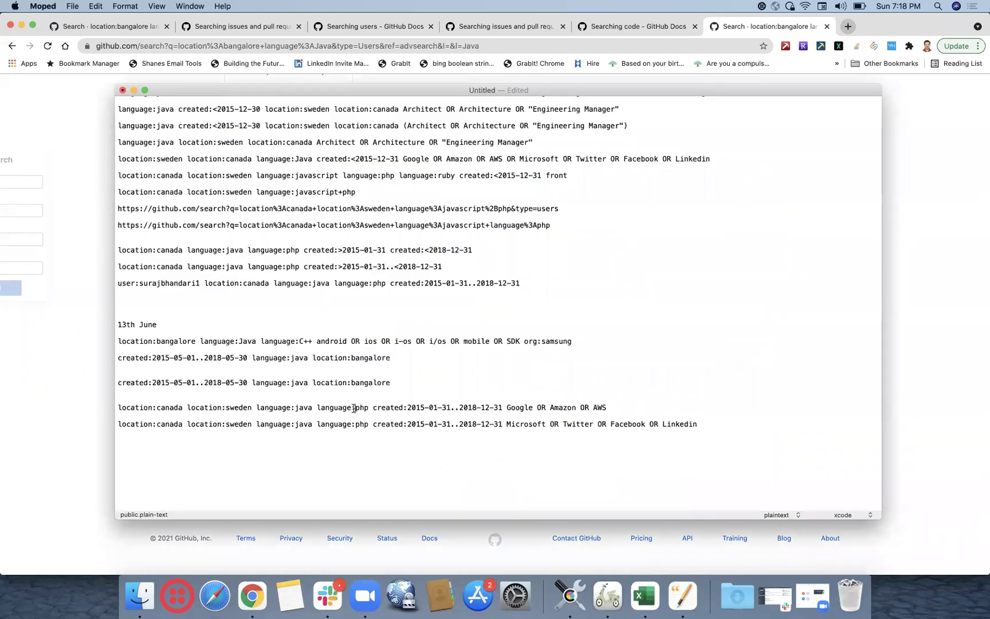
drag(260, 408, 366, 405)
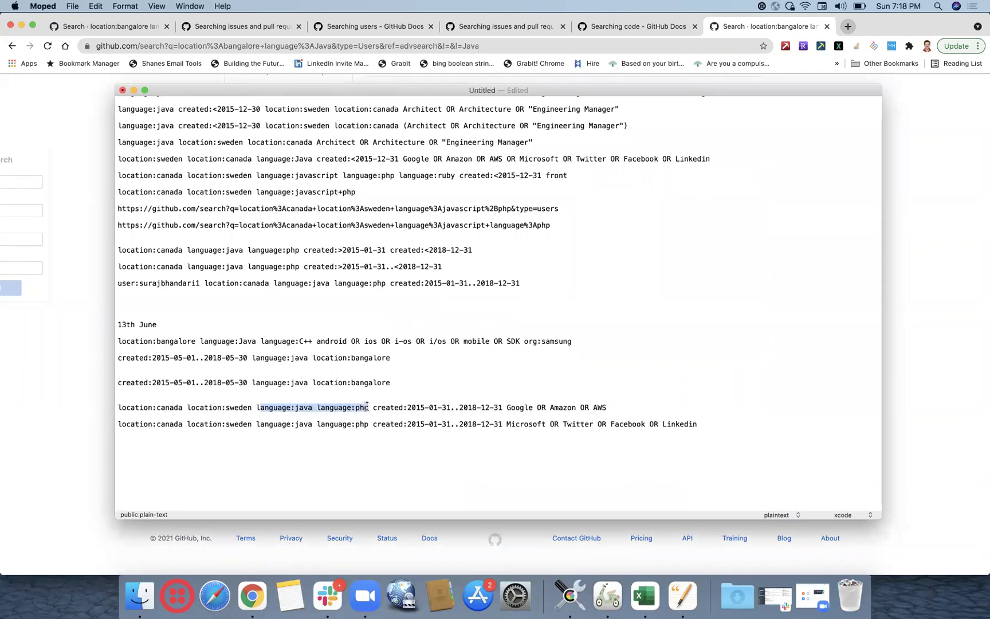
click(292, 413)
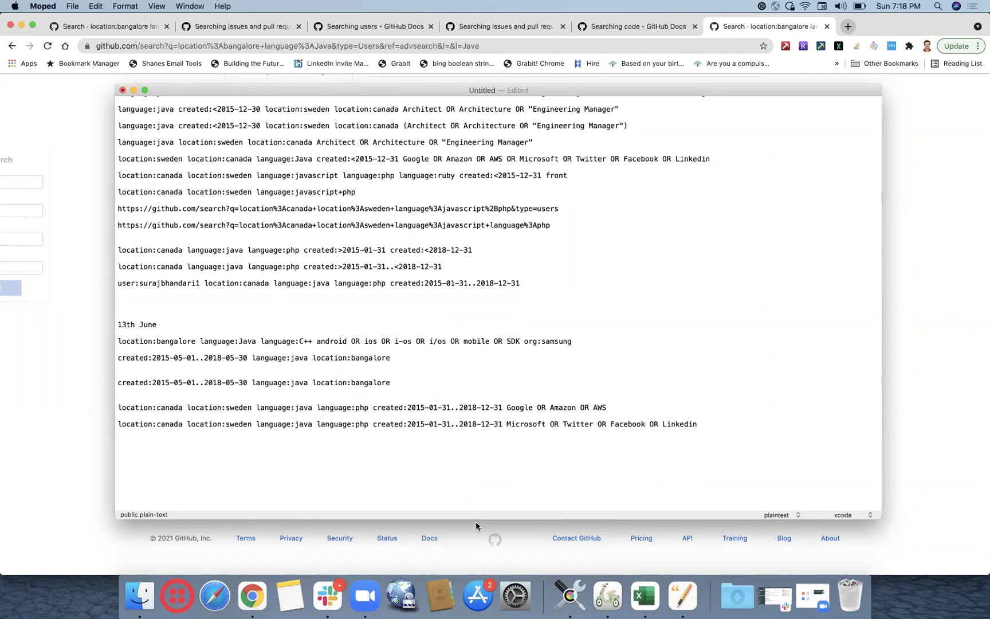
text(Mob)
text(ile OR)
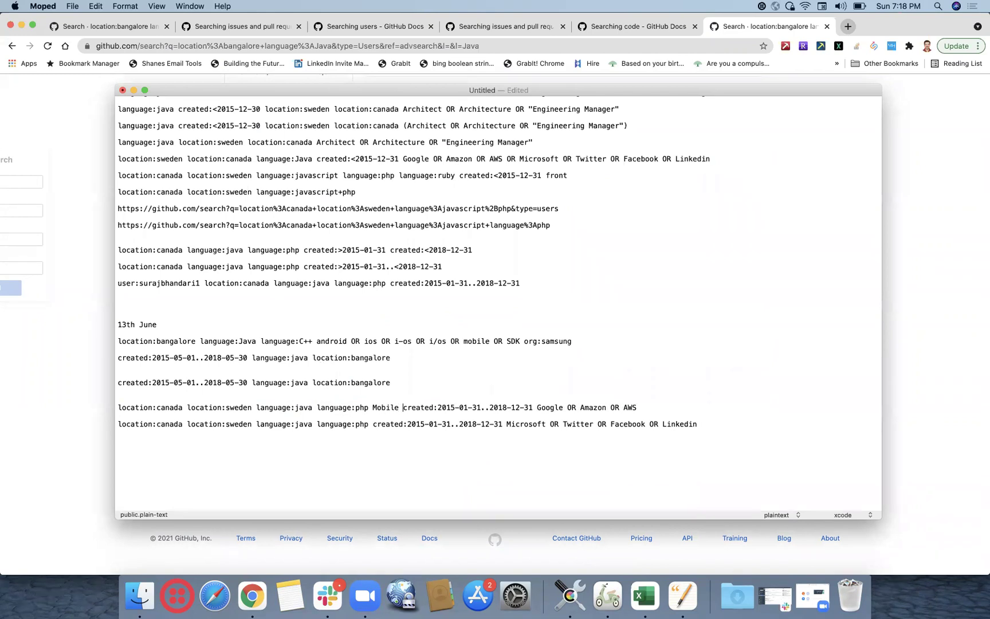
key(BackSpace)
key(BackSpace)
key(BackSpace)
key(BackSpace)
key(BackSpace)
key(BackSpace)
key(BackSpace)
key(BackSpace)
key(BackSpace)
key(BackSpace)
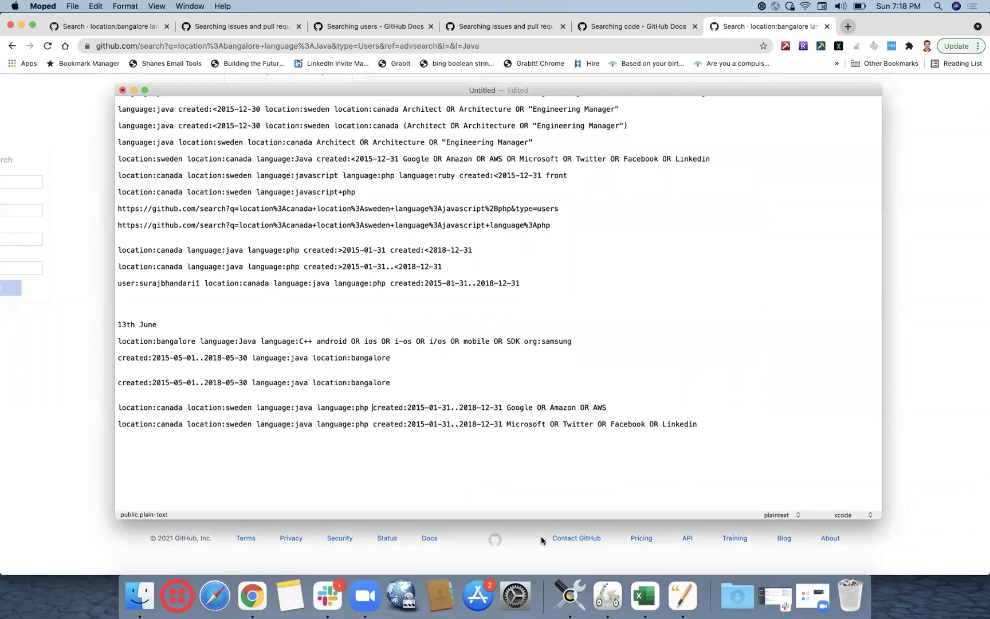
Copy the Google OR Amazon OR AWS query to a new line below the saved queries and append OR Samsung.
drag(609, 409, 102, 409)
key(super+c)
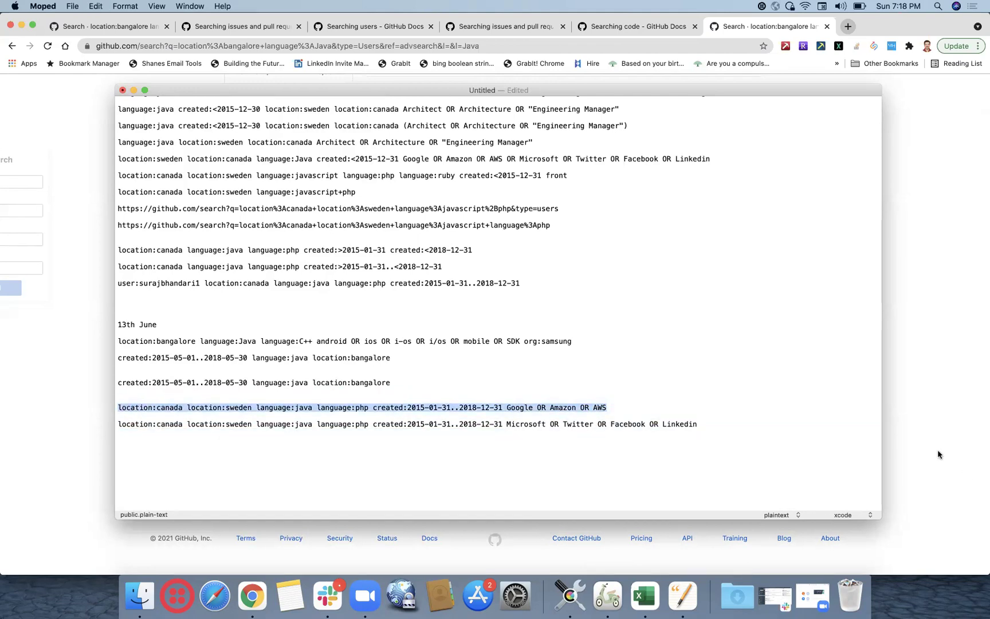
click(775, 427)
key(Return)
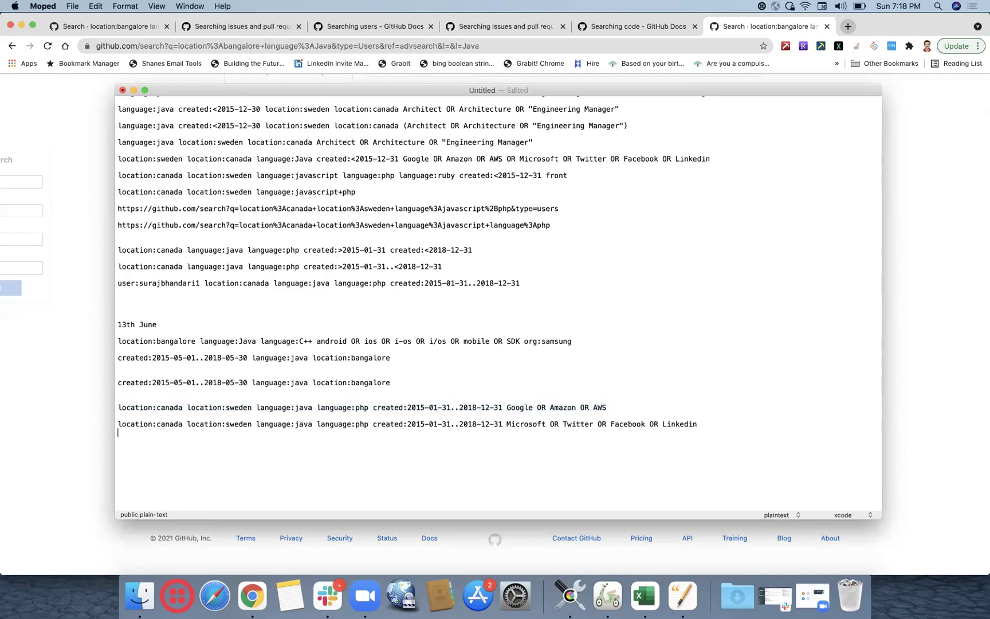
key(super+v)
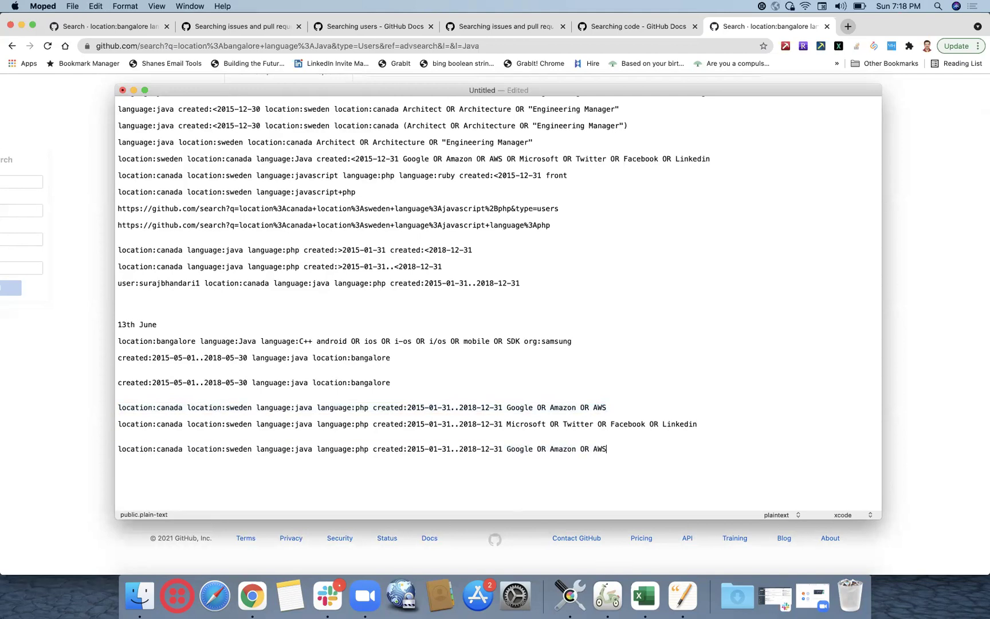
text(OR Samsung)
click(369, 449)
drag(372, 448, 500, 449)
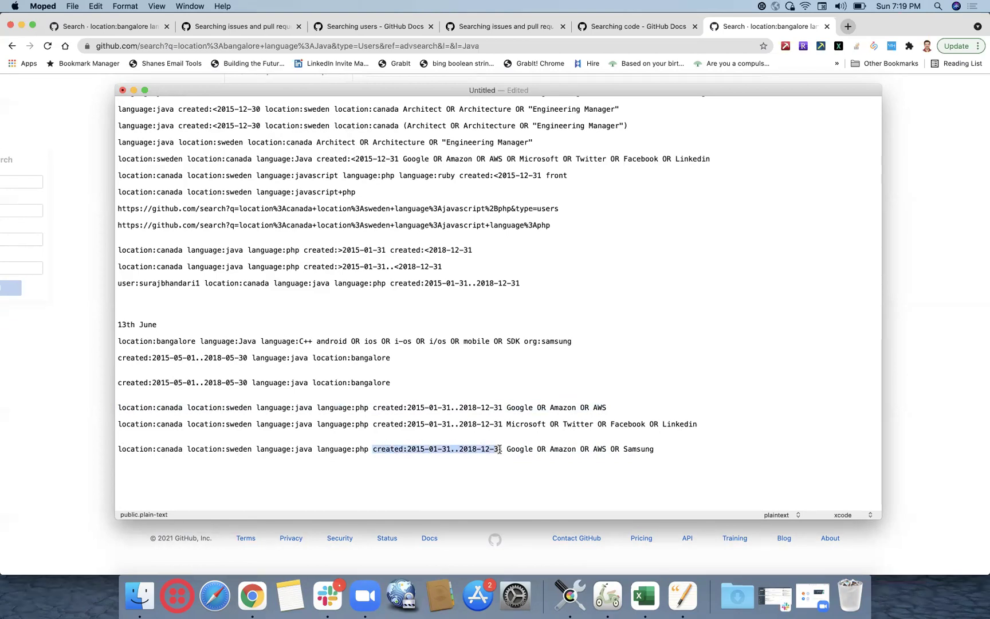
click(528, 467)
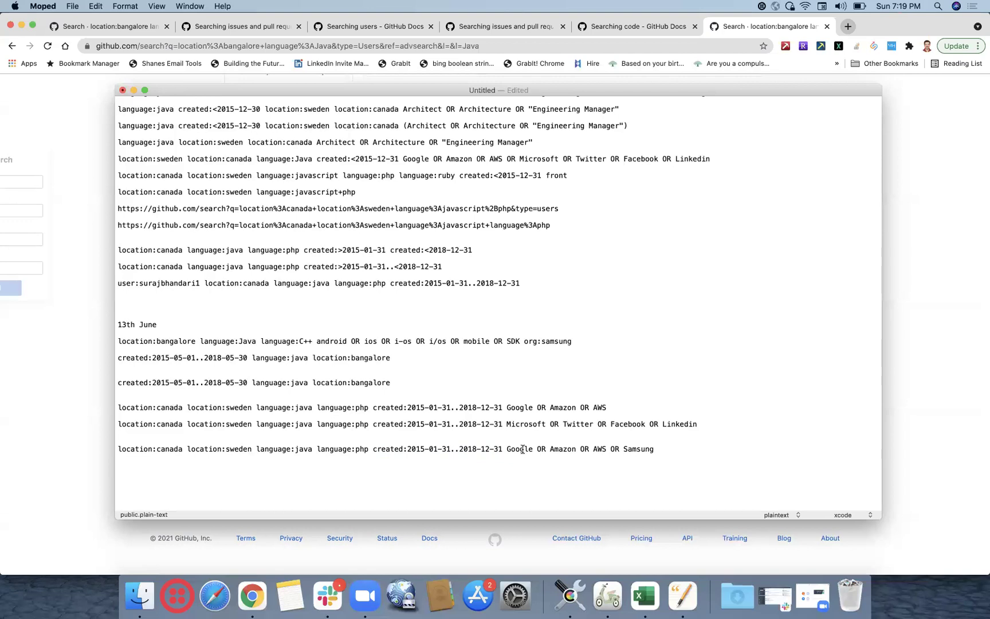
Copy the new query with Samsung, run it from the GitHub home page in Chrome, and look through the user results.
drag(654, 449, 116, 442)
key(super+c)
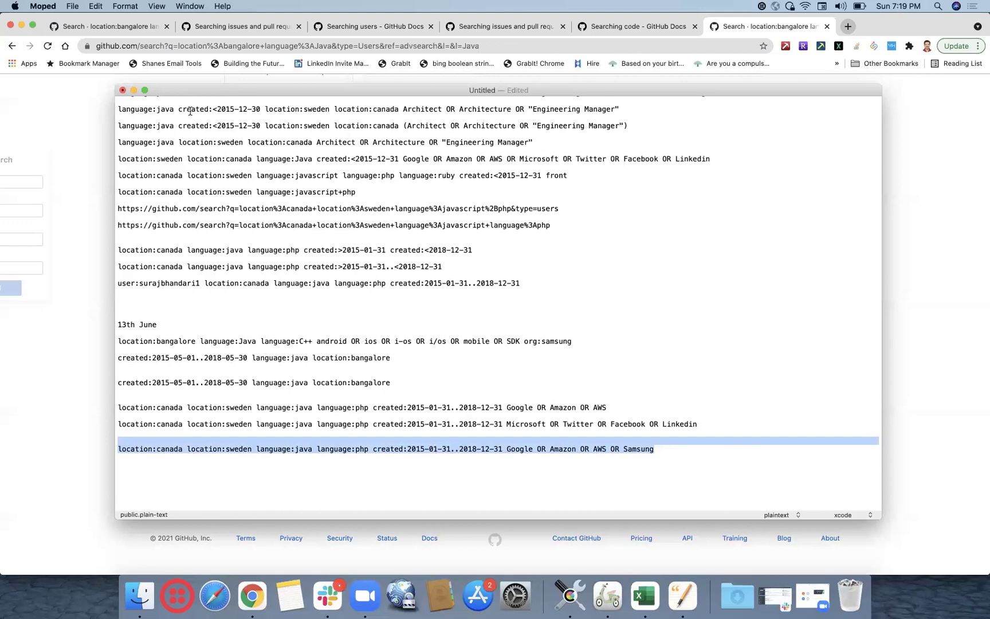
click(103, 126)
scroll(102, 126, up, 5)
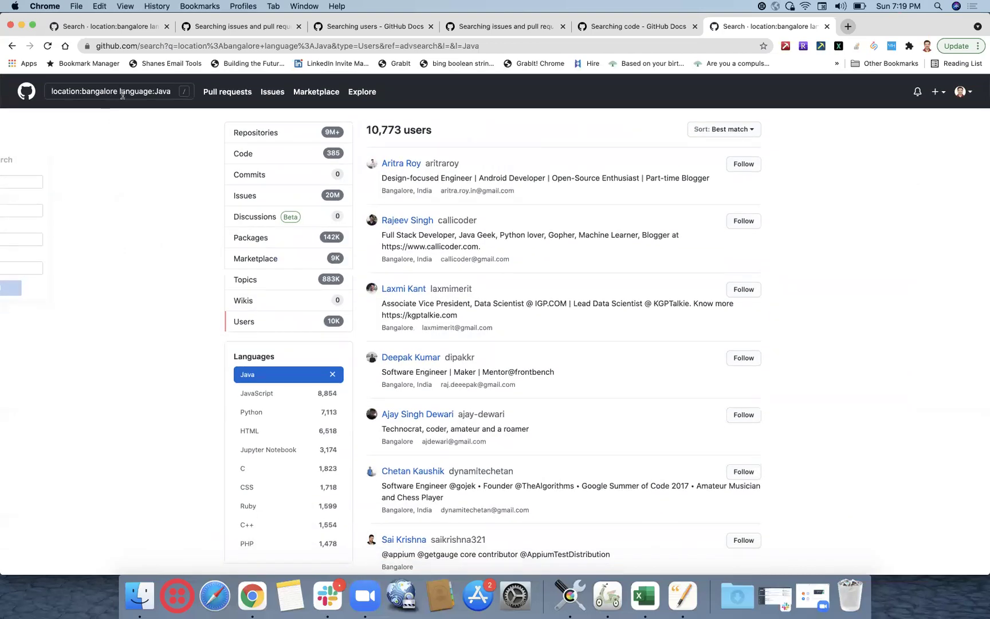
click(26, 93)
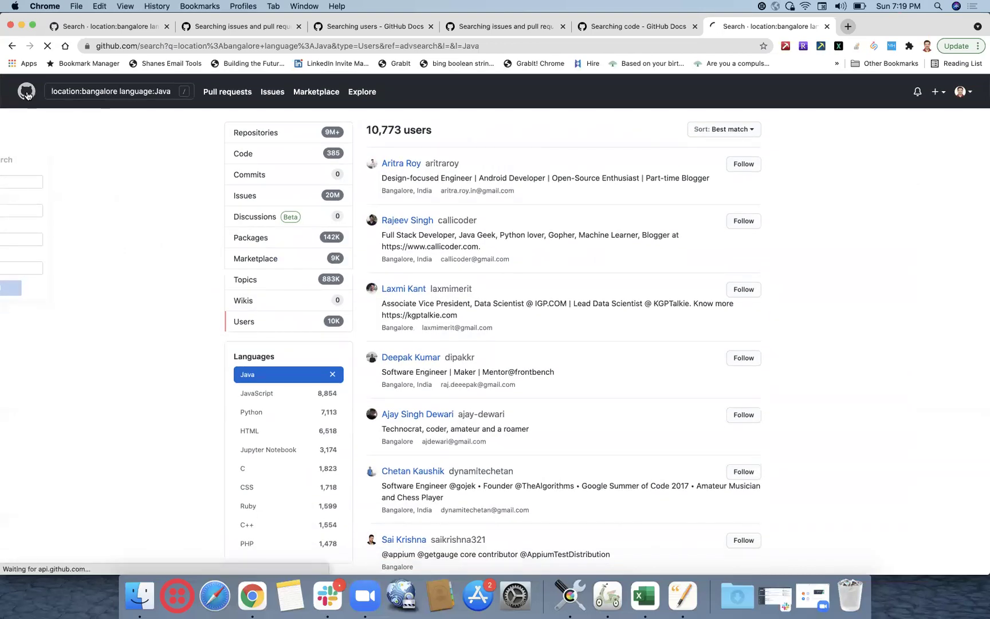
click(104, 89)
key(super+v)
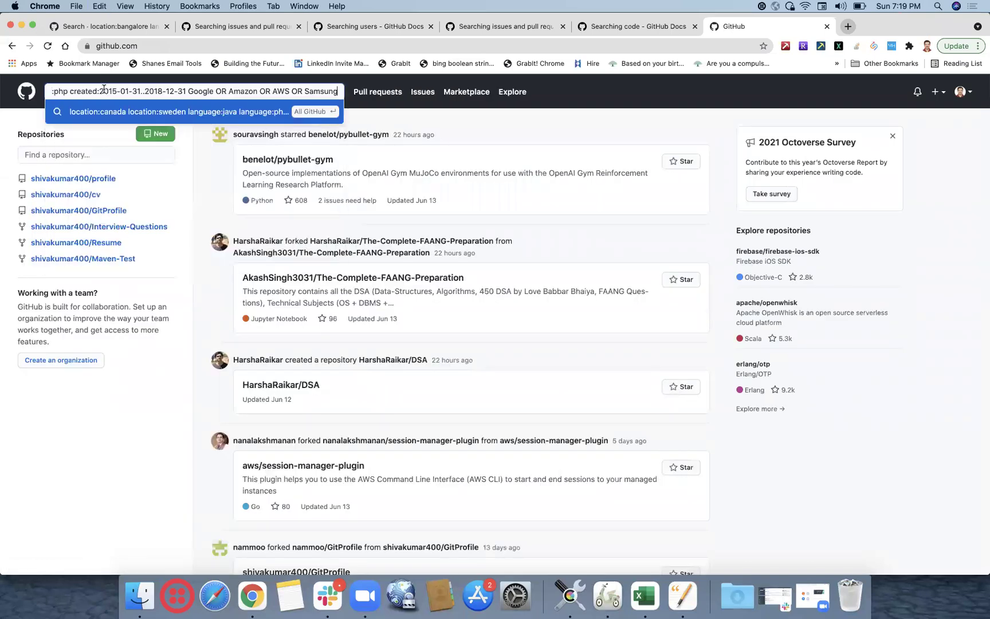
key(Return)
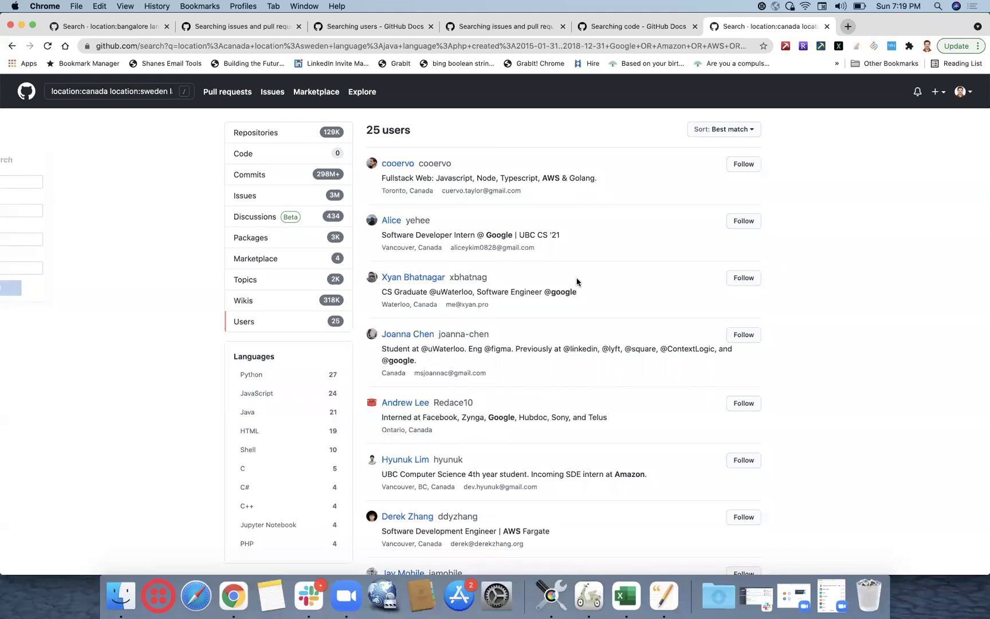
scroll(576, 281, down, 6)
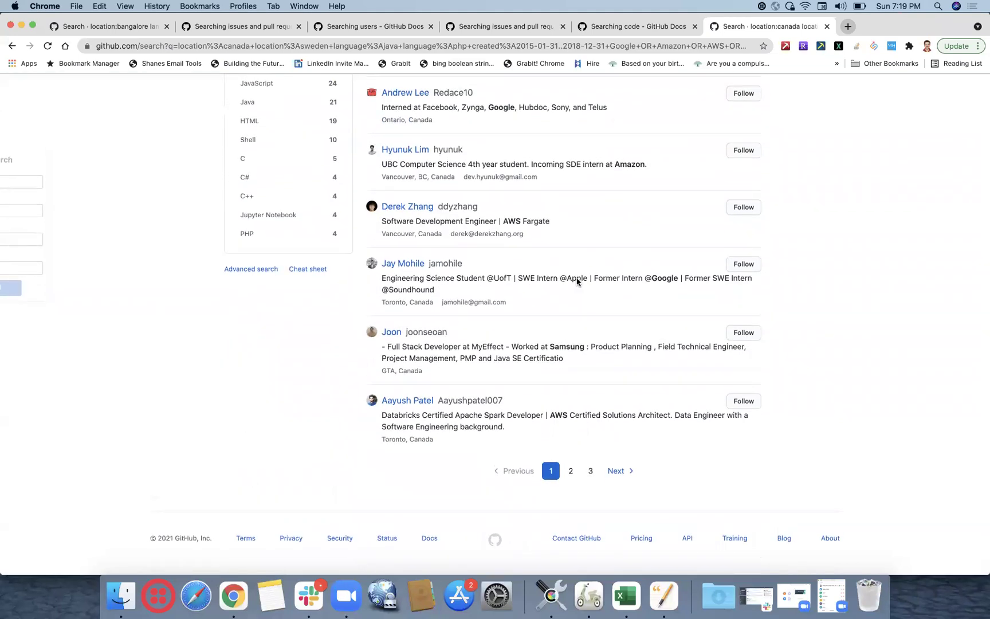
Switch to Moped and remove the language: qualifier before php in the last query, leaving php as a plain keyword.
click(592, 603)
drag(668, 444, 506, 446)
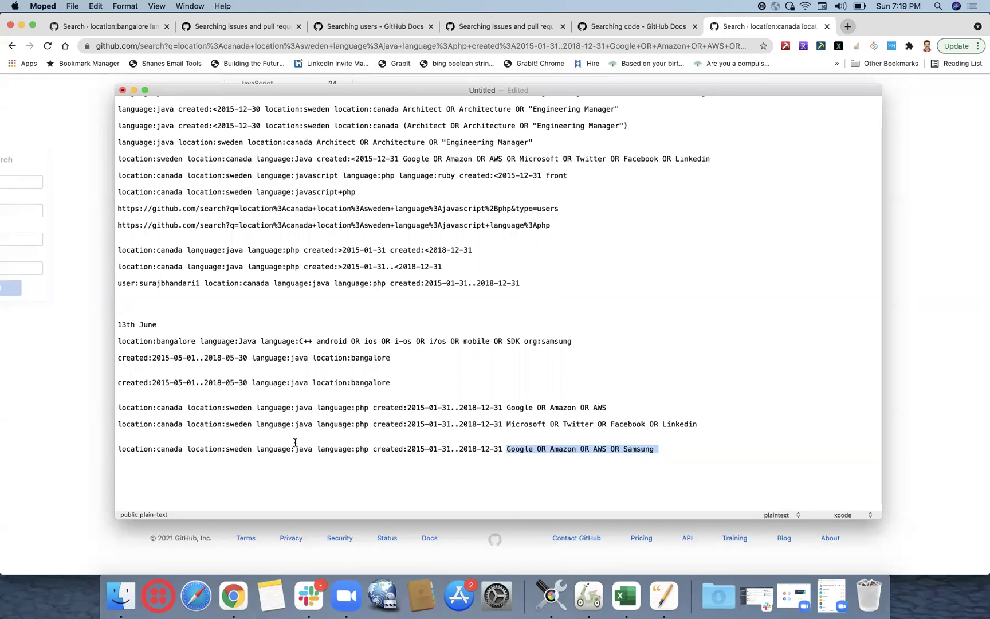
click(355, 451)
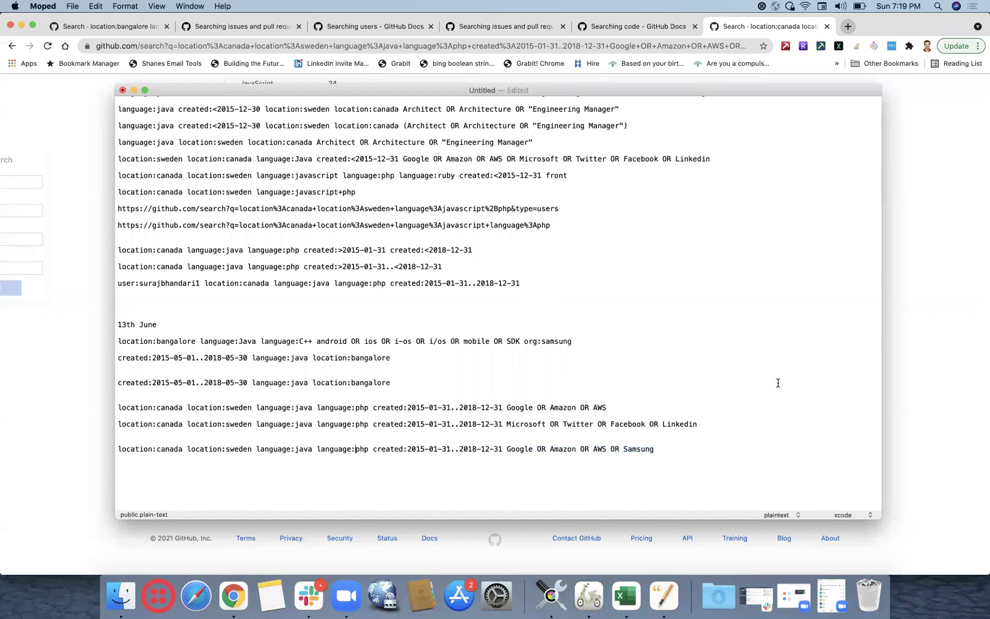
key(BackSpace)
key(BackSpace)
key(BackSpace)
key(BackSpace)
key(BackSpace)
key(BackSpace)
key(BackSpace)
key(BackSpace)
key(BackSpace)
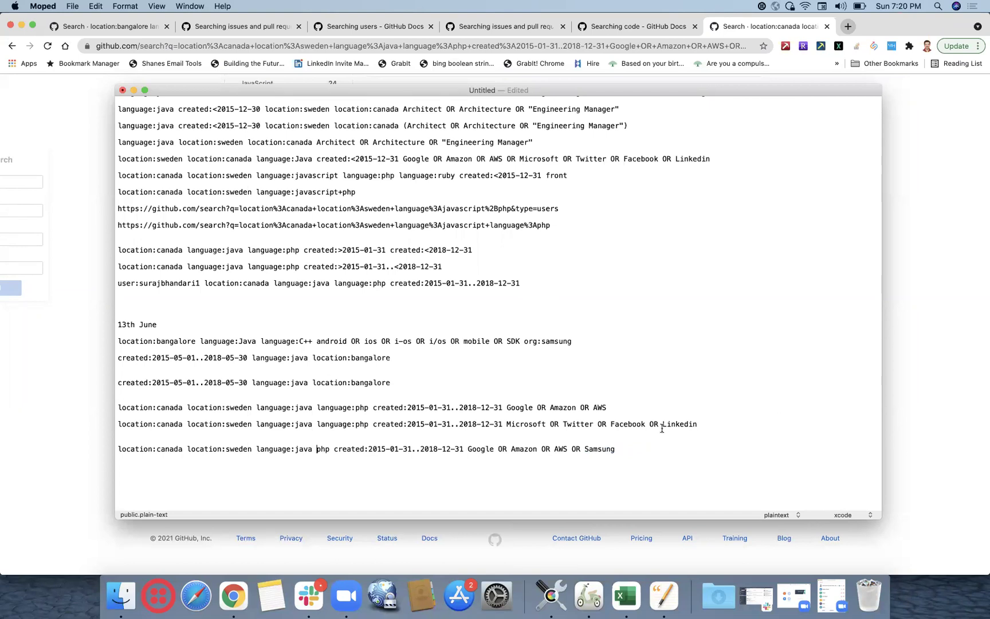
Copy the edited query, replace the GitHub search with it in Chrome, run it and review the PHP mentions in the user results.
click(623, 450)
triple_click(149, 443)
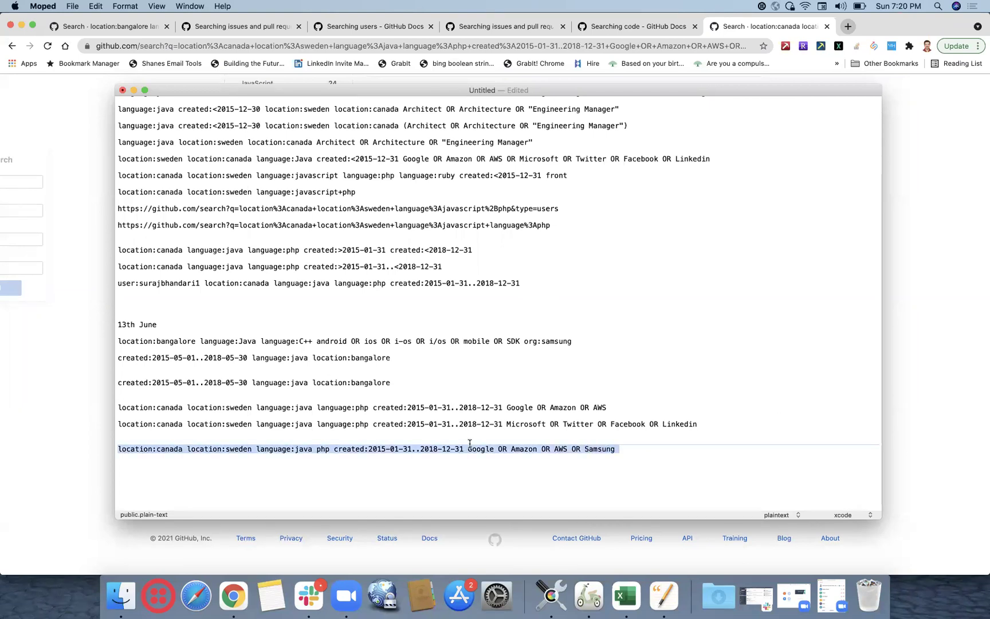
triple_click(146, 448)
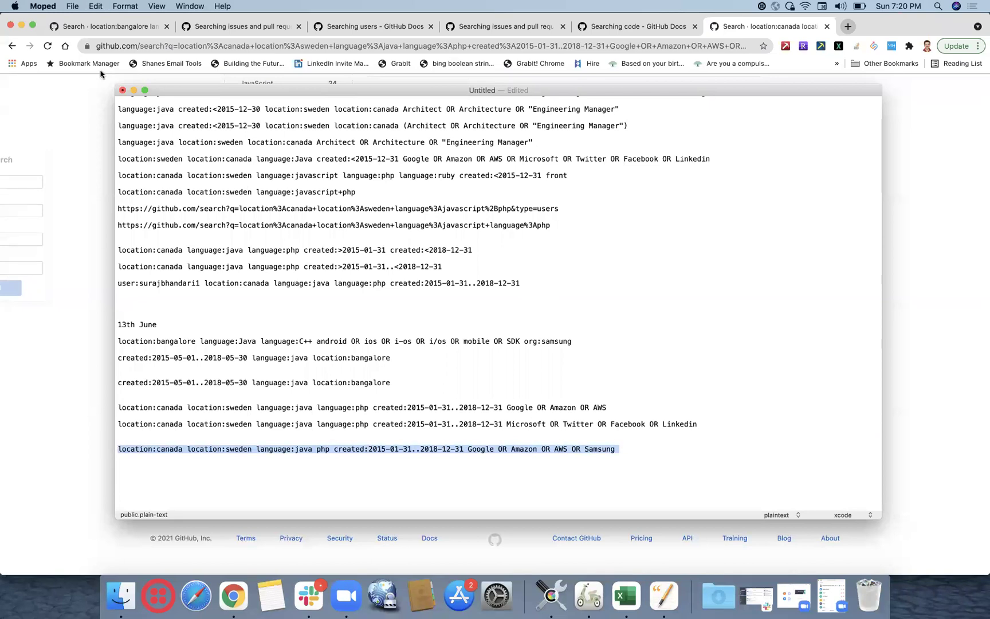
click(89, 129)
scroll(172, 162, up, 5)
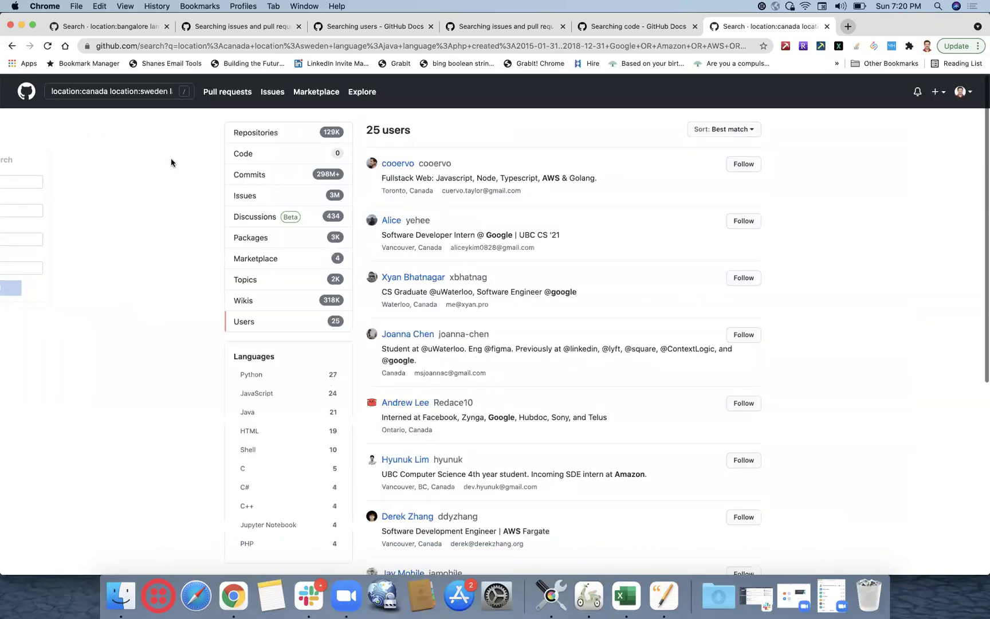
click(128, 89)
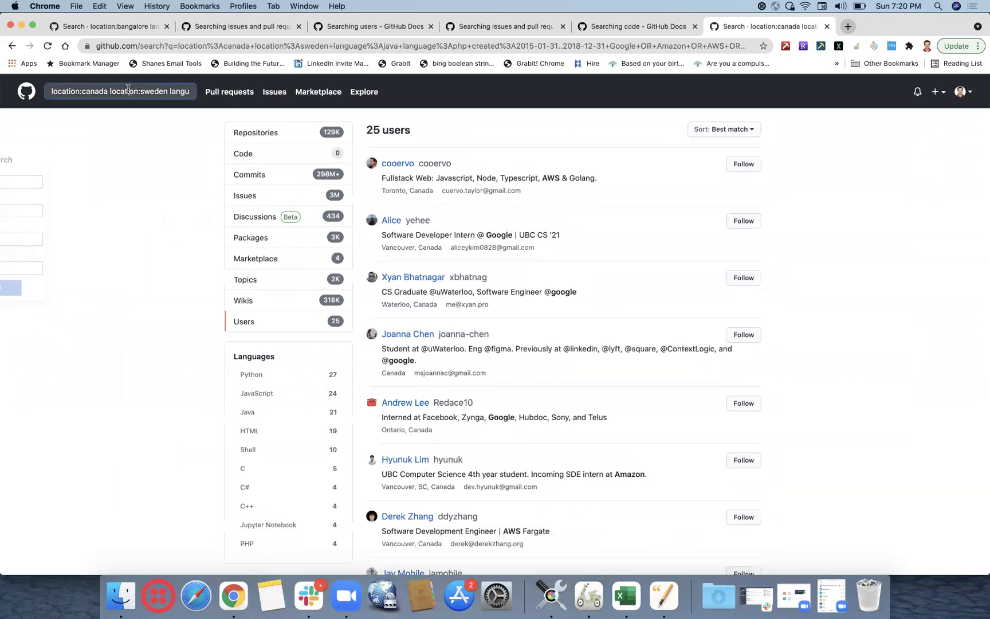
key(super+a)
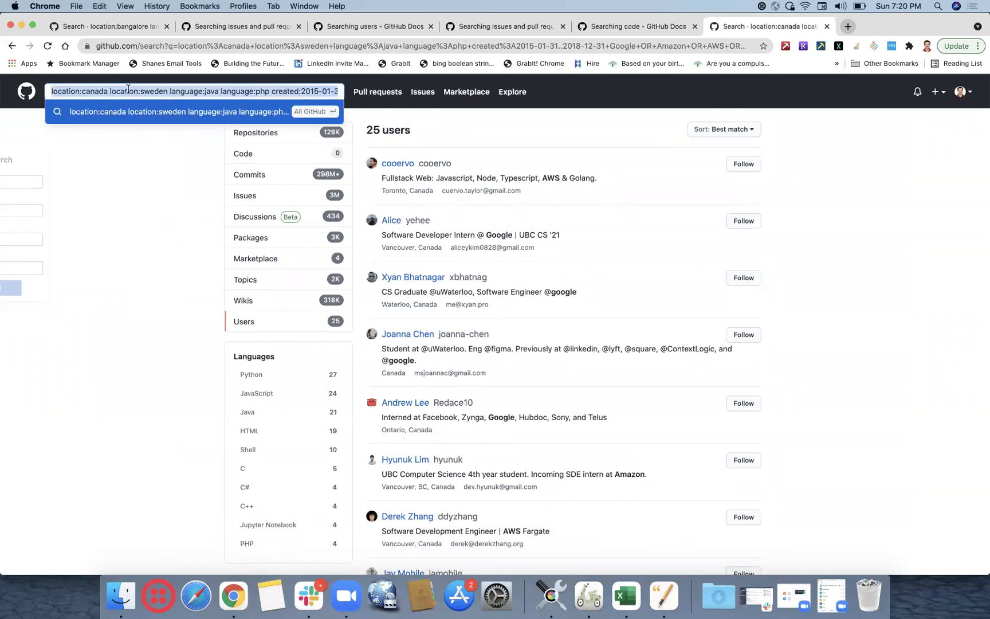
key(super+v)
key(Return)
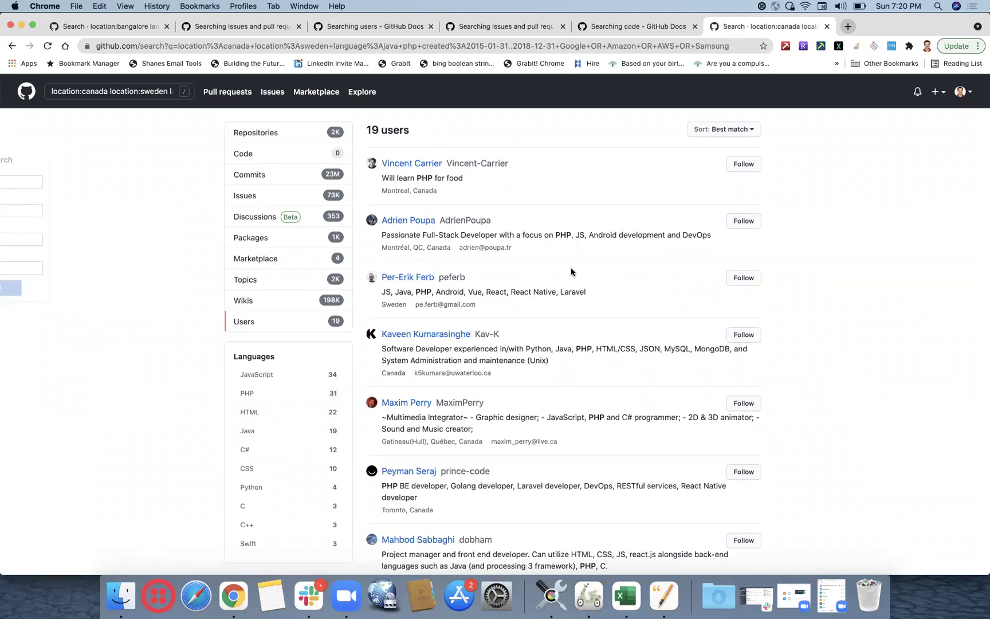
double_click(566, 230)
scroll(542, 289, down, 4)
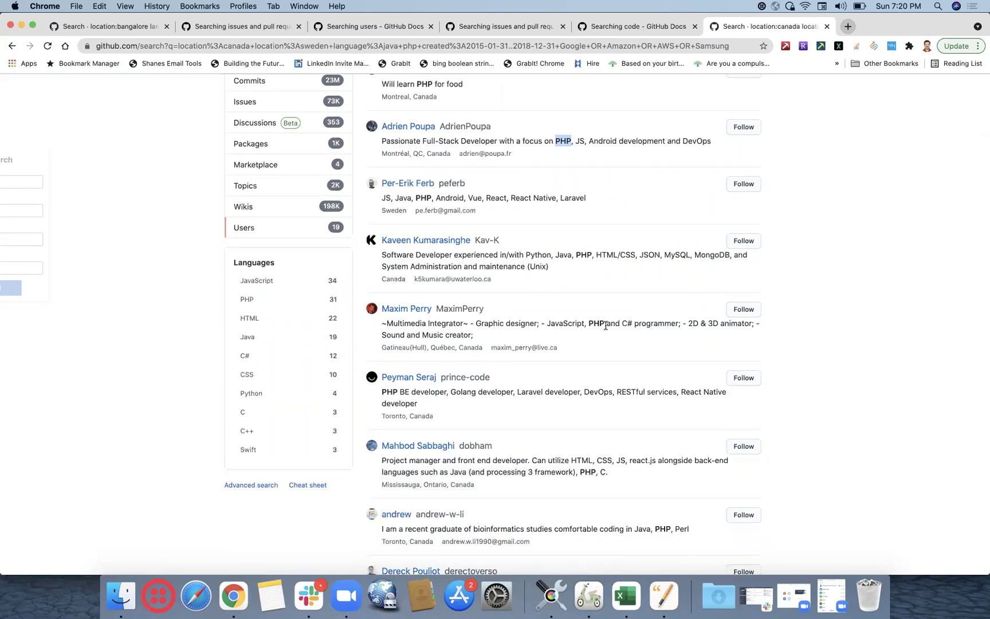
scroll(607, 326, down, 4)
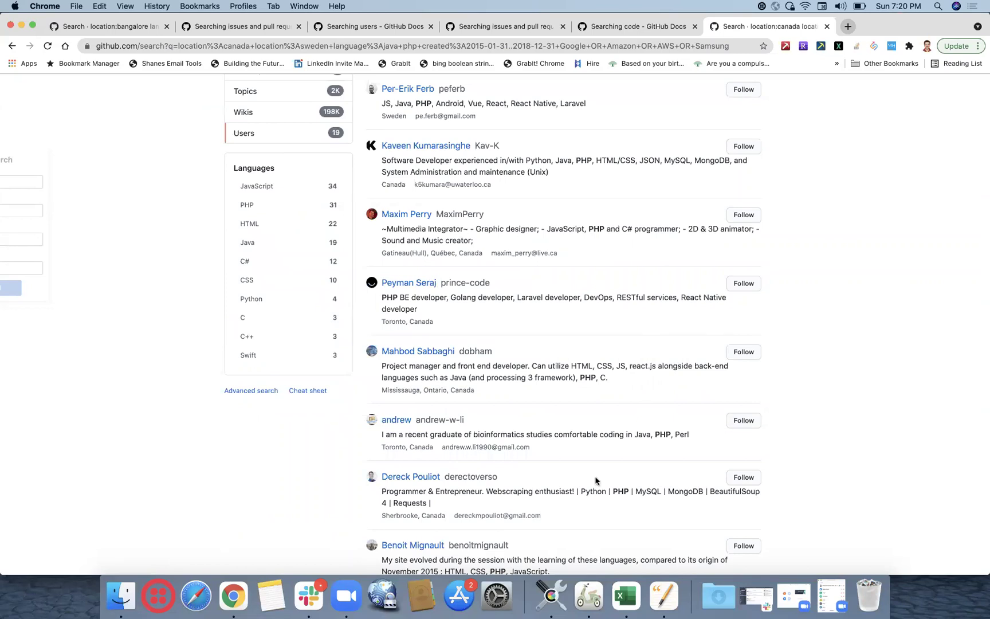
Switch to Moped, highlight the plain php keyword in the last query, and return to the Chrome search results.
click(596, 599)
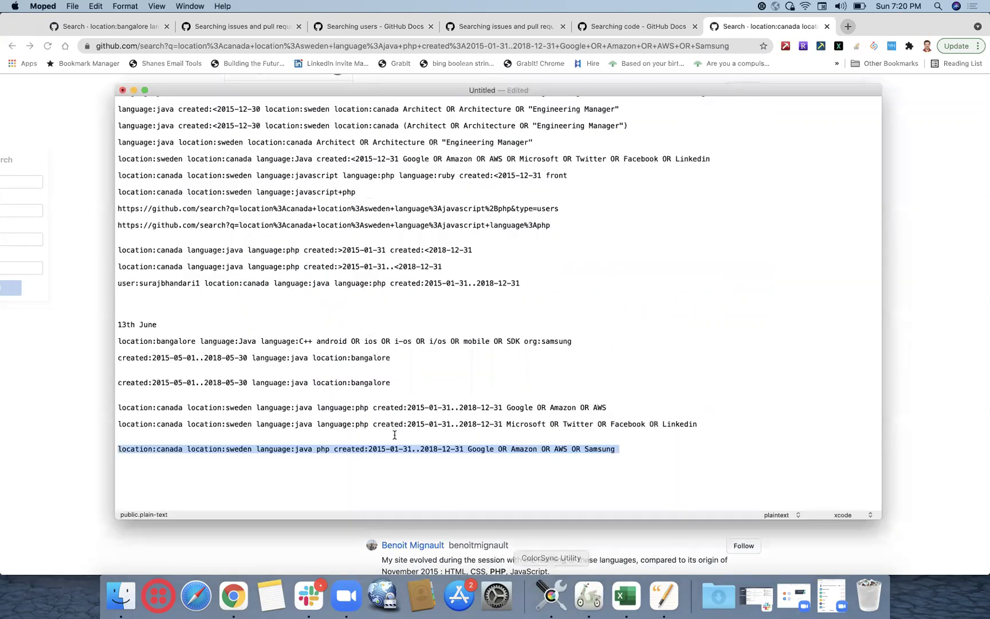
double_click(323, 450)
triple_click(323, 449)
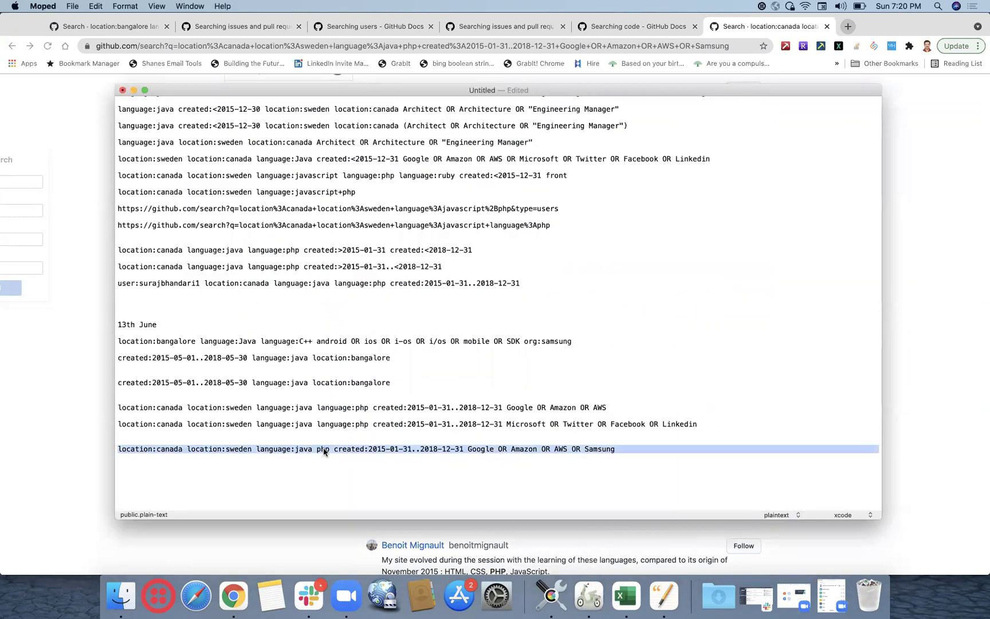
click(323, 450)
double_click(323, 449)
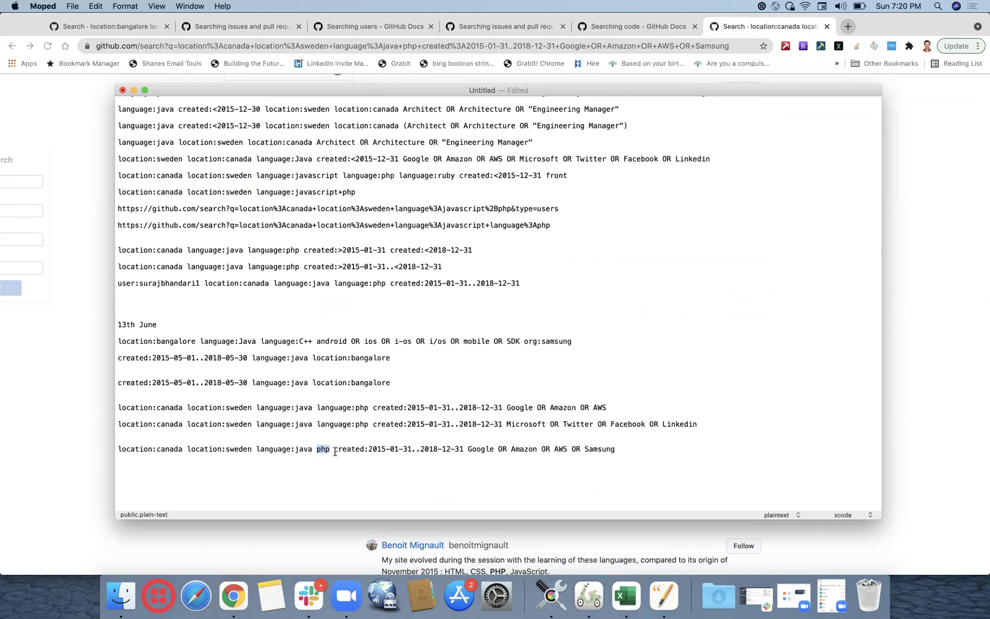
key(super+Tab)
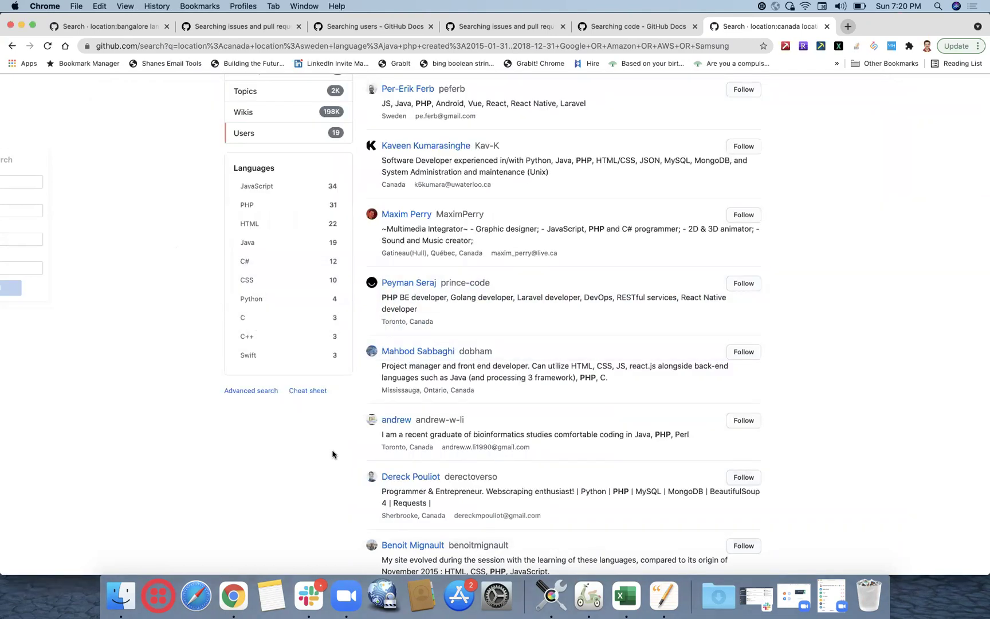